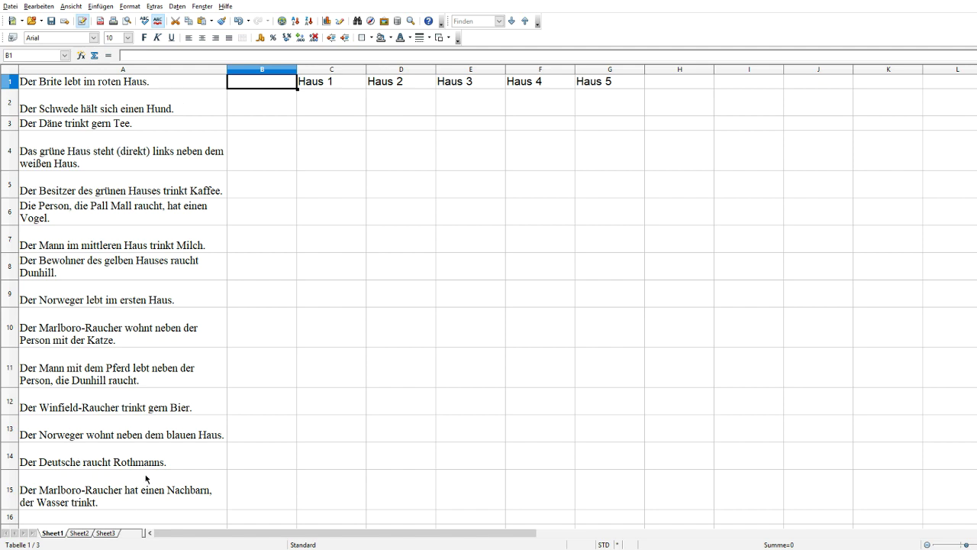
{"action": "left_click", "coordinate": [77, 482]}
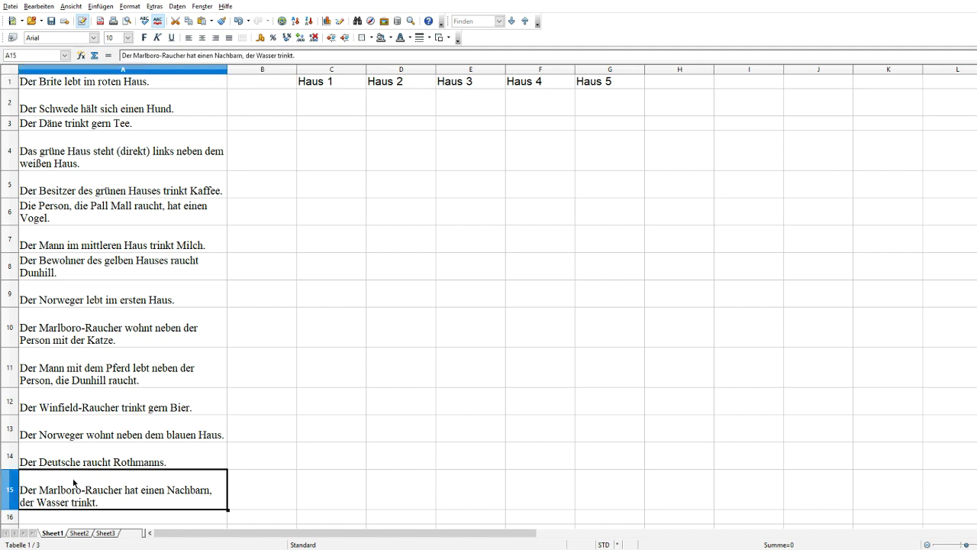
{"action": "double_click", "coordinate": [35, 495]}
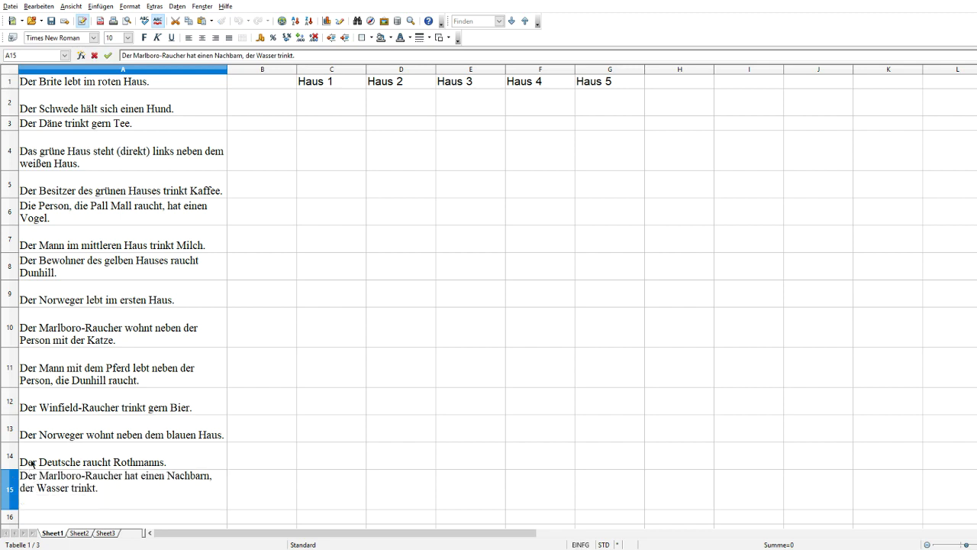
{"action": "left_click", "coordinate": [287, 465]}
{"action": "left_click", "coordinate": [259, 90]}
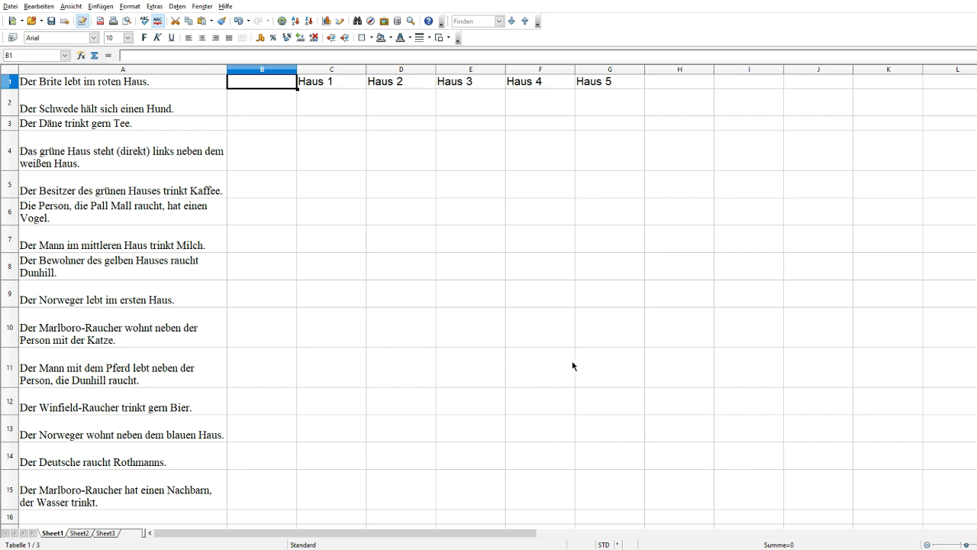
Enter the puzzle question "Finden Sie heraus, wem der Fisch gehört!" in cell A17, below the list of clues
{"action": "left_click", "coordinate": [208, 480]}
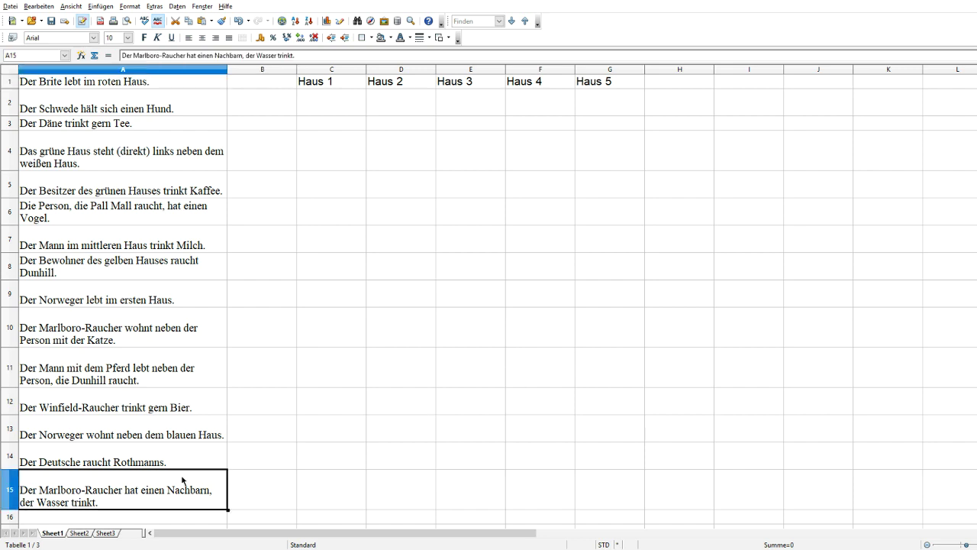
{"action": "scroll", "coordinate": [189, 484], "scroll_direction": "down", "scroll_amount": 2}
{"action": "double_click", "coordinate": [71, 380]}
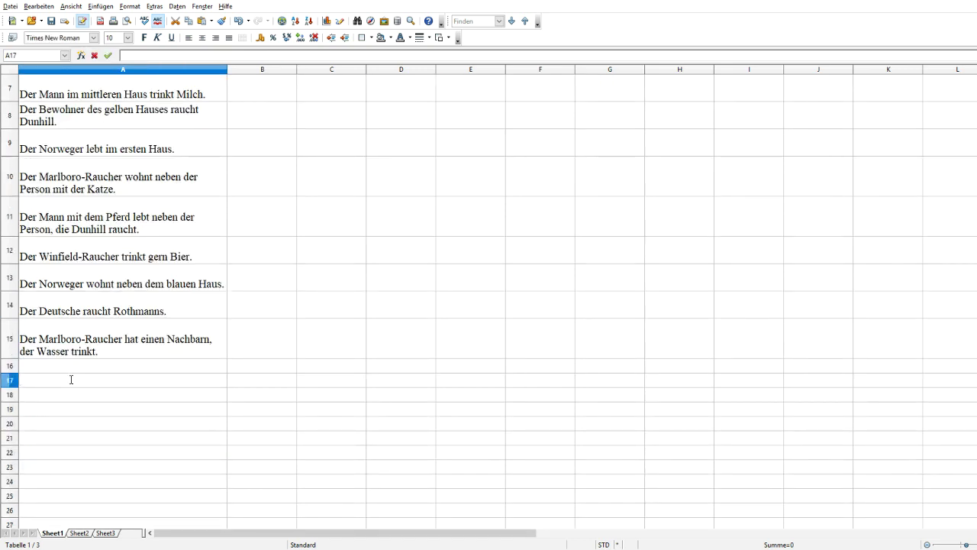
{"action": "type", "text": "Finden Sie heraus, wem der Fisch gehört!"}
{"action": "left_click", "coordinate": [215, 353]}
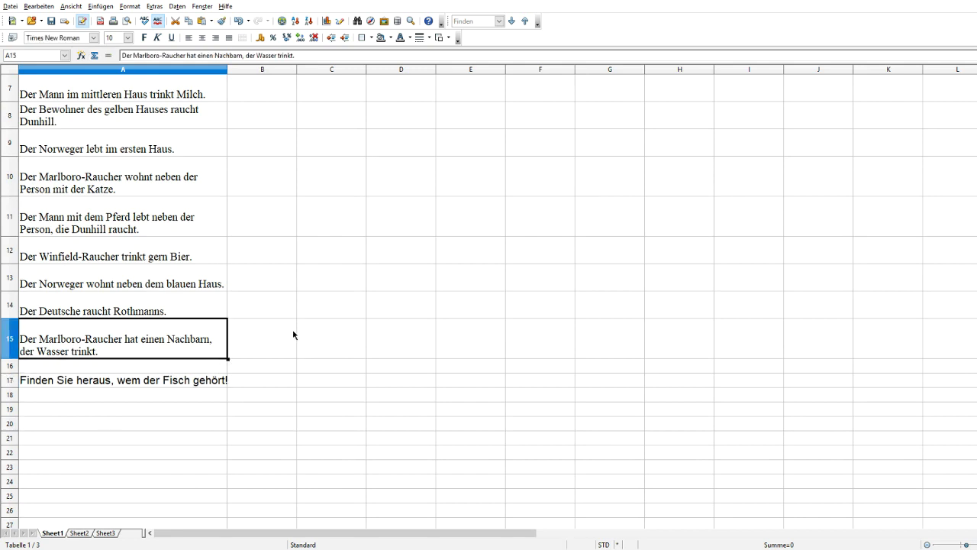
{"action": "scroll", "coordinate": [293, 334], "scroll_direction": "up", "scroll_amount": 2}
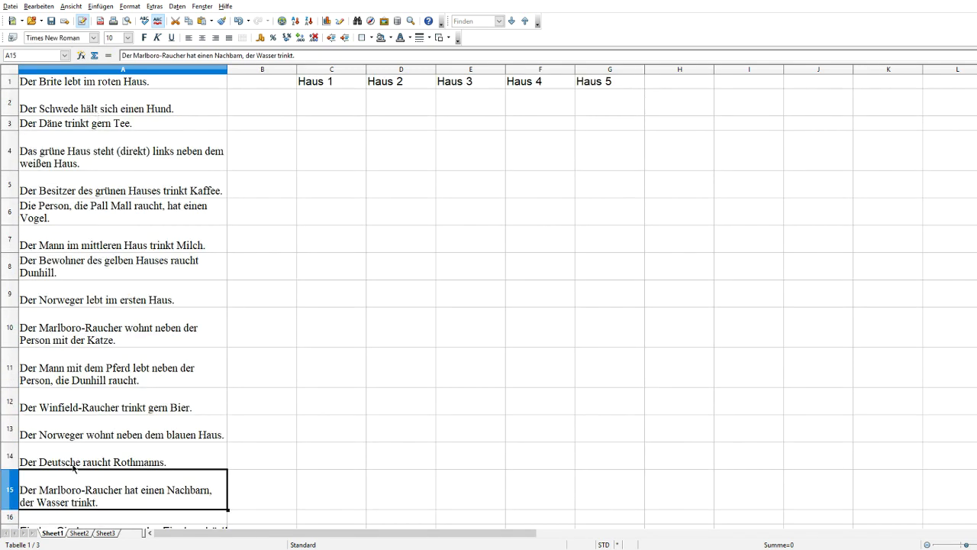
{"action": "left_click", "coordinate": [269, 85]}
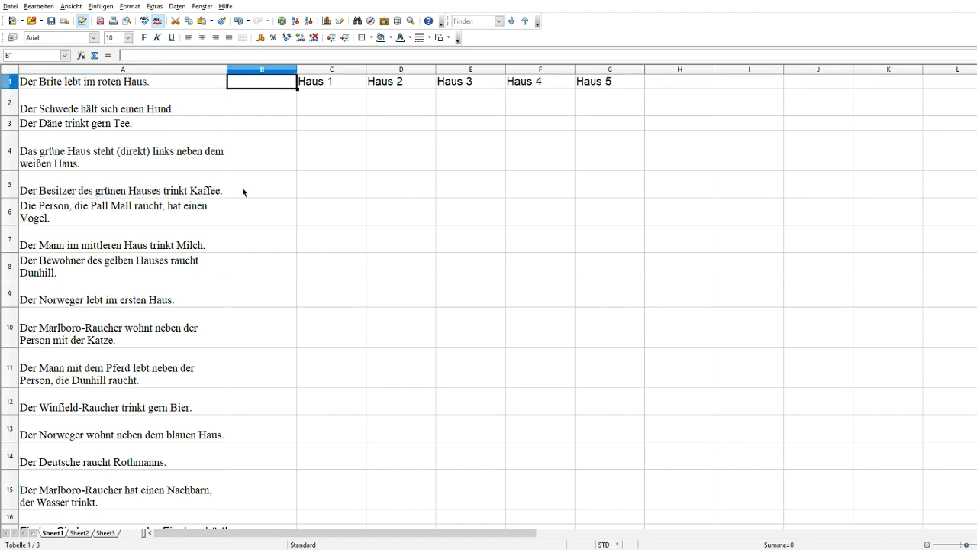
{"action": "scroll", "coordinate": [153, 129], "scroll_direction": "down", "scroll_amount": 1}
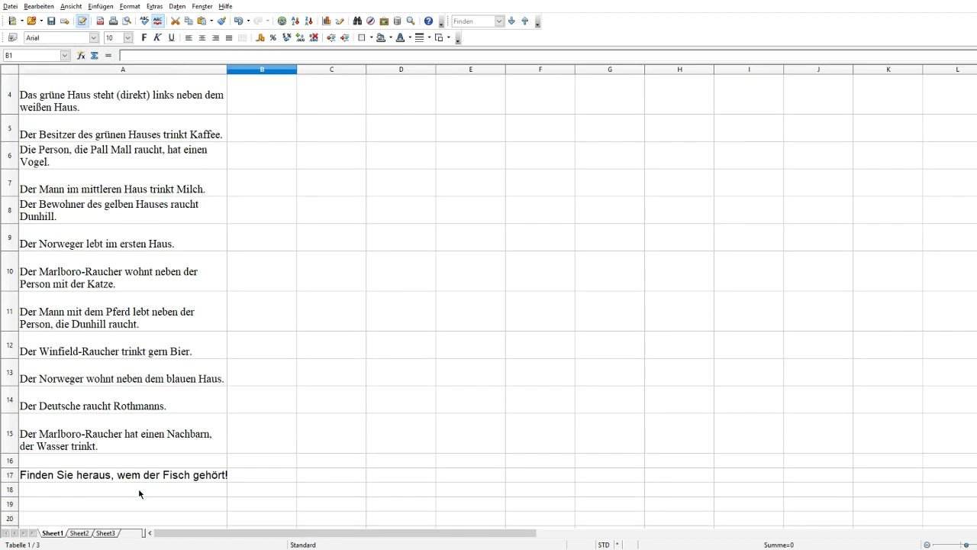
{"action": "scroll", "coordinate": [306, 244], "scroll_direction": "up", "scroll_amount": 1}
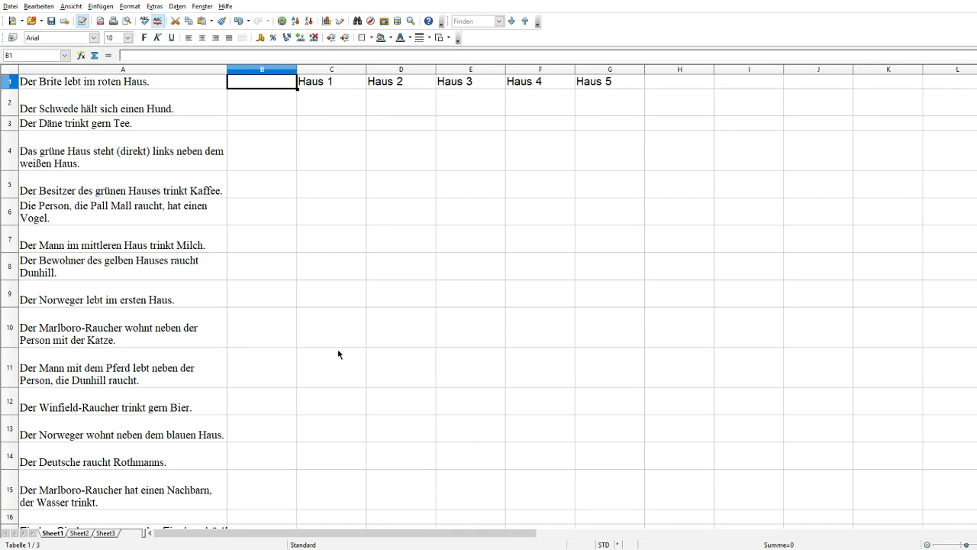
Enter the row label "Haus Farbe" in cell B2
{"action": "left_click", "coordinate": [268, 115]}
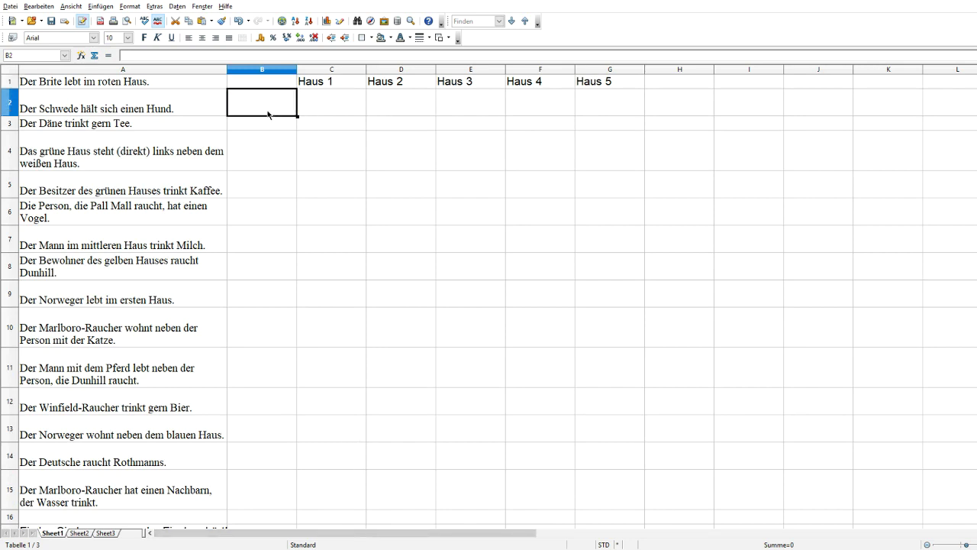
{"action": "double_click", "coordinate": [270, 108]}
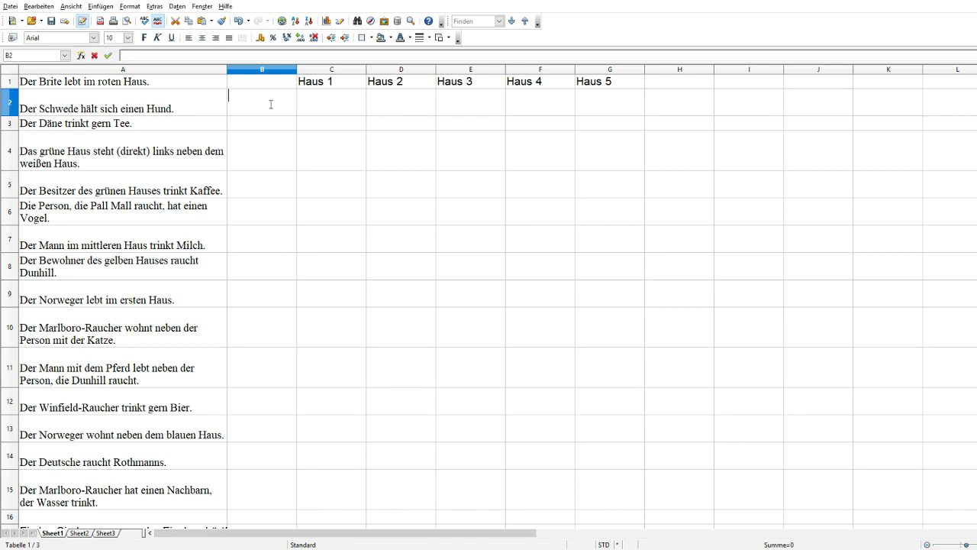
{"action": "type", "text": "hasu"}
{"action": "key", "text": "BackSpace"}
{"action": "key", "text": "BackSpace"}
{"action": "key", "text": "BackSpace"}
{"action": "key", "text": "BackSpace"}
{"action": "key", "text": "BackSpace"}
{"action": "type", "text": "Haus Farbe"}
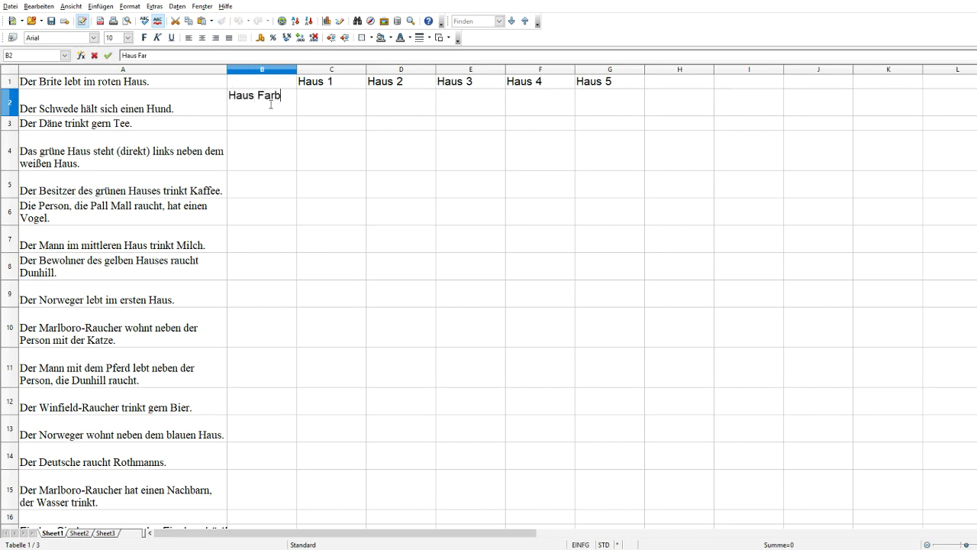
{"action": "left_click", "coordinate": [333, 103]}
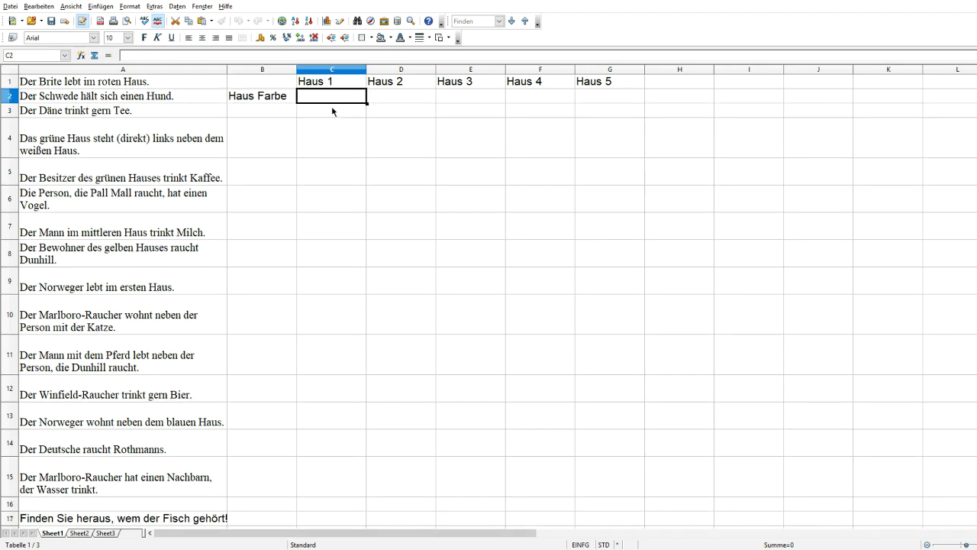
Add the row labels "Land" in B3 and "Tier" in B4
{"action": "double_click", "coordinate": [243, 111]}
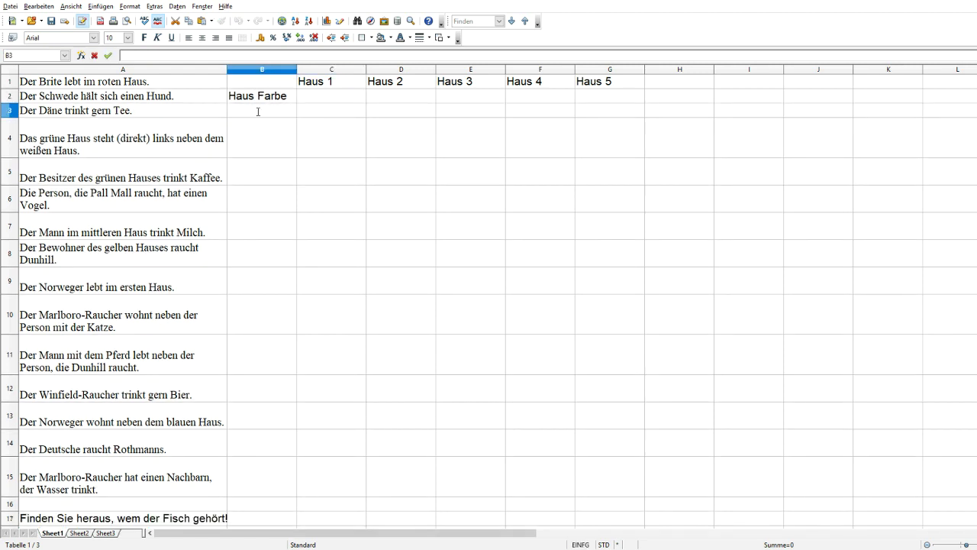
{"action": "type", "text": "Land"}
{"action": "double_click", "coordinate": [259, 128]}
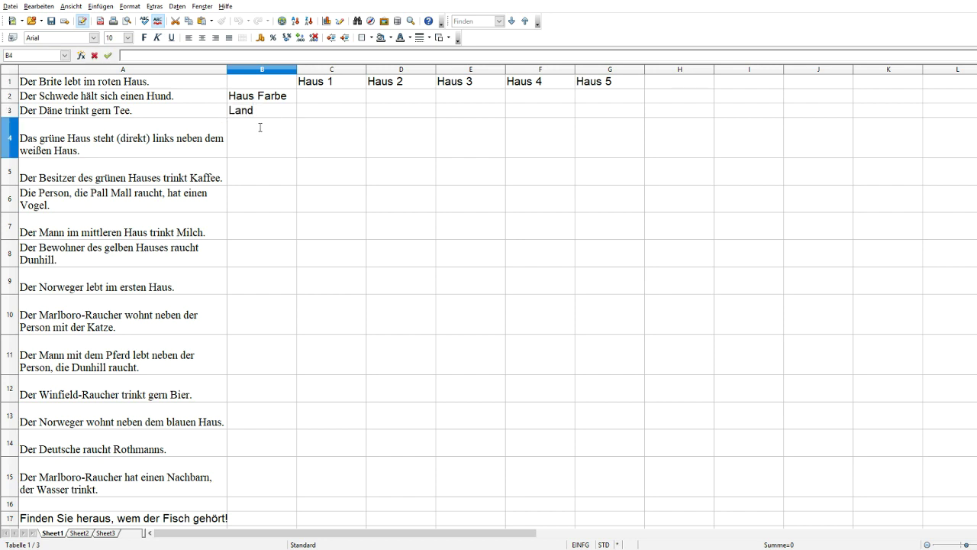
{"action": "type", "text": "Tier"}
{"action": "left_click", "coordinate": [331, 122]}
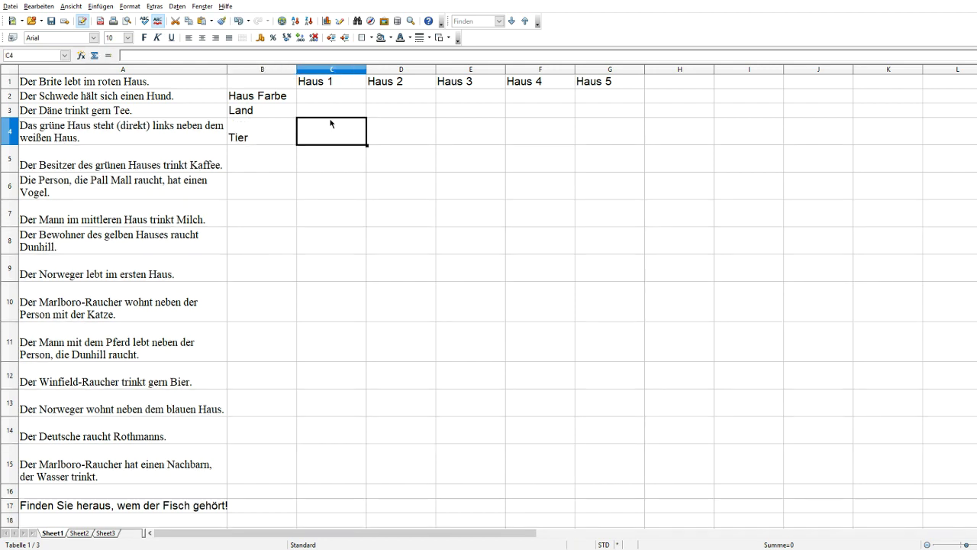
{"action": "left_click", "coordinate": [265, 111]}
{"action": "left_click", "coordinate": [265, 131]}
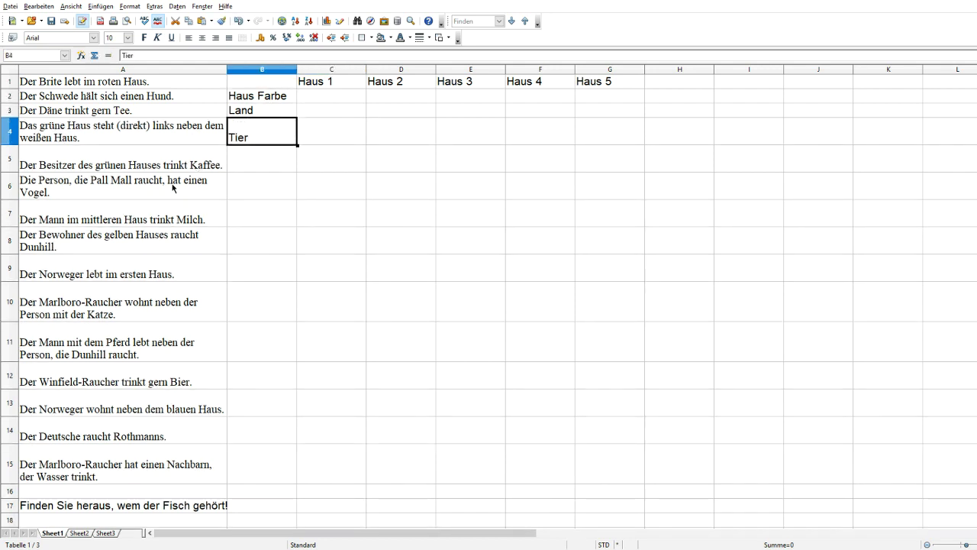
Move the clues and the puzzle question in column A down one row to A2:A18
{"action": "left_click_drag", "start_coordinate": [159, 81], "coordinate": [150, 509]}
{"action": "left_click_drag", "start_coordinate": [156, 472], "coordinate": [149, 498]}
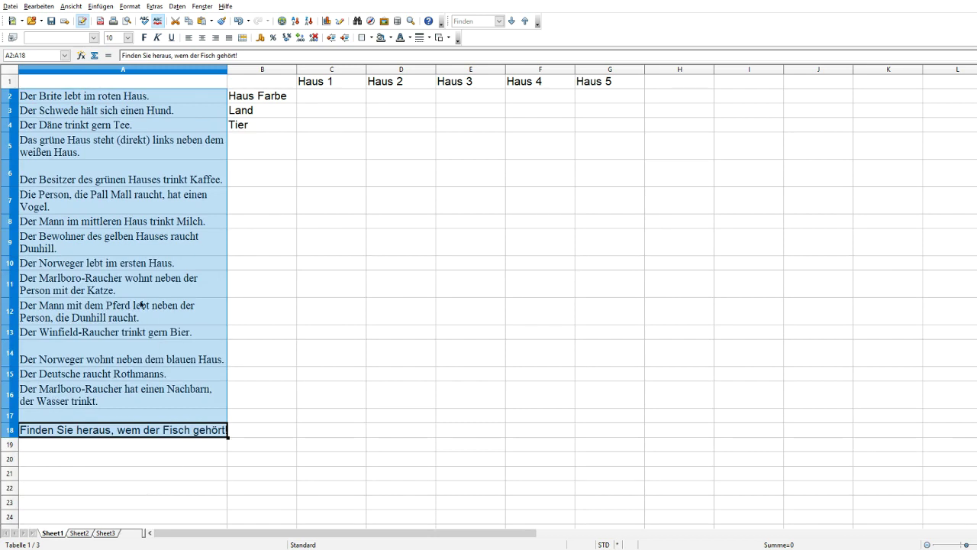
{"action": "left_click", "coordinate": [327, 375]}
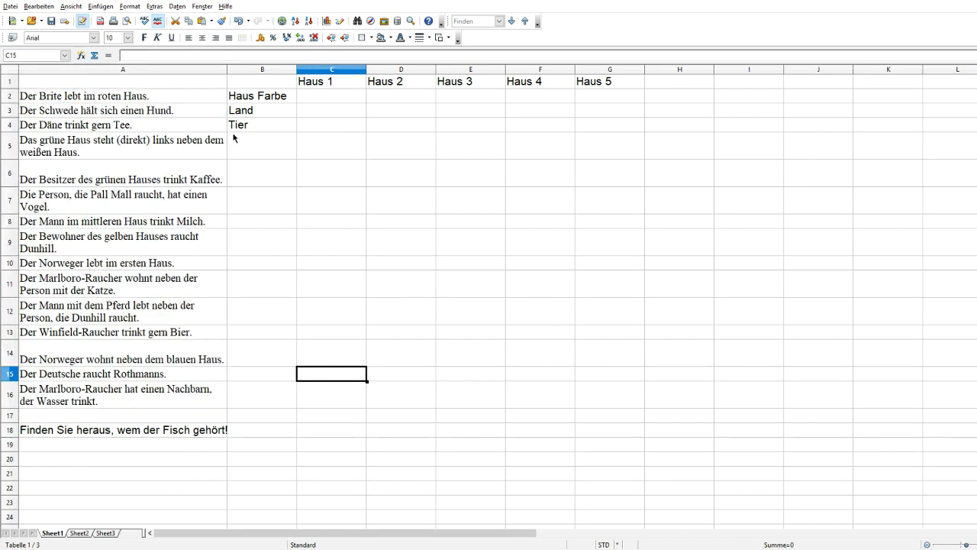
Move the three row labels in column B down one row to B3:B5
{"action": "left_click_drag", "start_coordinate": [264, 98], "coordinate": [281, 128]}
{"action": "key", "text": "Right"}
{"action": "left_click", "coordinate": [257, 83]}
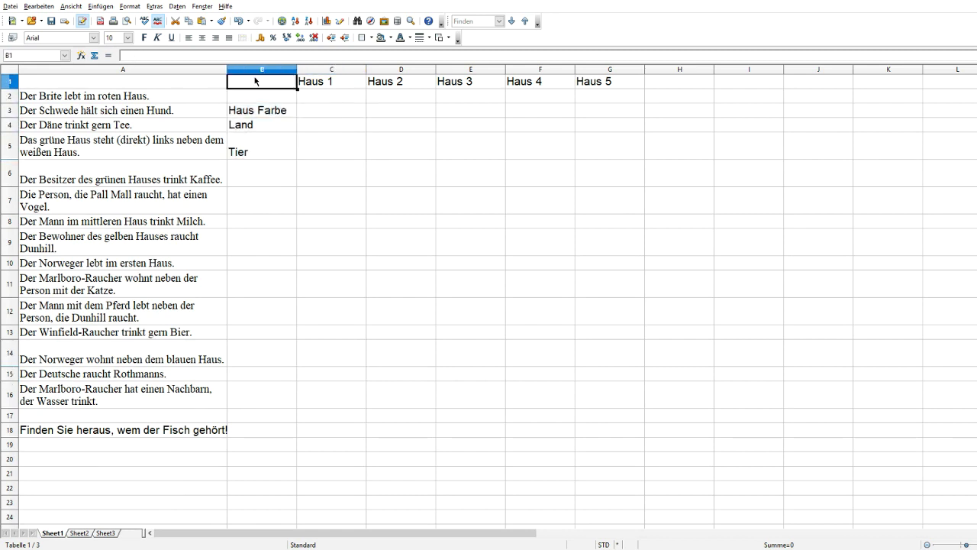
Go through the clues in A2 to A8 one by one, looking for one that fixes a value to a house
{"action": "left_click", "coordinate": [122, 84]}
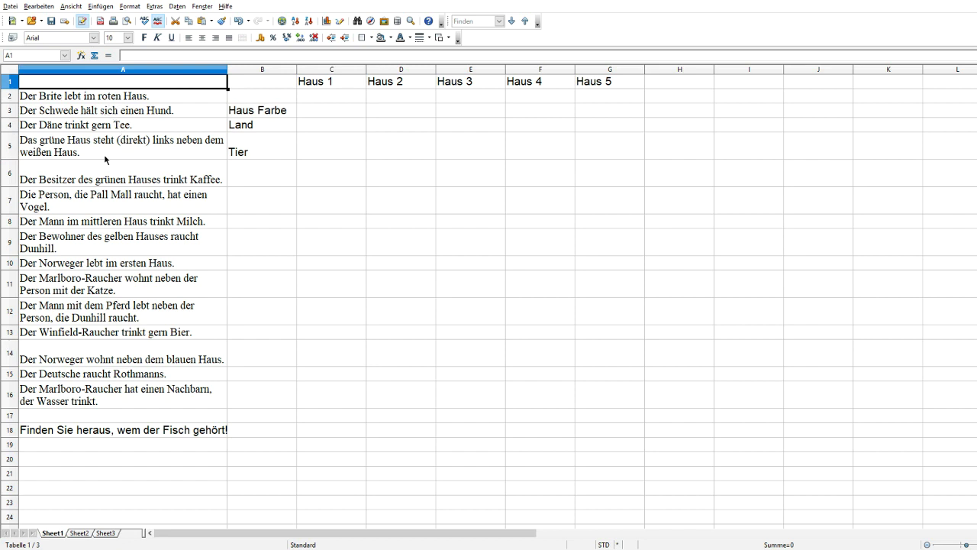
{"action": "left_click", "coordinate": [30, 99]}
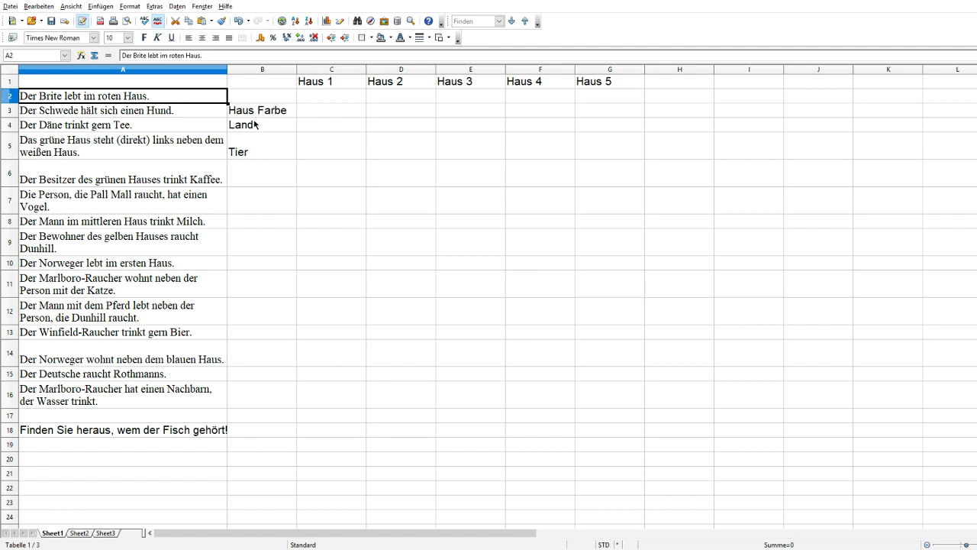
{"action": "left_click", "coordinate": [282, 113]}
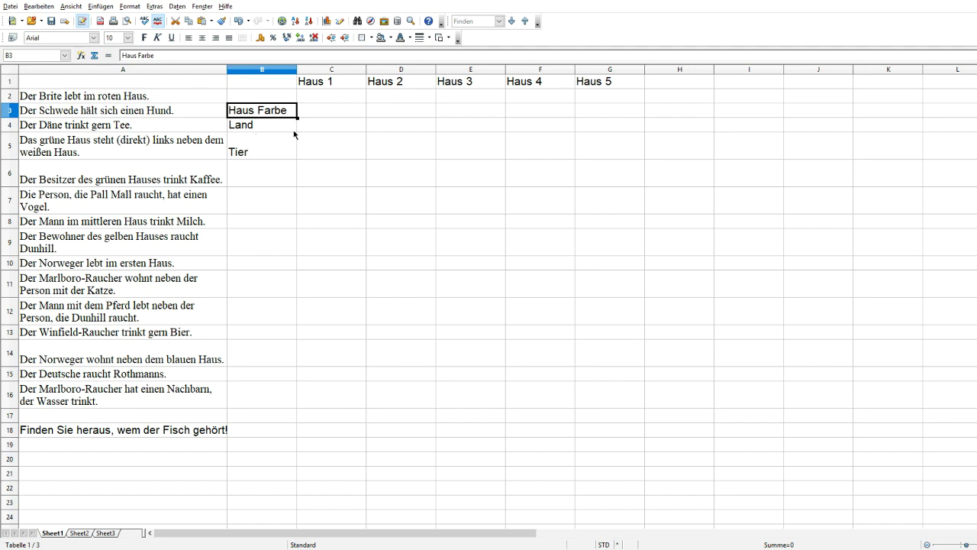
{"action": "left_click_drag", "start_coordinate": [55, 125], "coordinate": [56, 141]}
{"action": "left_click", "coordinate": [71, 128]}
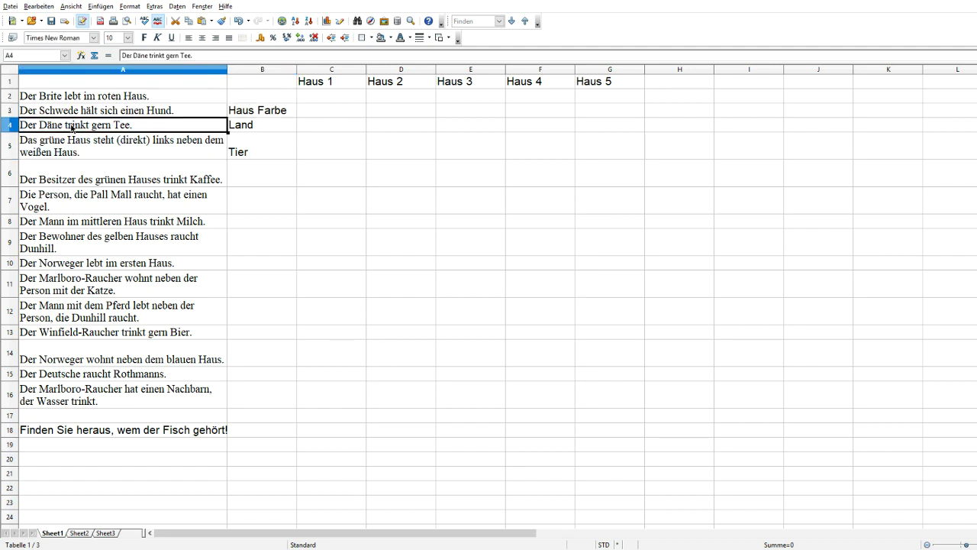
{"action": "left_click", "coordinate": [111, 153]}
{"action": "left_click", "coordinate": [99, 181]}
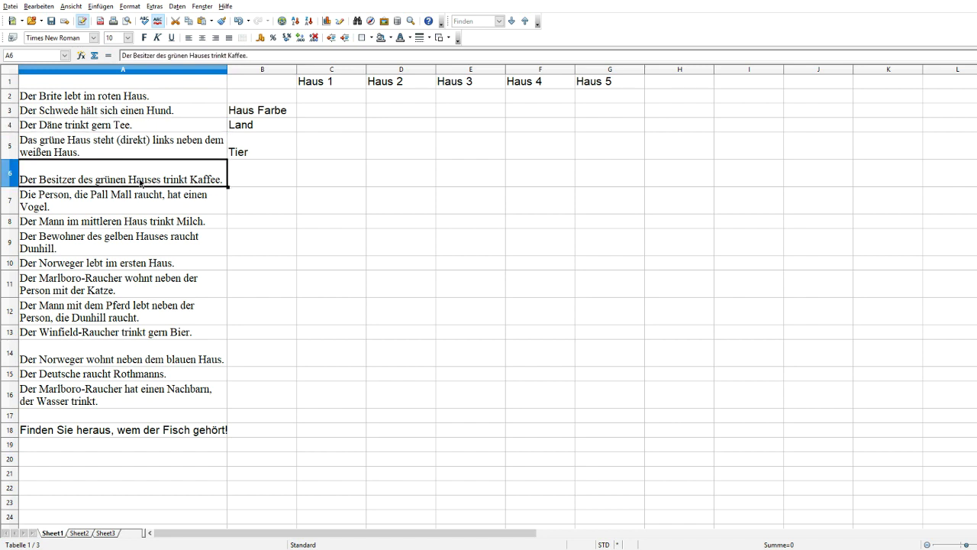
{"action": "left_click", "coordinate": [107, 209]}
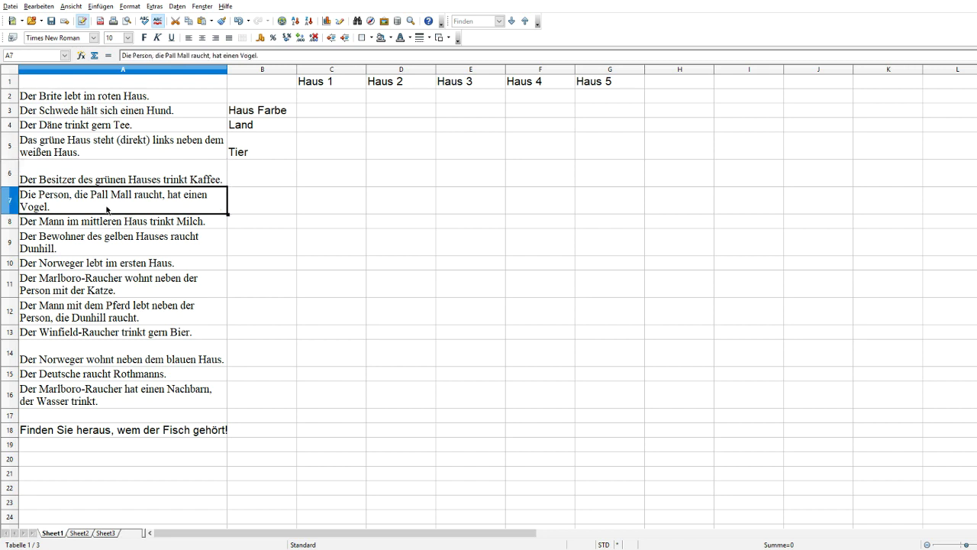
{"action": "left_click", "coordinate": [98, 223]}
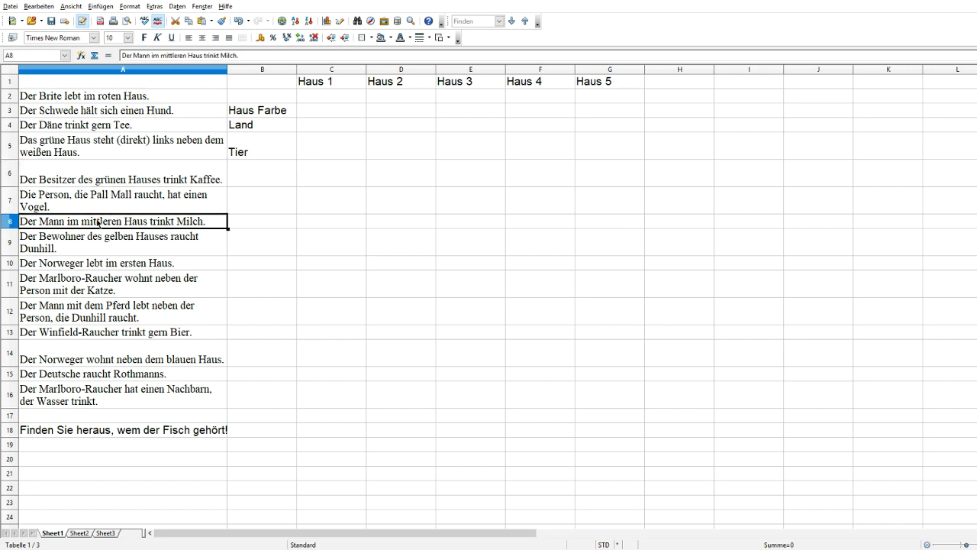
Add the row label "Getränk" in B6 and enter "Milch" for Haus 3 in E6
{"action": "left_click", "coordinate": [239, 172]}
{"action": "type", "text": "Getr"}
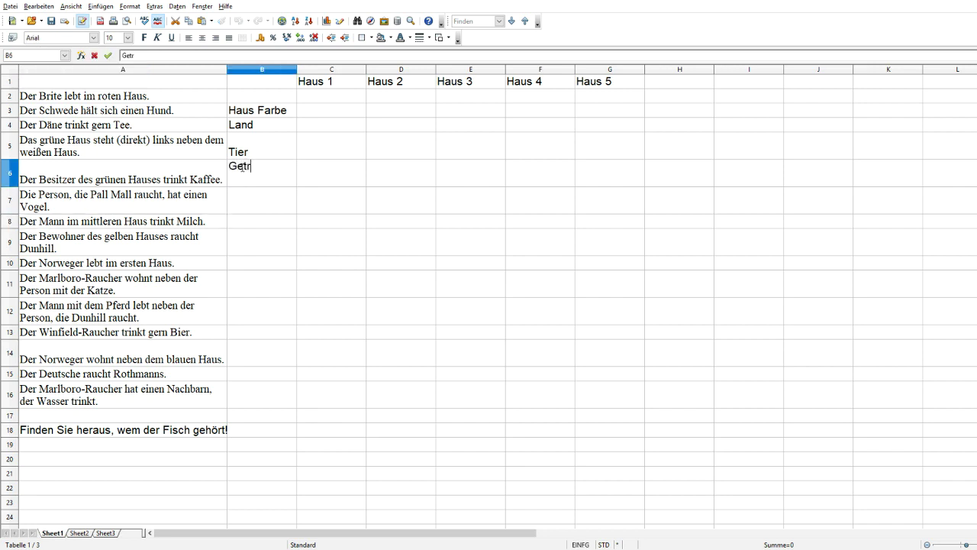
{"action": "type", "text": "änk"}
{"action": "left_click", "coordinate": [462, 186]}
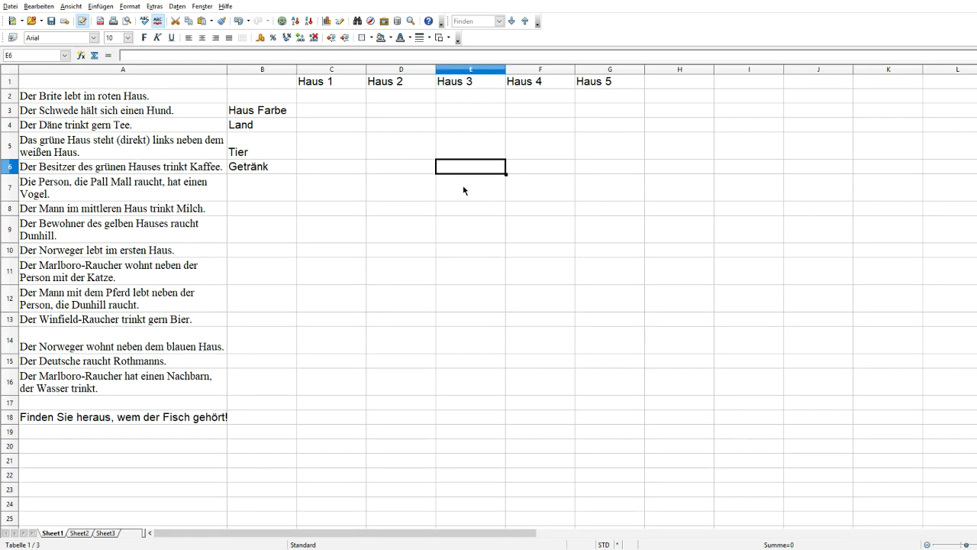
{"action": "type", "text": "mi"}
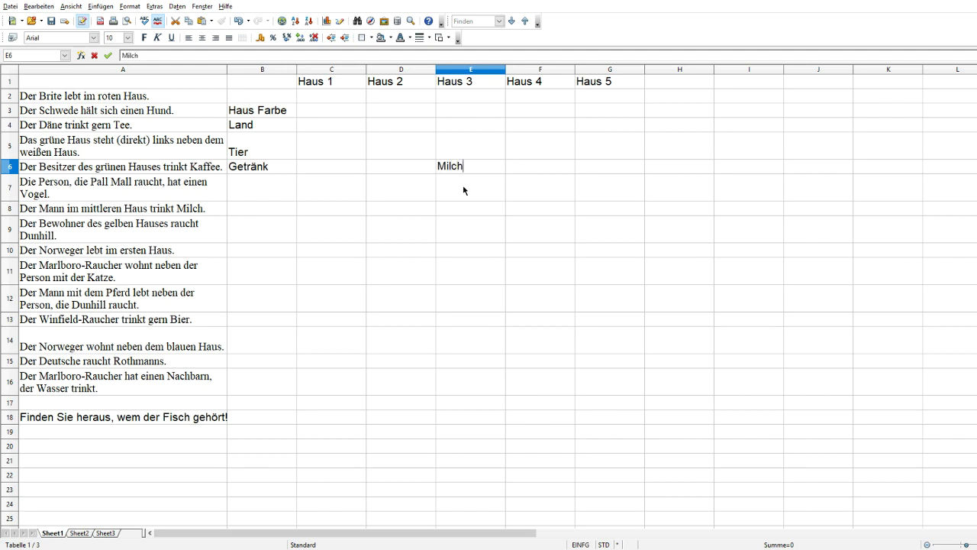
{"action": "left_click", "coordinate": [296, 181]}
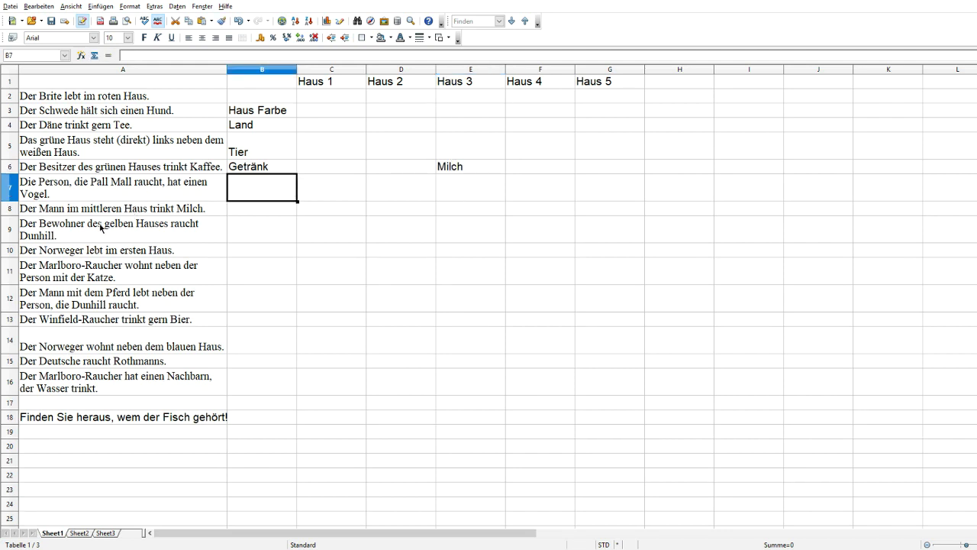
Check the clues in A9 and A10 and enter "Norweger" as the country of Haus 1 in C4
{"action": "left_click", "coordinate": [90, 226]}
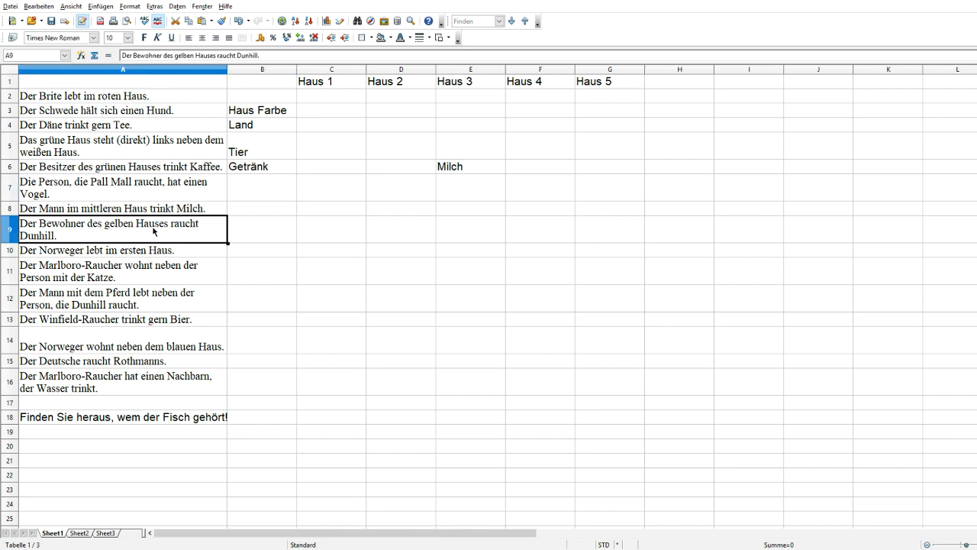
{"action": "left_click", "coordinate": [90, 255]}
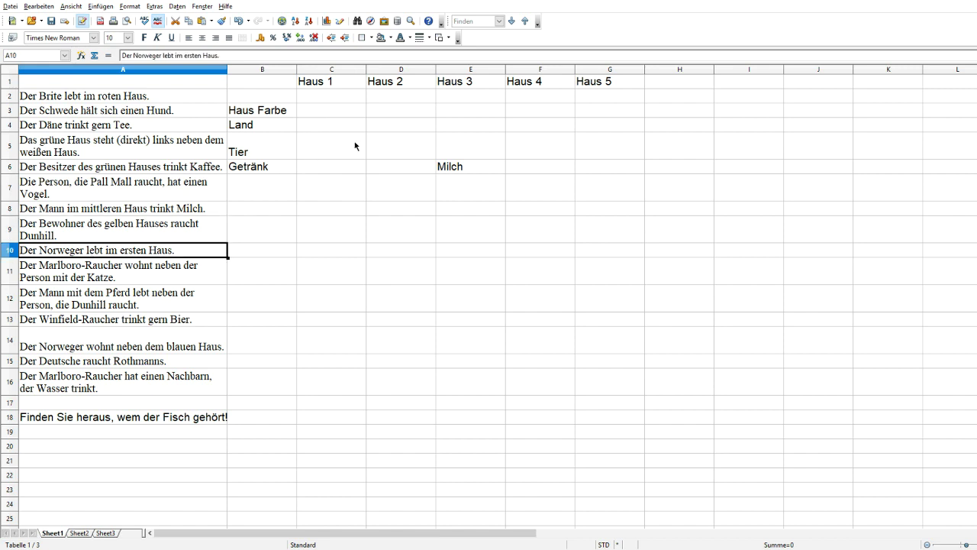
{"action": "left_click", "coordinate": [319, 129]}
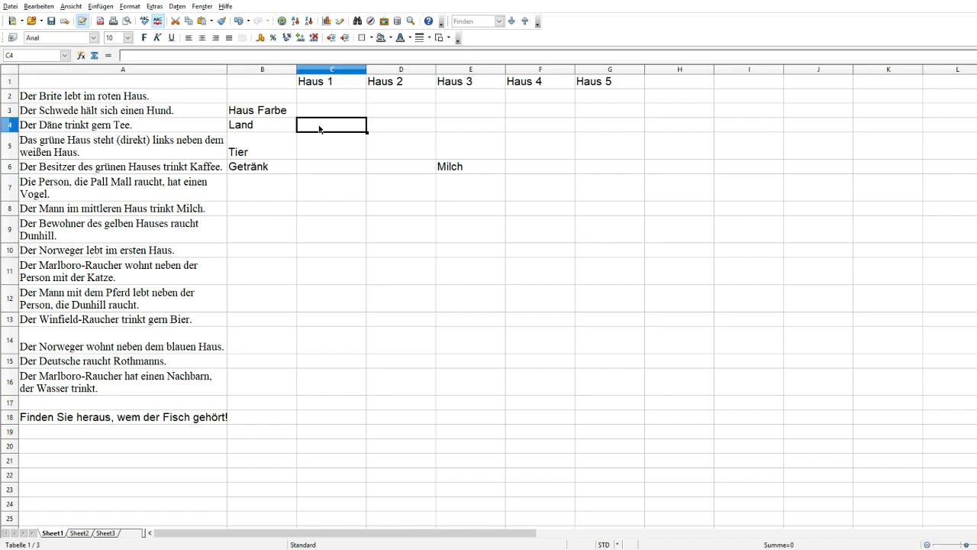
{"action": "type", "text": "Norweger"}
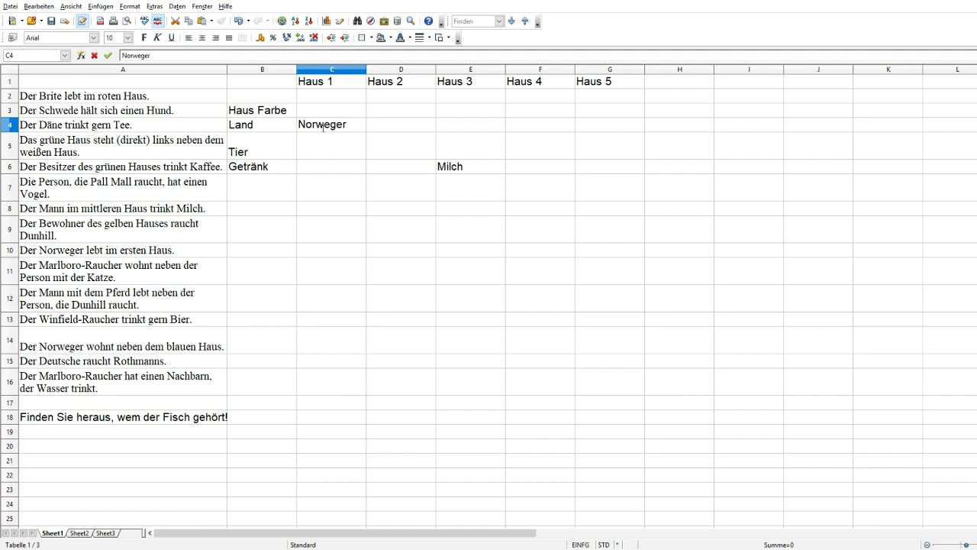
{"action": "key", "text": "Return"}
Move the house grid C1:G6, including its headers and entries, one column over to D1:H6
{"action": "left_click", "coordinate": [340, 210]}
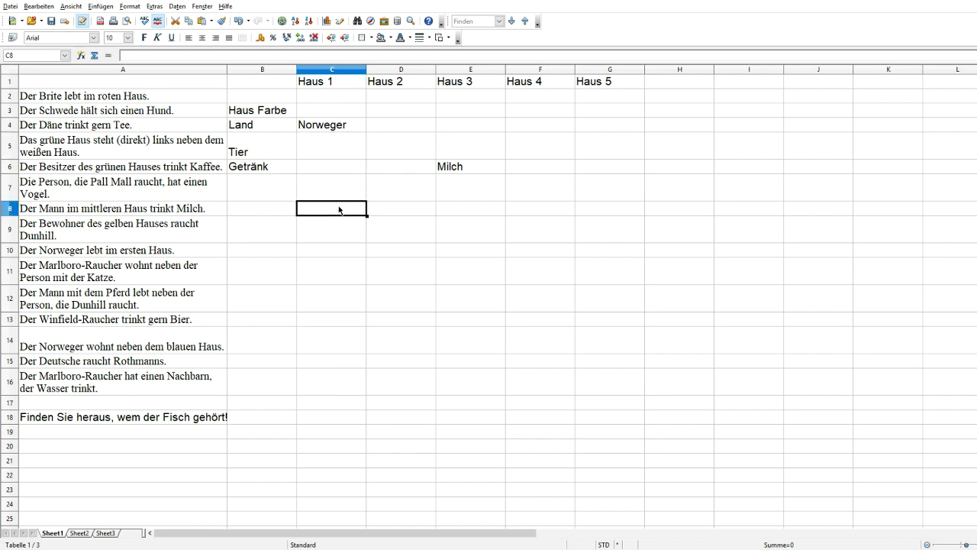
{"action": "left_click_drag", "start_coordinate": [350, 87], "coordinate": [601, 164]}
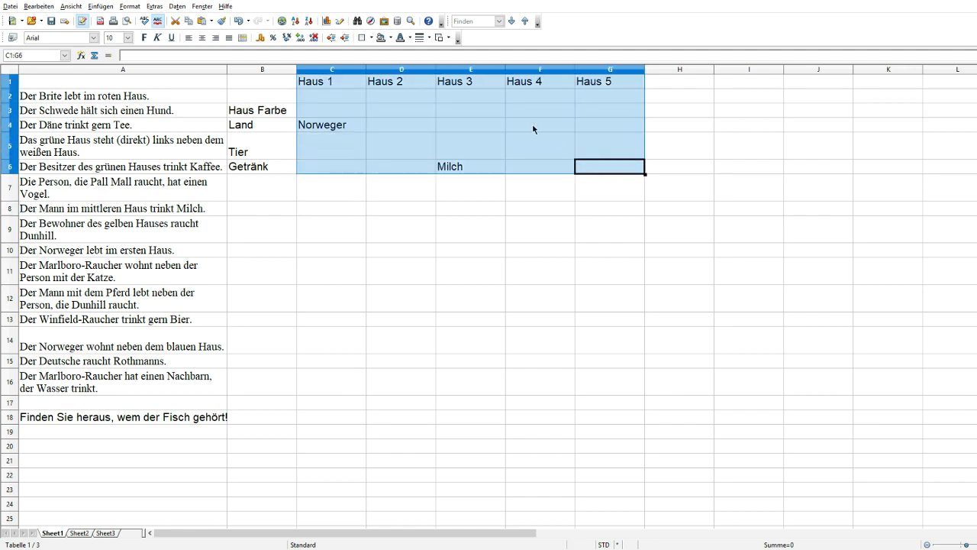
{"action": "left_click_drag", "start_coordinate": [532, 123], "coordinate": [598, 123]}
{"action": "left_click", "coordinate": [399, 225]}
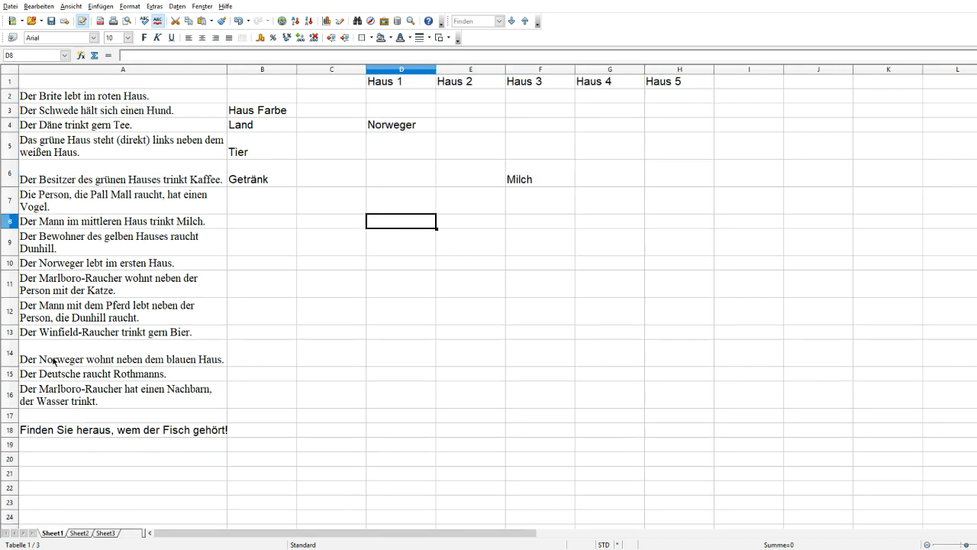
Go through the clues in A11 to A14 and enter "Blau" as the house colour of Haus 2 in E3
{"action": "left_click", "coordinate": [75, 289]}
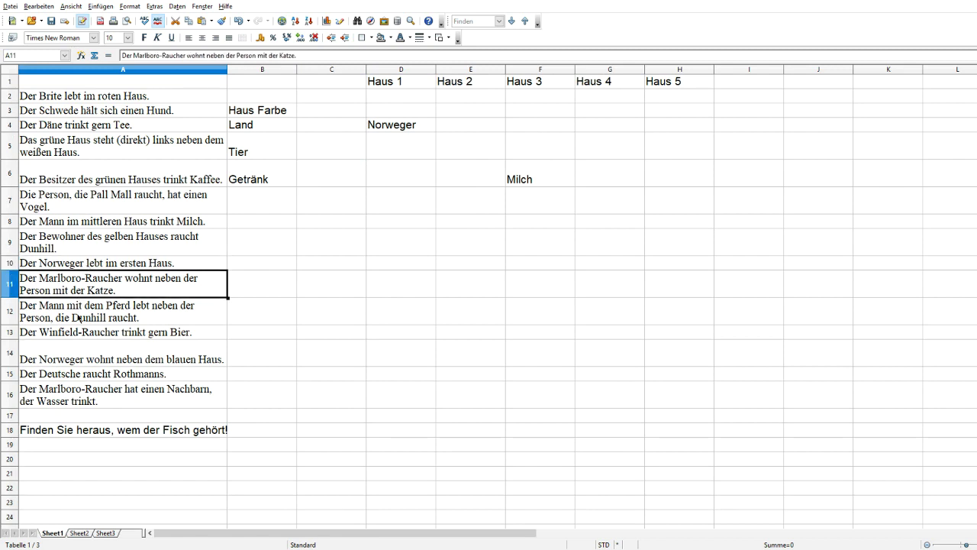
{"action": "left_click", "coordinate": [114, 312]}
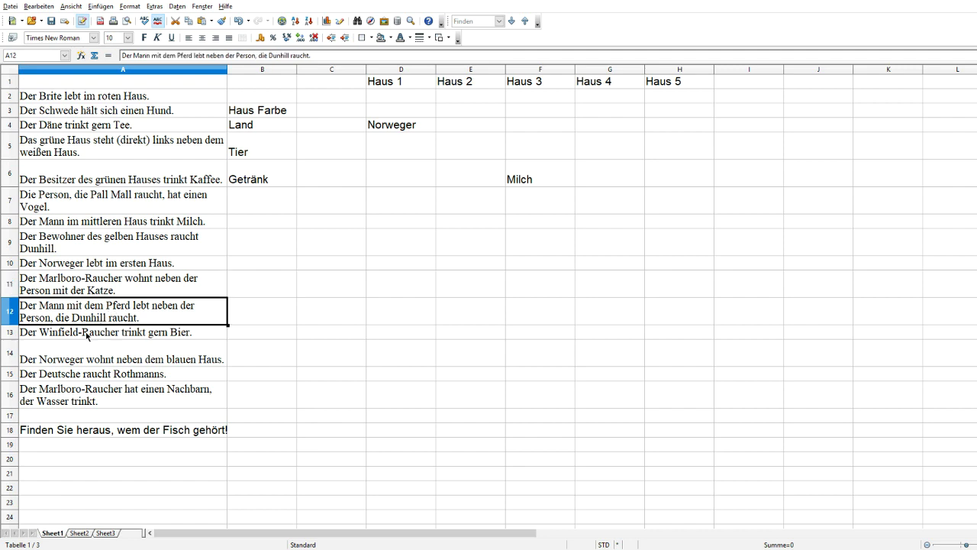
{"action": "left_click", "coordinate": [88, 336]}
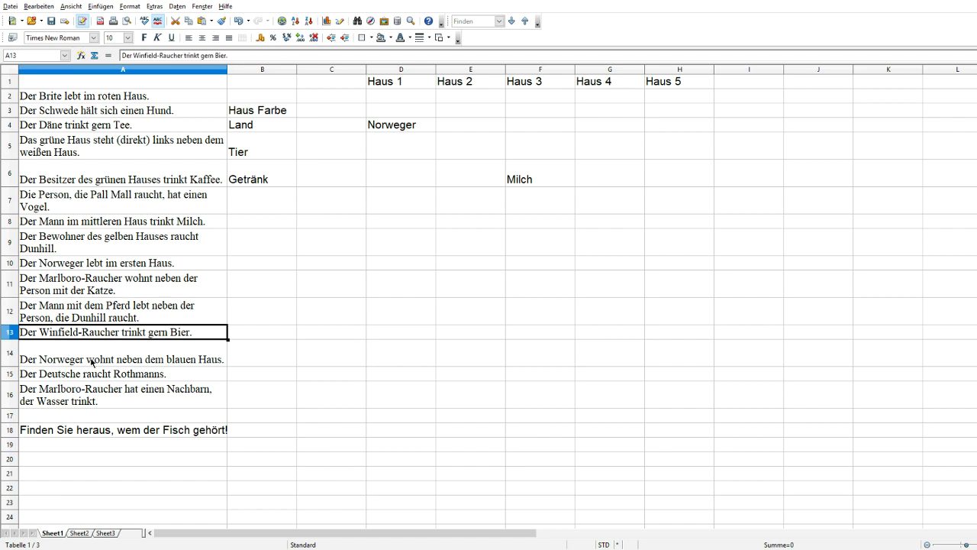
{"action": "left_click", "coordinate": [92, 362]}
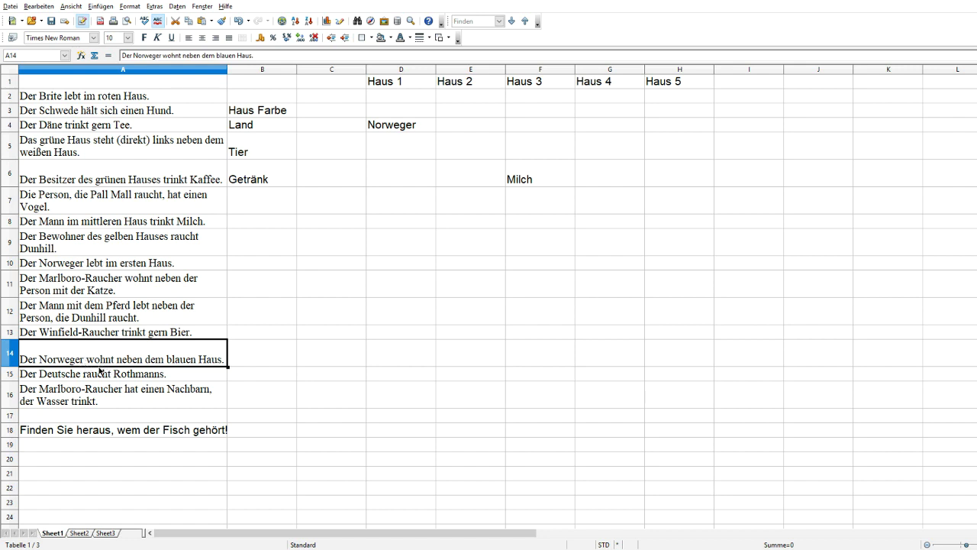
{"action": "left_click", "coordinate": [459, 118]}
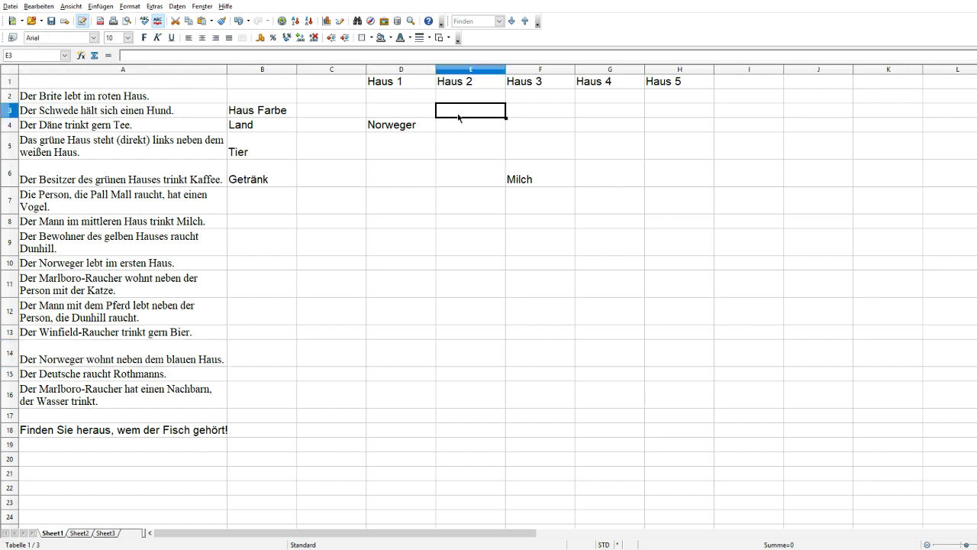
{"action": "type", "text": "Blau"}
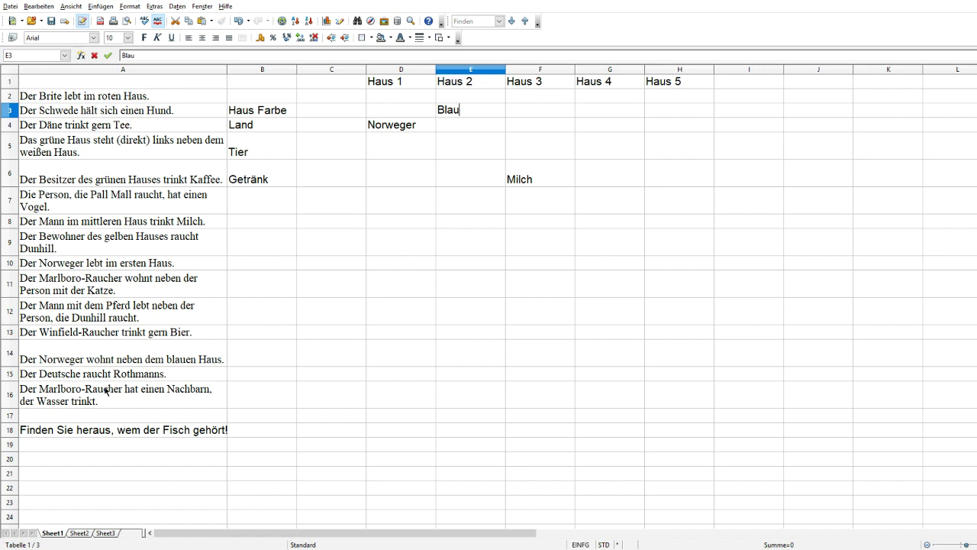
Check the clues in A15 and A16 and add the row label "Zigaretten Marke" in B7
{"action": "left_click", "coordinate": [102, 374]}
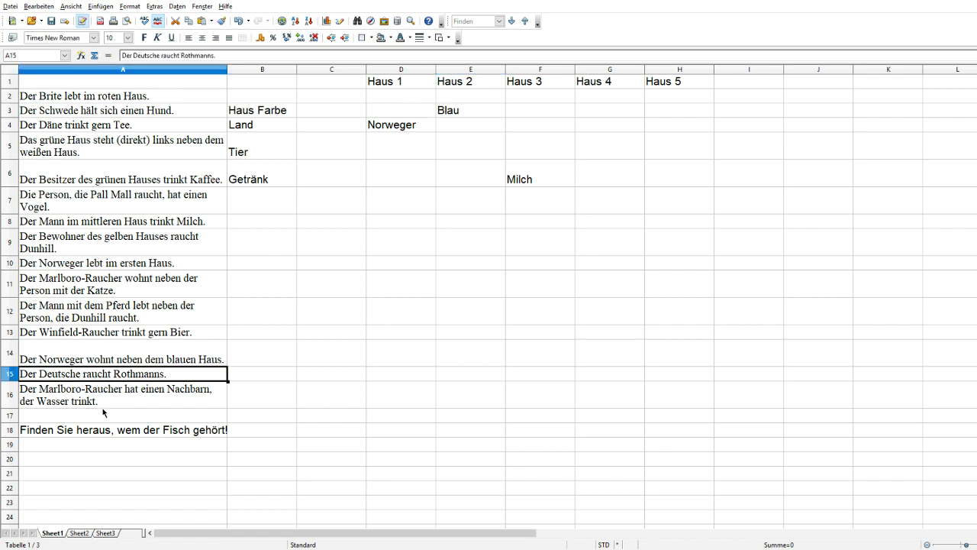
{"action": "left_click", "coordinate": [121, 403]}
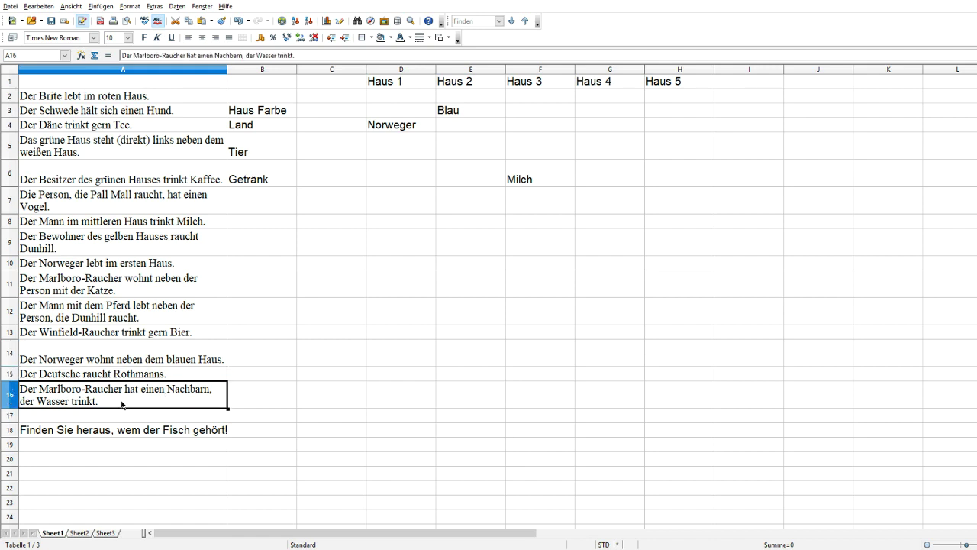
{"action": "left_click", "coordinate": [266, 210]}
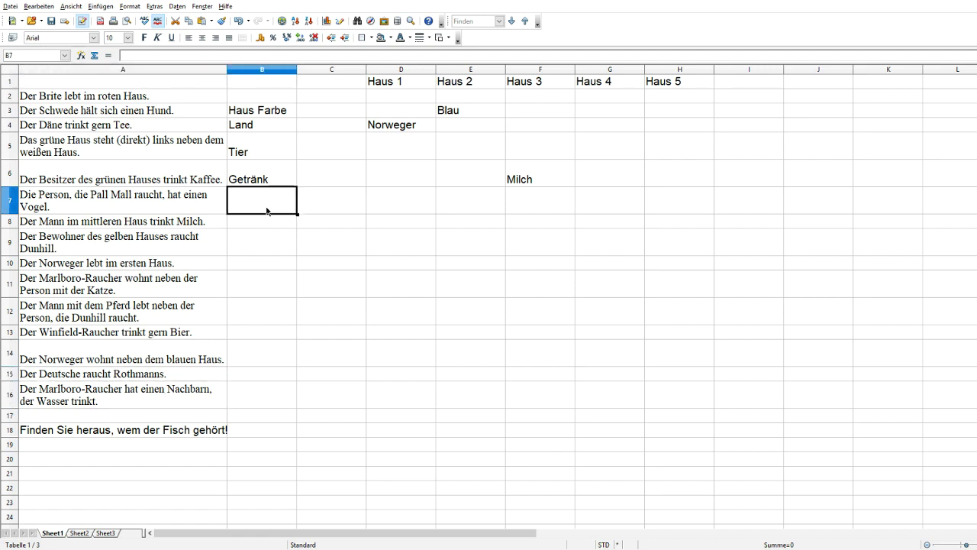
{"action": "type", "text": "Z"}
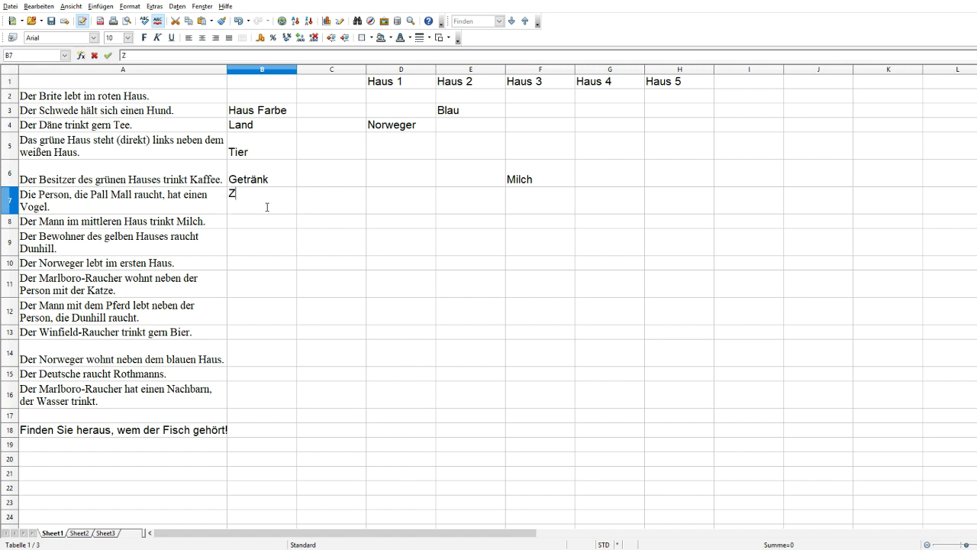
{"action": "type", "text": "igaretten marl"}
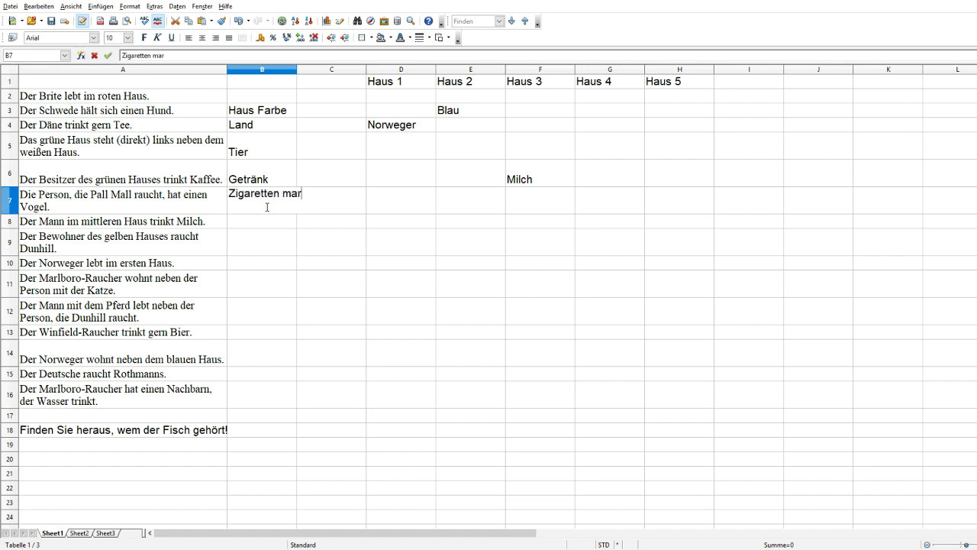
{"action": "key", "text": "BackSpace"}
{"action": "key", "text": "BackSpace"}
{"action": "key", "text": "BackSpace"}
{"action": "key", "text": "BackSpace"}
{"action": "type", "text": "Marke"}
{"action": "key", "text": "Return"}
{"action": "left_click", "coordinate": [287, 206]}
{"action": "triple_click", "coordinate": [286, 206]}
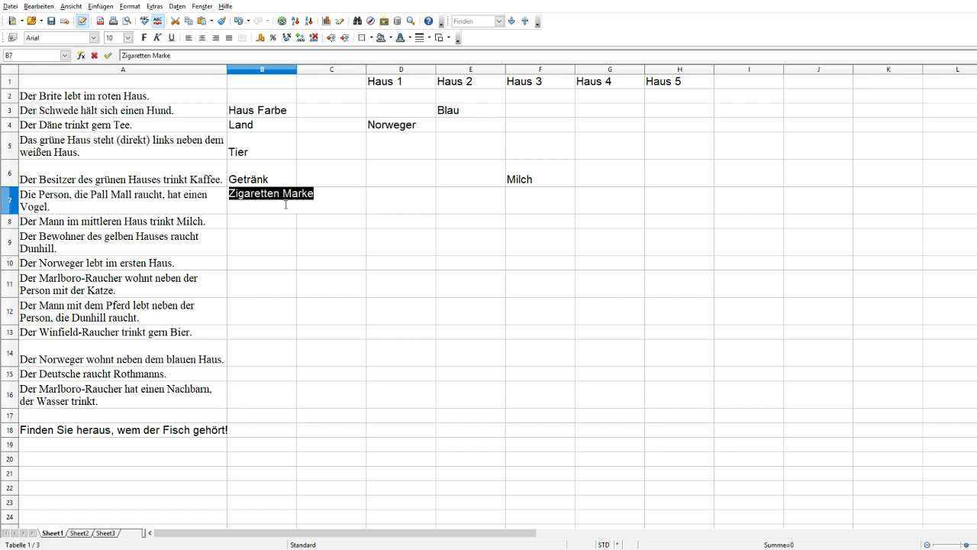
{"action": "key", "text": "Return"}
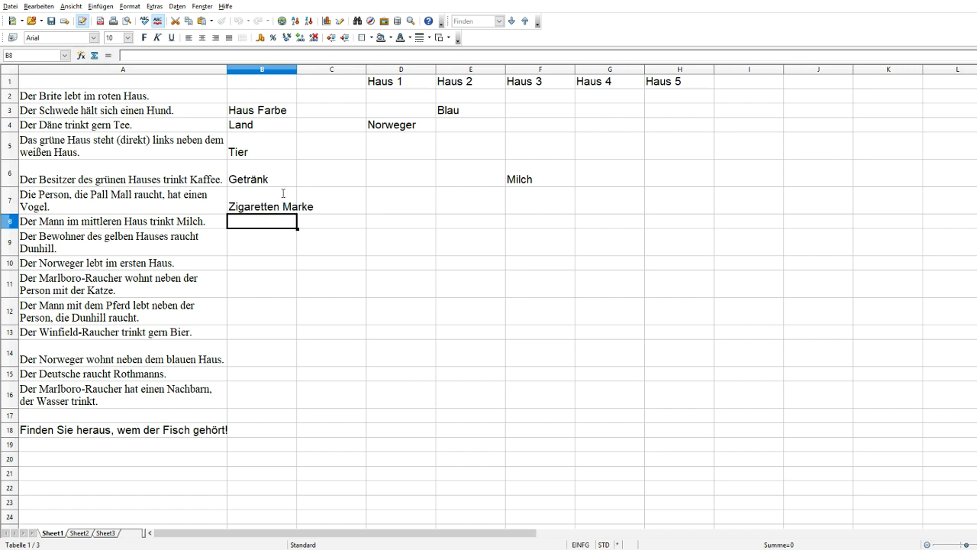
Rewrite the row label in B7 on two lines within the cell, "Zigaretten" above "Marke"
{"action": "double_click", "coordinate": [283, 194]}
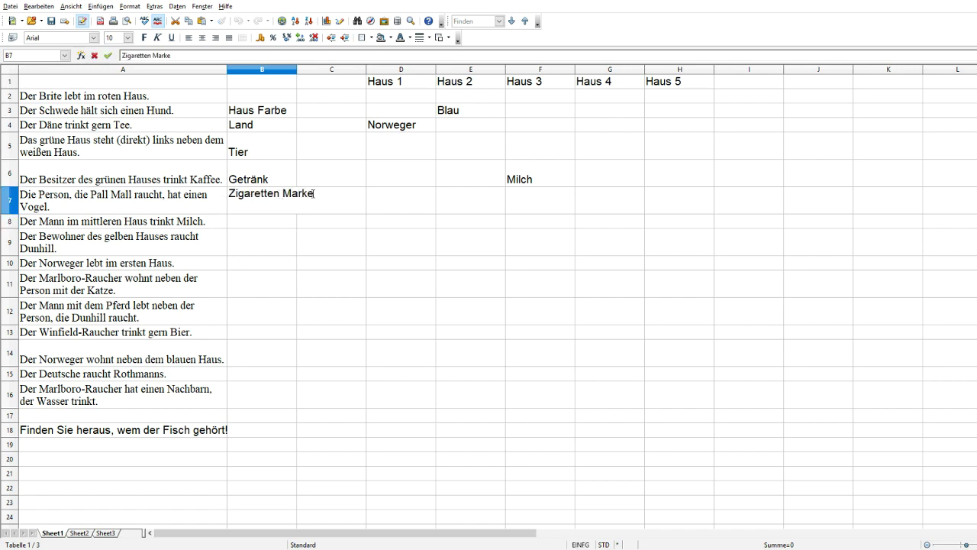
{"action": "left_click_drag", "start_coordinate": [315, 194], "coordinate": [232, 195]}
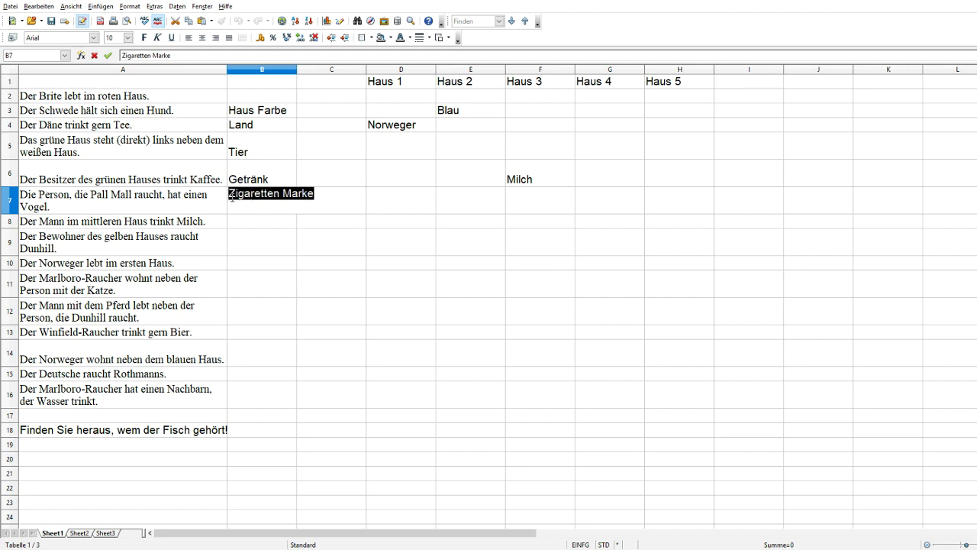
{"action": "type", "text": "Zigaretten"}
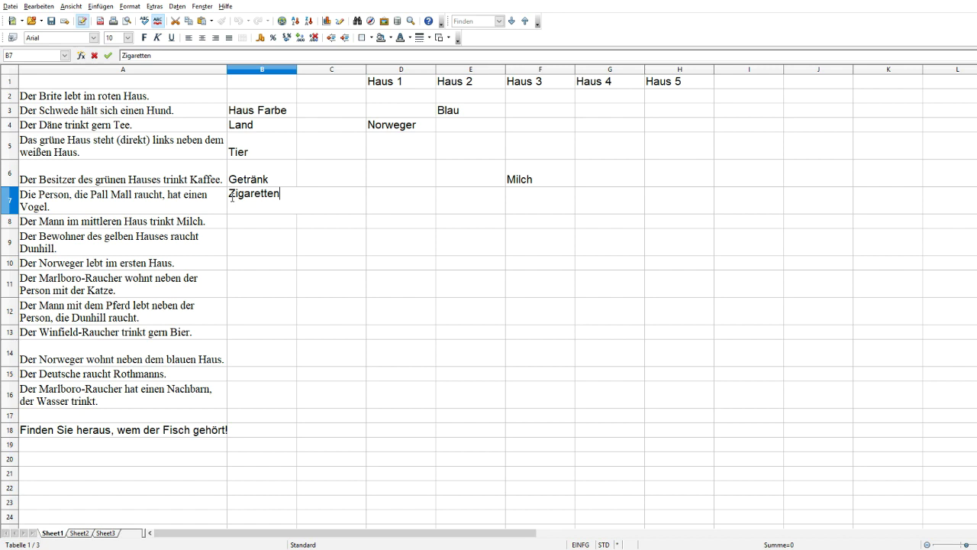
{"action": "key", "text": "shift+Return"}
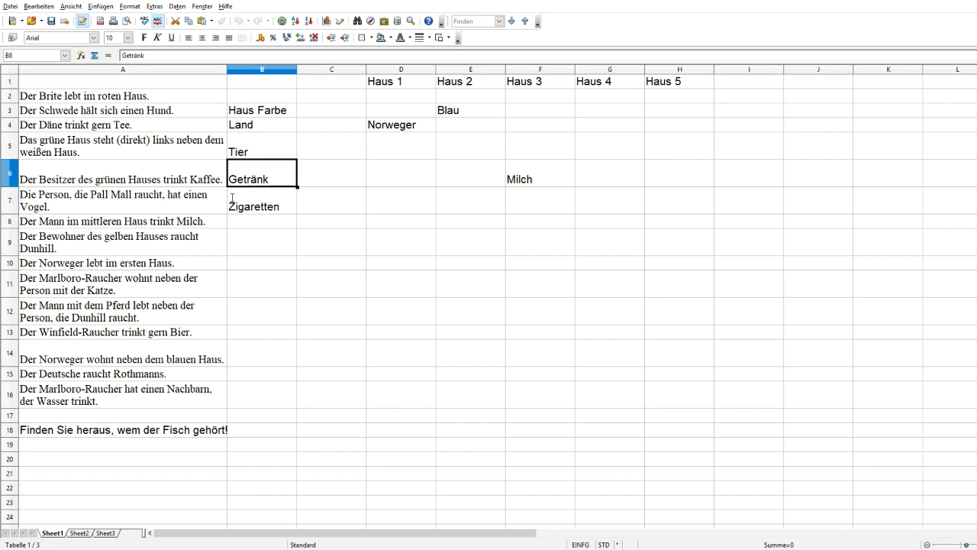
{"action": "left_click", "coordinate": [234, 198]}
{"action": "double_click", "coordinate": [280, 194]}
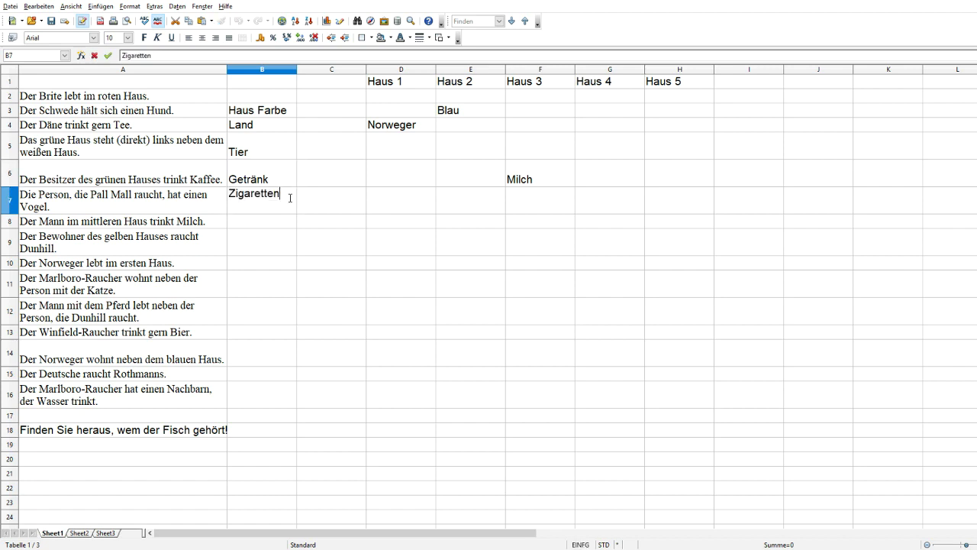
{"action": "type", "text": "Marke"}
{"action": "key", "text": "Return"}
{"action": "left_click", "coordinate": [336, 199]}
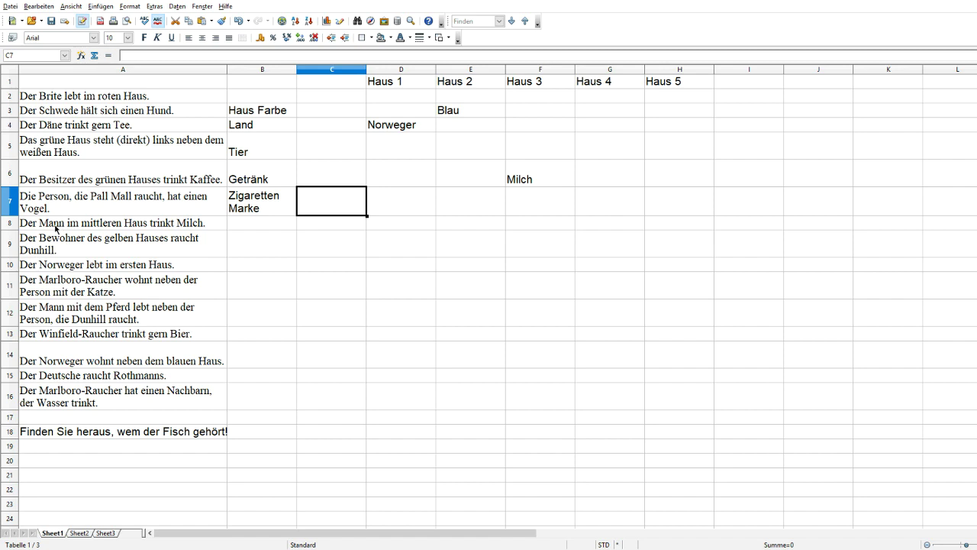
Mark the milk clue in A8 as used by appending "#" to its text
{"action": "left_click", "coordinate": [218, 223]}
{"action": "double_click", "coordinate": [214, 221]}
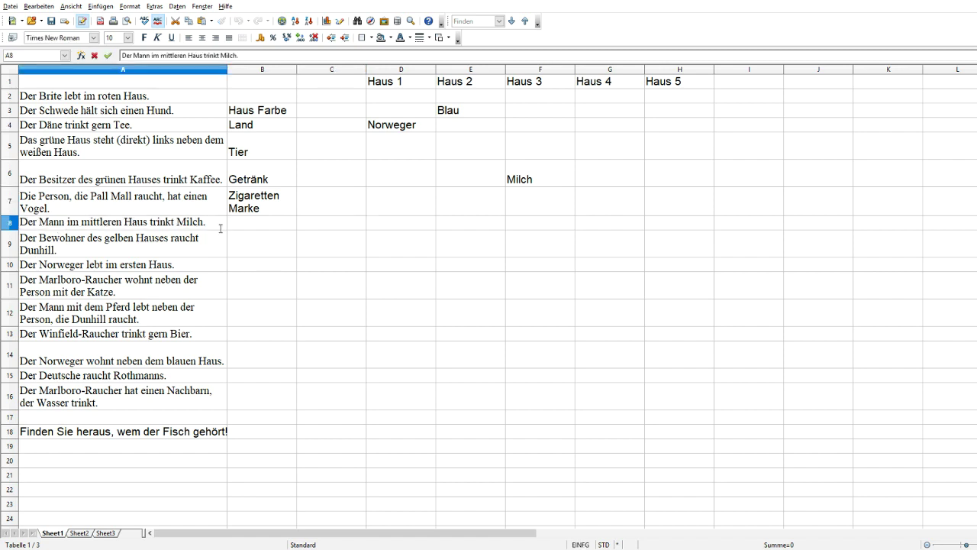
{"action": "type", "text": "#"}
{"action": "key", "text": "Down"}
{"action": "key", "text": "Down"}
{"action": "key", "text": "Down"}
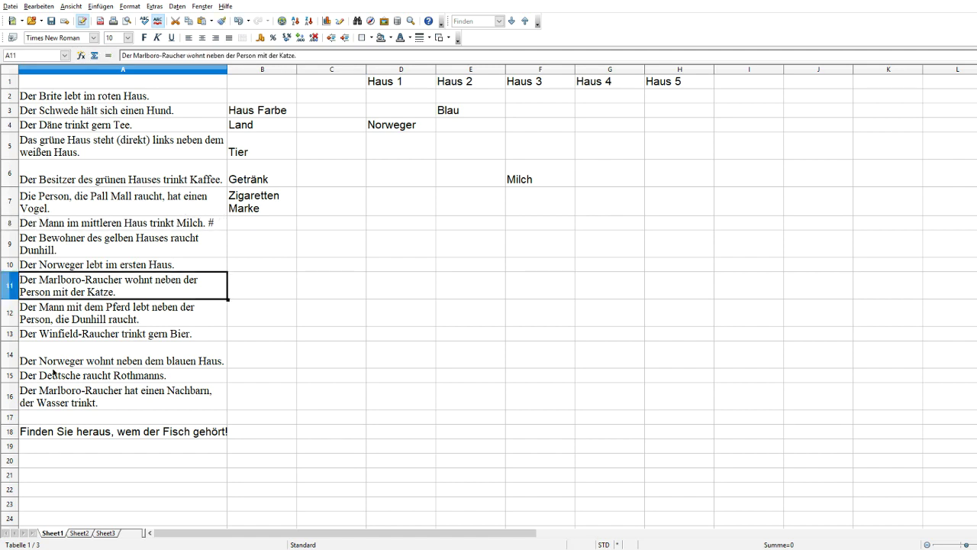
Append "#" to the two used Norweger clues in A14 and A10
{"action": "double_click", "coordinate": [215, 365]}
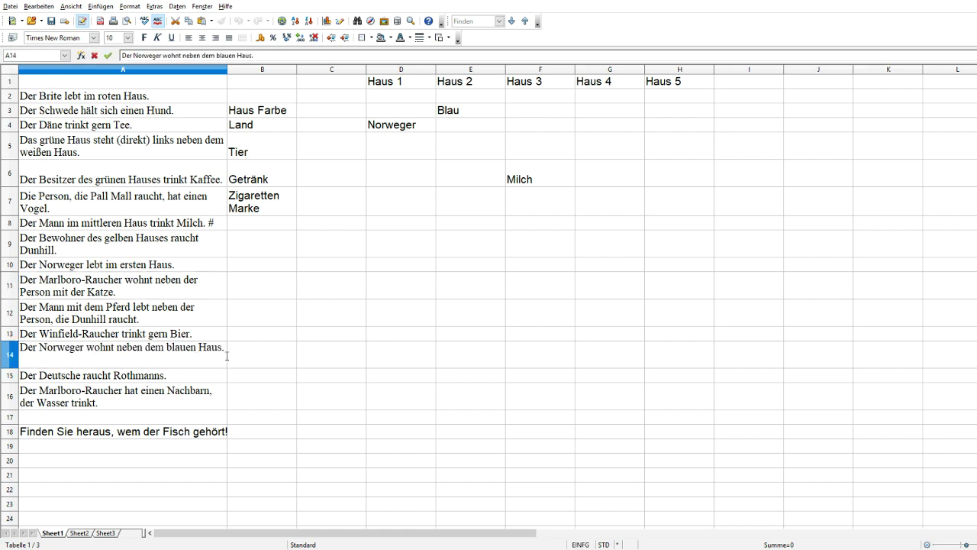
{"action": "type", "text": "#"}
{"action": "key", "text": "shift+Return"}
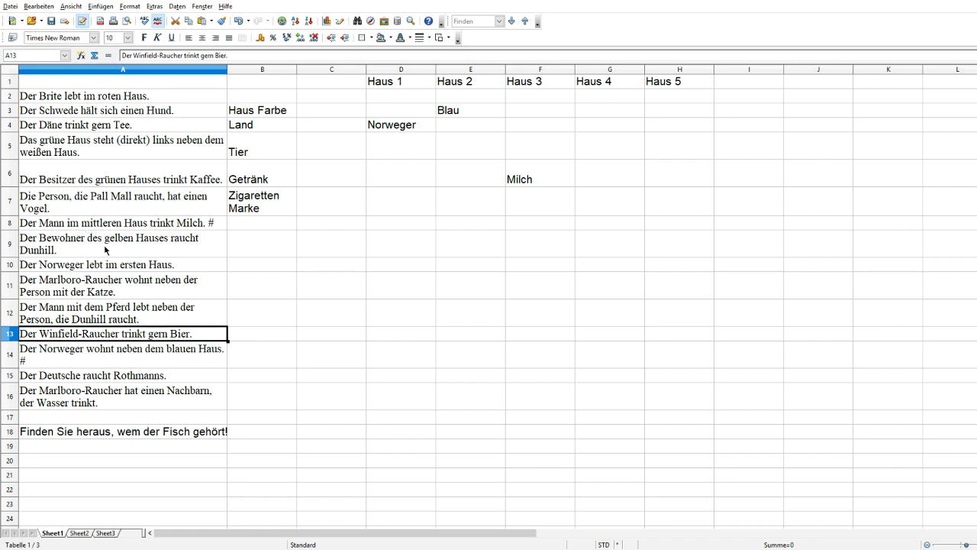
{"action": "left_click", "coordinate": [177, 269]}
{"action": "double_click", "coordinate": [184, 265]}
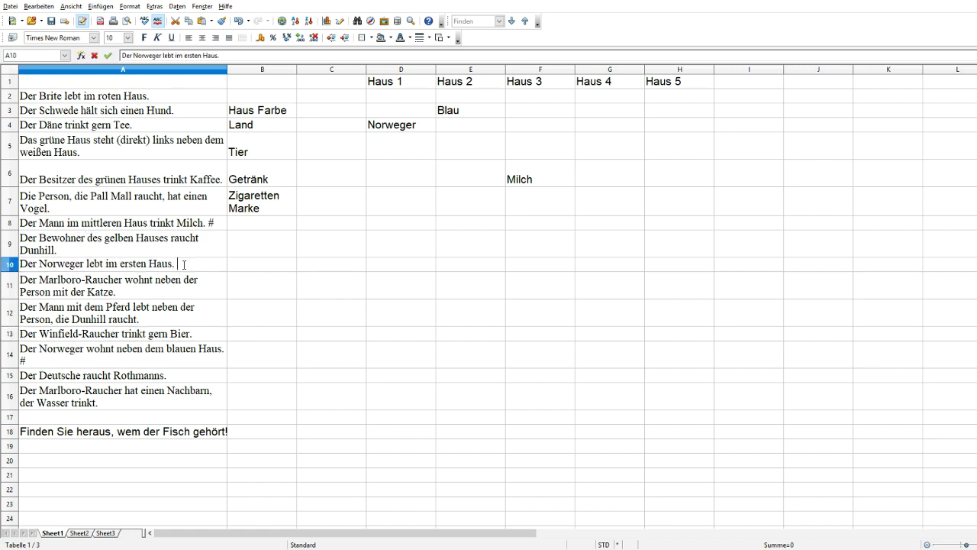
{"action": "type", "text": "#"}
{"action": "left_click", "coordinate": [263, 229]}
Review the entries in D4, E3 and F6, then examine the clues in A10 and A11 for further deductions
{"action": "left_click", "coordinate": [417, 126]}
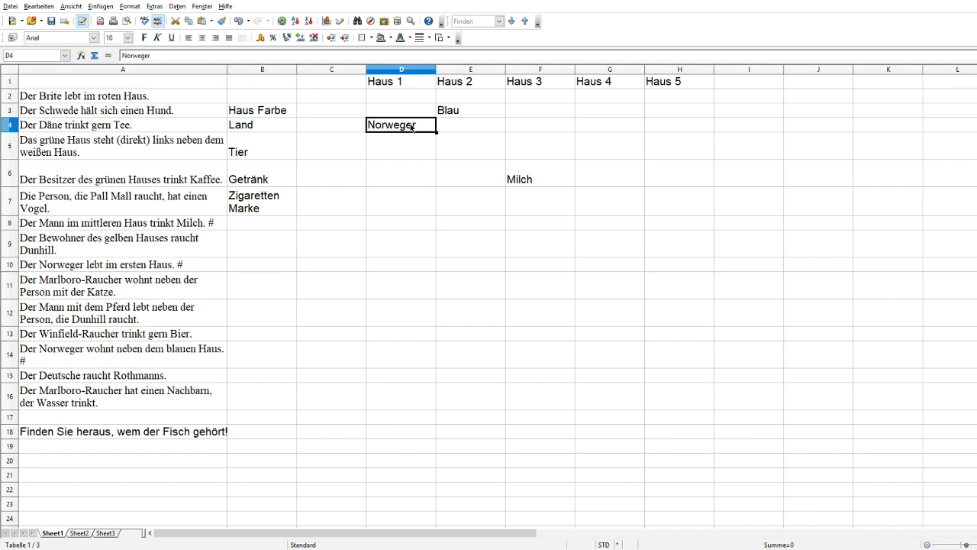
{"action": "left_click", "coordinate": [466, 108]}
{"action": "left_click", "coordinate": [530, 184]}
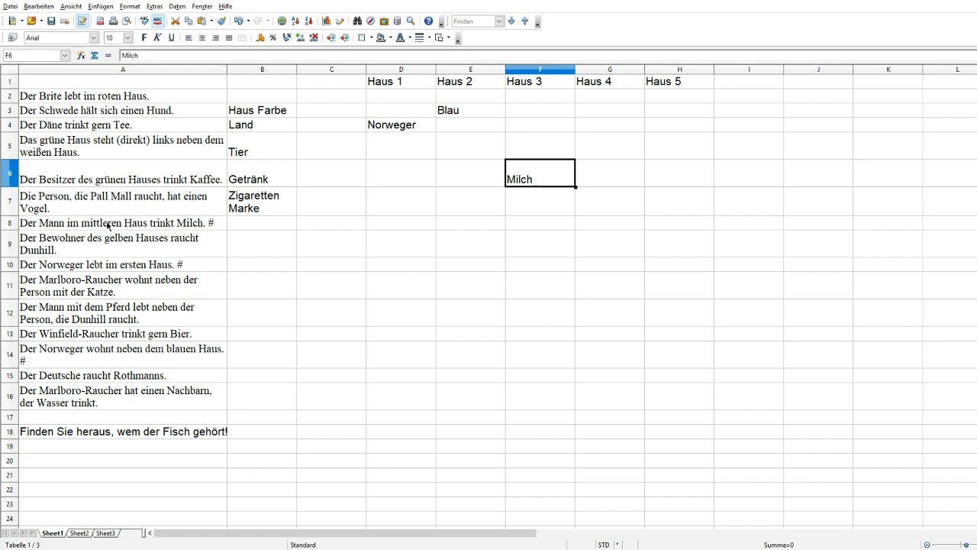
{"action": "left_click", "coordinate": [118, 270]}
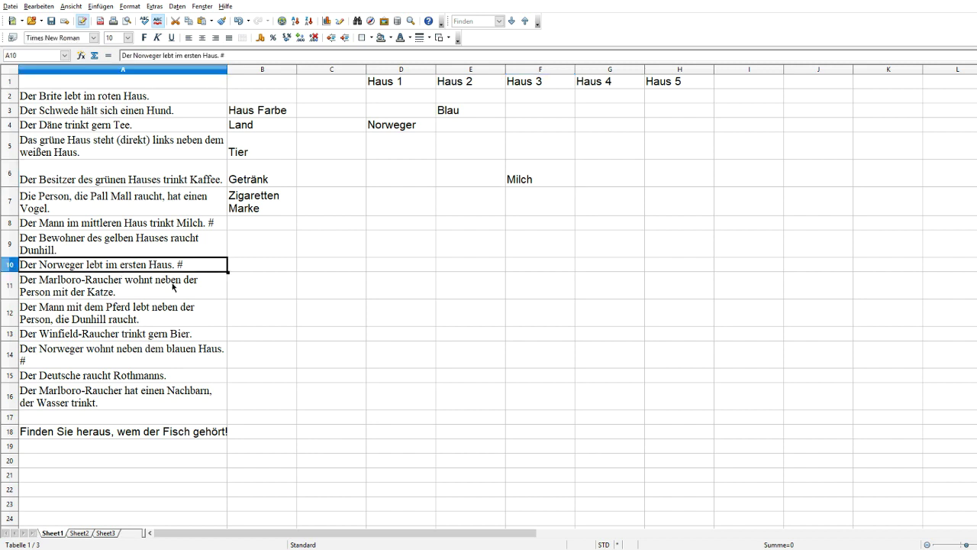
{"action": "left_click", "coordinate": [173, 288]}
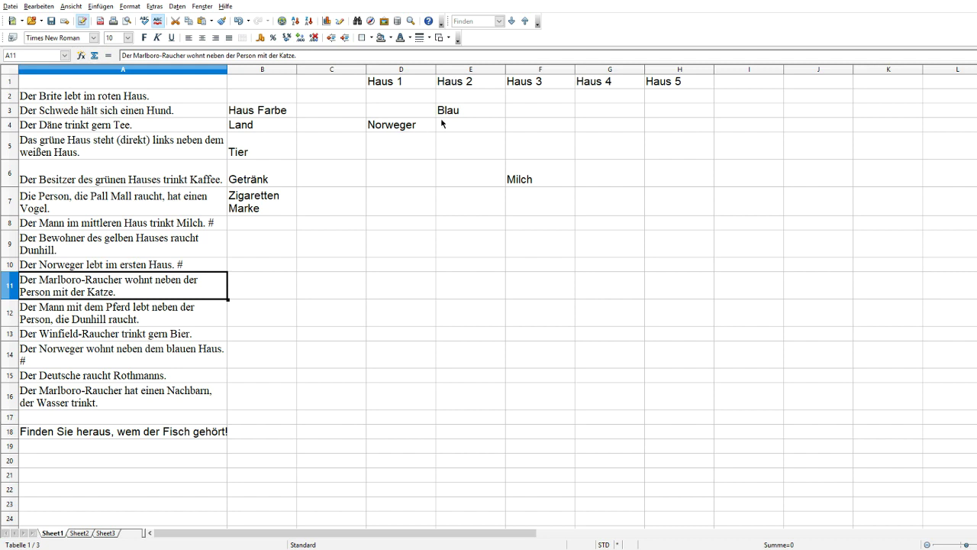
Try the colours Grün for Haus 3 in F3 and Weiß for Haus 4 in G3
{"action": "left_click", "coordinate": [194, 268]}
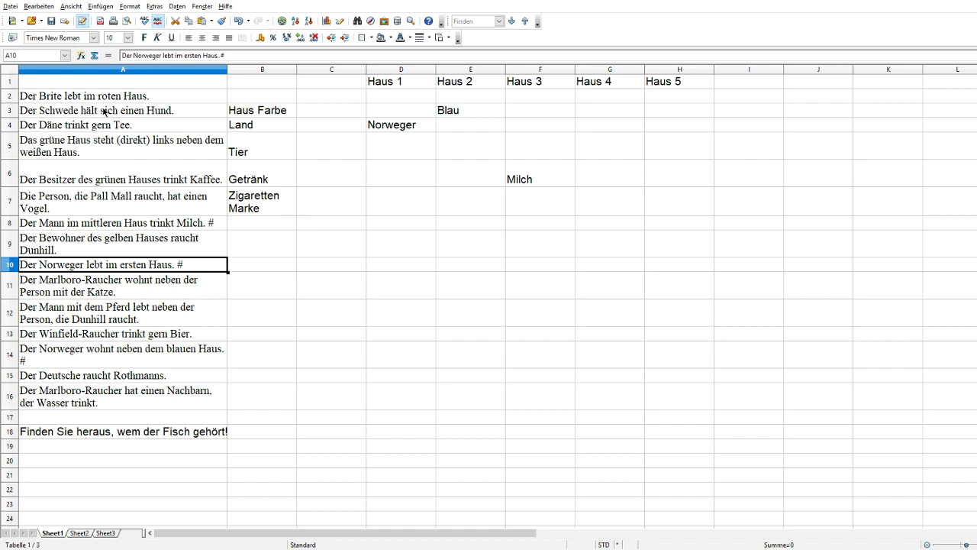
{"action": "left_click", "coordinate": [551, 112]}
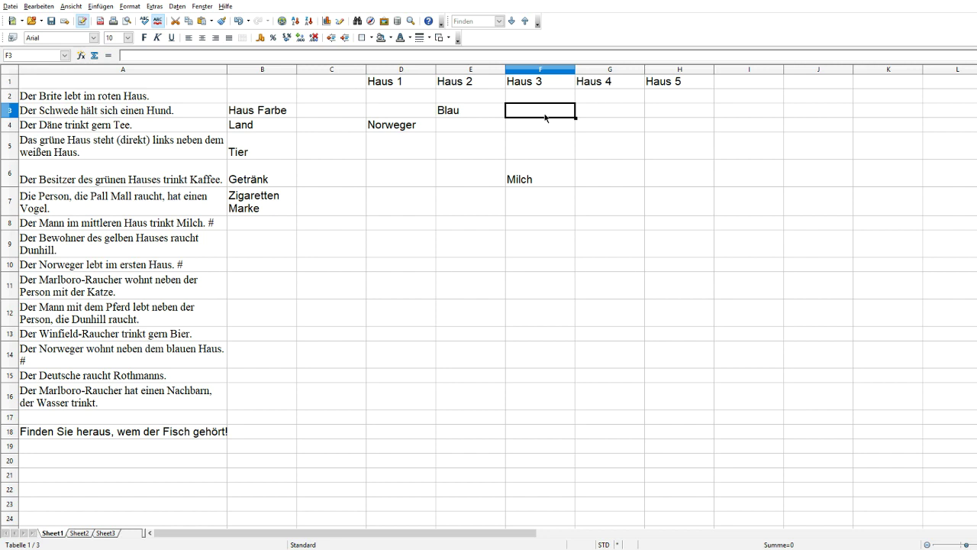
{"action": "left_click", "coordinate": [592, 112]}
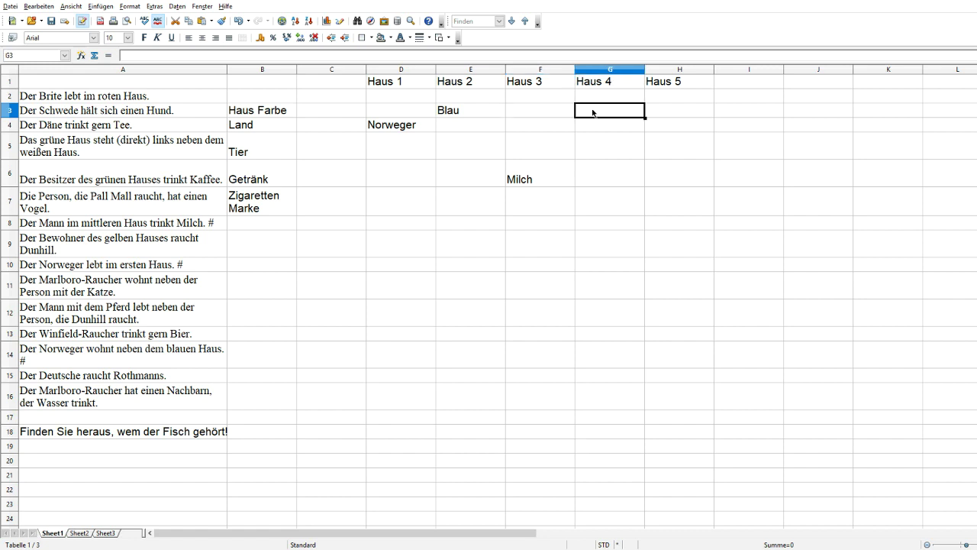
{"action": "left_click", "coordinate": [571, 113]}
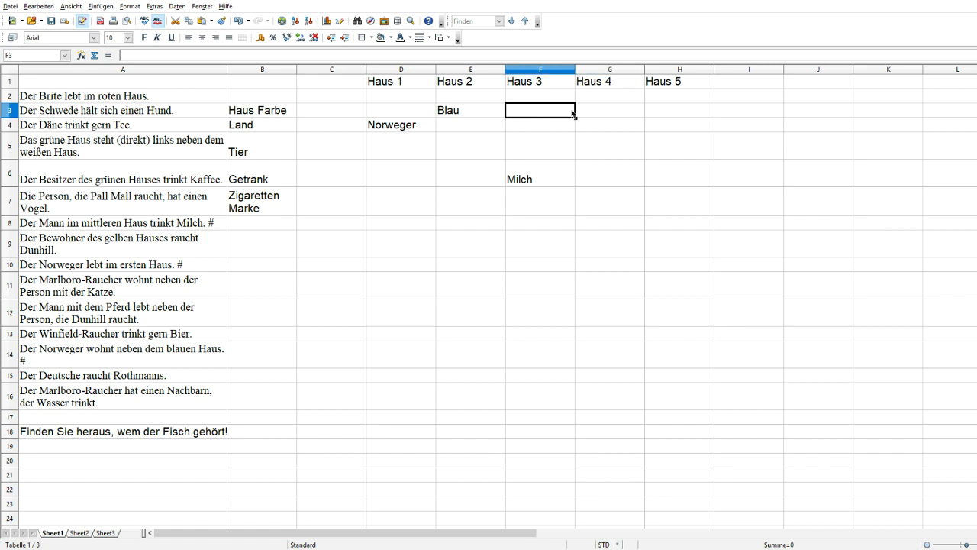
{"action": "left_click", "coordinate": [578, 113]}
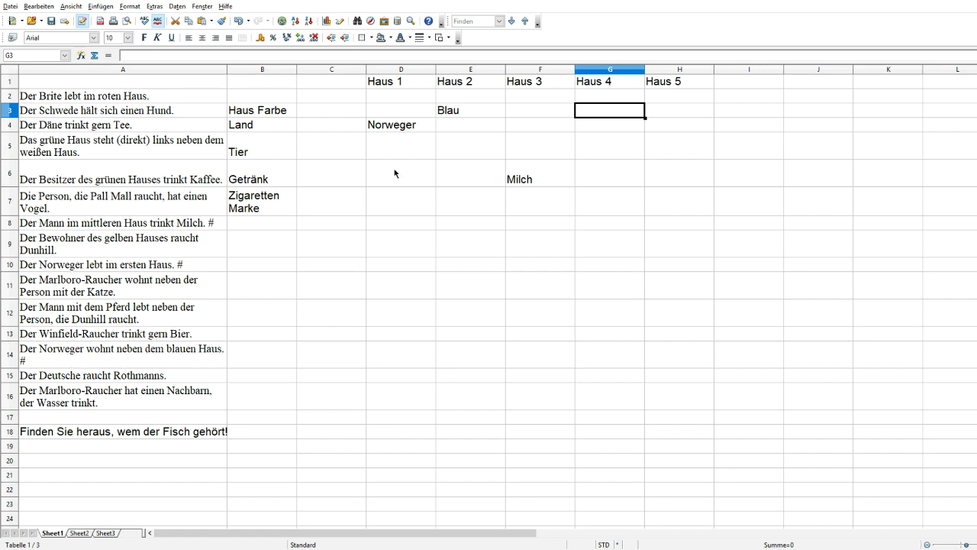
{"action": "left_click", "coordinate": [530, 112]}
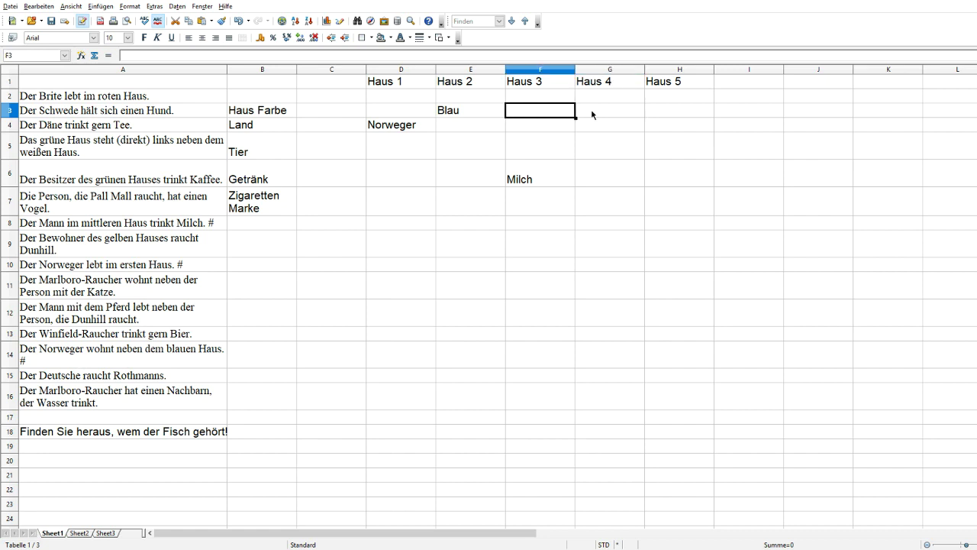
{"action": "type", "text": "G"}
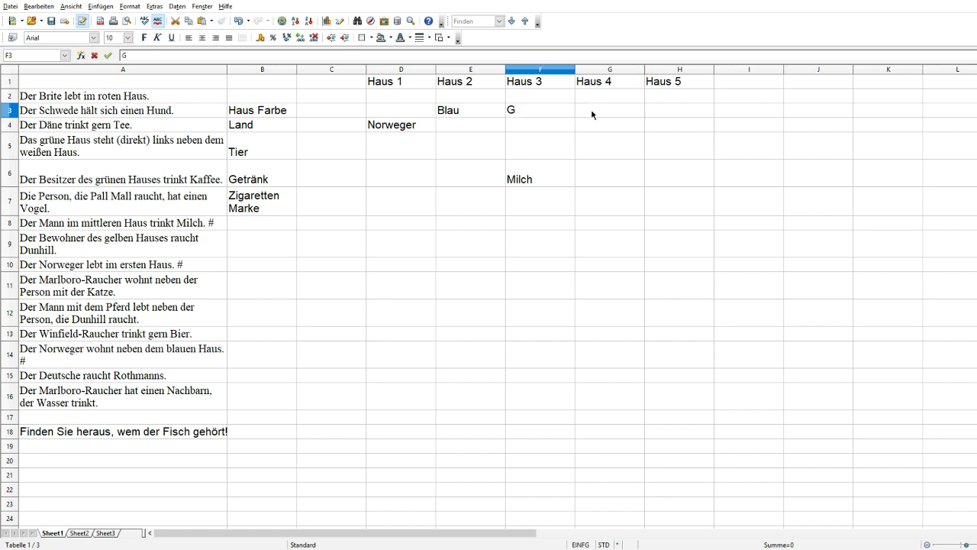
{"action": "type", "text": "rün"}
{"action": "left_click", "coordinate": [592, 112]}
{"action": "type", "text": "Weiß"}
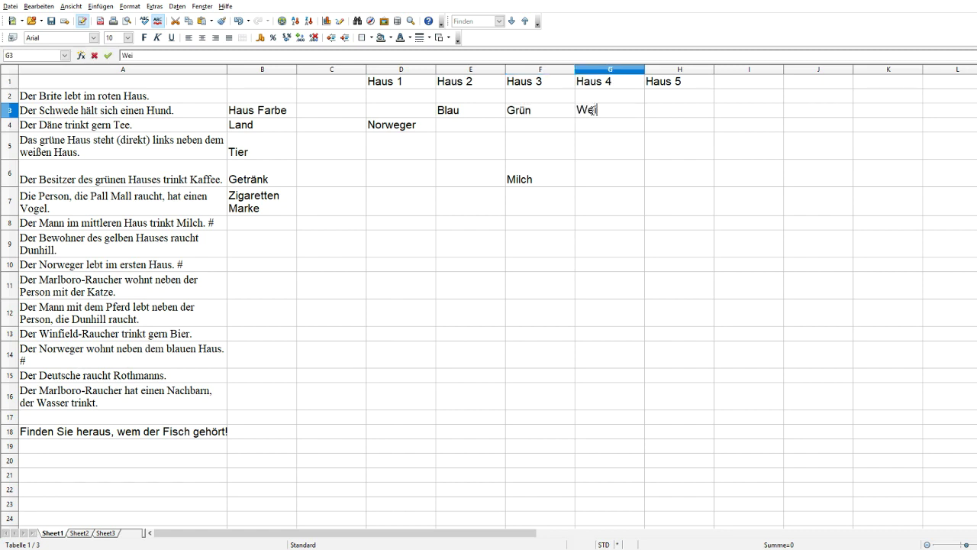
{"action": "left_click", "coordinate": [672, 115]}
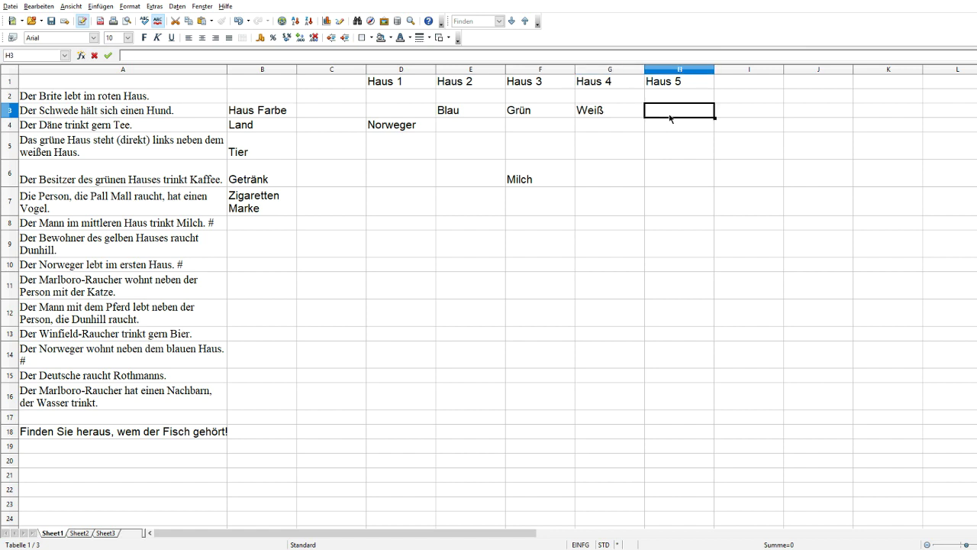
{"action": "left_click", "coordinate": [343, 115]}
{"action": "type", "text": "Rot"}
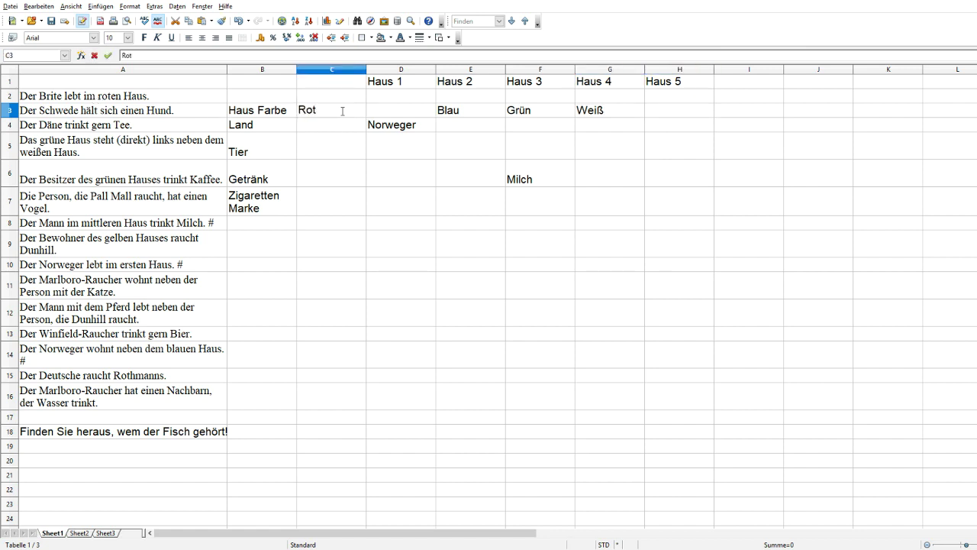
{"action": "left_click", "coordinate": [516, 126]}
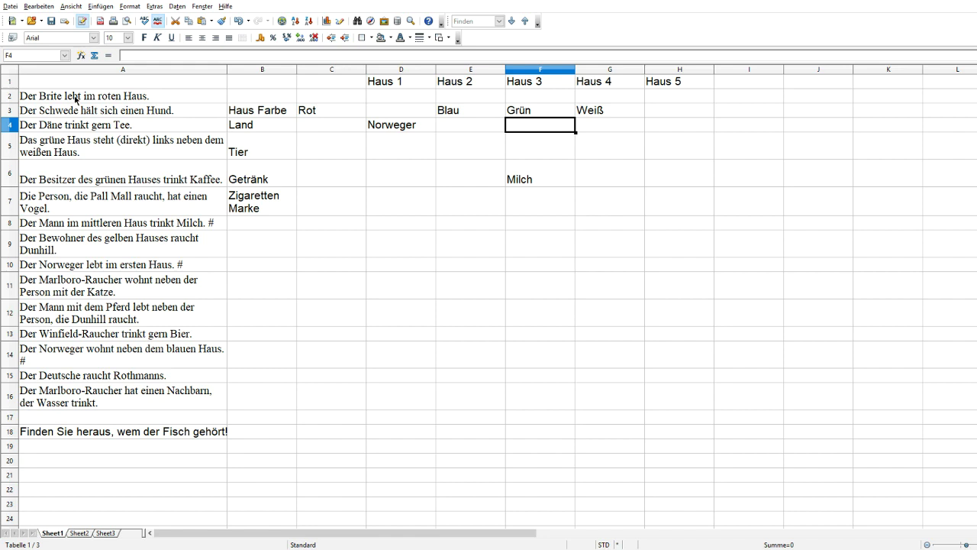
{"action": "left_click", "coordinate": [304, 110]}
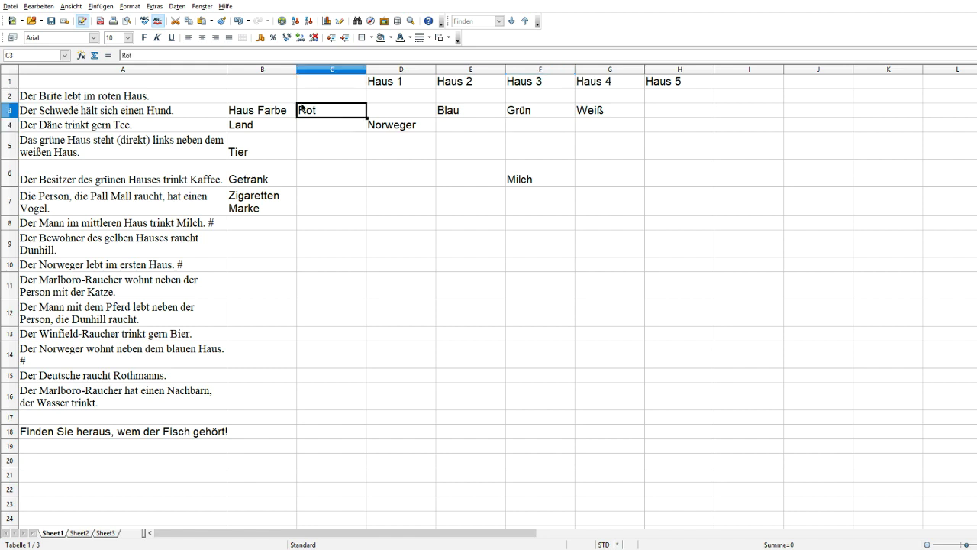
{"action": "left_click_drag", "start_coordinate": [315, 119], "coordinate": [372, 116]}
{"action": "left_click", "coordinate": [351, 116]}
{"action": "left_click", "coordinate": [330, 110]}
{"action": "double_click", "coordinate": [331, 110]}
{"action": "key", "text": "BackSpace"}
{"action": "key", "text": "BackSpace"}
{"action": "key", "text": "BackSpace"}
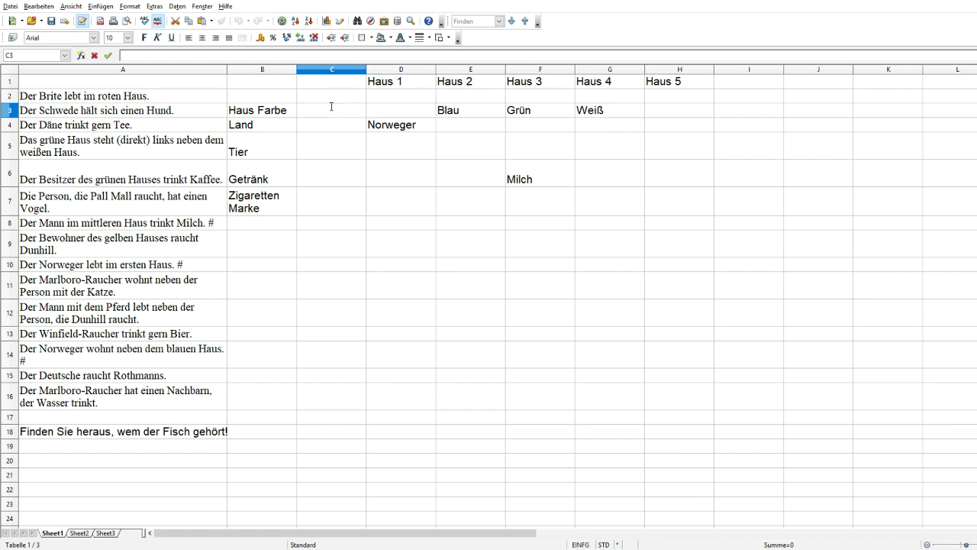
Try Rot as the colour of Haus 1 in D3 and Gelb for Haus 5 in H3
{"action": "left_click", "coordinate": [407, 114]}
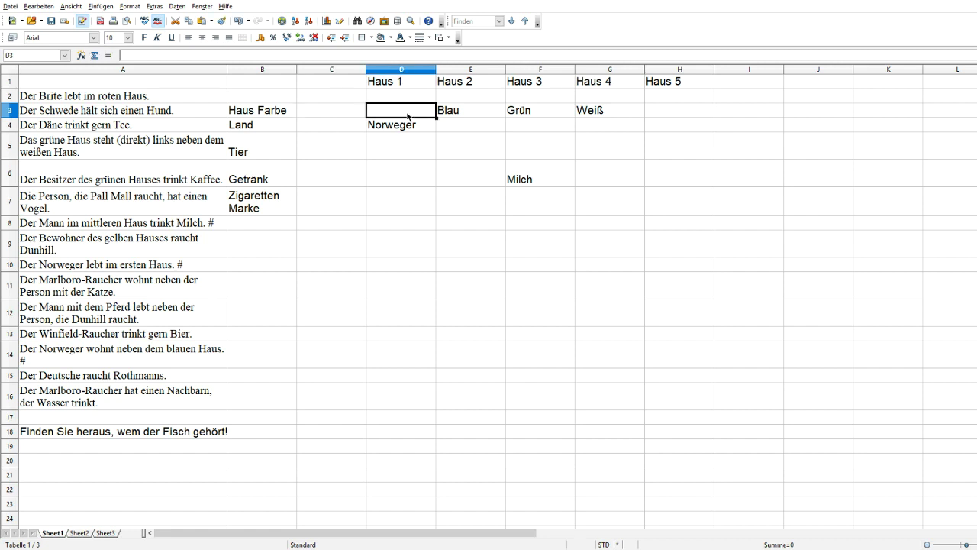
{"action": "type", "text": "Rot"}
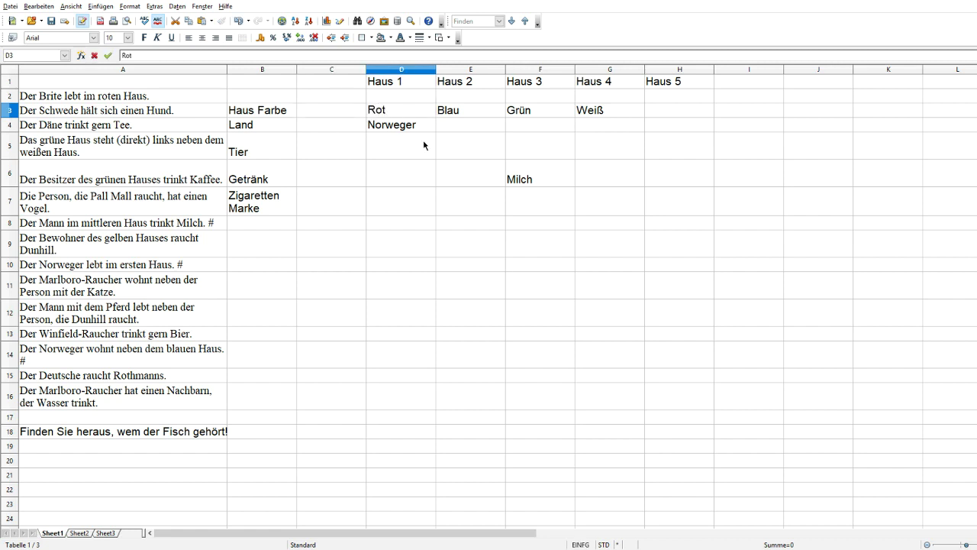
{"action": "left_click", "coordinate": [423, 143]}
{"action": "left_click", "coordinate": [498, 128]}
{"action": "left_click", "coordinate": [666, 108]}
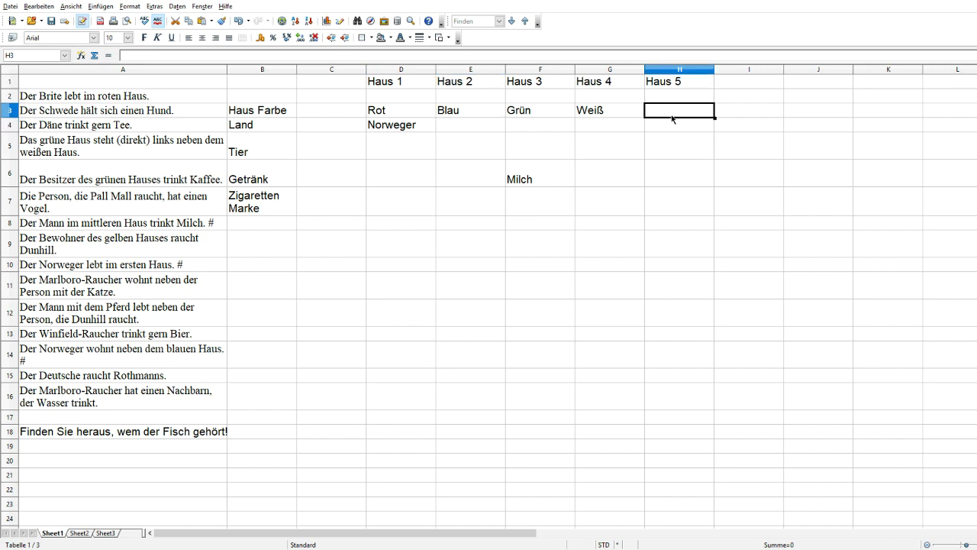
{"action": "type", "text": "Gelb"}
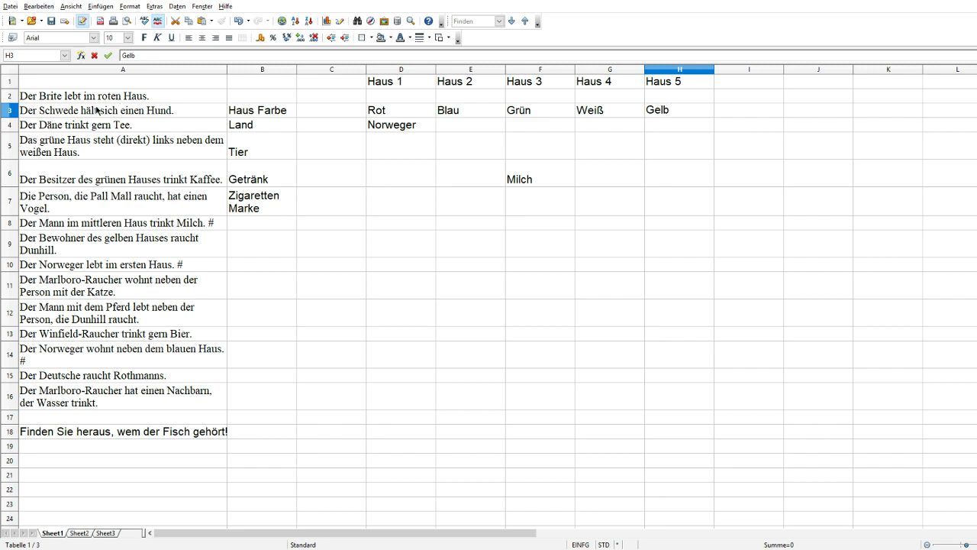
Clear the trial colours of Haus 1 and Haus 3 from D3 and F3
{"action": "double_click", "coordinate": [380, 114]}
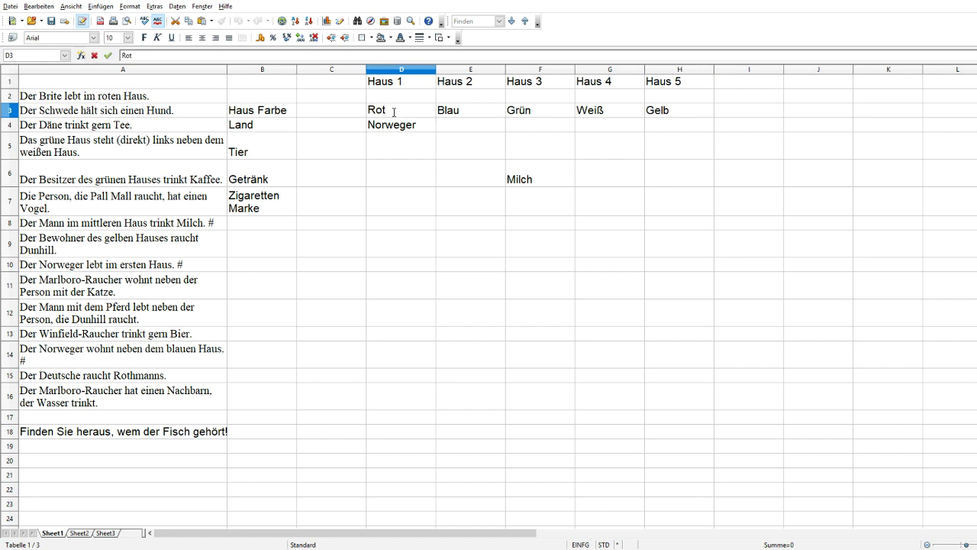
{"action": "left_click_drag", "start_coordinate": [395, 109], "coordinate": [367, 110]}
{"action": "key", "text": "BackSpace"}
{"action": "double_click", "coordinate": [519, 113]}
{"action": "left_click_drag", "start_coordinate": [533, 110], "coordinate": [507, 110]}
{"action": "key", "text": "BackSpace"}
Clear the trial colours of Haus 4 and Haus 5 from G3 and H3
{"action": "left_click", "coordinate": [632, 116]}
{"action": "left_click_drag", "start_coordinate": [632, 114], "coordinate": [578, 110]}
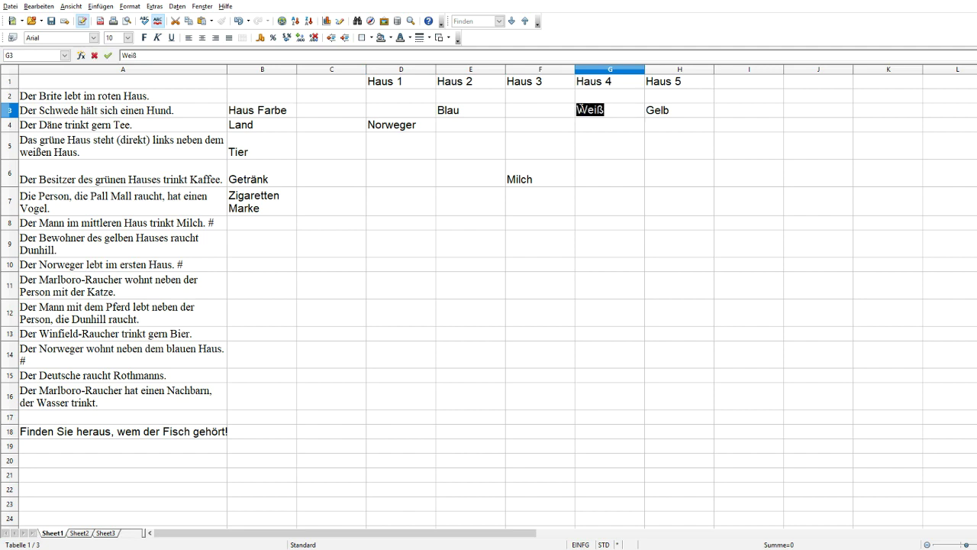
{"action": "key", "text": "BackSpace"}
{"action": "left_click", "coordinate": [677, 113]}
{"action": "double_click", "coordinate": [676, 110]}
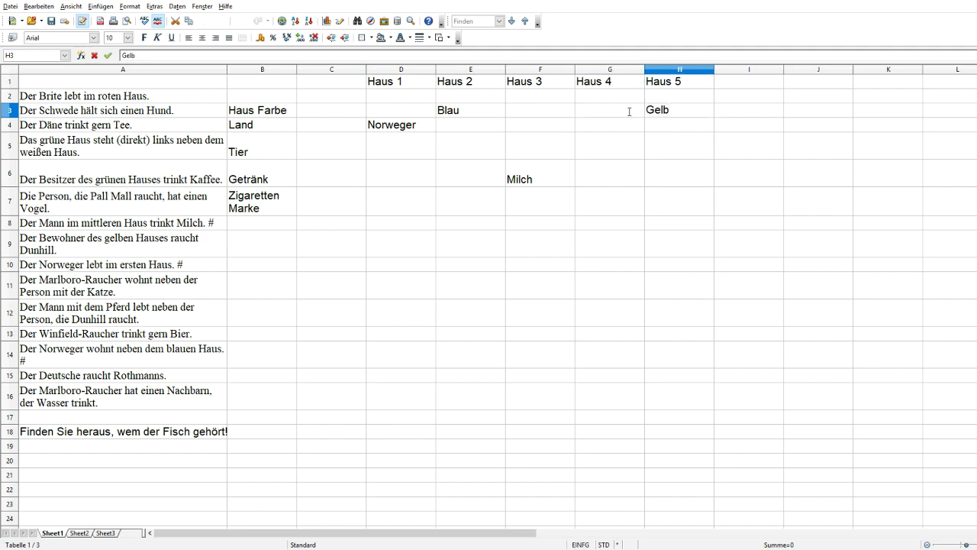
{"action": "left_click_drag", "start_coordinate": [672, 110], "coordinate": [645, 110]}
{"action": "key", "text": "BackSpace"}
Compare the Norweger entry in D4 with the neighbouring Blau entry in E3, then reread the clues about house colours
{"action": "left_click", "coordinate": [445, 112]}
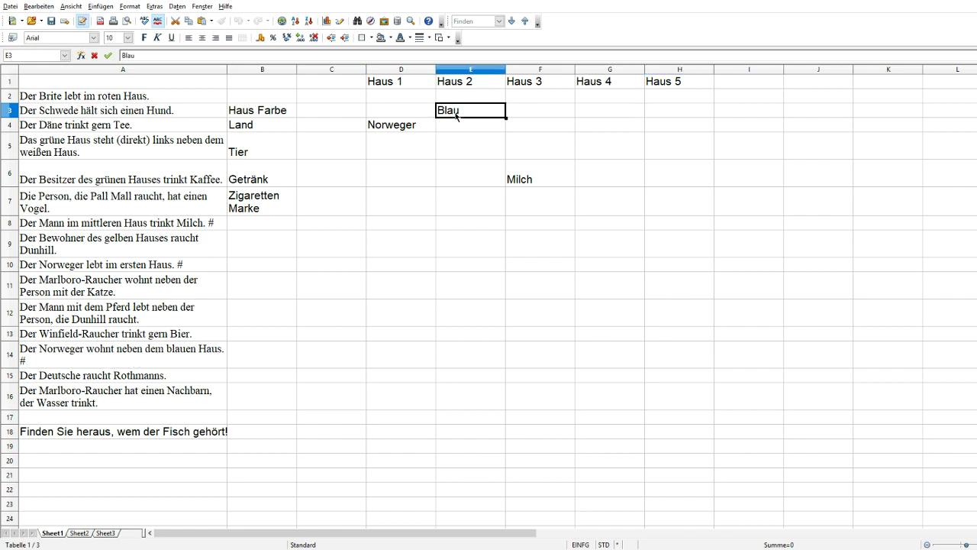
{"action": "left_click", "coordinate": [430, 124]}
{"action": "left_click", "coordinate": [446, 115]}
{"action": "left_click", "coordinate": [430, 123]}
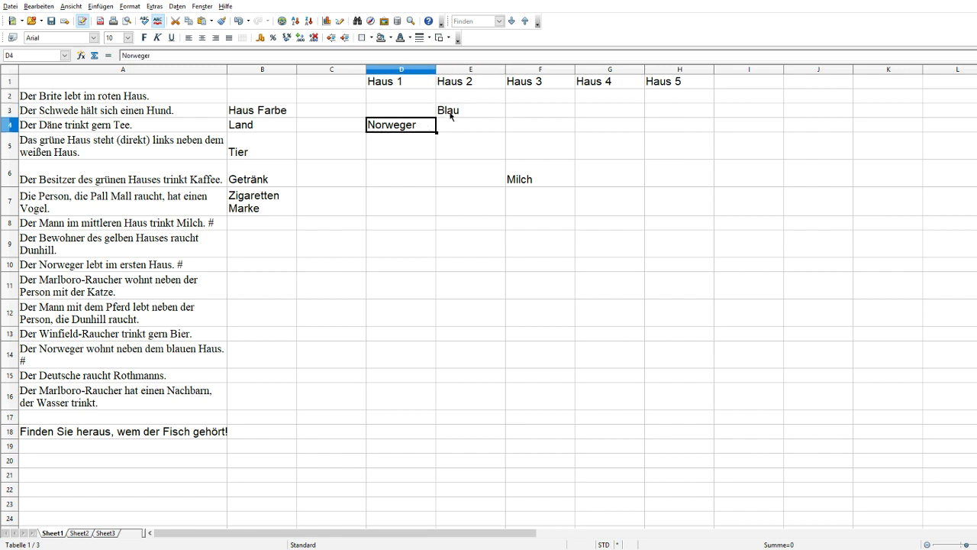
{"action": "left_click", "coordinate": [447, 115]}
{"action": "mouse_move", "coordinate": [488, 112]}
{"action": "left_mouse_down"}
{"action": "mouse_move", "coordinate": [478, 114]}
{"action": "mouse_move", "coordinate": [524, 119]}
{"action": "mouse_move", "coordinate": [484, 119]}
{"action": "left_mouse_up"}
{"action": "left_click", "coordinate": [471, 153]}
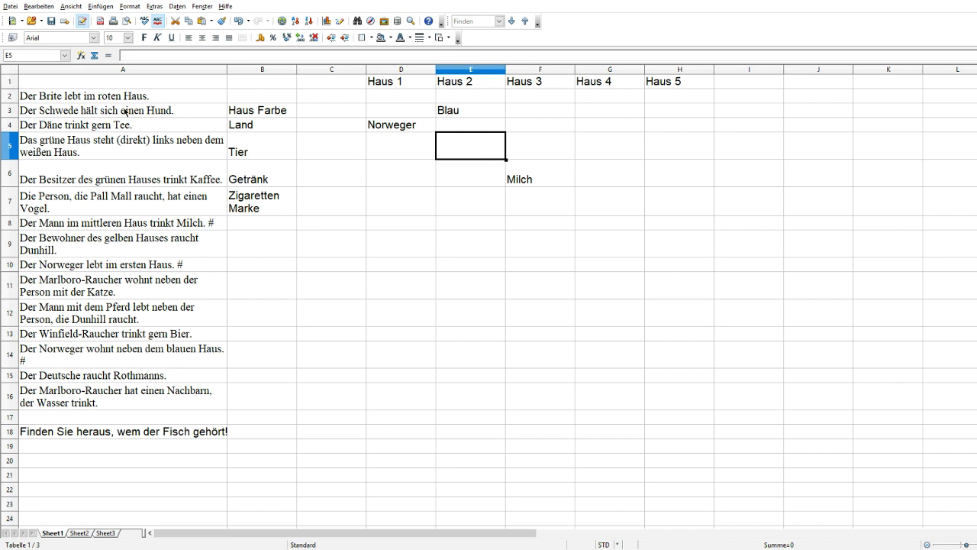
Try the colours Rot in H3, Grün in F3 and Weiß in G3, with Brite as the country of Haus 5 in H4
{"action": "left_click", "coordinate": [610, 116]}
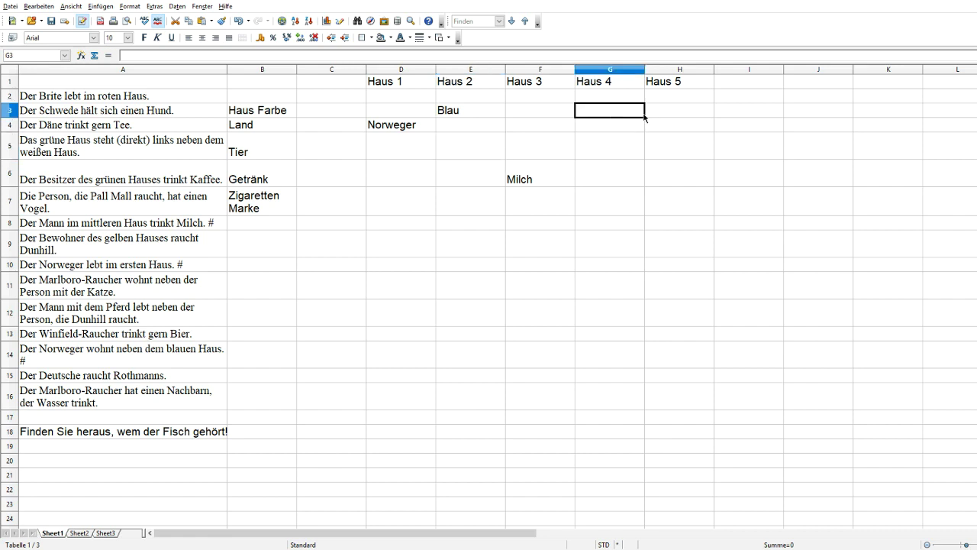
{"action": "left_click", "coordinate": [665, 115]}
{"action": "type", "text": "Rot"}
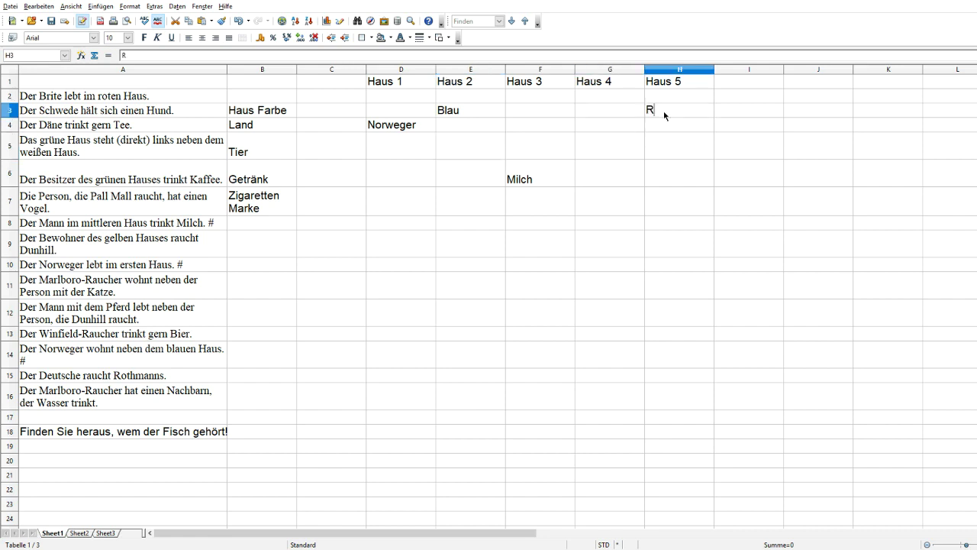
{"action": "left_click", "coordinate": [530, 110]}
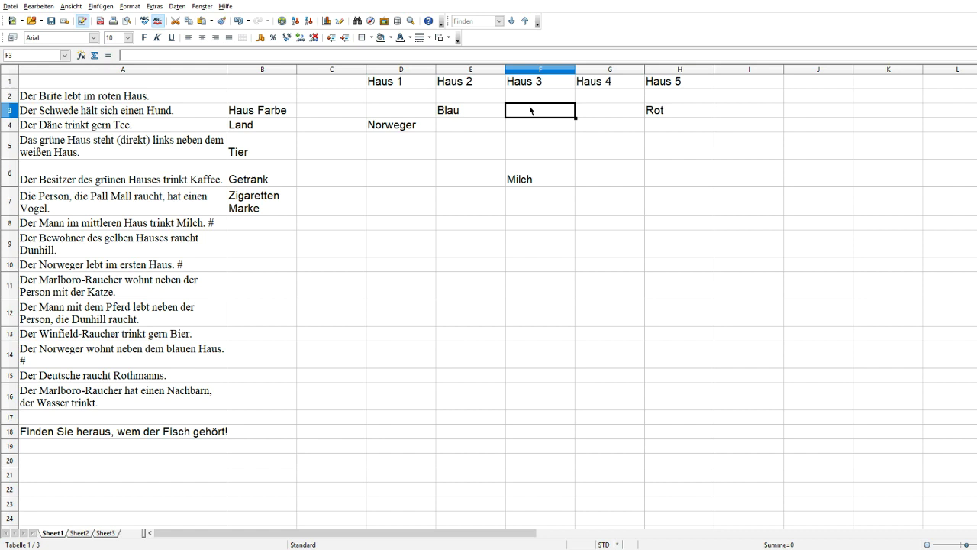
{"action": "type", "text": "Grün"}
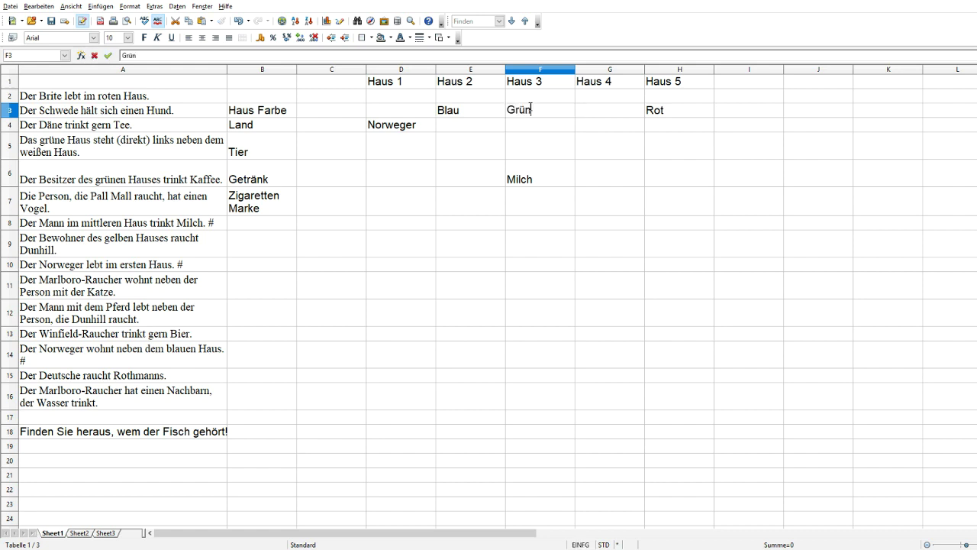
{"action": "left_click", "coordinate": [618, 107]}
{"action": "type", "text": "We"}
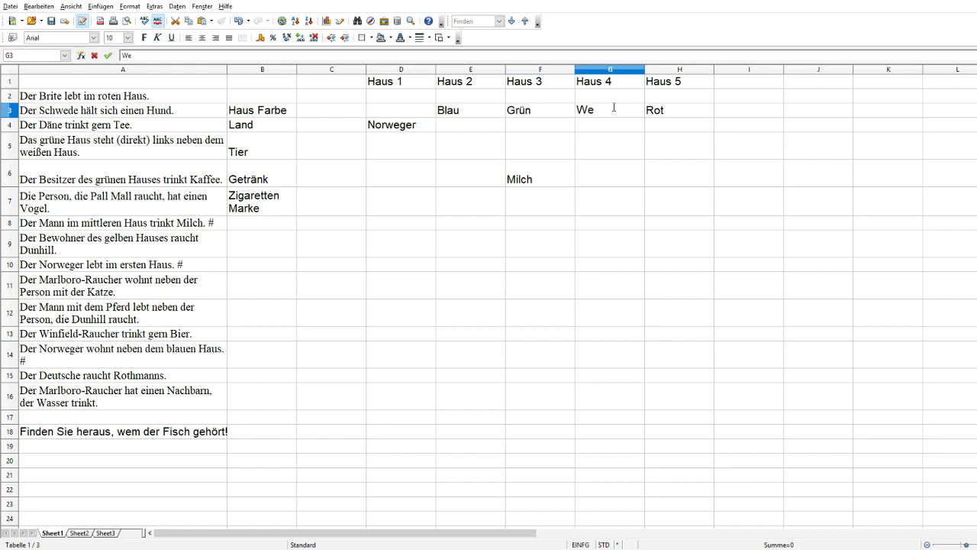
{"action": "type", "text": "iß"}
{"action": "left_click", "coordinate": [683, 123]}
{"action": "type", "text": "Brite"}
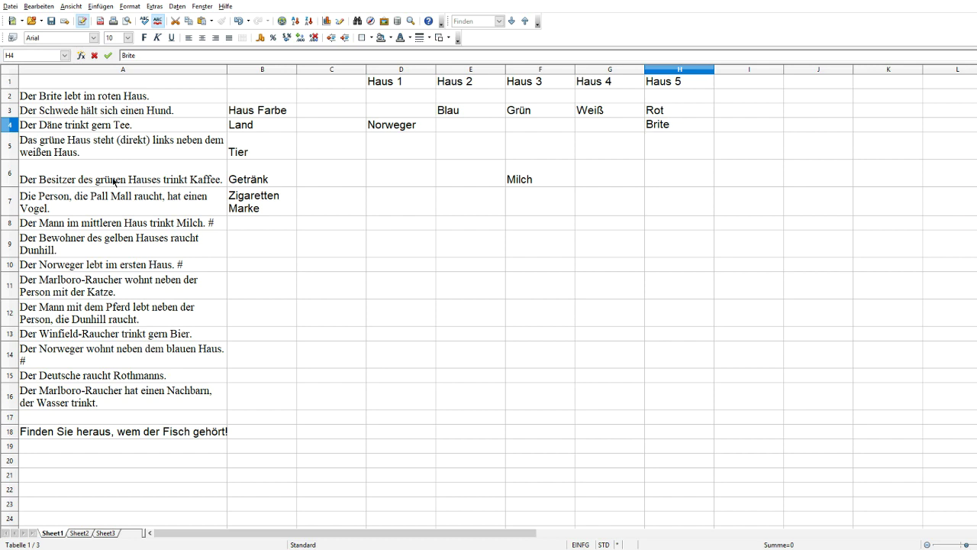
Clear the colours Grün, Blau and Weiß from F3, E3 and G3 in the house colour row
{"action": "left_click", "coordinate": [505, 113]}
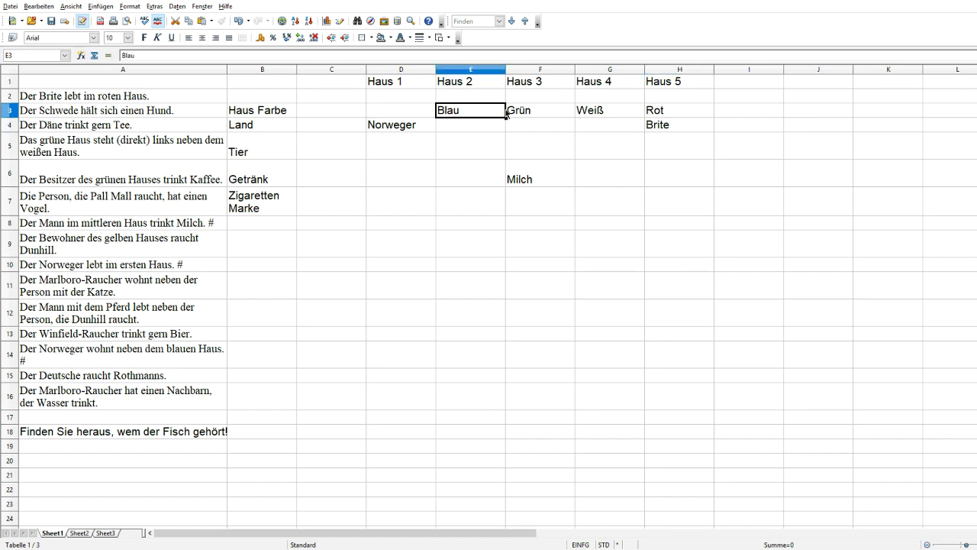
{"action": "double_click", "coordinate": [539, 110]}
{"action": "left_click_drag", "start_coordinate": [541, 110], "coordinate": [474, 113]}
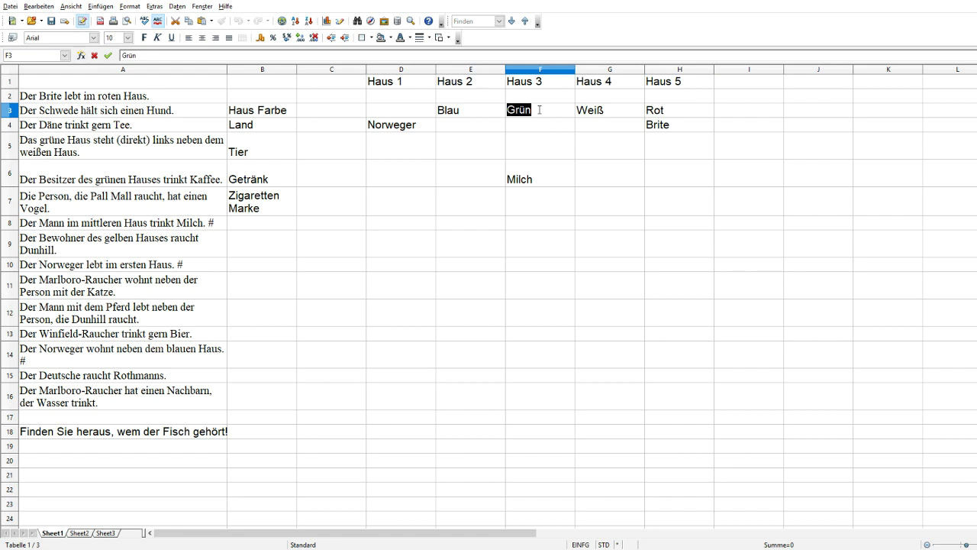
{"action": "key", "text": "BackSpace"}
{"action": "double_click", "coordinate": [466, 112]}
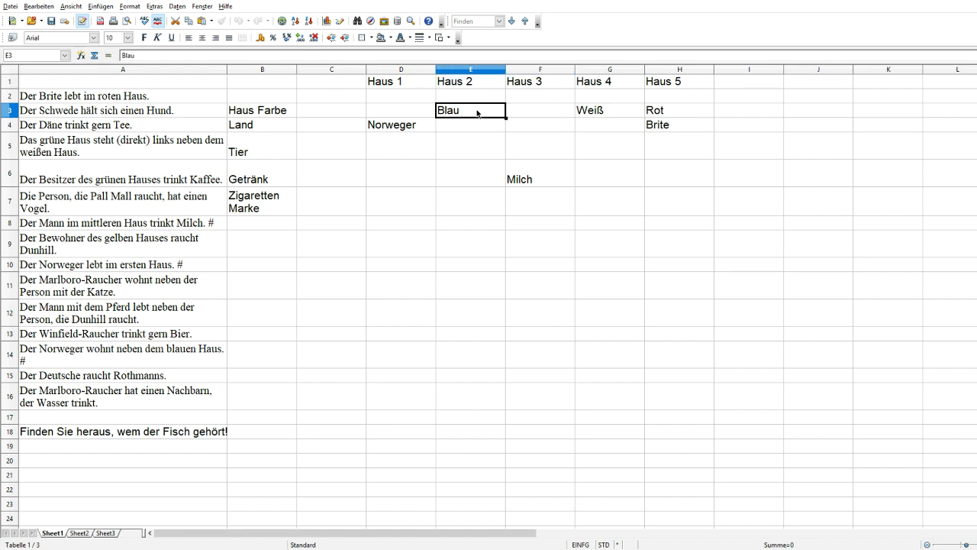
{"action": "double_click", "coordinate": [465, 112]}
{"action": "key", "text": "BackSpace"}
{"action": "left_click", "coordinate": [611, 111]}
{"action": "double_click", "coordinate": [605, 108]}
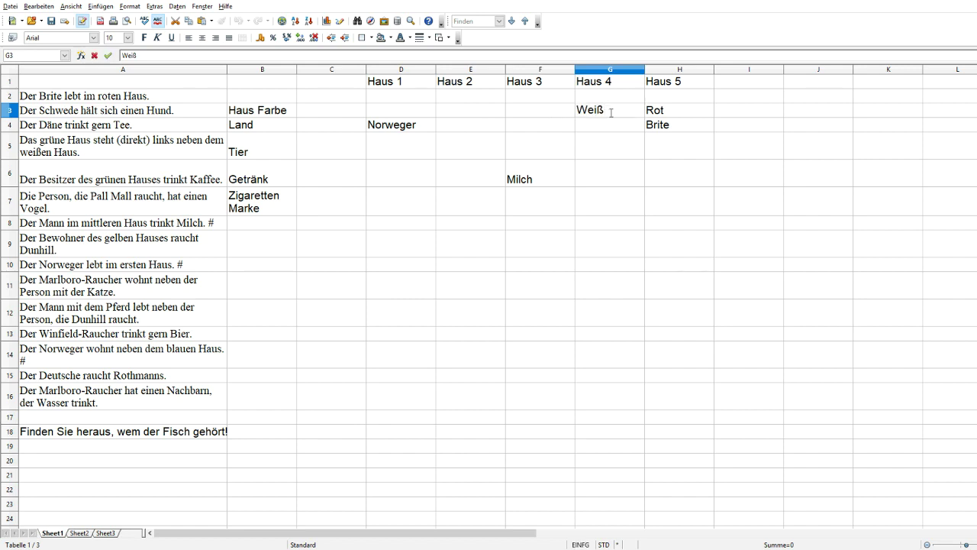
{"action": "double_click", "coordinate": [590, 111]}
{"action": "key", "text": "BackSpace"}
Clear the trial colour Rot from H3 and the country Brite from H4 for Haus 5
{"action": "left_click", "coordinate": [688, 115]}
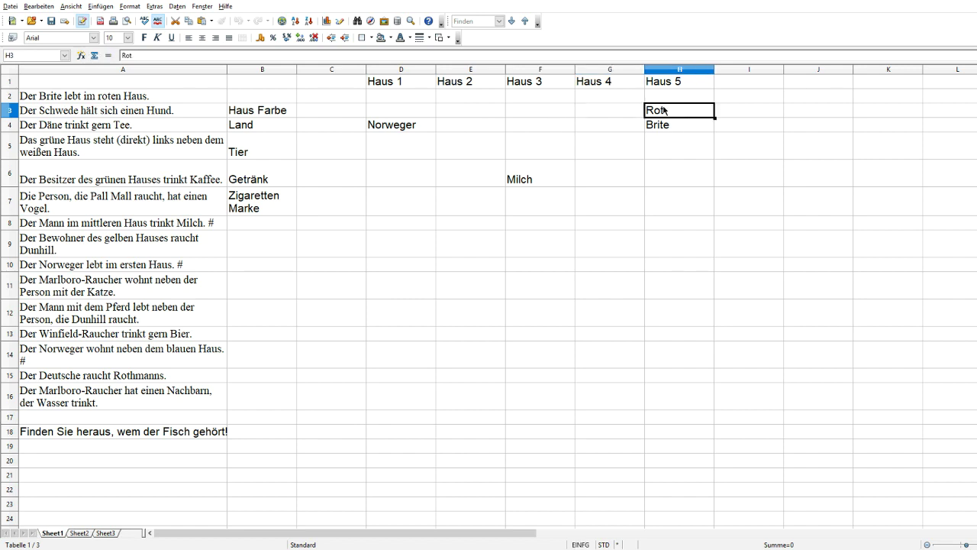
{"action": "double_click", "coordinate": [674, 108]}
{"action": "double_click", "coordinate": [675, 108]}
{"action": "key", "text": "BackSpace"}
{"action": "left_click", "coordinate": [695, 126]}
{"action": "double_click", "coordinate": [700, 125]}
{"action": "double_click", "coordinate": [700, 125]}
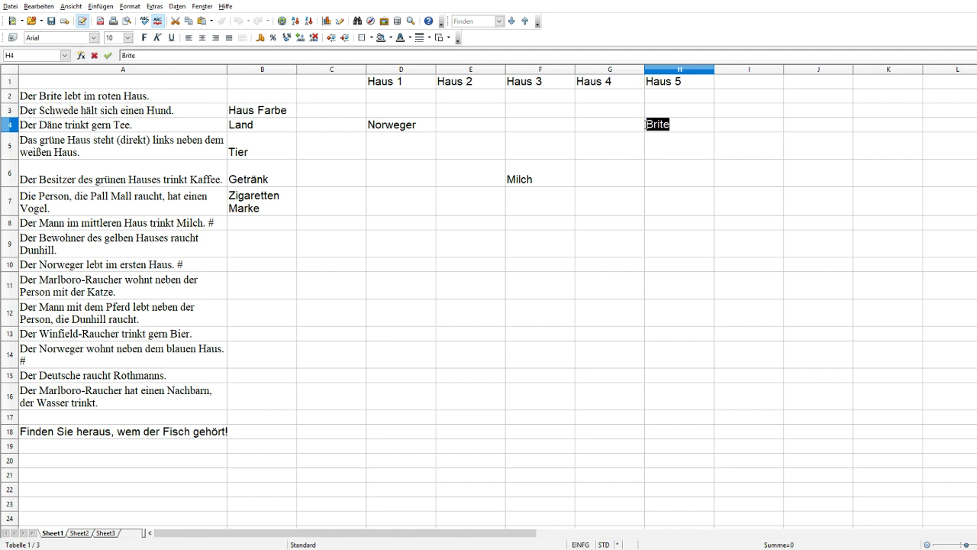
{"action": "key", "text": "BackSpace"}
Enter Weiß in H3 as the colour of Haus 5 and Grün in G3 as the colour of Haus 4
{"action": "left_click", "coordinate": [661, 116]}
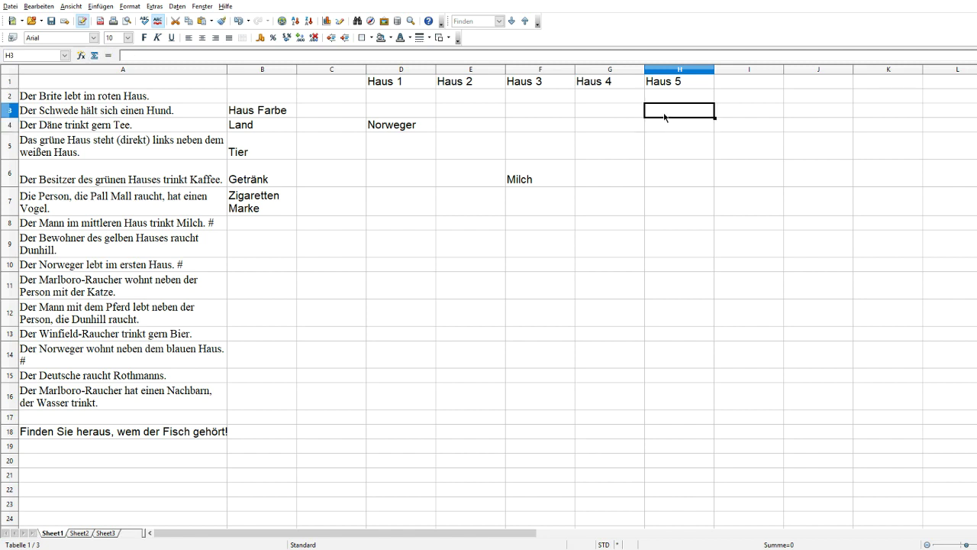
{"action": "type", "text": "Weiß"}
{"action": "left_click", "coordinate": [633, 110]}
{"action": "type", "text": "Grün"}
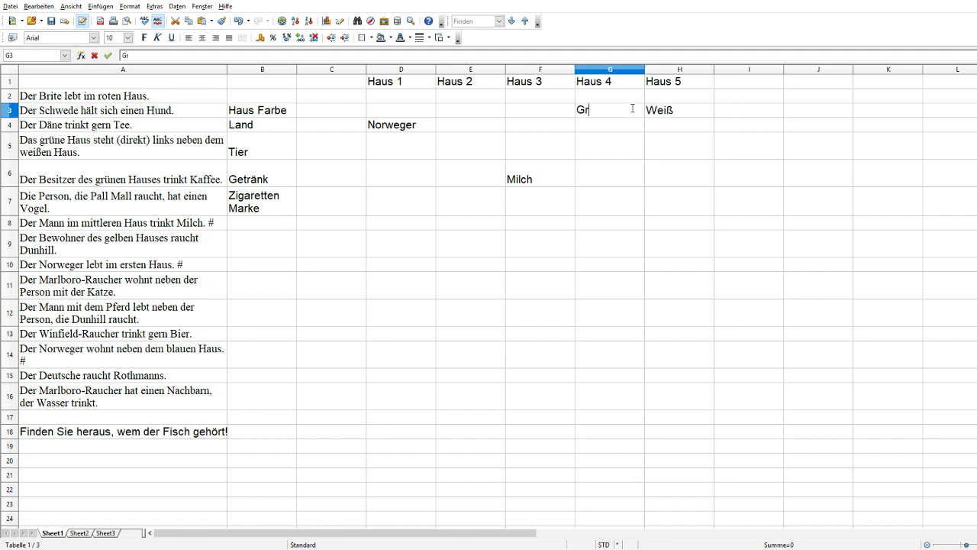
{"action": "left_click", "coordinate": [523, 109]}
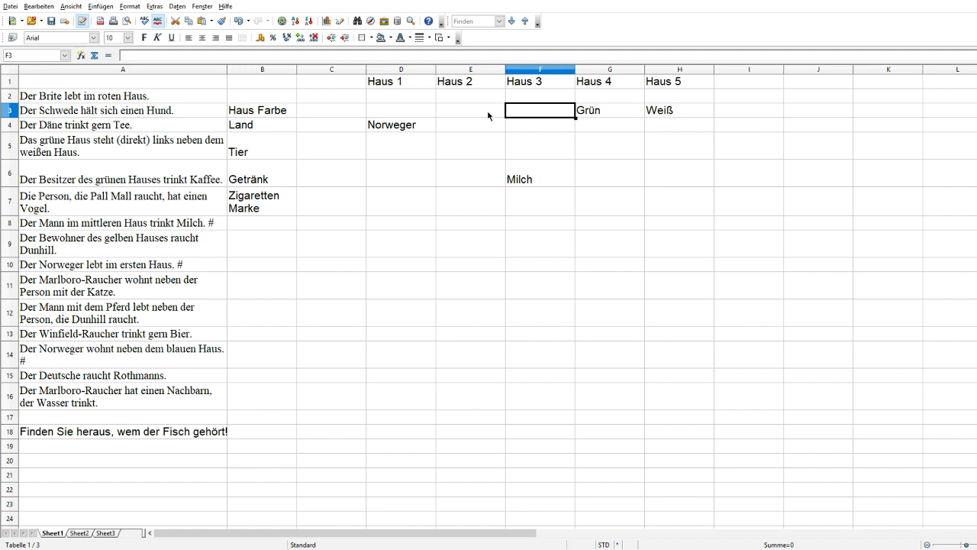
{"action": "left_click", "coordinate": [489, 115]}
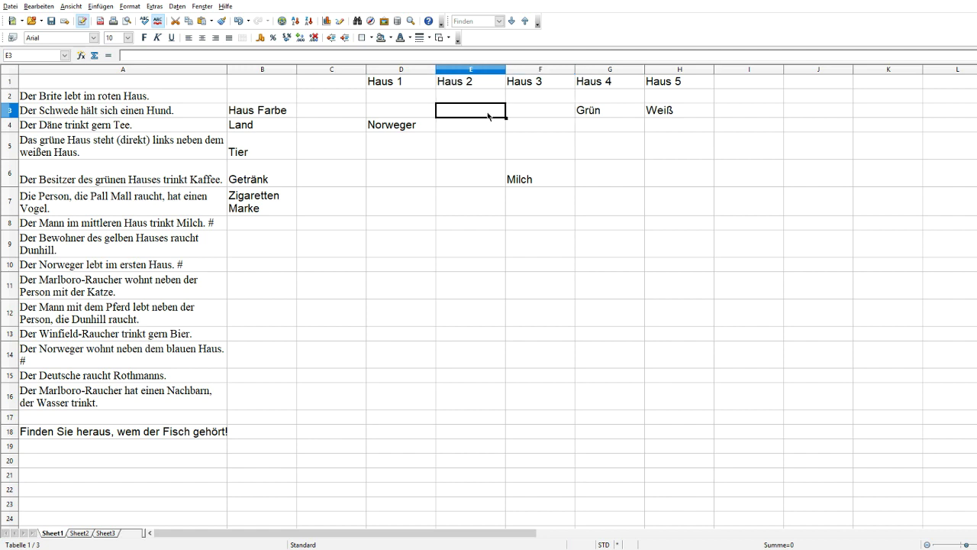
Clear Grün from G3, recheck the Weiß entry in H3, and re-enter Grün as the colour of Haus 4
{"action": "left_click", "coordinate": [633, 109]}
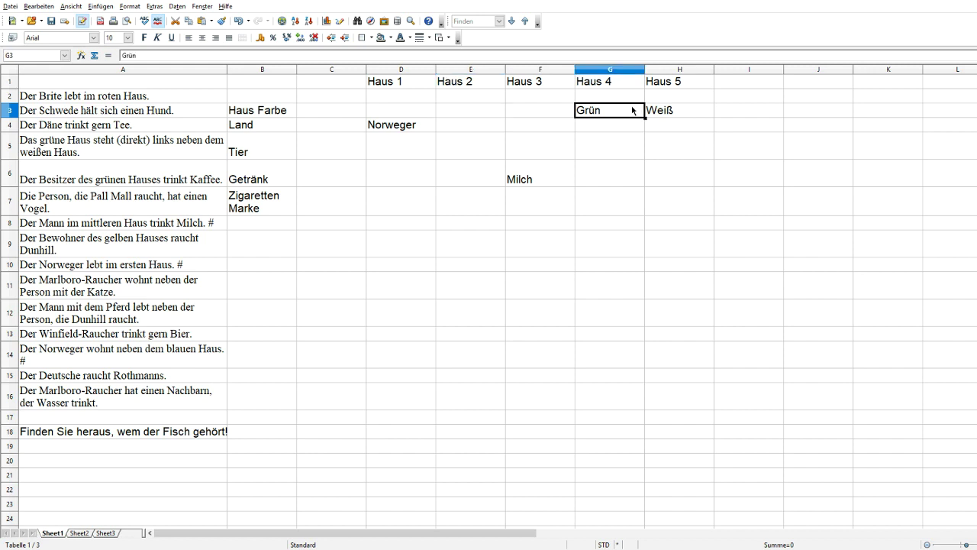
{"action": "double_click", "coordinate": [630, 112]}
{"action": "left_click_drag", "start_coordinate": [631, 112], "coordinate": [525, 115]}
{"action": "left_click", "coordinate": [672, 116]}
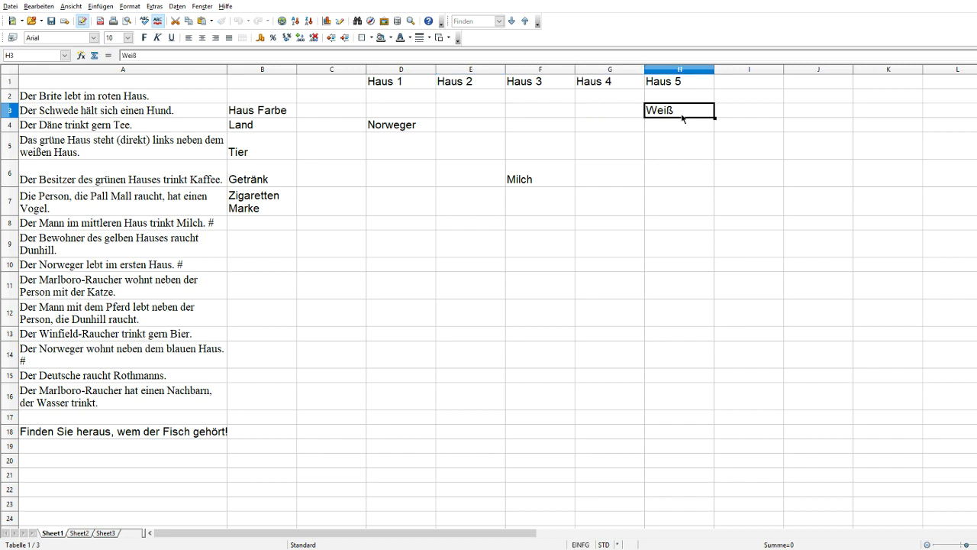
{"action": "double_click", "coordinate": [685, 114]}
{"action": "left_click_drag", "start_coordinate": [690, 110], "coordinate": [643, 110]}
{"action": "left_click", "coordinate": [685, 111]}
{"action": "left_click", "coordinate": [606, 116]}
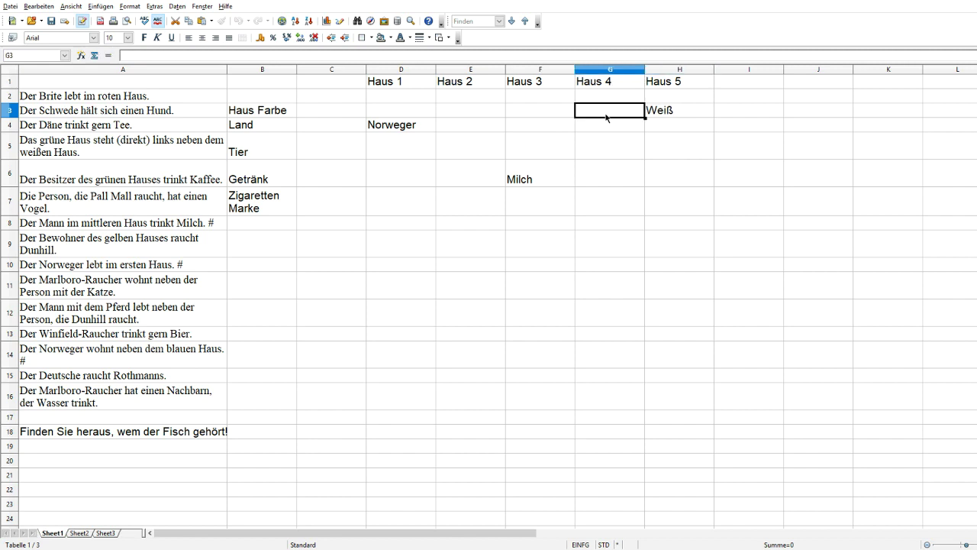
{"action": "type", "text": "Gr"}
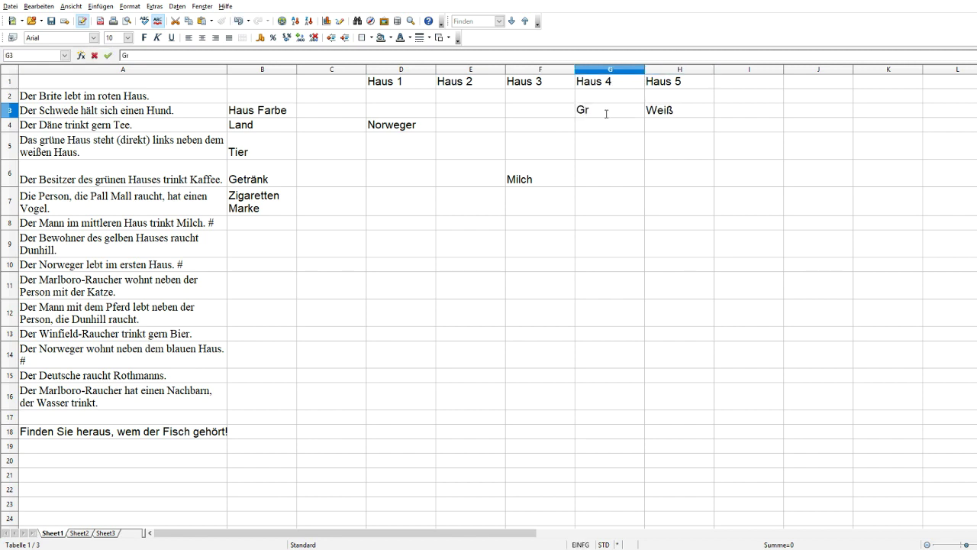
{"action": "type", "text": "ün"}
{"action": "left_click", "coordinate": [555, 135]}
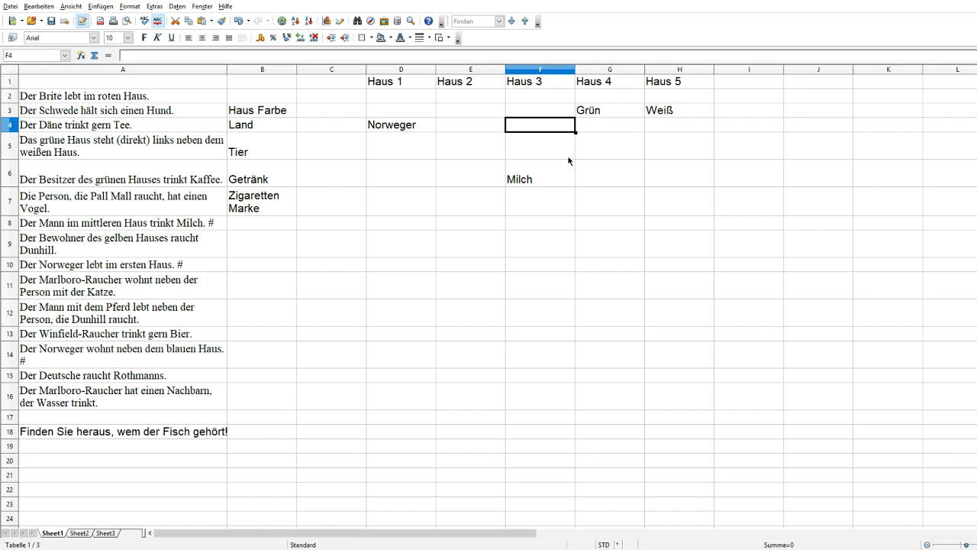
Enter Kaffe in G6 as the drink of Haus 4
{"action": "left_click", "coordinate": [601, 184]}
{"action": "type", "text": "L"}
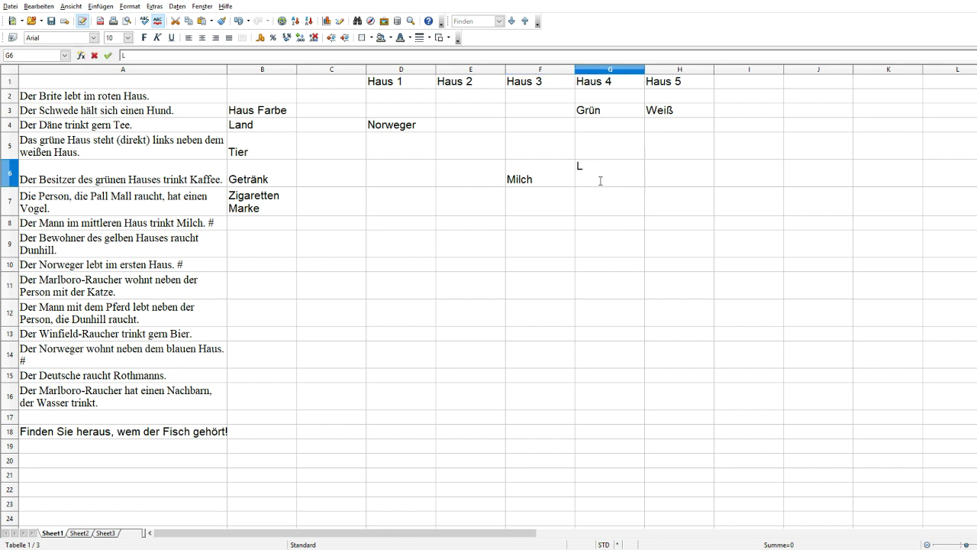
{"action": "key", "text": "BackSpace"}
{"action": "type", "text": "Kaffe"}
{"action": "left_click", "coordinate": [600, 199]}
{"action": "left_click", "coordinate": [500, 230]}
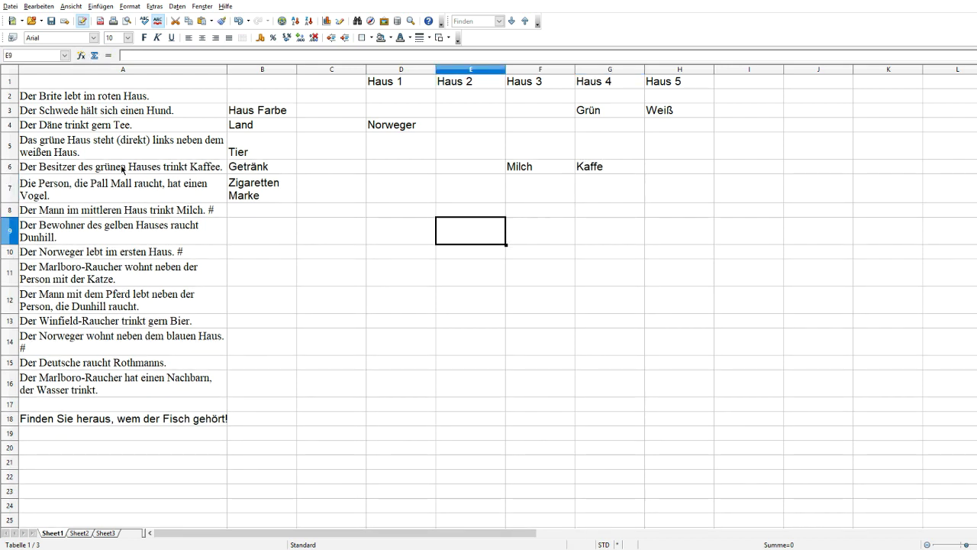
{"action": "left_click", "coordinate": [221, 168]}
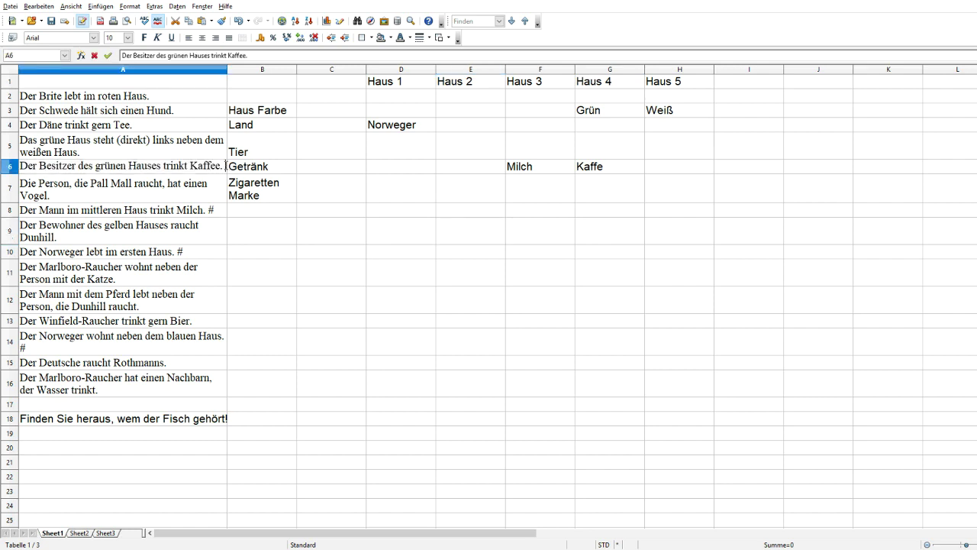
{"action": "left_click", "coordinate": [181, 198]}
{"action": "key", "text": "Escape"}
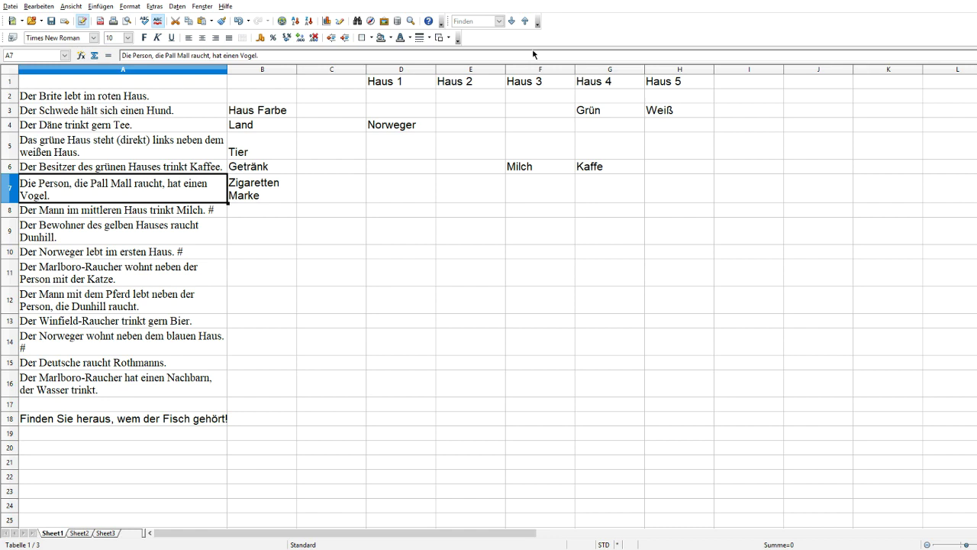
Try Gelb as the colour of Haus 2 in E3 and remove it again
{"action": "double_click", "coordinate": [475, 116]}
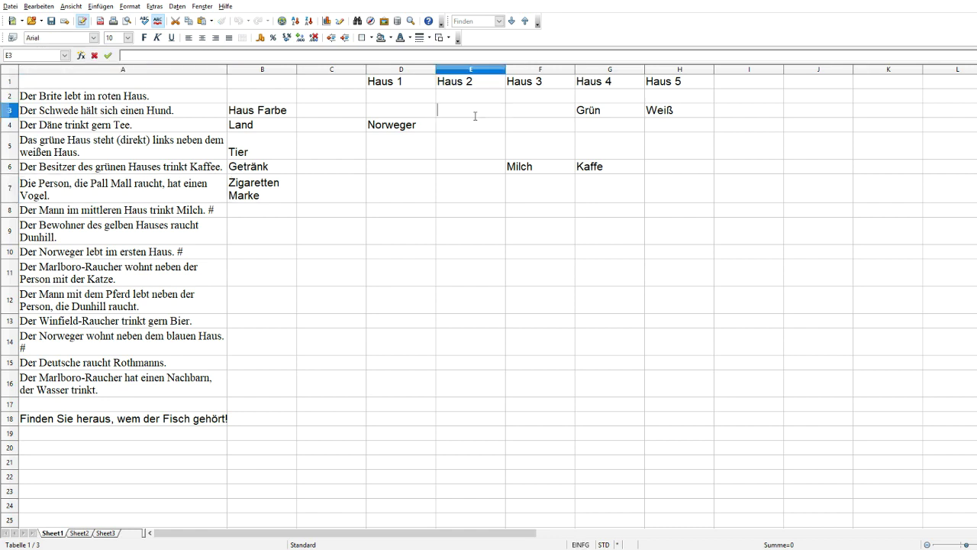
{"action": "type", "text": "Gelb"}
{"action": "key", "text": "BackSpace"}
{"action": "key", "text": "BackSpace"}
{"action": "key", "text": "BackSpace"}
{"action": "key", "text": "BackSpace"}
Enter Blau in E3 as the colour of Haus 2, next to the Norweger's house
{"action": "left_click", "coordinate": [422, 114]}
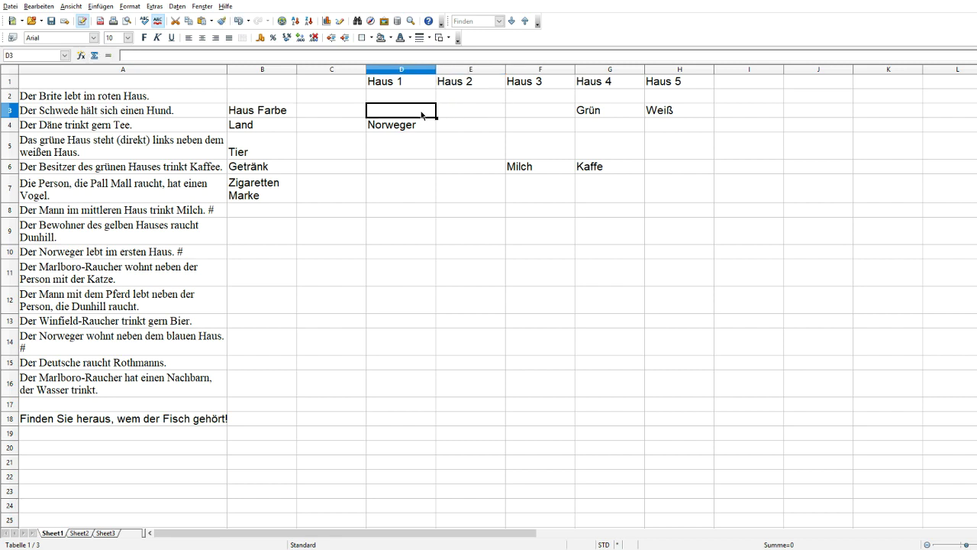
{"action": "left_click", "coordinate": [471, 112]}
{"action": "type", "text": "Blau"}
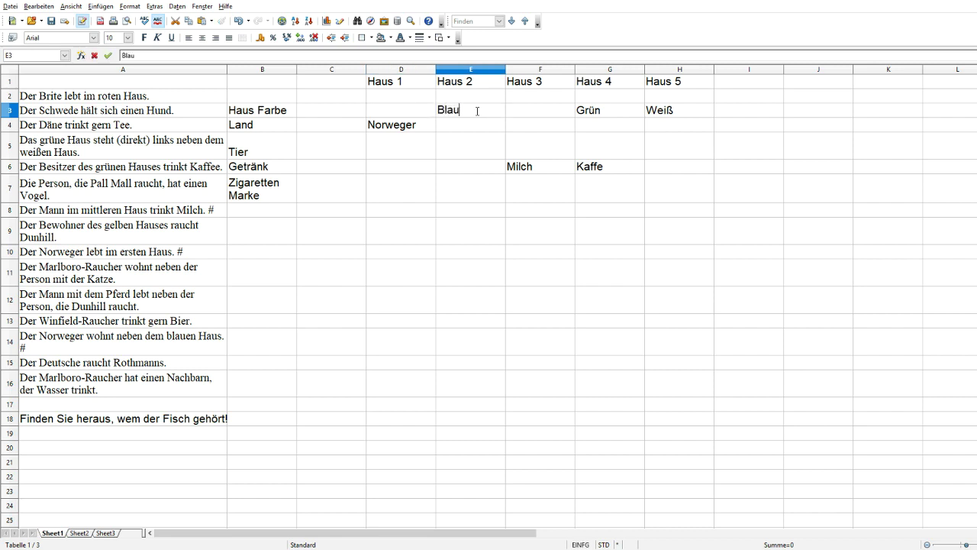
Try the colours Gelb for Haus 3 in F3 and Rot for Haus 1 in D3
{"action": "left_click", "coordinate": [544, 112]}
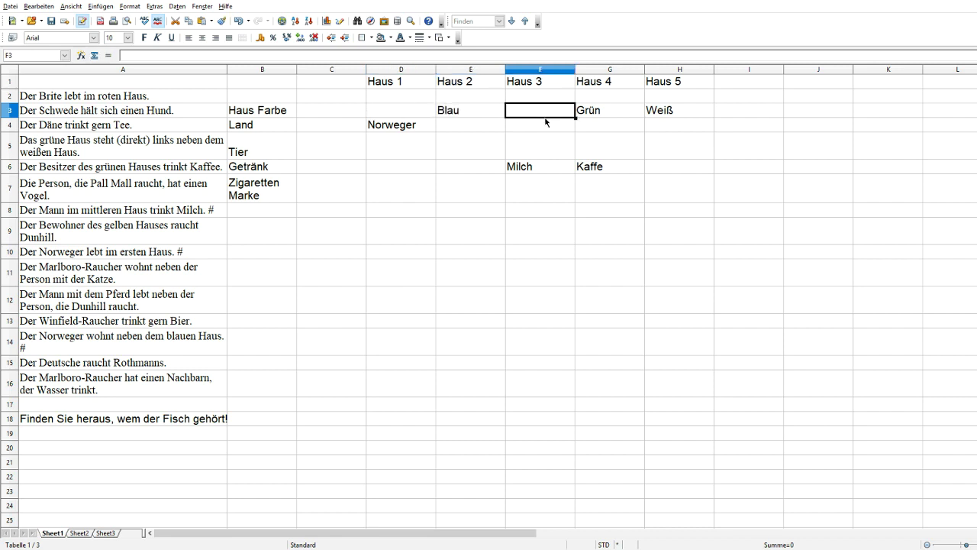
{"action": "type", "text": "Gelb"}
{"action": "left_click", "coordinate": [413, 116]}
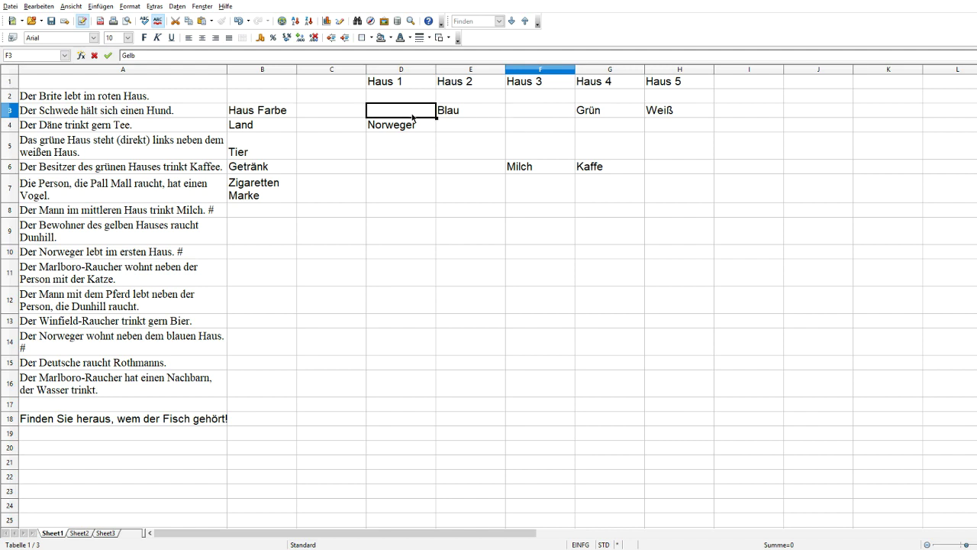
{"action": "type", "text": "Rot"}
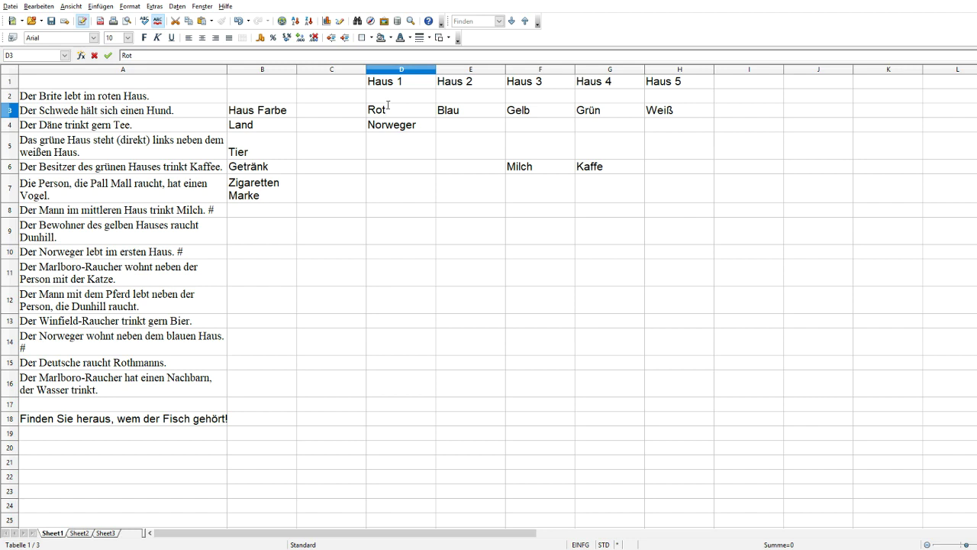
Clear Rot from D3 and Gelb from F3 in the house colour row
{"action": "double_click", "coordinate": [418, 110]}
{"action": "key", "text": "BackSpace"}
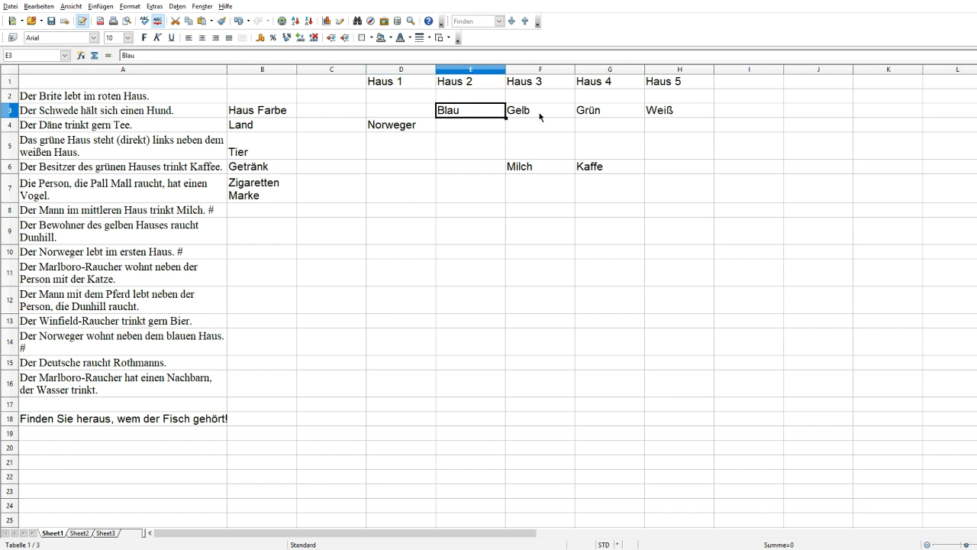
{"action": "double_click", "coordinate": [545, 111]}
{"action": "double_click", "coordinate": [545, 109]}
{"action": "key", "text": "BackSpace"}
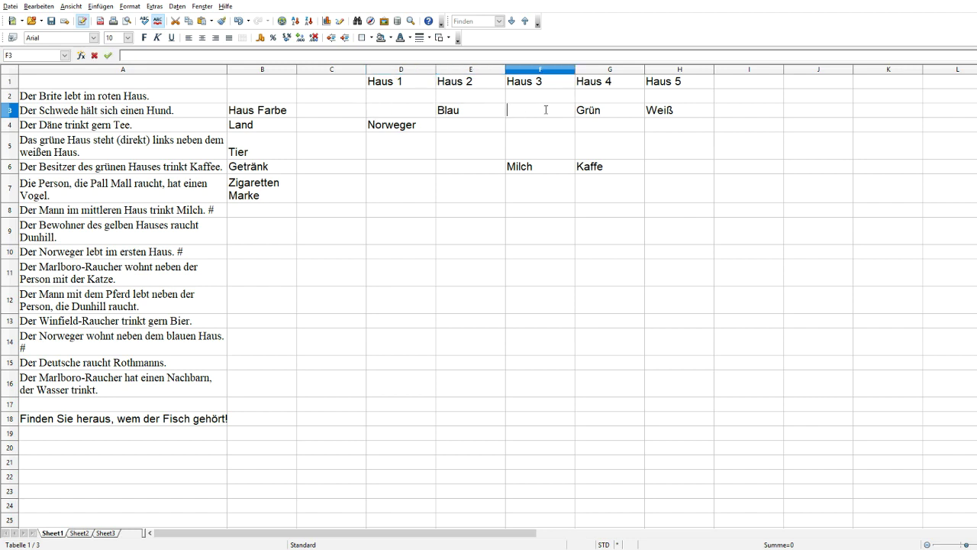
Enter Rot in F3 as the colour of Haus 3 and Gelb in D3 as the colour of Haus 1
{"action": "type", "text": "Rot"}
{"action": "left_click", "coordinate": [430, 110]}
{"action": "type", "text": "Gelb"}
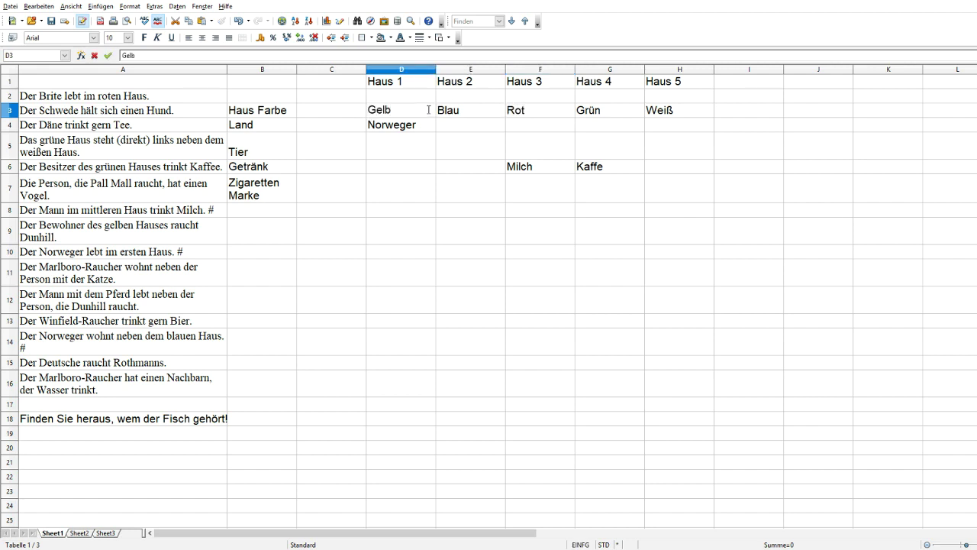
{"action": "left_click", "coordinate": [421, 196]}
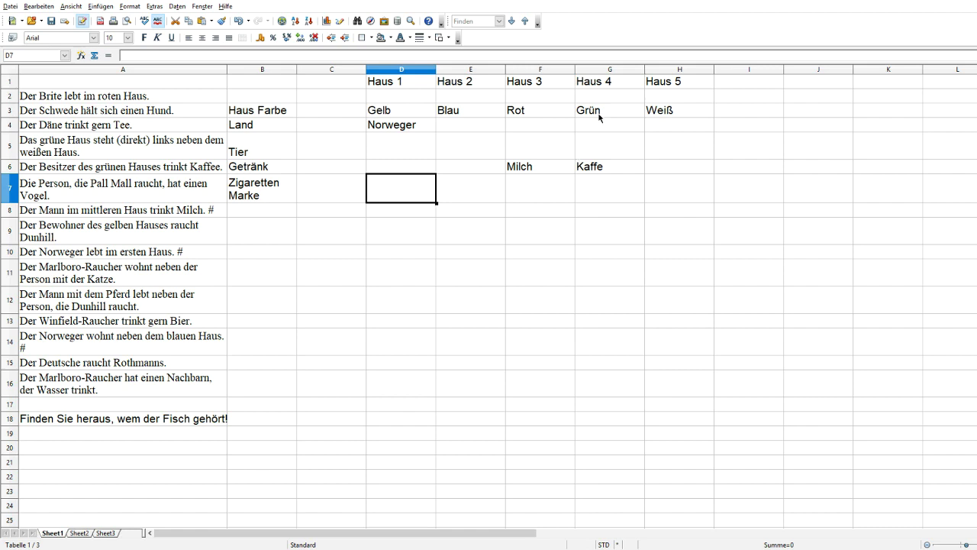
Enter Brite in F4 as the country of Haus 3
{"action": "left_click", "coordinate": [544, 132]}
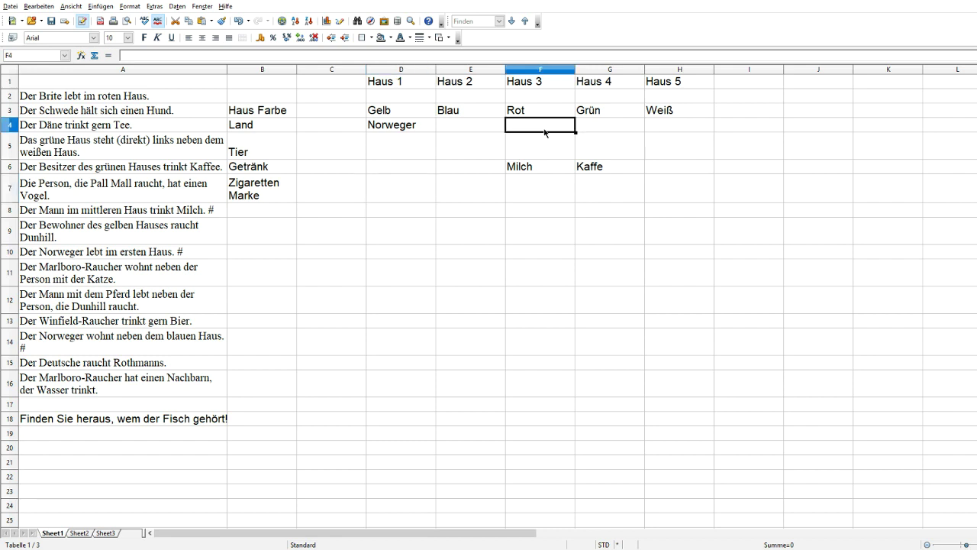
{"action": "type", "text": "Brite"}
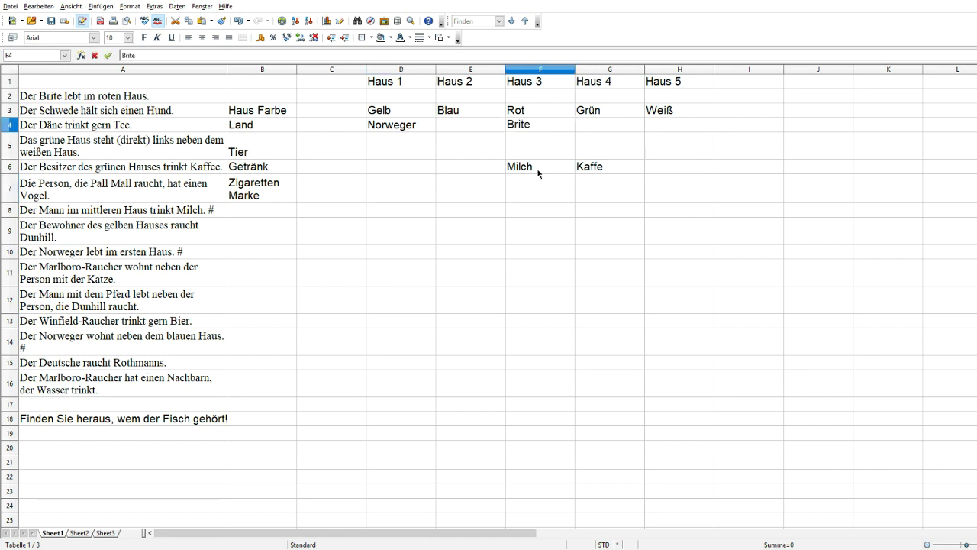
{"action": "left_click", "coordinate": [532, 212]}
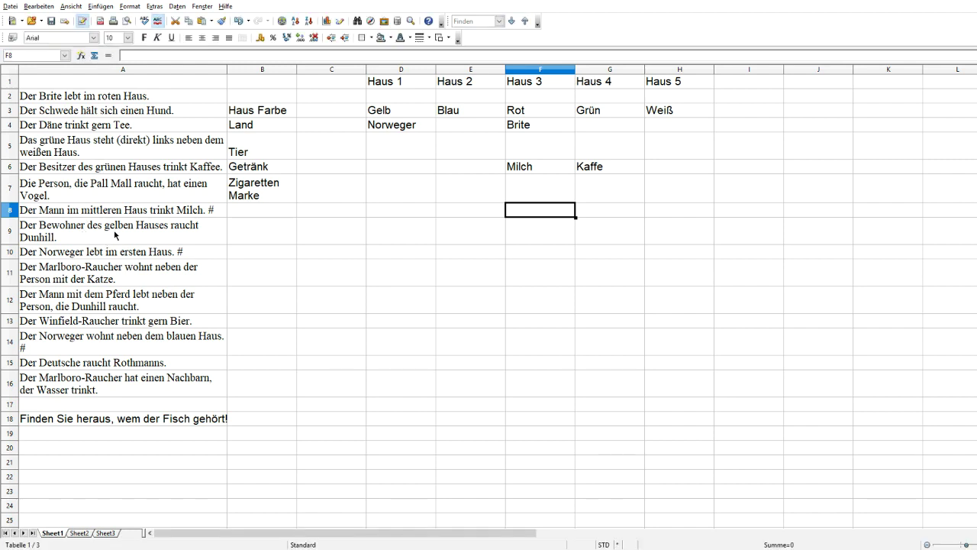
Enter Dunhill in D7 as the cigarette brand of Haus 1
{"action": "left_click", "coordinate": [395, 184]}
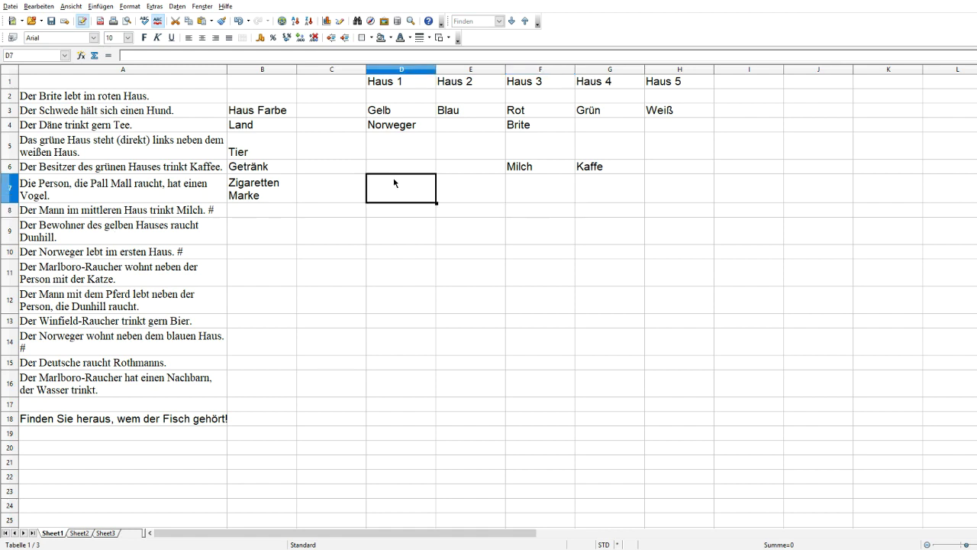
{"action": "type", "text": "Dunh"}
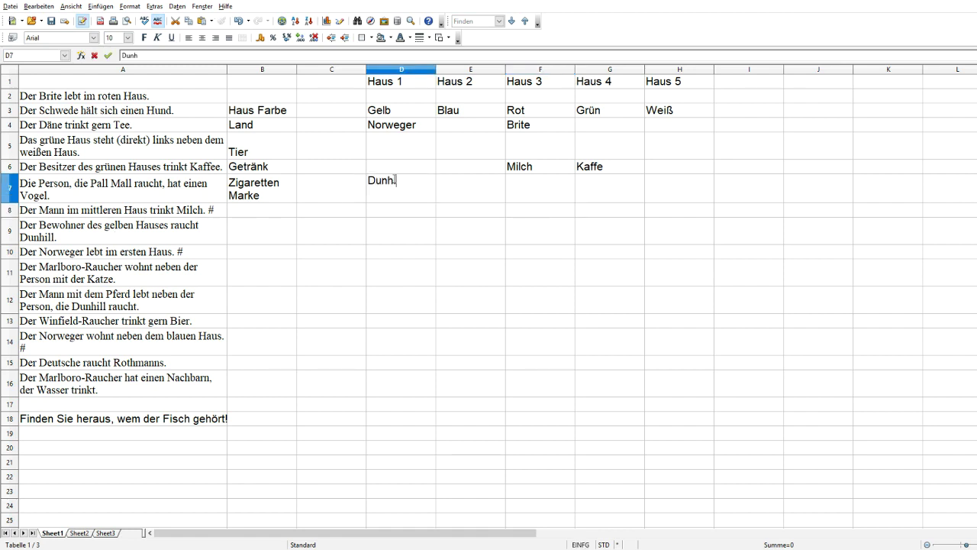
{"action": "type", "text": "ikk"}
{"action": "key", "text": "BackSpace"}
{"action": "key", "text": "BackSpace"}
{"action": "type", "text": "ll"}
{"action": "left_click", "coordinate": [467, 222]}
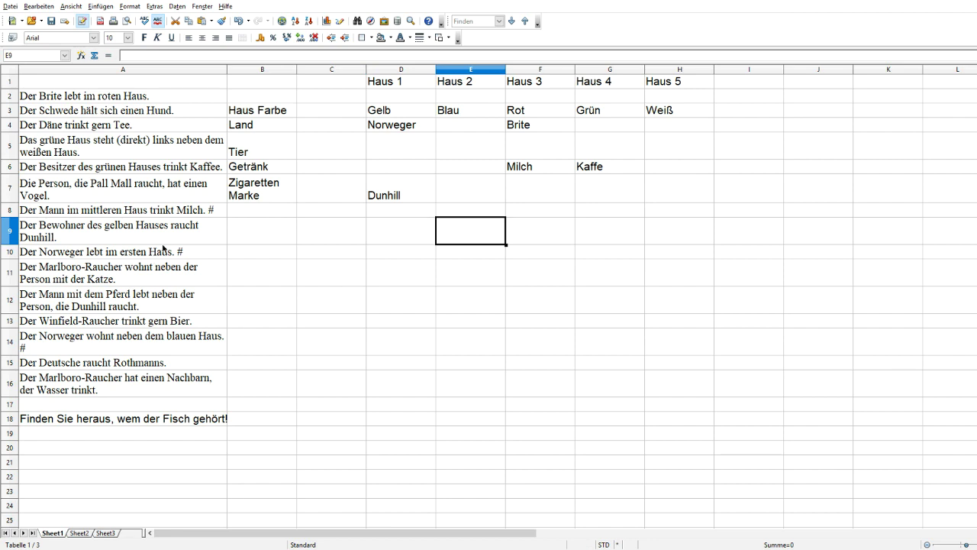
Mark the clue about the yellow house and Dunhill in A9 as used by appending #
{"action": "left_click", "coordinate": [165, 243]}
{"action": "double_click", "coordinate": [164, 242]}
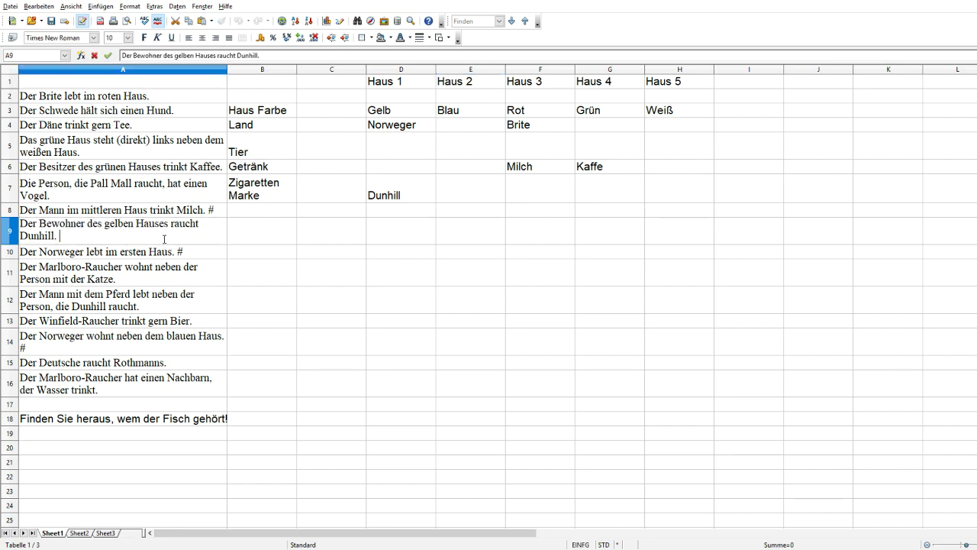
{"action": "type", "text": "#"}
{"action": "key", "text": "Return"}
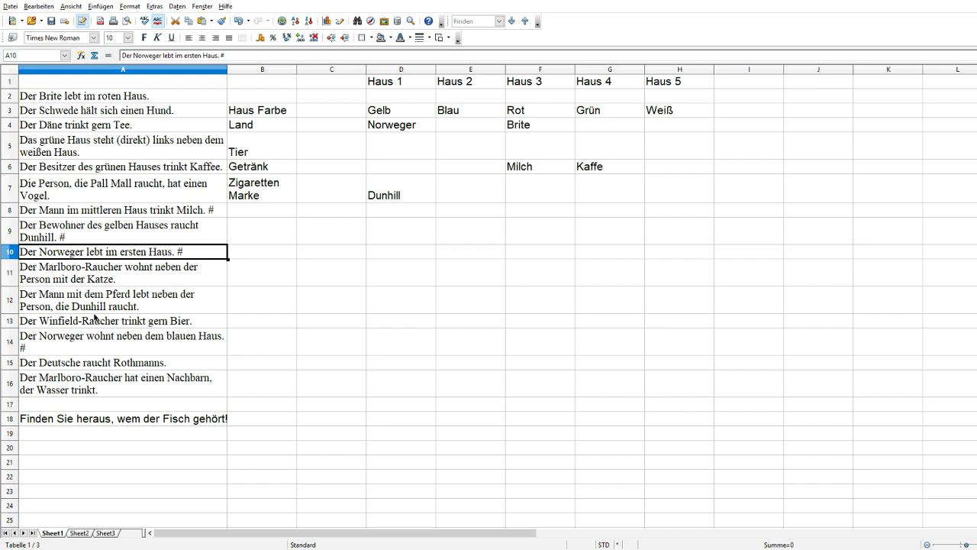
Enter Pferd in E5 as the animal of Haus 2
{"action": "left_click", "coordinate": [100, 301]}
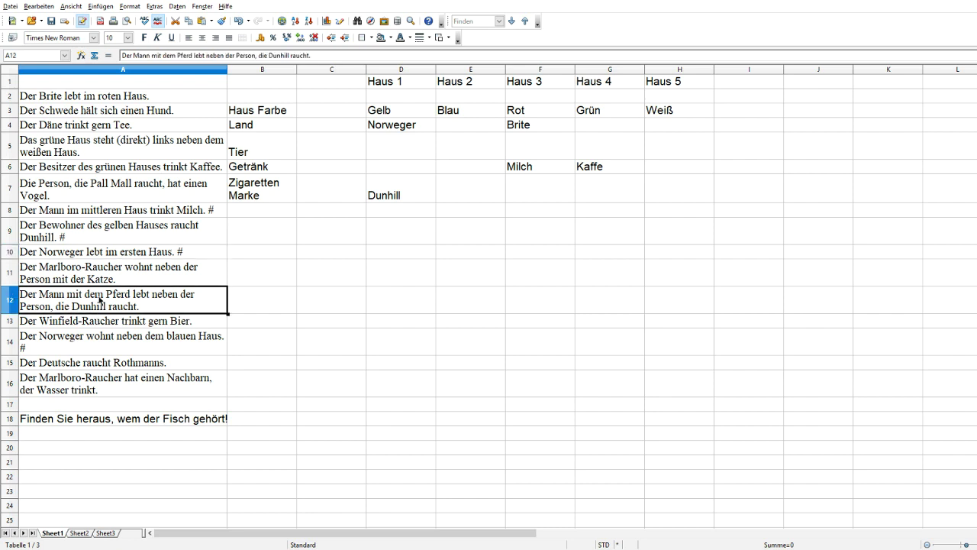
{"action": "left_click", "coordinate": [455, 150]}
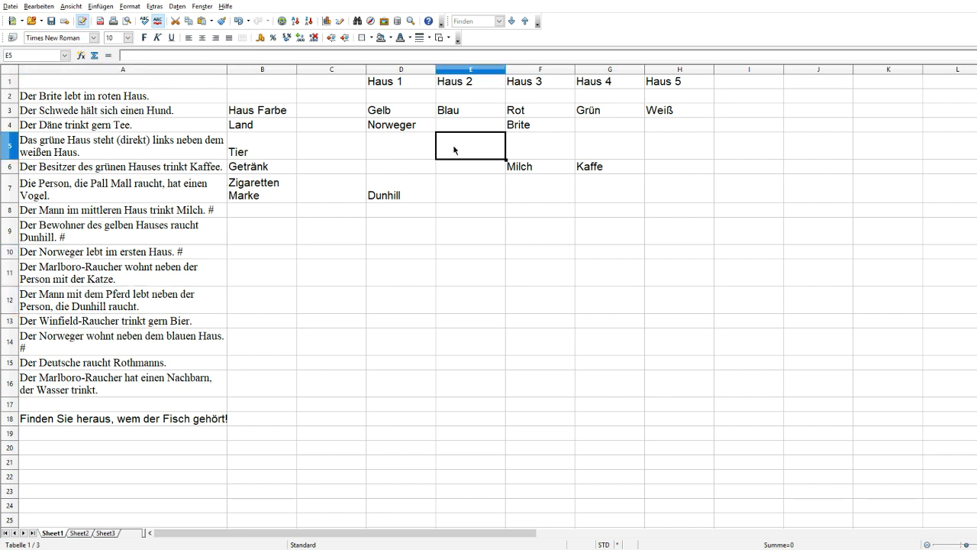
{"action": "type", "text": "Pferd"}
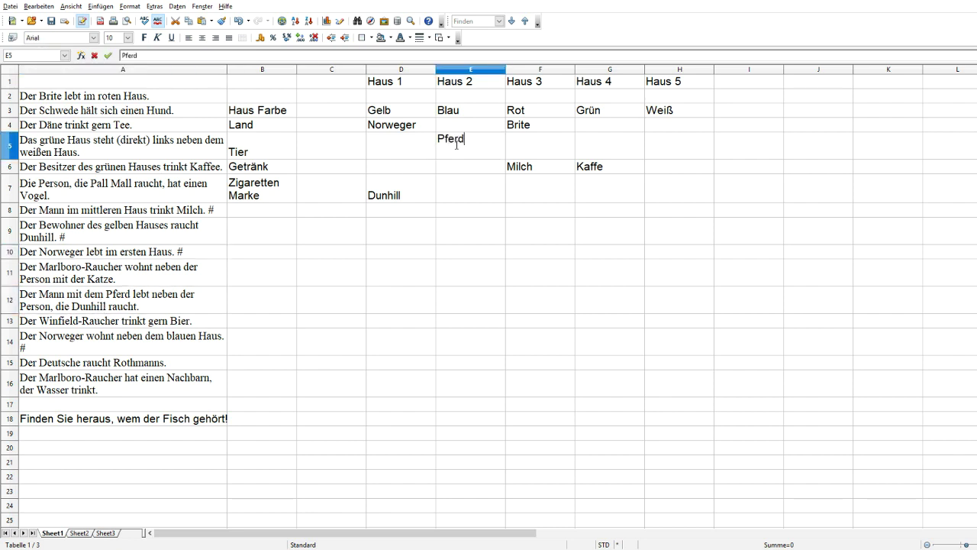
{"action": "left_click", "coordinate": [433, 211]}
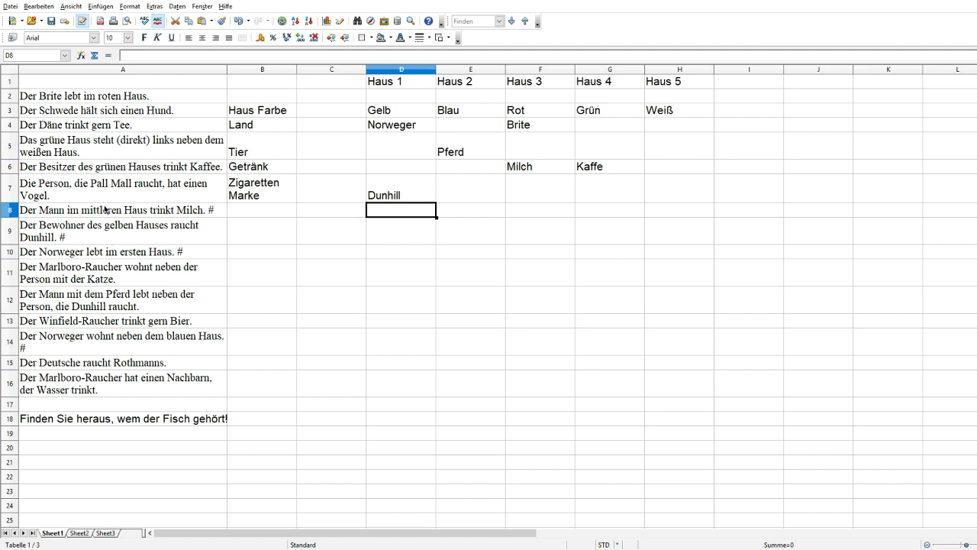
Mark the clue about the horse owner and Dunhill in A12 as used by appending #
{"action": "double_click", "coordinate": [145, 304]}
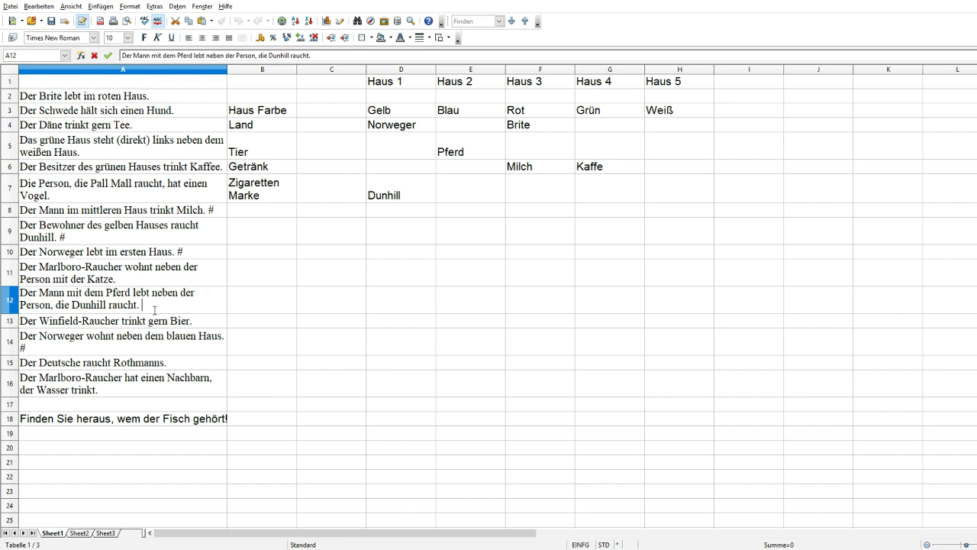
{"action": "type", "text": "#"}
{"action": "left_click", "coordinate": [129, 281]}
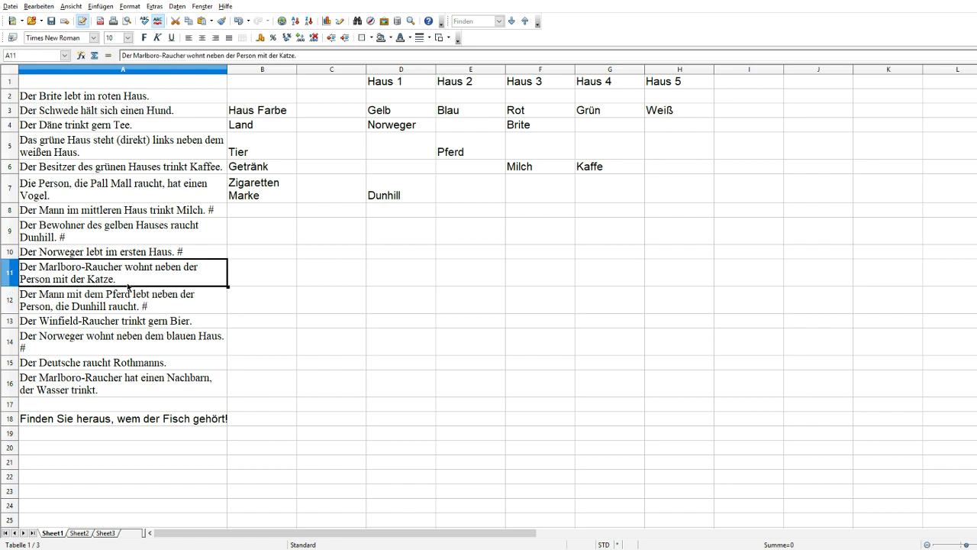
Append # to the used clues in A5, A2 and A6 about the green, red and coffee drinker's houses
{"action": "left_click", "coordinate": [77, 217]}
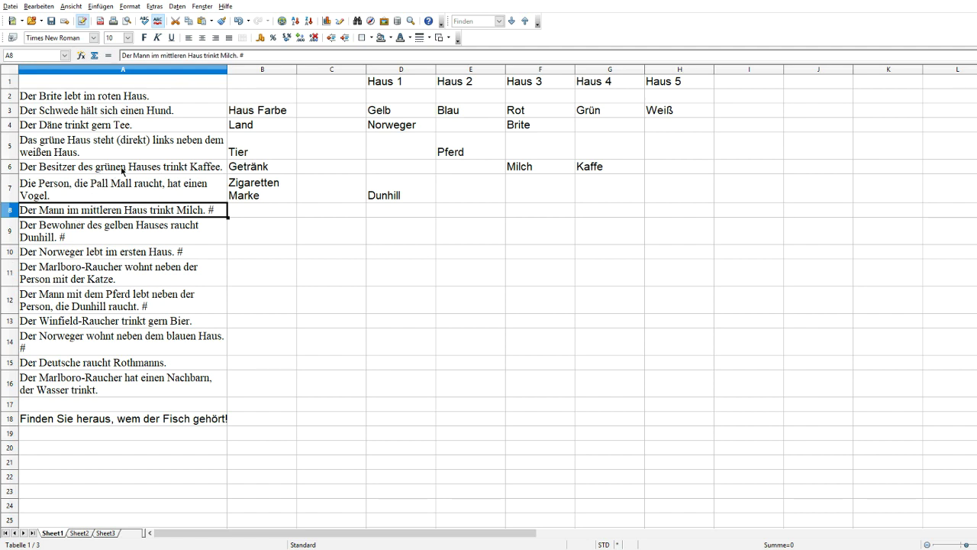
{"action": "left_click", "coordinate": [83, 126]}
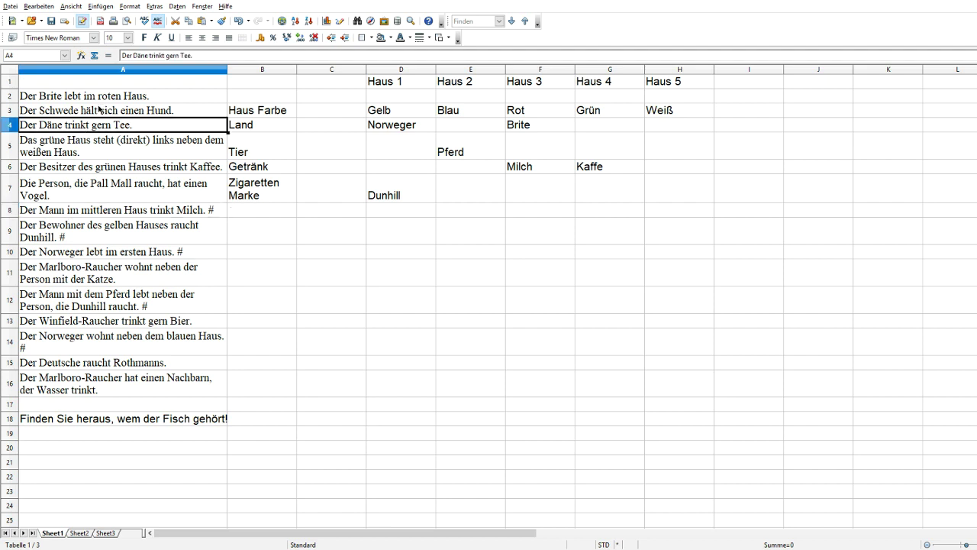
{"action": "left_click", "coordinate": [101, 109]}
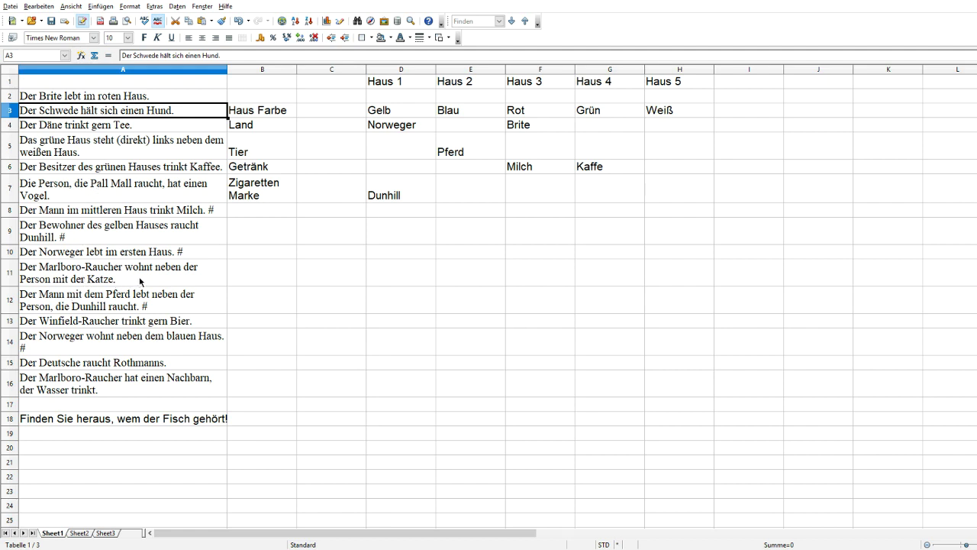
{"action": "left_click", "coordinate": [115, 326]}
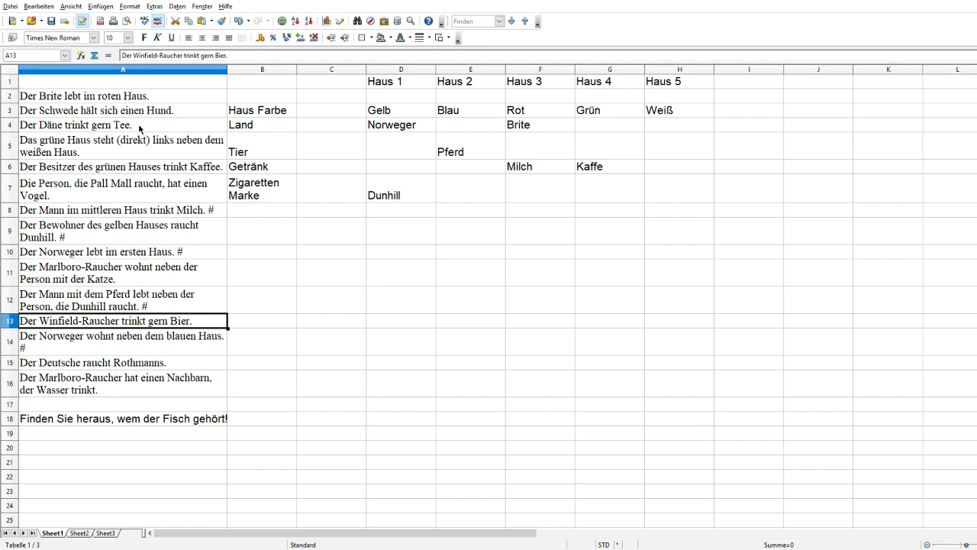
{"action": "double_click", "coordinate": [118, 151]}
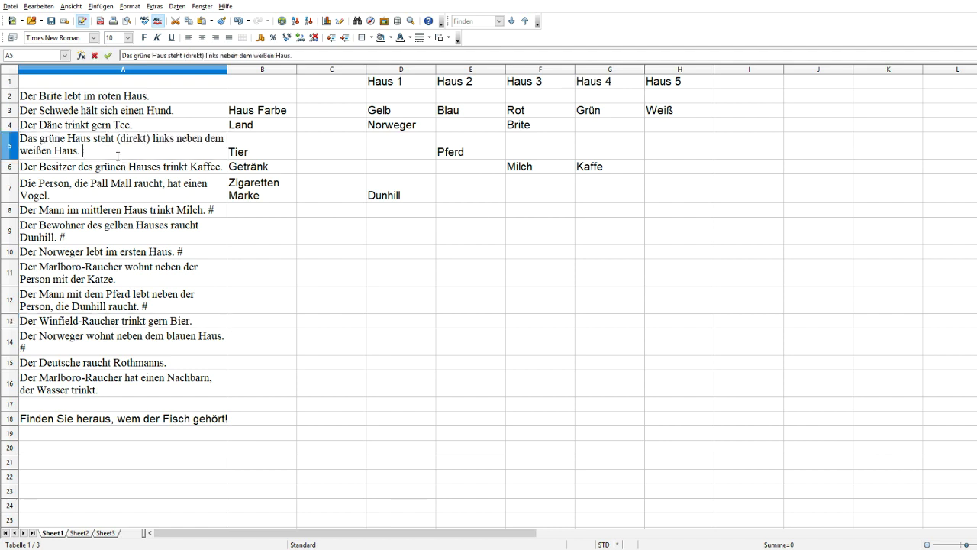
{"action": "type", "text": "#"}
{"action": "left_click", "coordinate": [157, 96]}
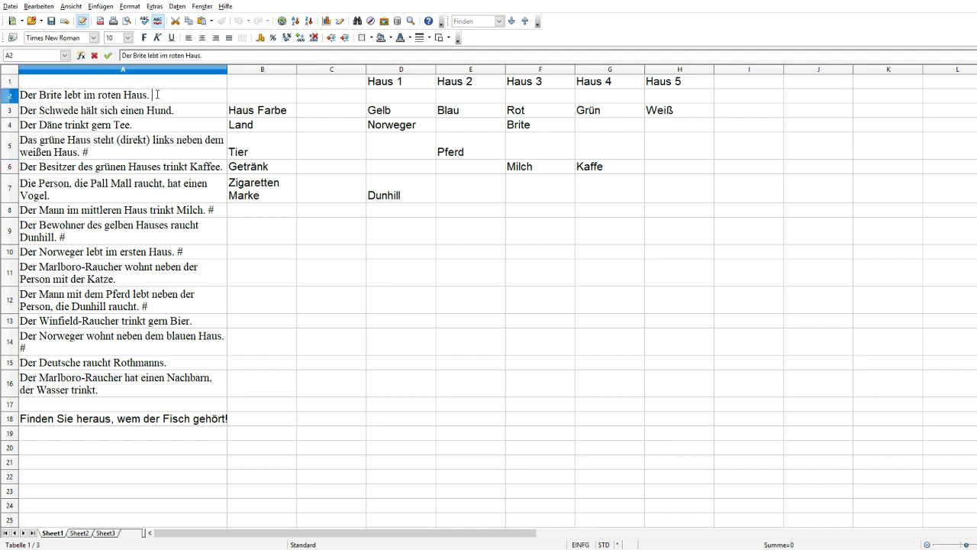
{"action": "type", "text": "#"}
{"action": "left_click", "coordinate": [226, 168]}
{"action": "double_click", "coordinate": [228, 168]}
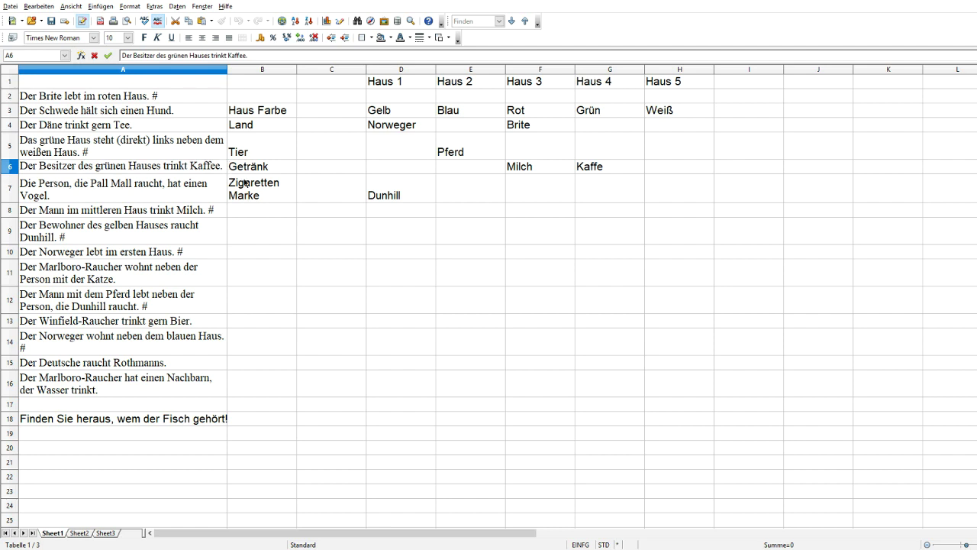
{"action": "type", "text": "#"}
{"action": "left_click", "coordinate": [197, 270]}
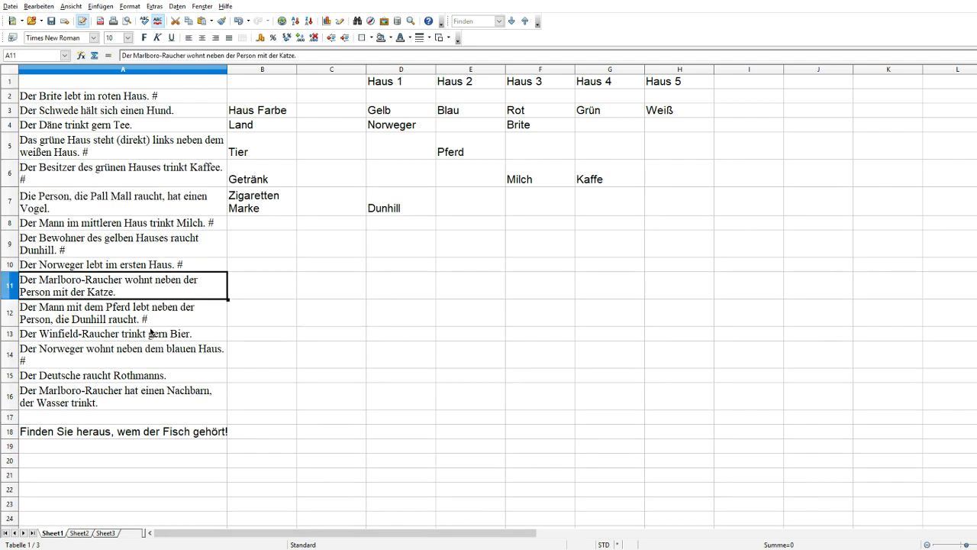
Enter Wasser in D6 as the drink of Haus 1, following the clue in A16
{"action": "left_click", "coordinate": [119, 406]}
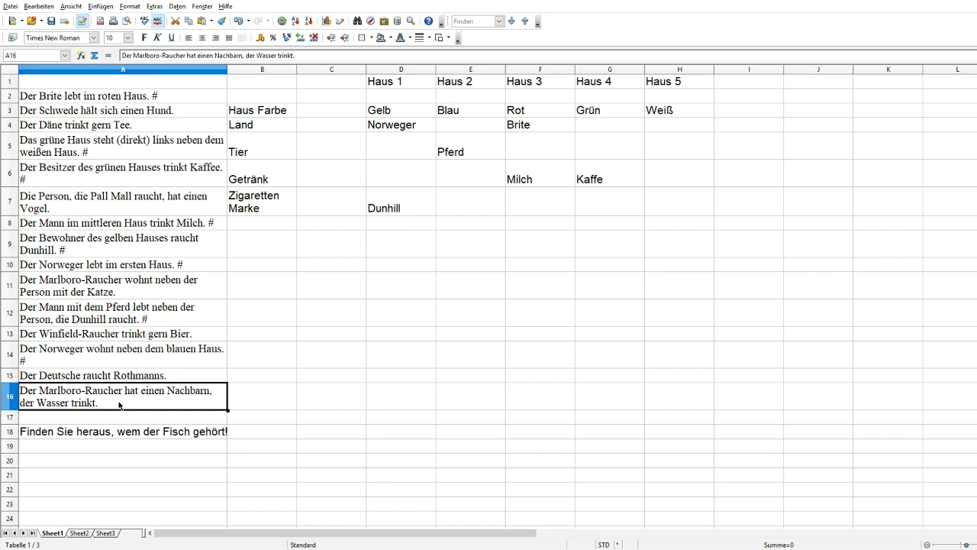
{"action": "left_click", "coordinate": [407, 178]}
{"action": "type", "text": "Wasser"}
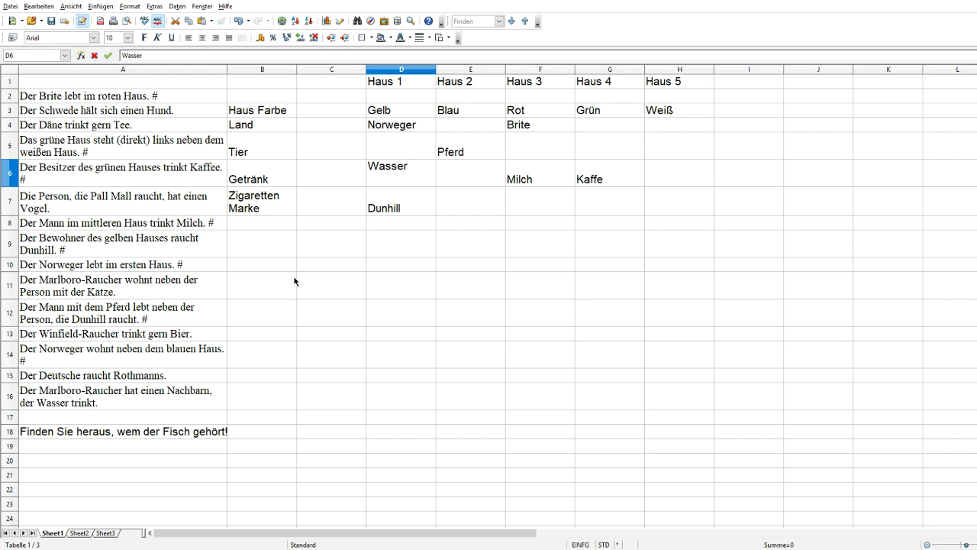
Enter Marlboro in E7 as the cigarette brand of Haus 2
{"action": "left_click", "coordinate": [483, 203]}
{"action": "type", "text": "M"}
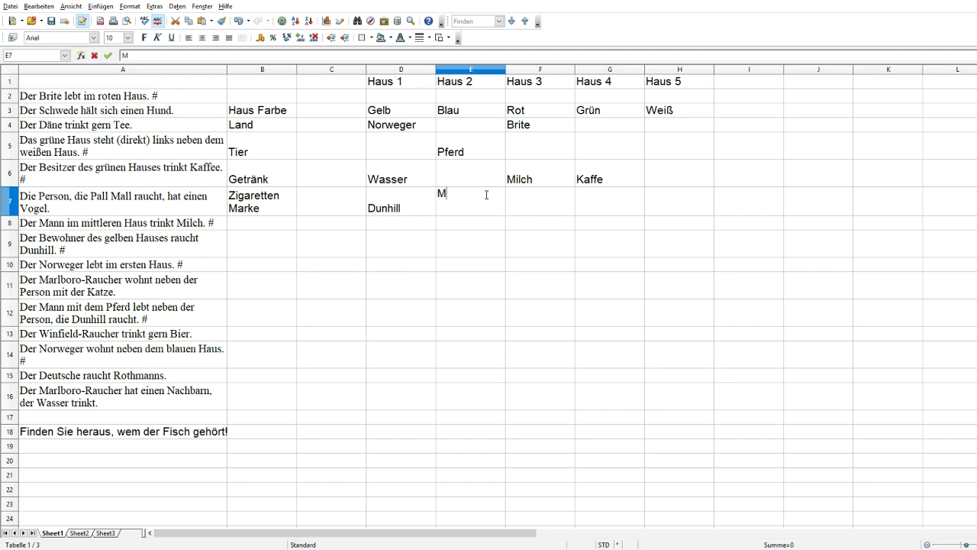
{"action": "type", "text": "arlboro"}
{"action": "key", "text": "BackSpace"}
{"action": "key", "text": "BackSpace"}
{"action": "key", "text": "BackSpace"}
{"action": "type", "text": "io"}
{"action": "key", "text": "BackSpace"}
{"action": "key", "text": "BackSpace"}
{"action": "type", "text": "oro"}
{"action": "key", "text": "BackSpace"}
{"action": "key", "text": "BackSpace"}
{"action": "type", "text": "ro"}
{"action": "key", "text": "Return"}
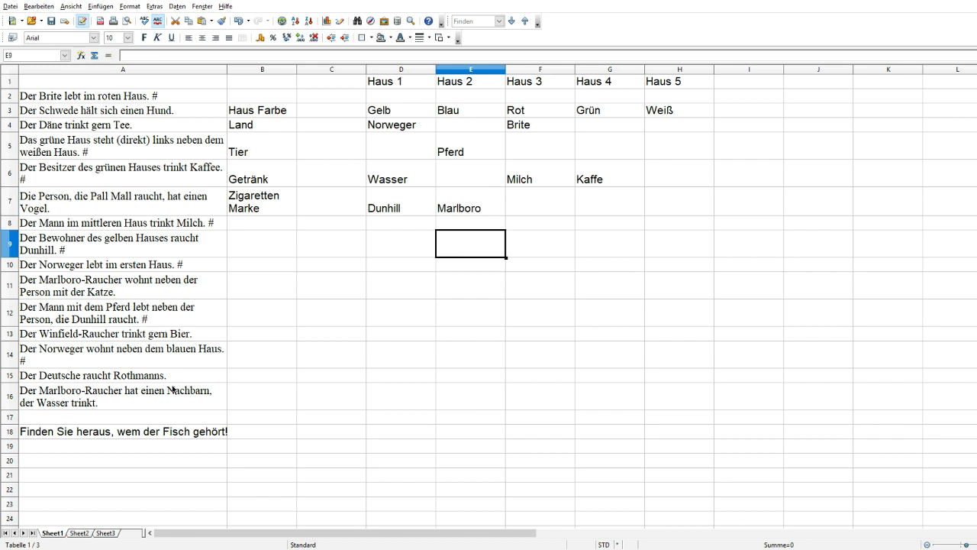
Mark the clue about the Marlboro smoker's water-drinking neighbour in A16 as used by appending #
{"action": "left_click", "coordinate": [141, 404]}
{"action": "double_click", "coordinate": [141, 405]}
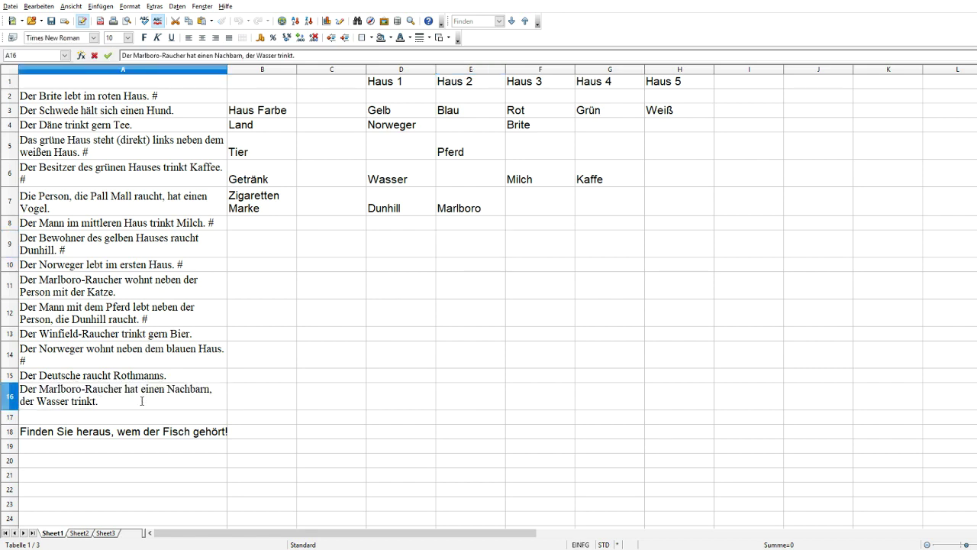
{"action": "type", "text": "#"}
Enter Katze in D5 as the animal of Haus 1
{"action": "left_click", "coordinate": [394, 155]}
{"action": "left_click", "coordinate": [541, 154]}
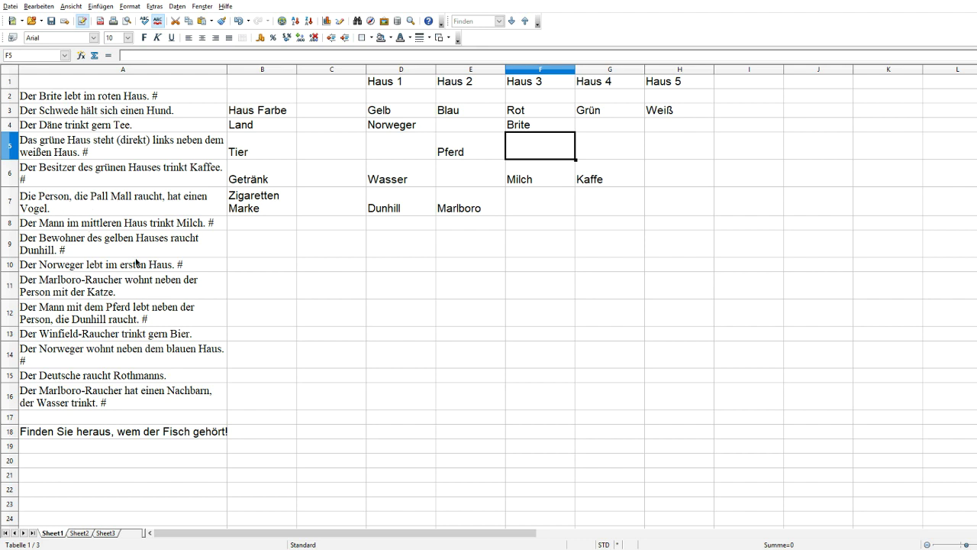
{"action": "double_click", "coordinate": [408, 156]}
{"action": "type", "text": "Katze"}
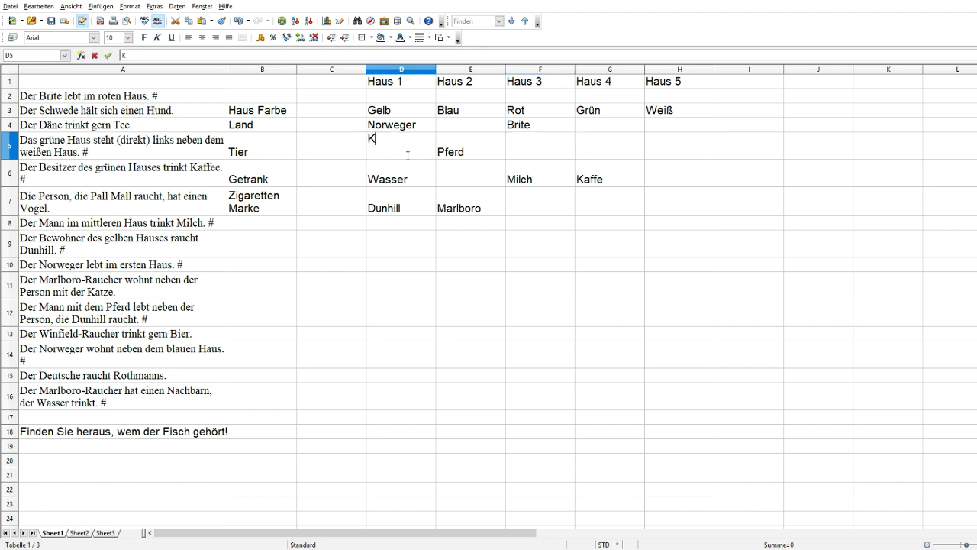
{"action": "key", "text": "Return"}
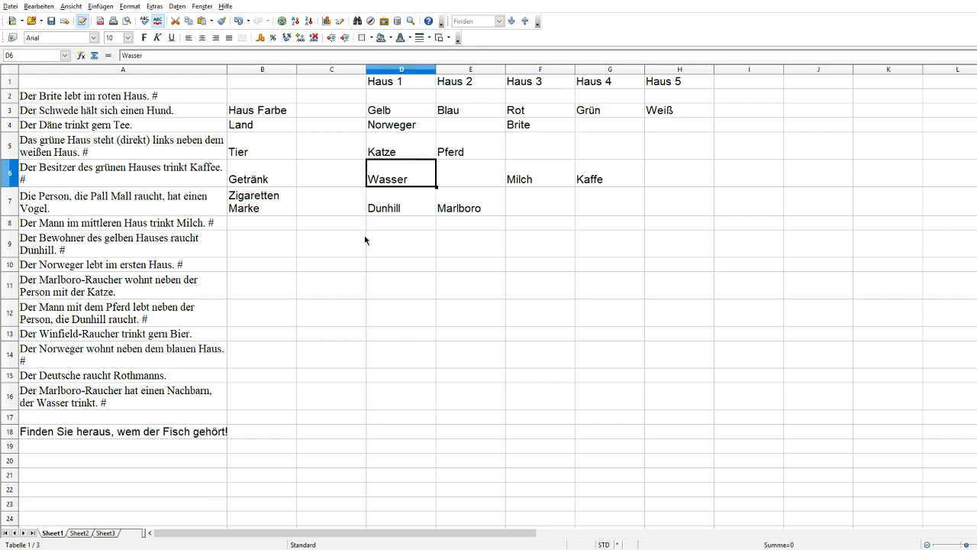
{"action": "left_click", "coordinate": [364, 235]}
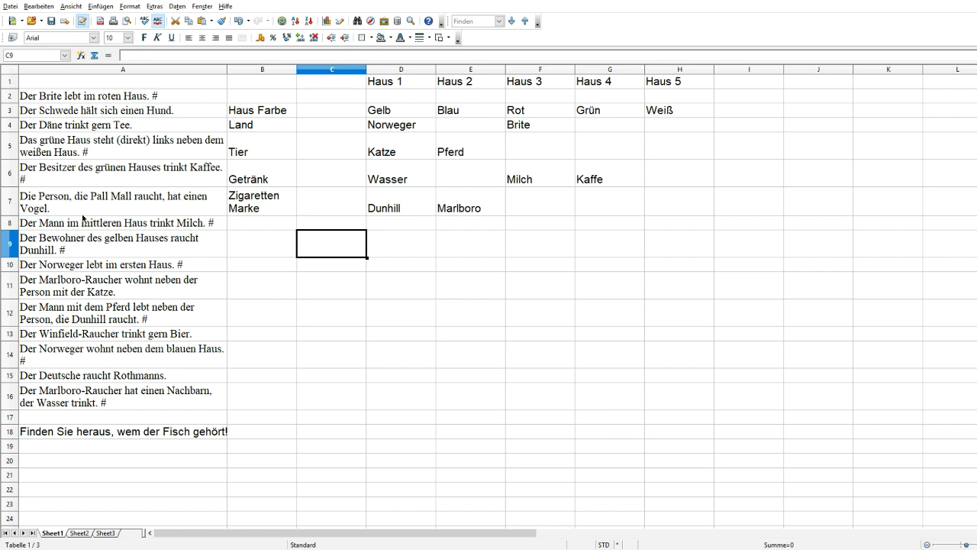
{"action": "left_click", "coordinate": [97, 114]}
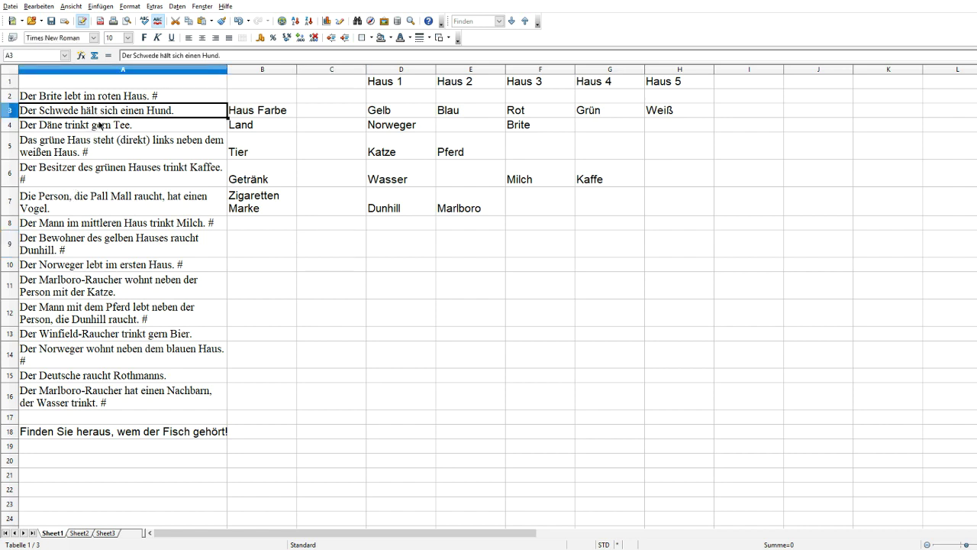
{"action": "left_click", "coordinate": [102, 129]}
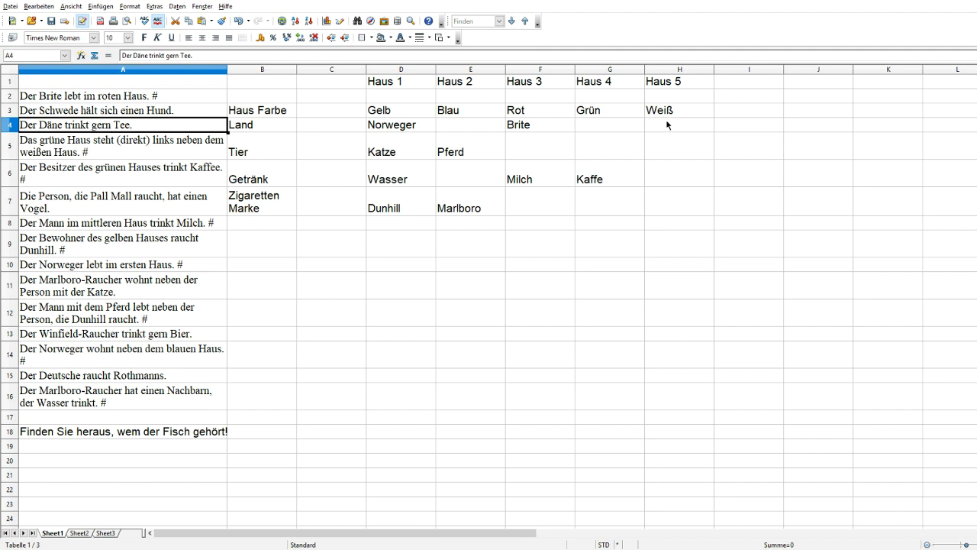
{"action": "left_click", "coordinate": [669, 179]}
{"action": "type", "text": "Tee"}
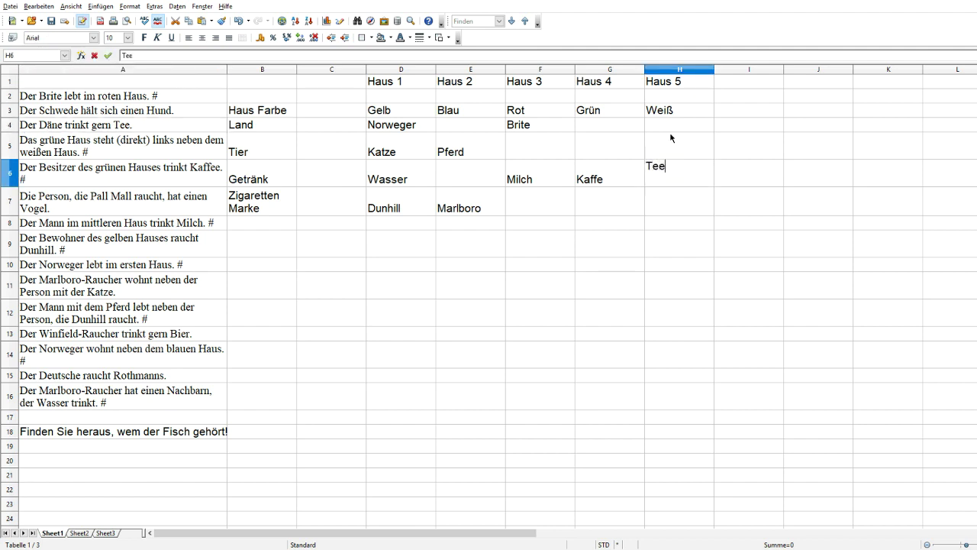
{"action": "left_click", "coordinate": [672, 130]}
{"action": "type", "text": "Däne"}
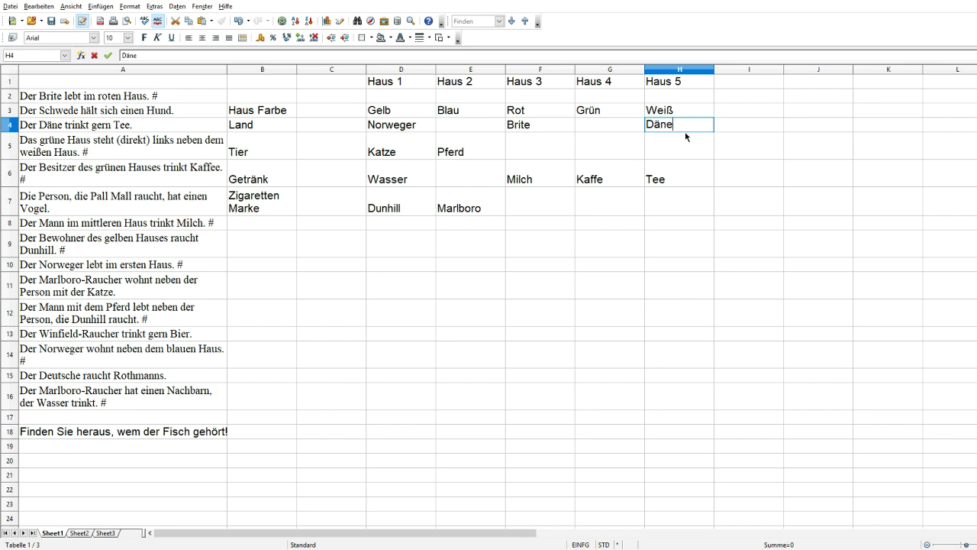
{"action": "key", "text": "BackSpace"}
{"action": "key", "text": "BackSpace"}
{"action": "key", "text": "BackSpace"}
{"action": "key", "text": "BackSpace"}
{"action": "left_click", "coordinate": [701, 179]}
{"action": "key", "text": "Delete"}
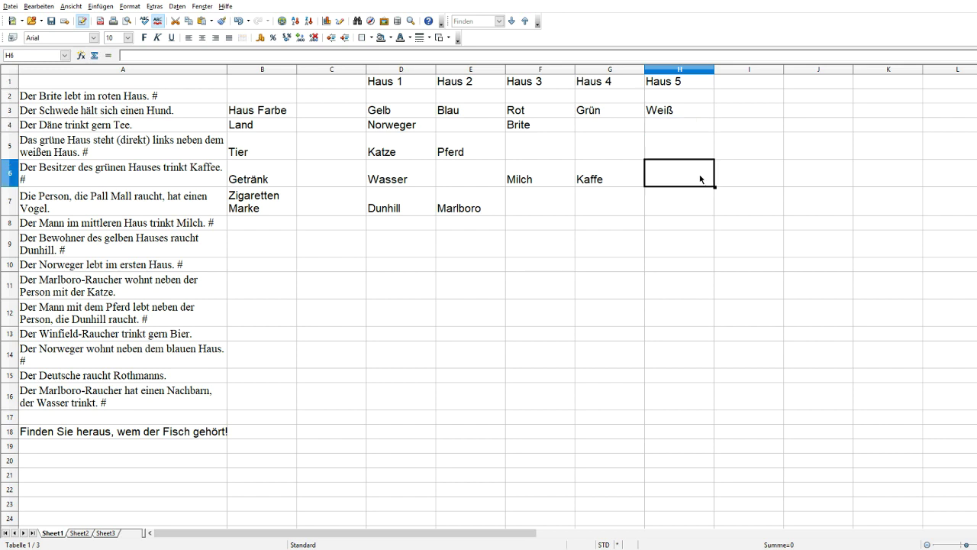
Enter Däne in E4 as the country and Tee in E6 as the drink of Haus 2
{"action": "left_click", "coordinate": [179, 113]}
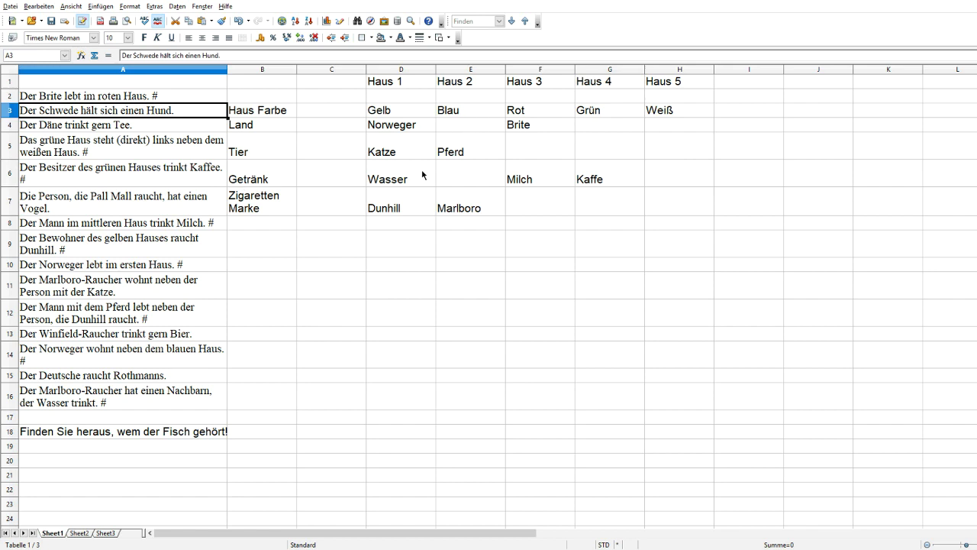
{"action": "left_click", "coordinate": [460, 131]}
{"action": "type", "text": "Däne"}
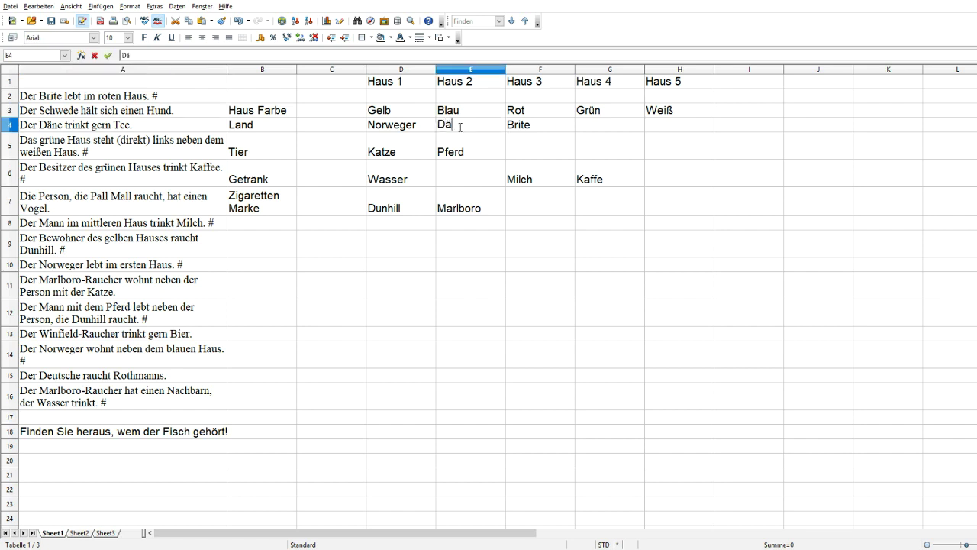
{"action": "double_click", "coordinate": [469, 181]}
{"action": "type", "text": "Tee"}
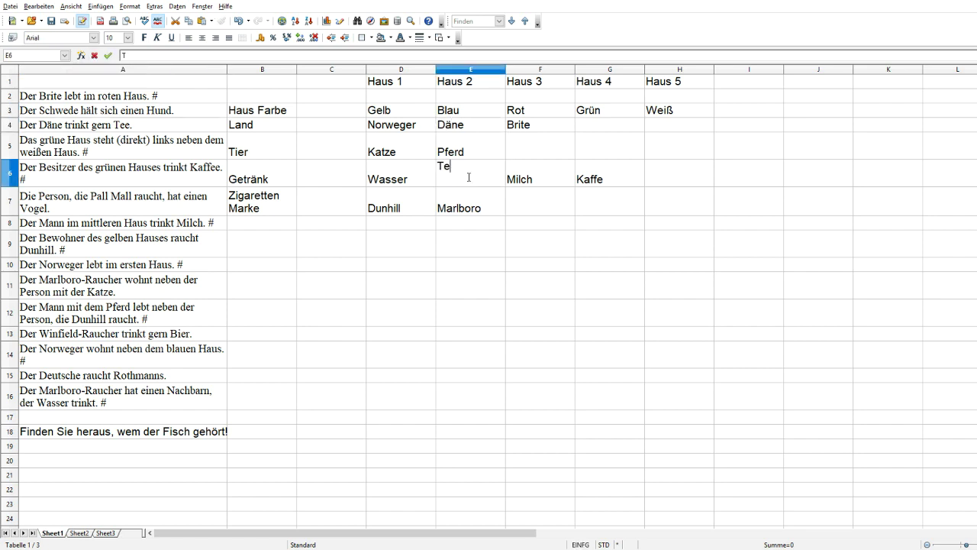
Enter Schwede in G4 as the country and Hund in G5 as the animal of Haus 4
{"action": "left_click", "coordinate": [610, 126]}
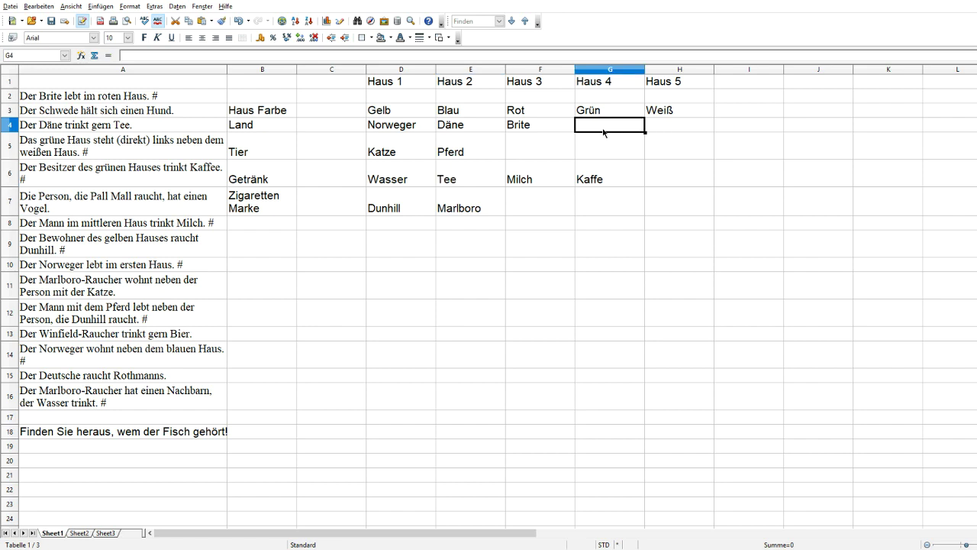
{"action": "type", "text": "Schwede"}
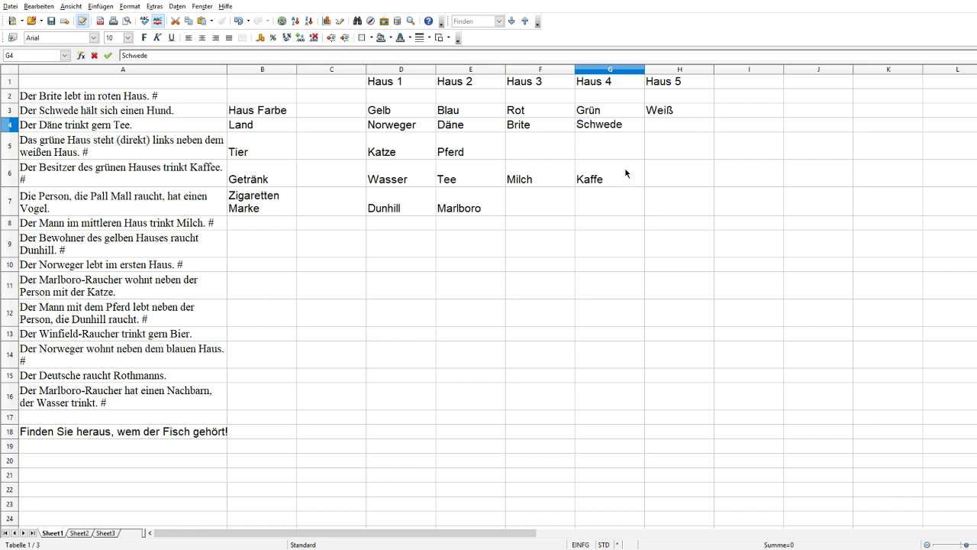
{"action": "left_click", "coordinate": [622, 159]}
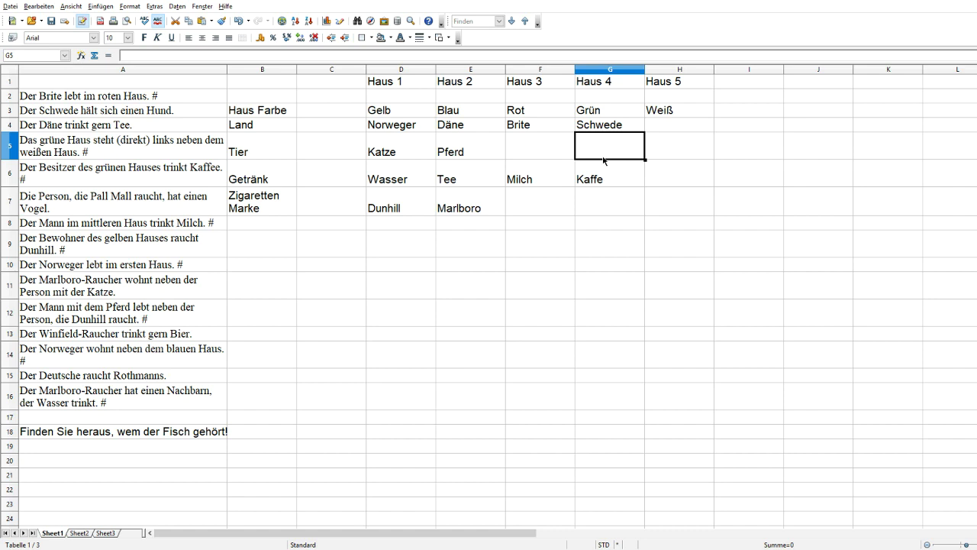
{"action": "type", "text": "Hund"}
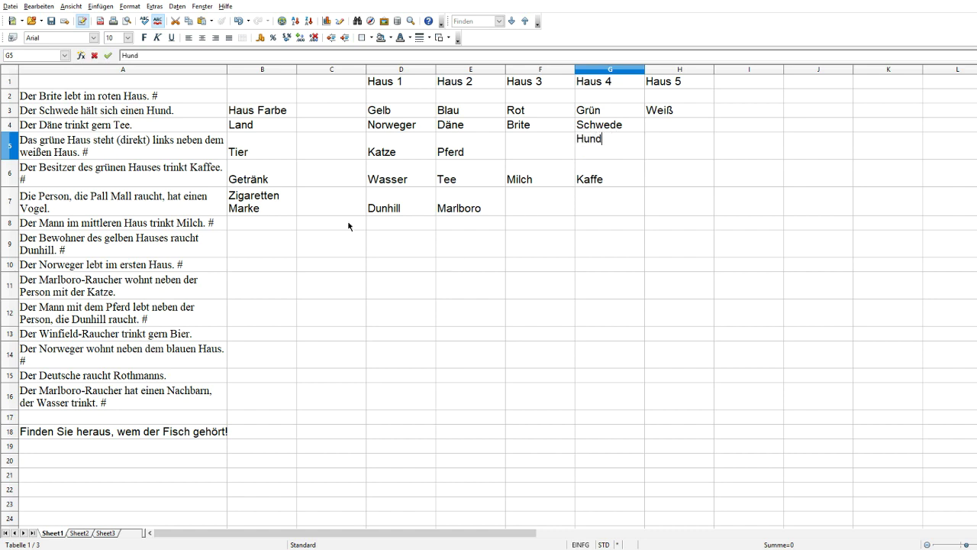
Mark the clues about the tea-drinking Däne in A4 and the Schwede's dog in A3 as used by appending #
{"action": "left_click", "coordinate": [148, 125]}
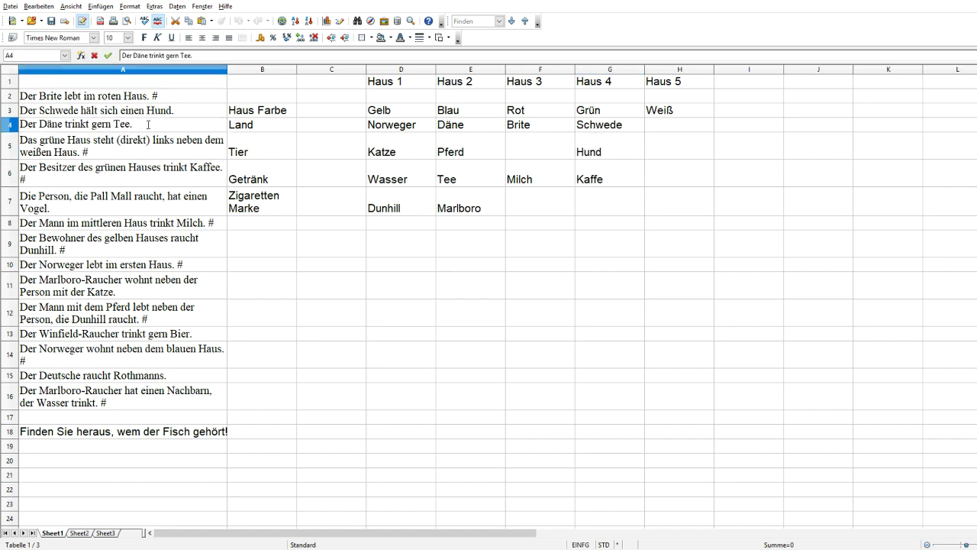
{"action": "type", "text": "#"}
{"action": "double_click", "coordinate": [209, 107]}
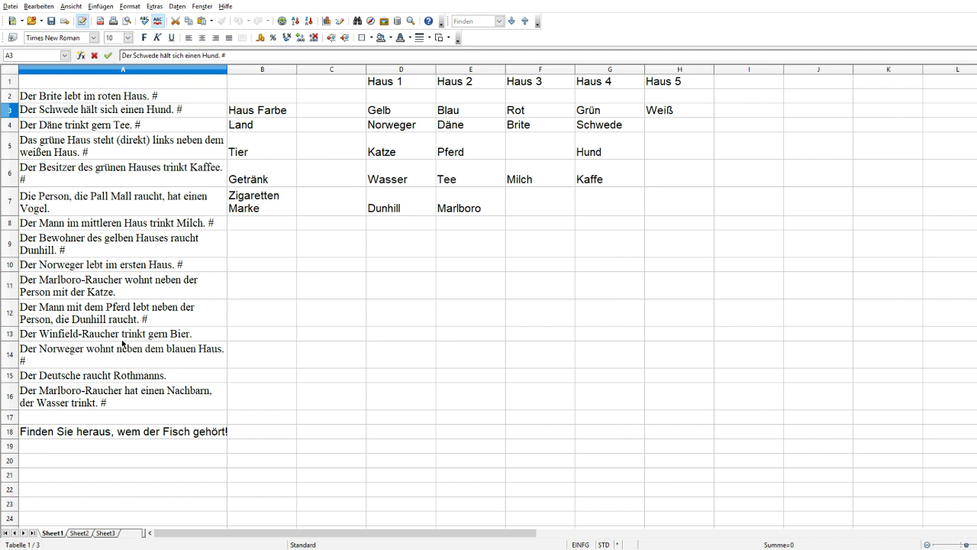
Enter Bier in H6 as the drink and Winfield in H7 as the cigarette brand of Haus 5
{"action": "left_click", "coordinate": [653, 179]}
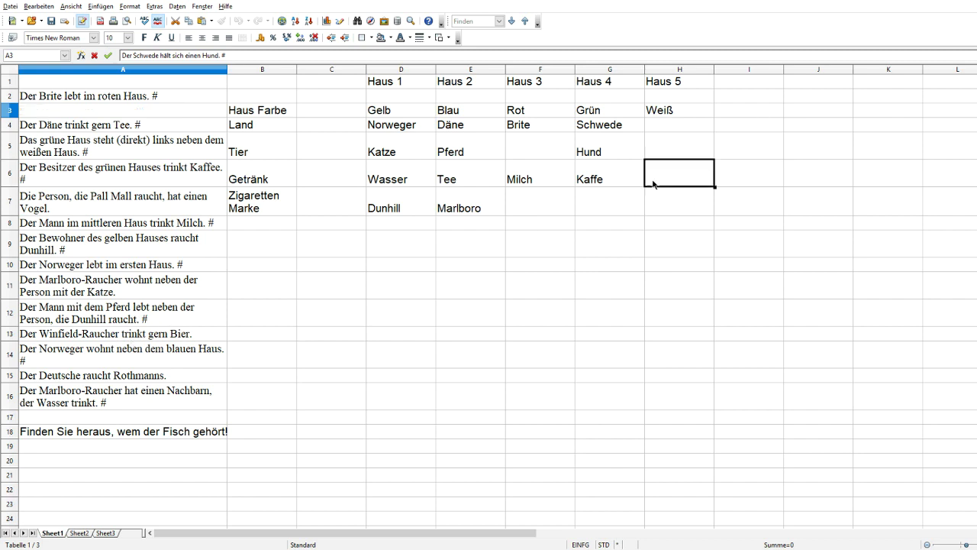
{"action": "type", "text": "Bier"}
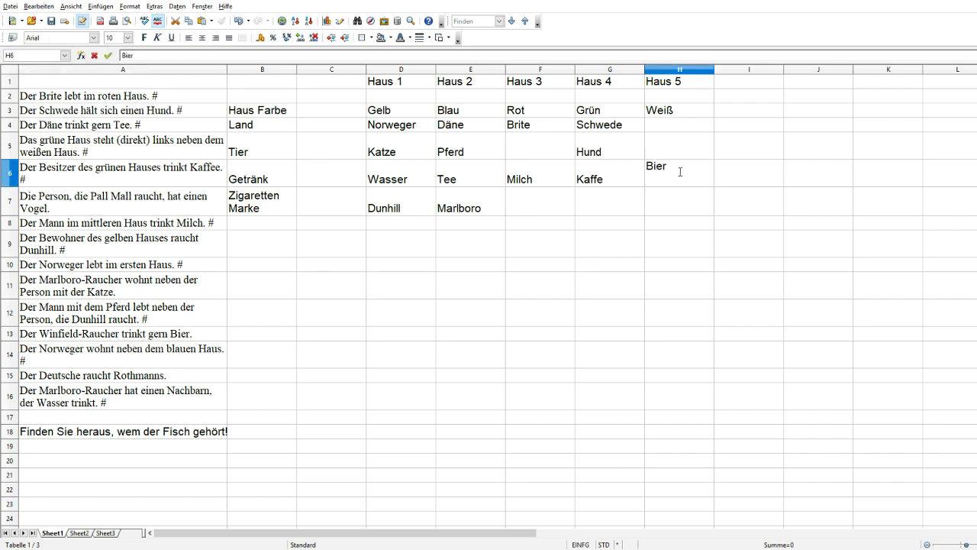
{"action": "left_click", "coordinate": [666, 213]}
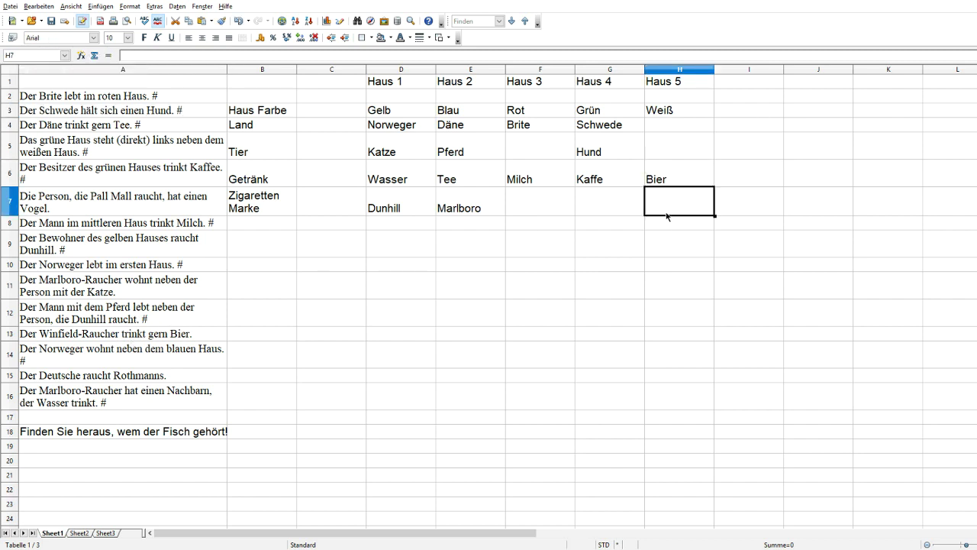
{"action": "type", "text": "Winfield"}
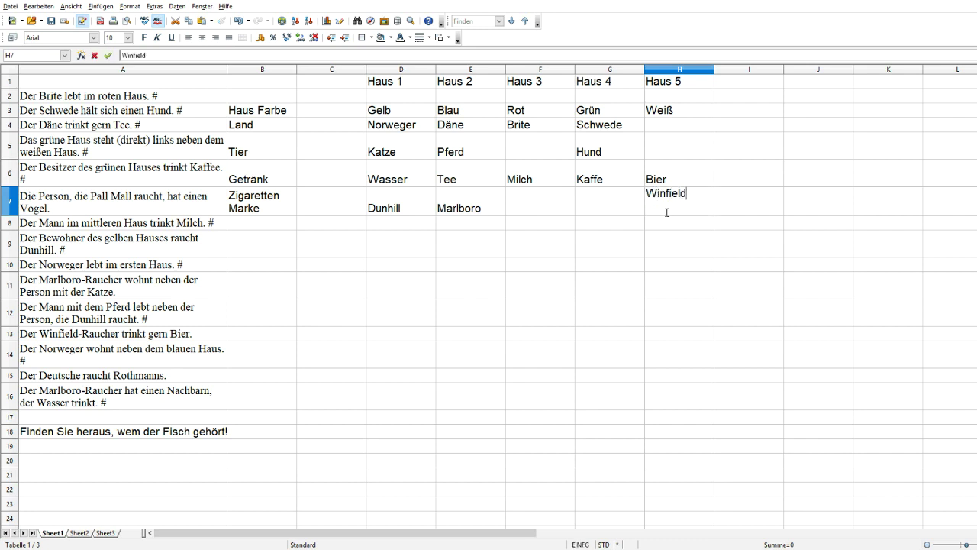
{"action": "key", "text": "Return"}
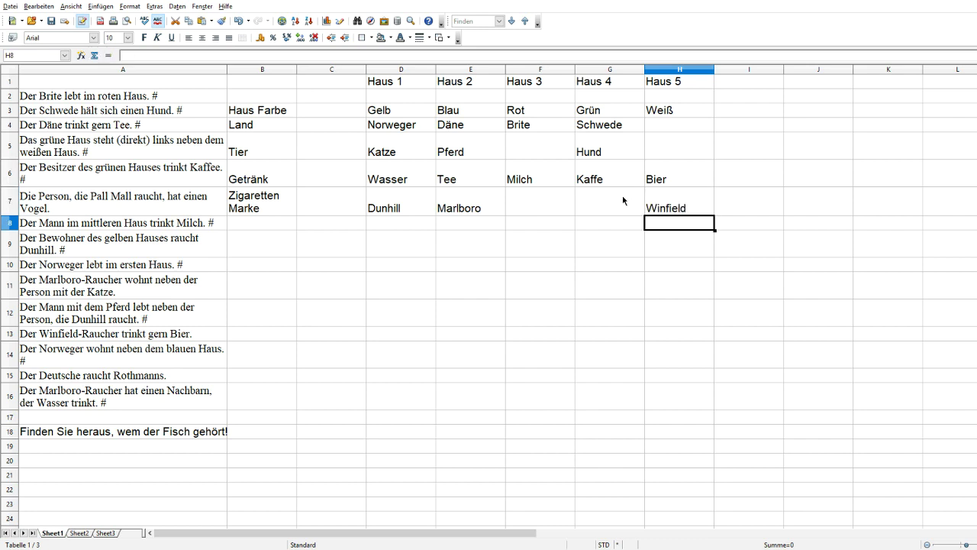
Mark the Winfield smoker clue in A13 and the Marlboro and cat neighbour clue in A11 as used by appending #
{"action": "left_click", "coordinate": [204, 336]}
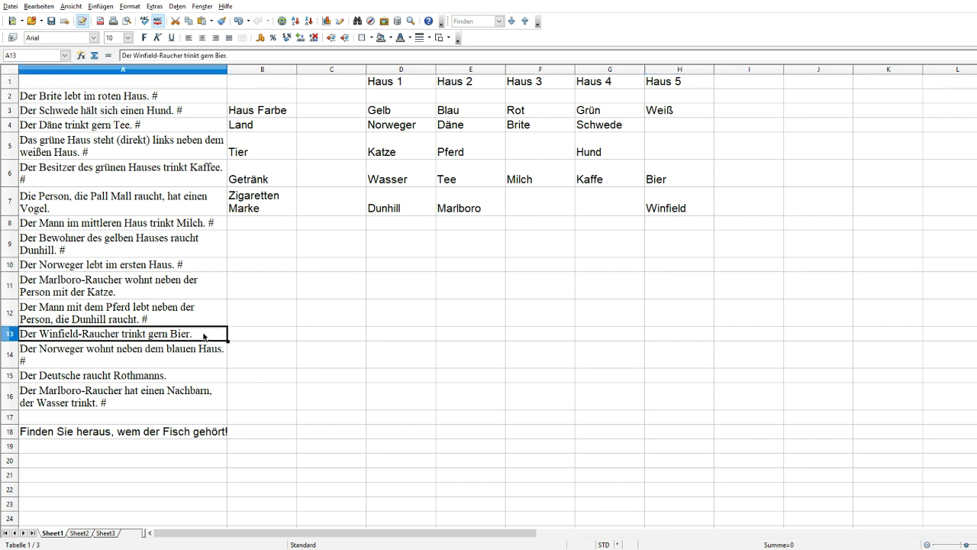
{"action": "double_click", "coordinate": [204, 336]}
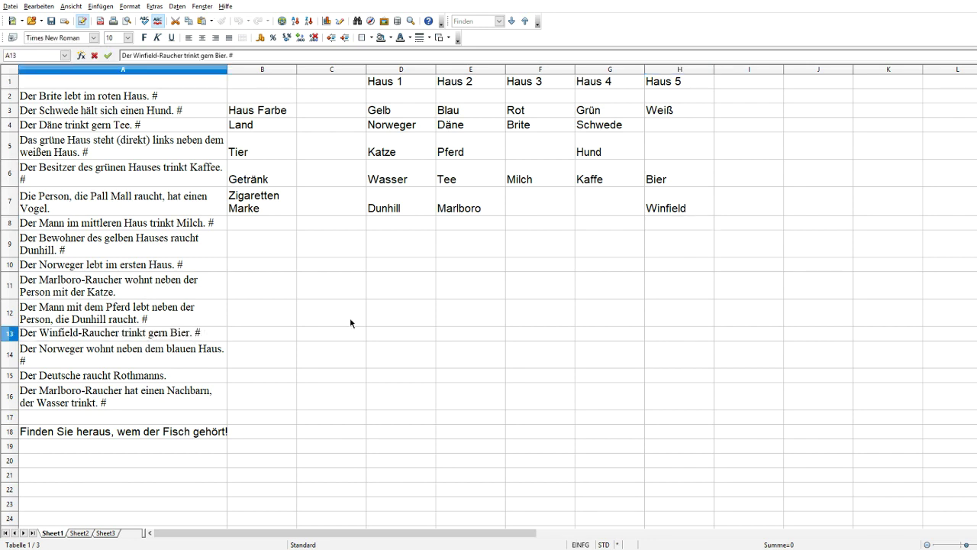
{"action": "left_click", "coordinate": [493, 241]}
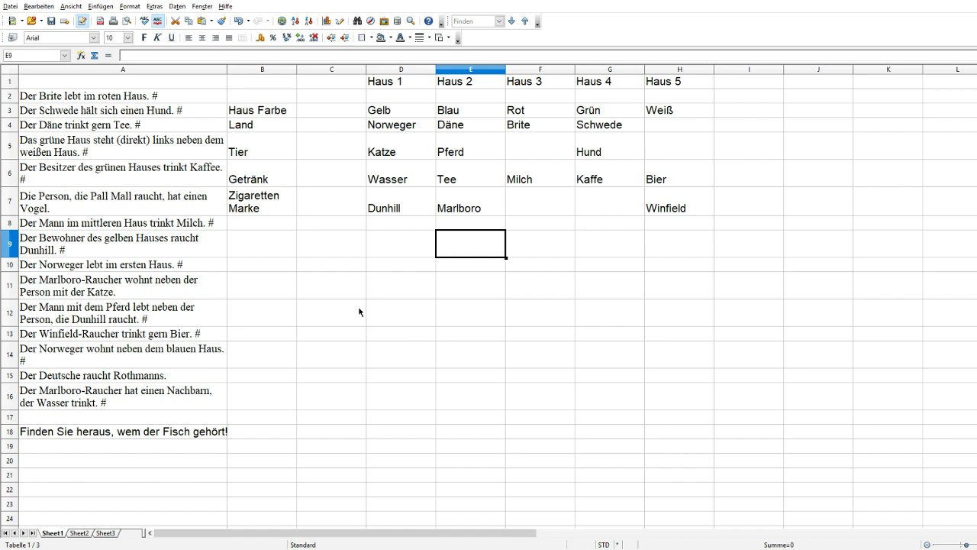
{"action": "double_click", "coordinate": [142, 292]}
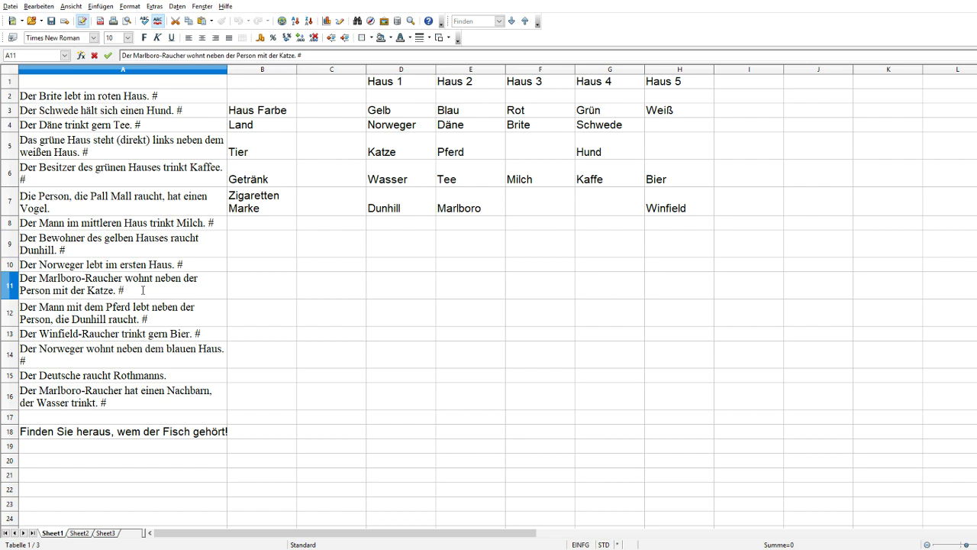
{"action": "left_click", "coordinate": [88, 375]}
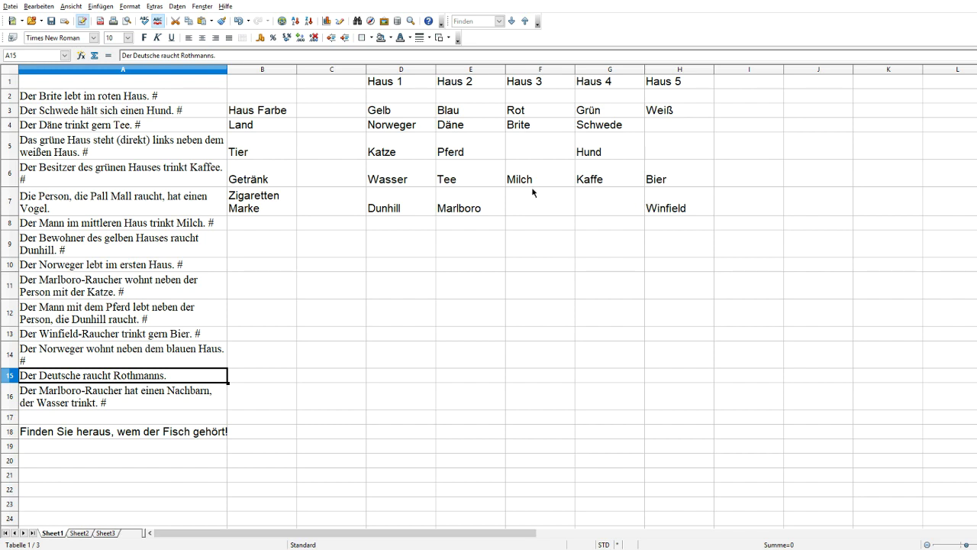
Clear all house attribute entries in D3:H7 to restart the puzzle, keeping the headings and row labels
{"action": "left_click_drag", "start_coordinate": [393, 212], "coordinate": [405, 110]}
{"action": "key", "text": "Delete"}
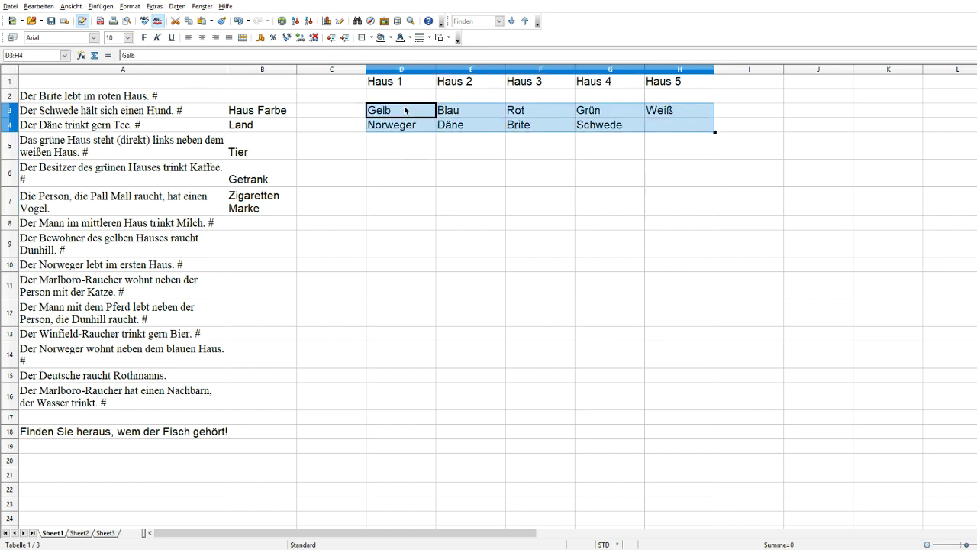
{"action": "key", "text": "Delete"}
Enter Norweger in D4 as the country of Haus 1, Blau in E3 for Haus 2 and Milch in F6 for Haus 3
{"action": "left_click", "coordinate": [413, 129]}
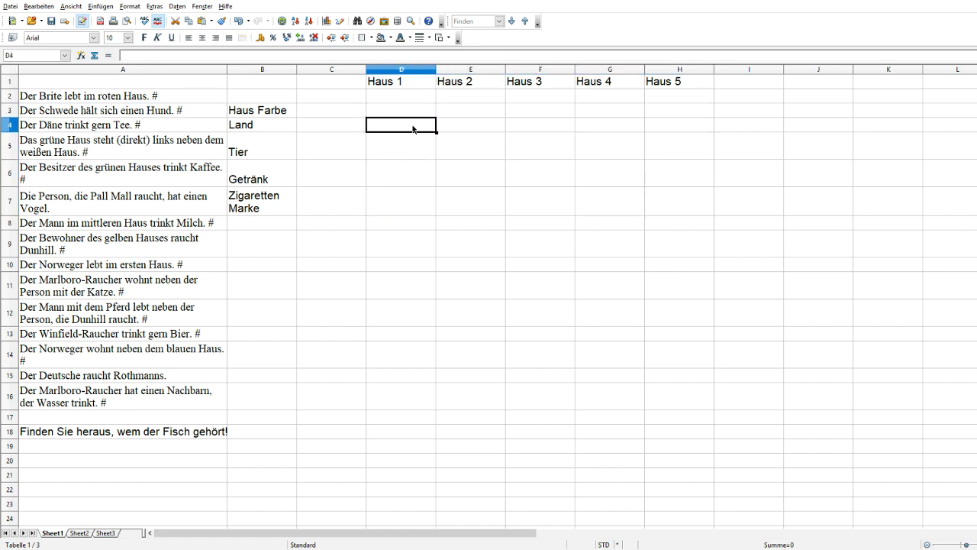
{"action": "type", "text": "Norweger"}
{"action": "left_click", "coordinate": [459, 110]}
{"action": "type", "text": "Blau"}
{"action": "left_click", "coordinate": [512, 178]}
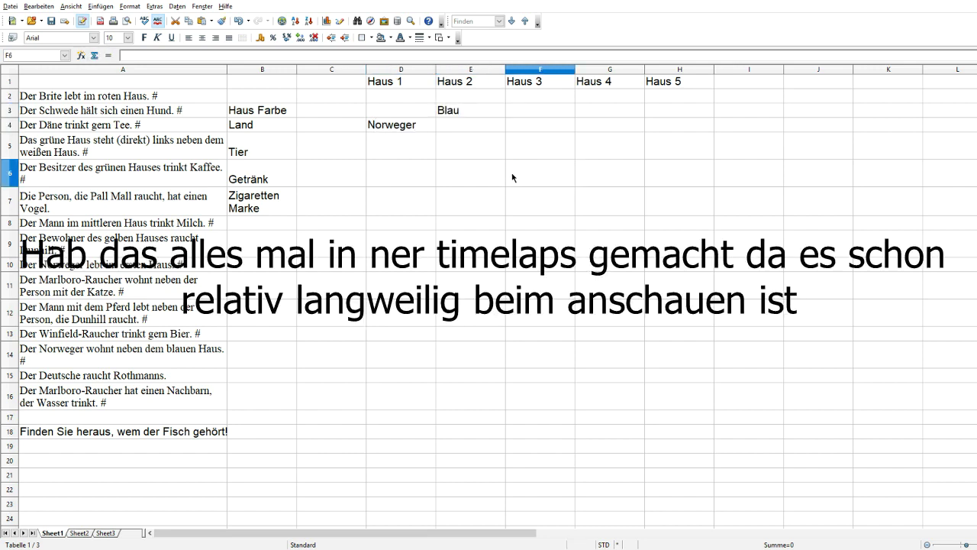
{"action": "type", "text": "Milch"}
Remove the # marks from the clues in A9 to A13
{"action": "left_click", "coordinate": [123, 244]}
{"action": "key", "text": "F2"}
{"action": "key", "text": "BackSpace"}
{"action": "key", "text": "BackSpace"}
{"action": "key", "text": "Down"}
{"action": "key", "text": "Down"}
{"action": "key", "text": "F2"}
{"action": "key", "text": "BackSpace"}
{"action": "key", "text": "BackSpace"}
{"action": "key", "text": "BackSpace"}
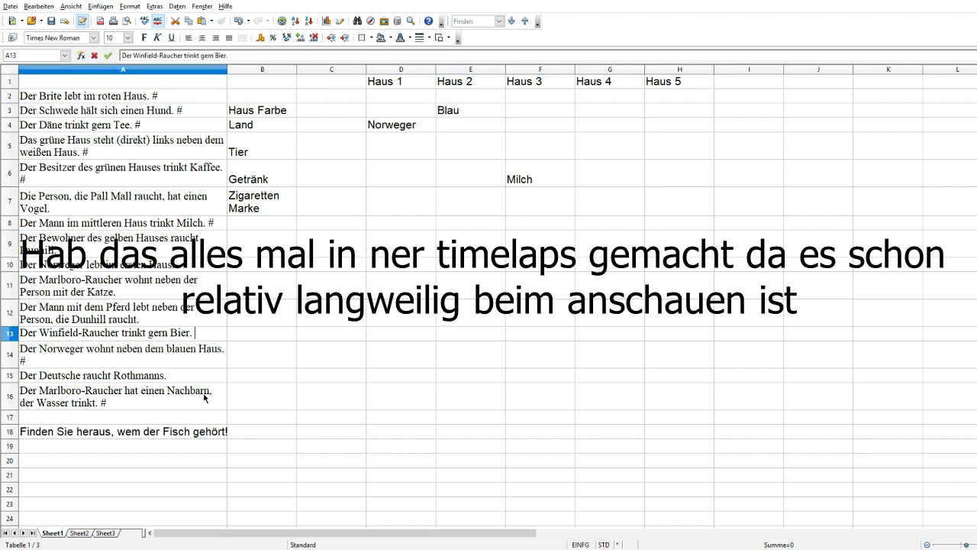
Remove the # marks from the water-drinking neighbour clue in A16 and the green house position clue in A5
{"action": "left_click", "coordinate": [204, 397]}
{"action": "key", "text": "F2"}
{"action": "key", "text": "BackSpace"}
{"action": "key", "text": "BackSpace"}
{"action": "left_click", "coordinate": [153, 145]}
{"action": "key", "text": "F2"}
{"action": "key", "text": "BackSpace"}
{"action": "key", "text": "BackSpace"}
Remove the # marks from the clues about the Däne, the Schwede and the Brite in A4, A3 and A2
{"action": "left_click", "coordinate": [191, 110]}
{"action": "key", "text": "F2"}
{"action": "key", "text": "BackSpace"}
{"action": "key", "text": "BackSpace"}
{"action": "key", "text": "Up"}
{"action": "key", "text": "F2"}
{"action": "key", "text": "BackSpace"}
{"action": "key", "text": "BackSpace"}
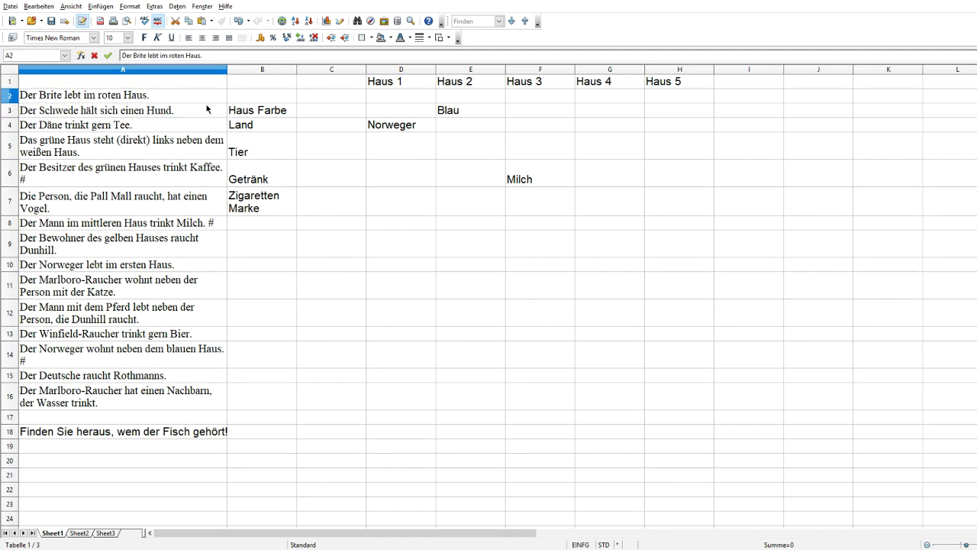
Complete the house colours with Rot in F3, Grün in G3, Weiß in H3 and Gelb in D3
{"action": "left_click", "coordinate": [524, 113]}
{"action": "type", "text": "Rot"}
{"action": "left_click", "coordinate": [617, 109]}
{"action": "type", "text": "Grün"}
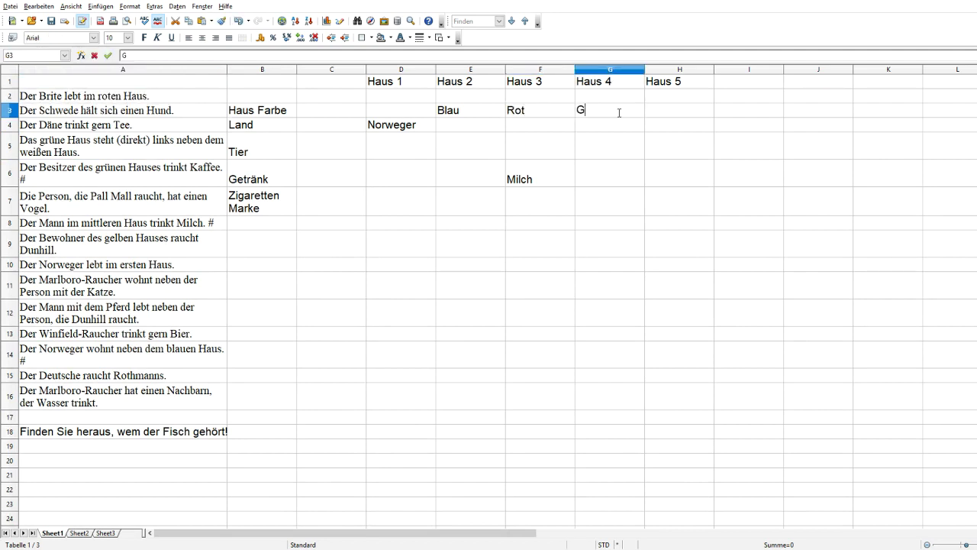
{"action": "left_click", "coordinate": [672, 107]}
{"action": "type", "text": "Weiß"}
{"action": "left_click", "coordinate": [401, 110]}
{"action": "type", "text": "Gelb"}
Remove the remaining # marks from the clues in A6, A8 and A14
{"action": "left_click", "coordinate": [122, 173]}
{"action": "key", "text": "F2"}
{"action": "key", "text": "BackSpace"}
{"action": "key", "text": "BackSpace"}
{"action": "left_click", "coordinate": [122, 223]}
{"action": "key", "text": "F2"}
{"action": "key", "text": "BackSpace"}
{"action": "key", "text": "BackSpace"}
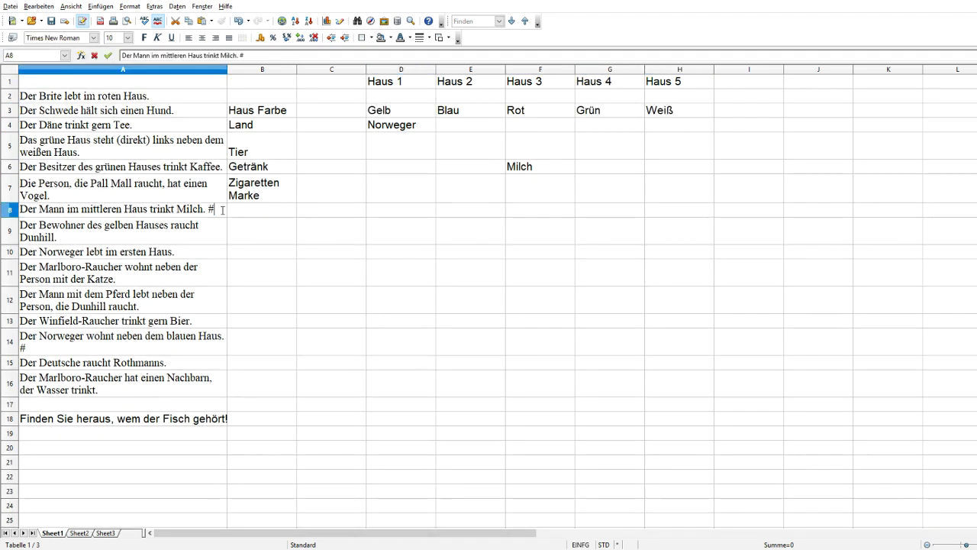
{"action": "double_click", "coordinate": [67, 350]}
{"action": "key", "text": "BackSpace"}
{"action": "key", "text": "BackSpace"}
{"action": "left_click", "coordinate": [517, 213]}
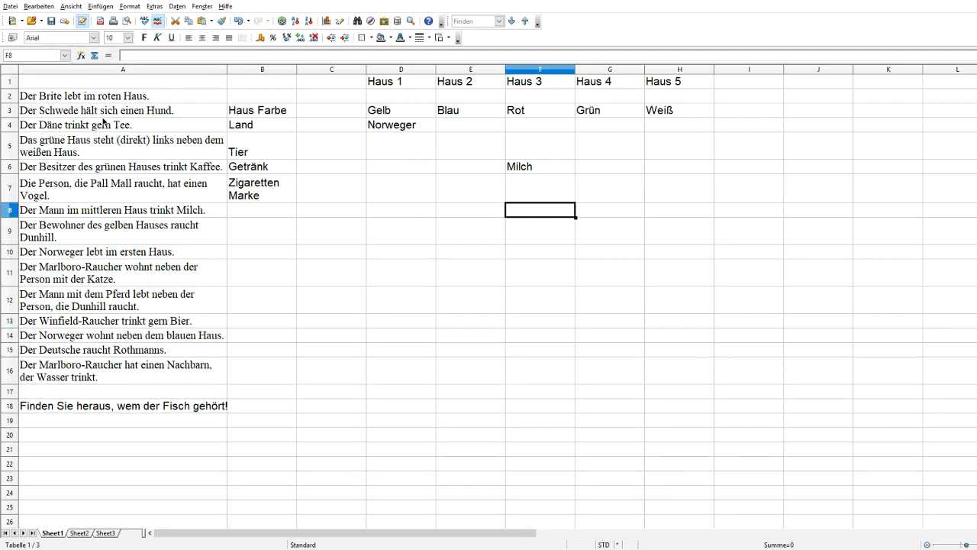
Enter Brite in F4 as the country of Haus 3 and Kaffe in G6 as the drink of Haus 4
{"action": "left_click", "coordinate": [516, 123]}
{"action": "type", "text": "Brite"}
{"action": "left_click", "coordinate": [538, 252]}
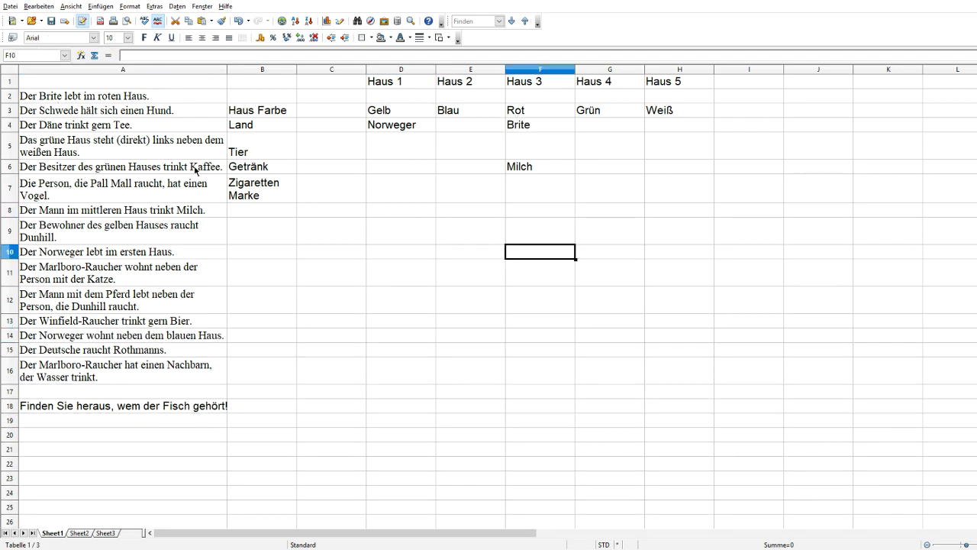
{"action": "left_click", "coordinate": [584, 166]}
{"action": "type", "text": "Kaffe"}
{"action": "left_click", "coordinate": [679, 371]}
Mark the clues in A10, A2, A5, A6 and A8 as used by appending #
{"action": "double_click", "coordinate": [184, 252]}
{"action": "type", "text": "#"}
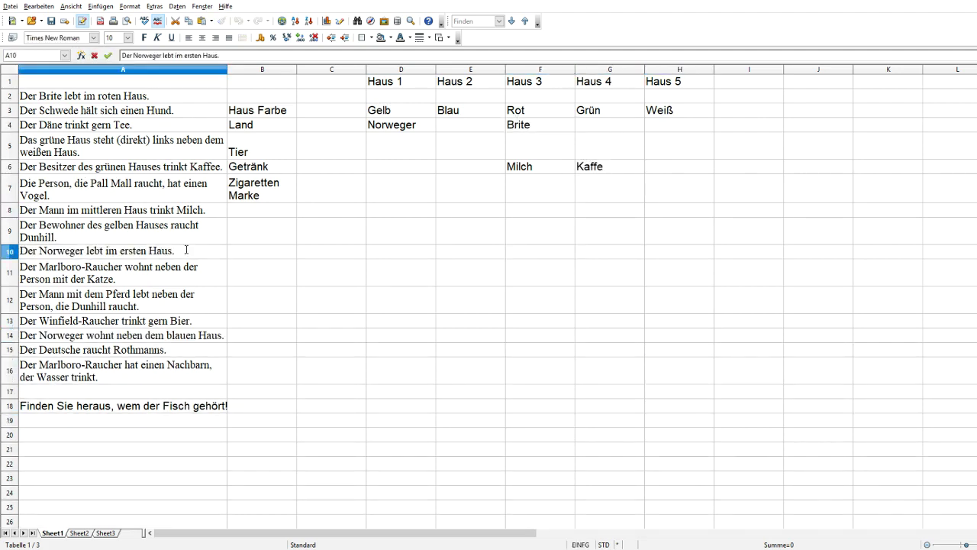
{"action": "double_click", "coordinate": [153, 96]}
{"action": "type", "text": "#"}
{"action": "double_click", "coordinate": [125, 150]}
{"action": "type", "text": "#"}
{"action": "double_click", "coordinate": [224, 167]}
{"action": "type", "text": "#"}
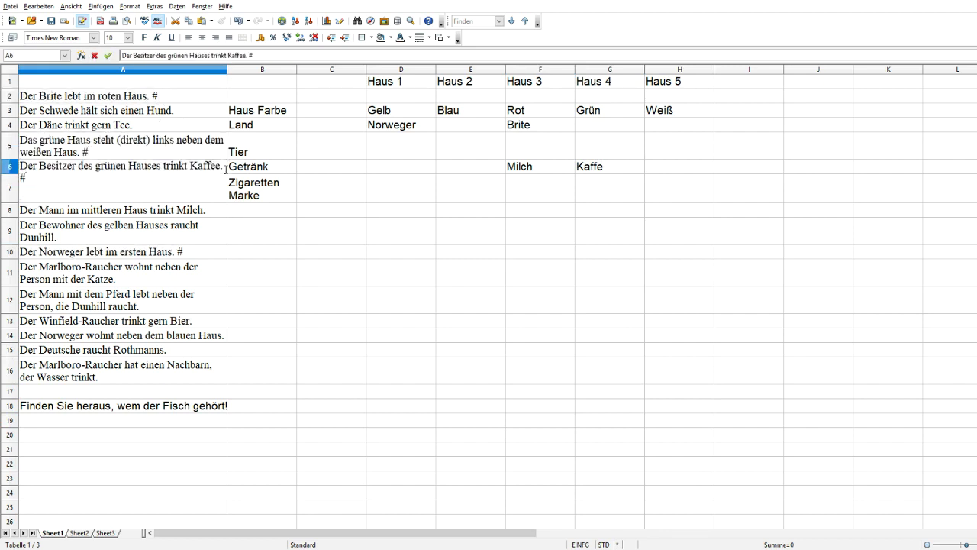
{"action": "double_click", "coordinate": [212, 210]}
{"action": "type", "text": "#"}
{"action": "left_click", "coordinate": [122, 404]}
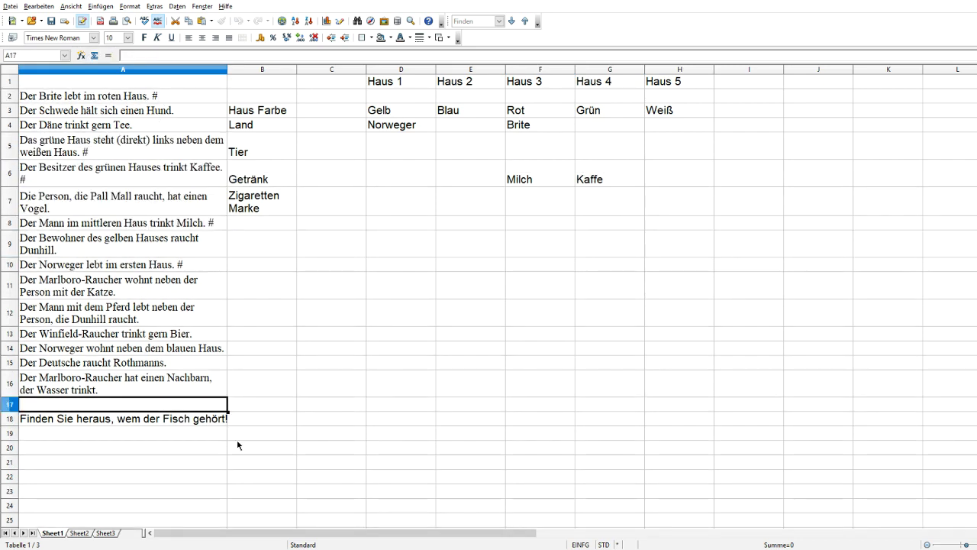
Enter Deutsch in H4 as the country and Rothmanns in H7 as the cigarette brand of Haus 5
{"action": "left_click", "coordinate": [677, 125]}
{"action": "type", "text": "Deutsch"}
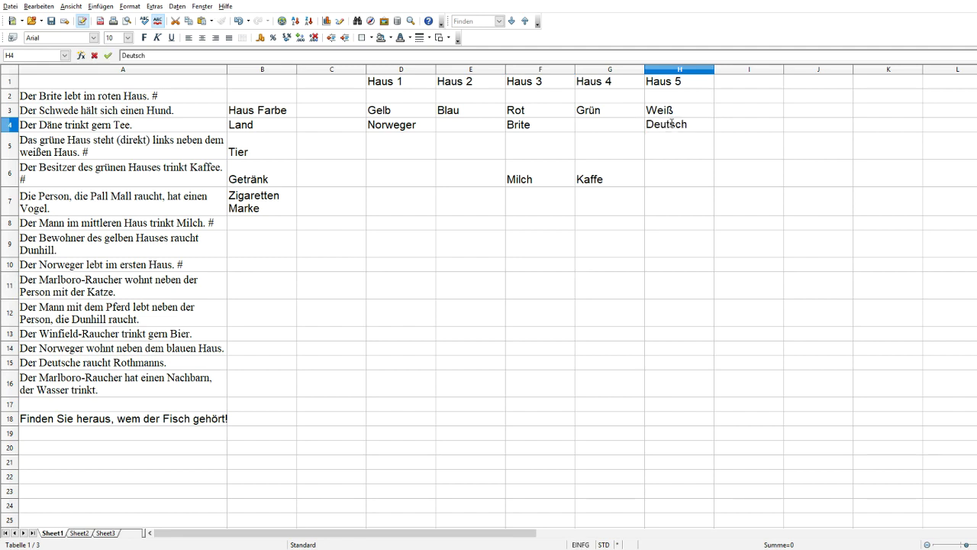
{"action": "left_click", "coordinate": [672, 200]}
{"action": "type", "text": "Rothman"}
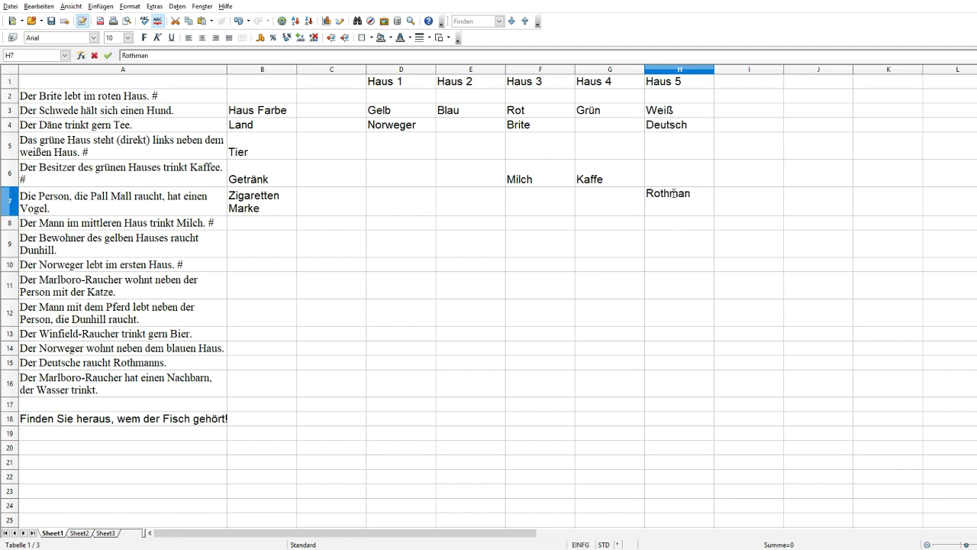
{"action": "type", "text": "ns"}
Mark the Rothmanns clue in A15 and the blue house neighbour clue in A14 as used by appending #
{"action": "double_click", "coordinate": [170, 363]}
{"action": "type", "text": "#"}
{"action": "double_click", "coordinate": [226, 349]}
{"action": "type", "text": "#"}
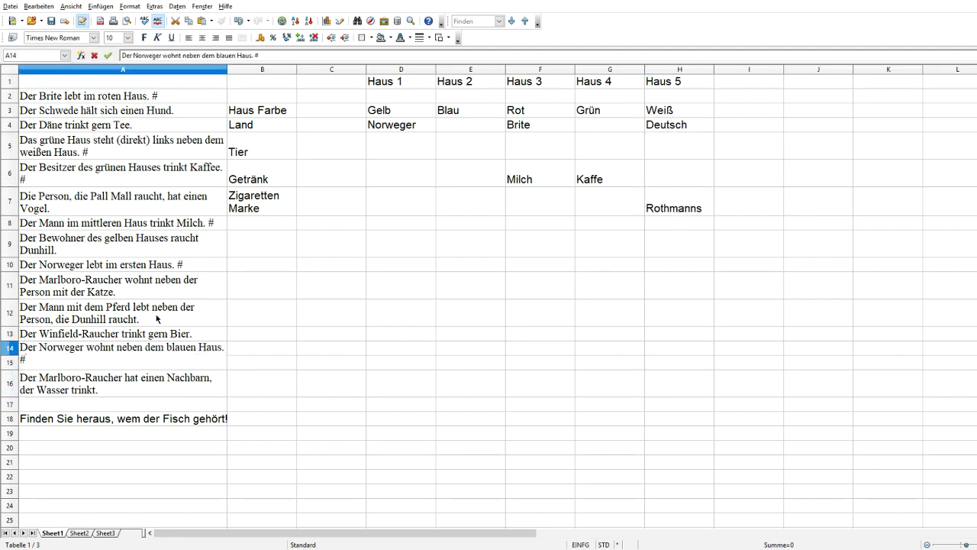
Enter Dunhill in D7 as the cigarette brand of Haus 1 and Pferd in E5 as the animal of Haus 2
{"action": "left_click", "coordinate": [386, 201]}
{"action": "type", "text": "Dunhill"}
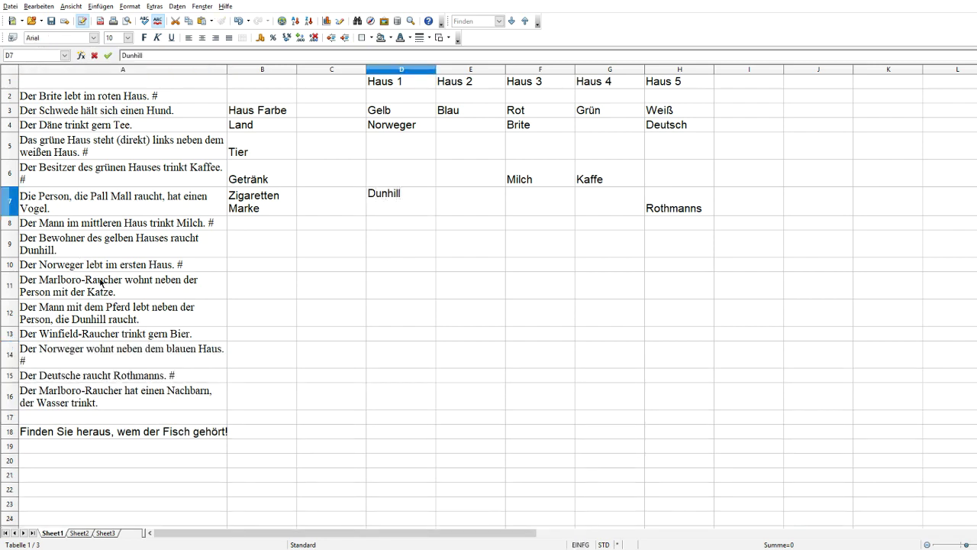
{"action": "left_click", "coordinate": [454, 148]}
{"action": "type", "text": "Pferd"}
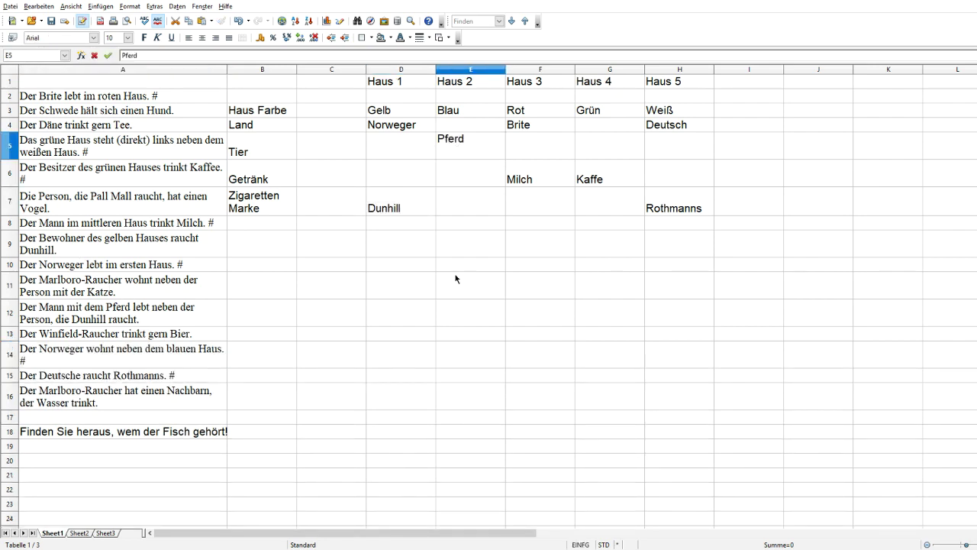
{"action": "left_click", "coordinate": [401, 285]}
Mark the horse owner clue in A12 and the yellow house Dunhill clue in A9 as used by appending #
{"action": "double_click", "coordinate": [142, 317]}
{"action": "type", "text": "#"}
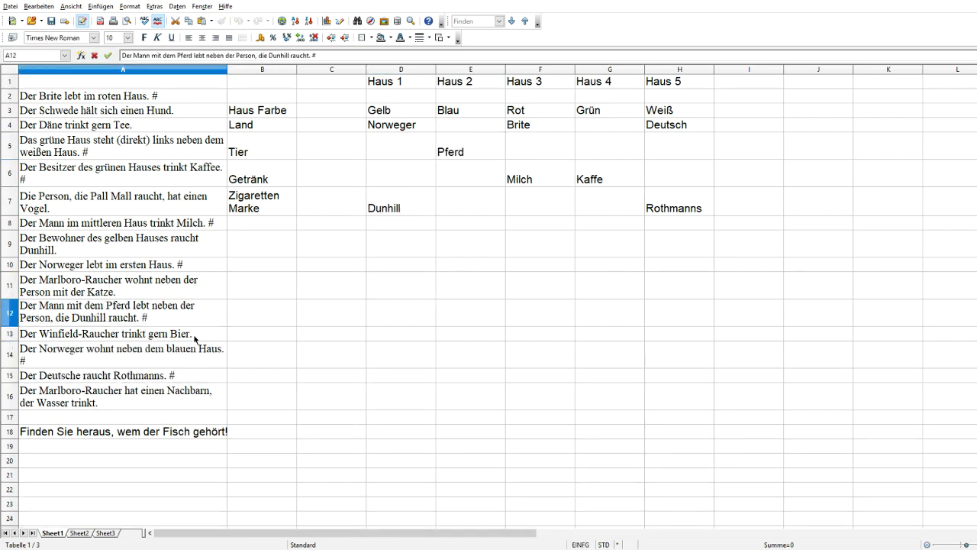
{"action": "left_click", "coordinate": [195, 339]}
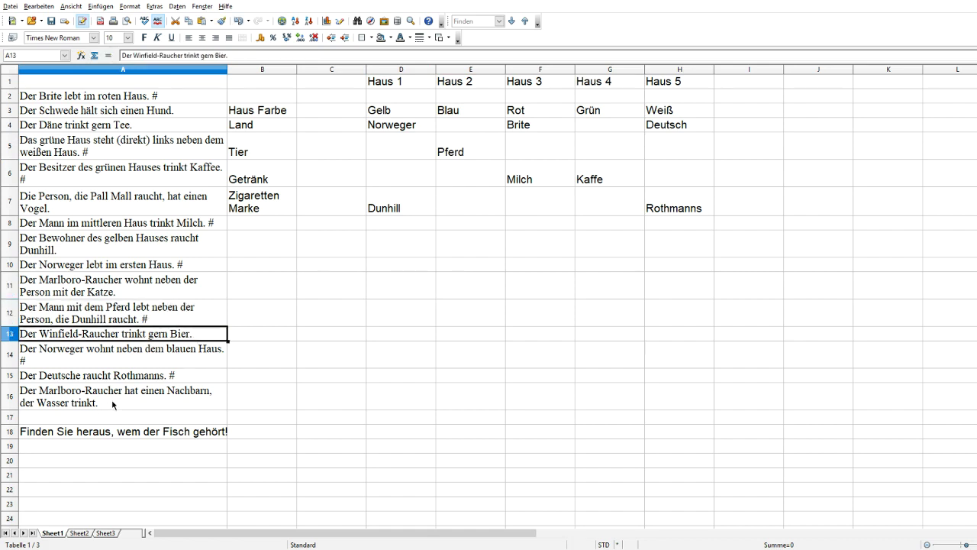
{"action": "left_click", "coordinate": [105, 189]}
{"action": "left_click", "coordinate": [129, 128]}
{"action": "left_click", "coordinate": [205, 114]}
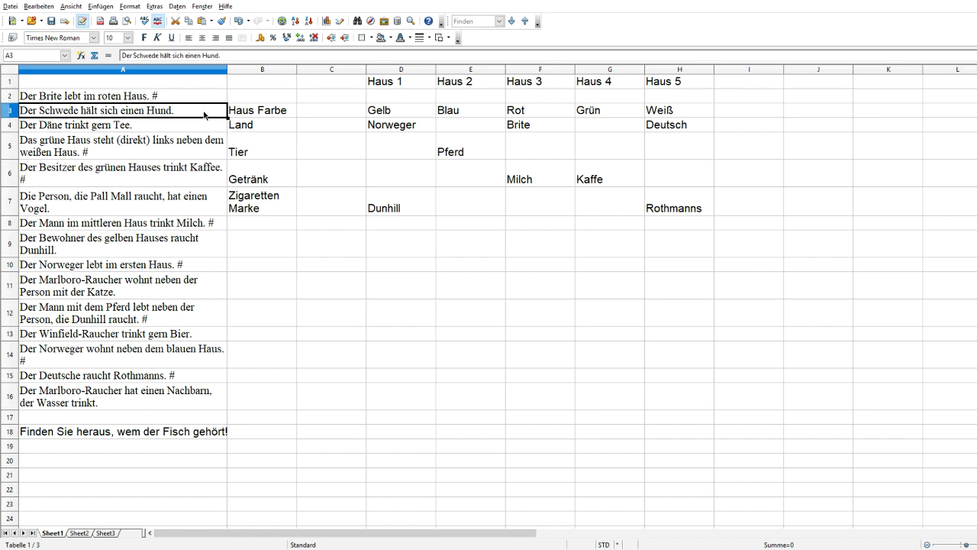
{"action": "double_click", "coordinate": [85, 252]}
{"action": "type", "text": "#"}
{"action": "left_click", "coordinate": [129, 294]}
{"action": "left_click", "coordinate": [174, 320]}
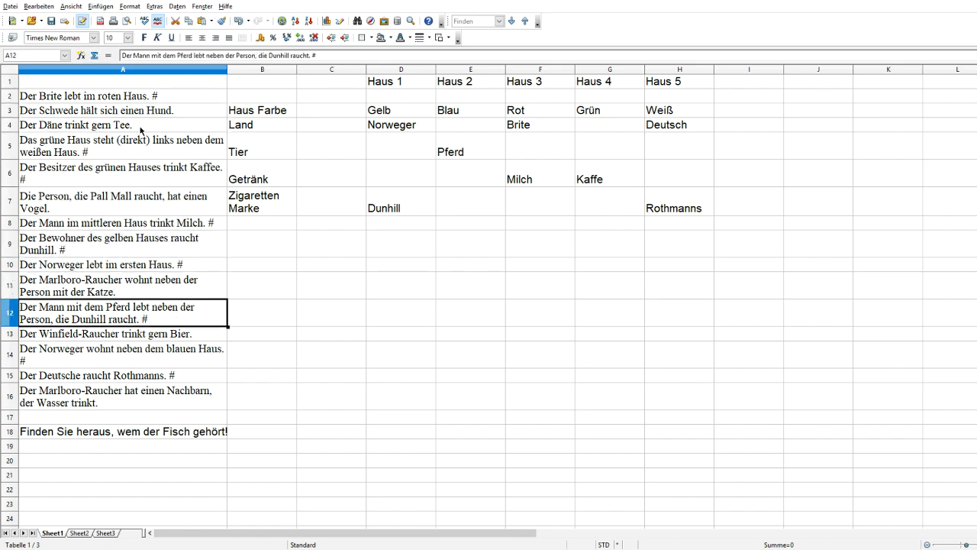
Enter Däne in E4 as the country and Tee in E6 as the drink of Haus 2
{"action": "left_click", "coordinate": [462, 129]}
{"action": "type", "text": "Däne"}
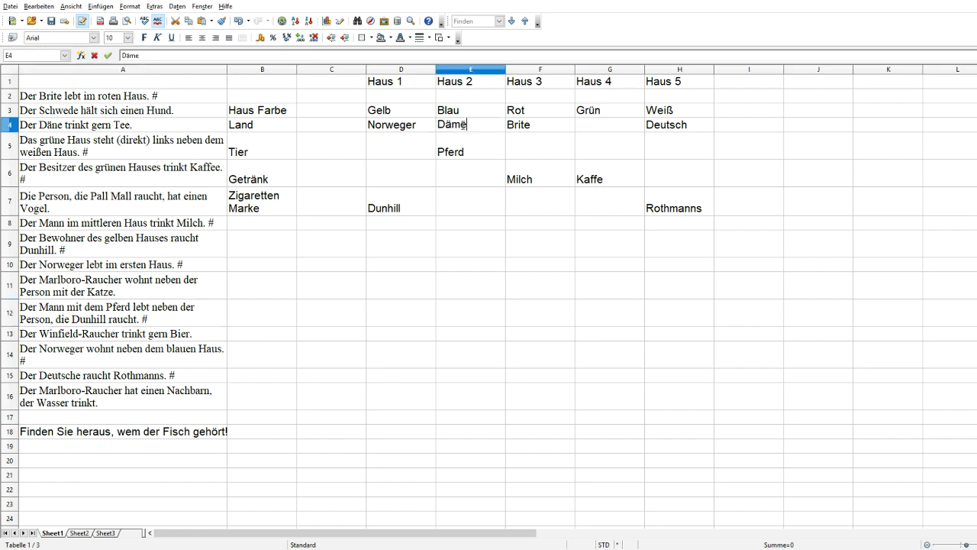
{"action": "key", "text": "Return"}
{"action": "key", "text": "Return"}
{"action": "type", "text": "Tee"}
Enter Schwede in G4 as the country and Hund in G5 as the animal of Haus 4
{"action": "left_click", "coordinate": [622, 125]}
{"action": "type", "text": "Schwede"}
{"action": "left_click", "coordinate": [624, 148]}
{"action": "type", "text": "Hund"}
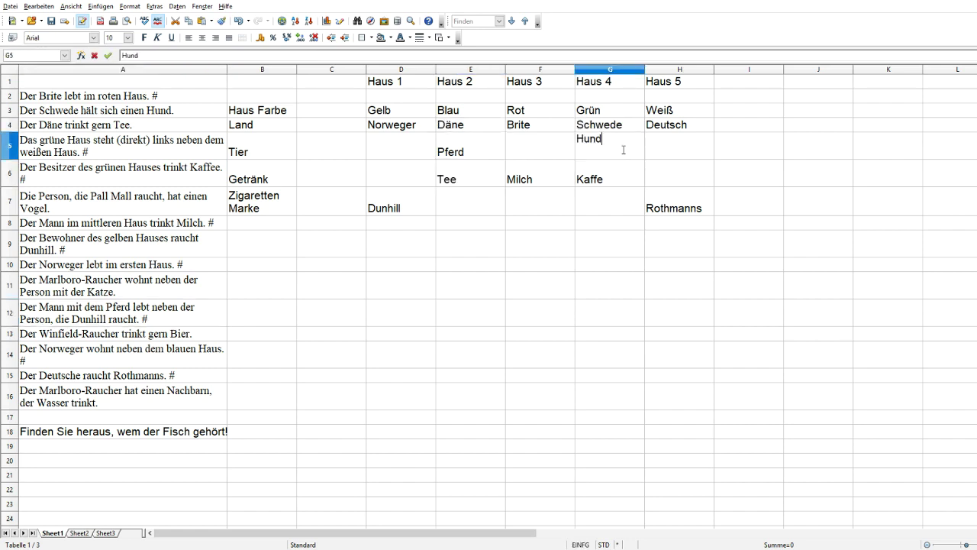
Mark the Swede dog clue in A3 and the Dane tea clue in A4 as used by appending #
{"action": "left_click", "coordinate": [500, 284]}
{"action": "left_click", "coordinate": [187, 105]}
{"action": "key", "text": "F2"}
{"action": "type", "text": "#"}
{"action": "key", "text": "Return"}
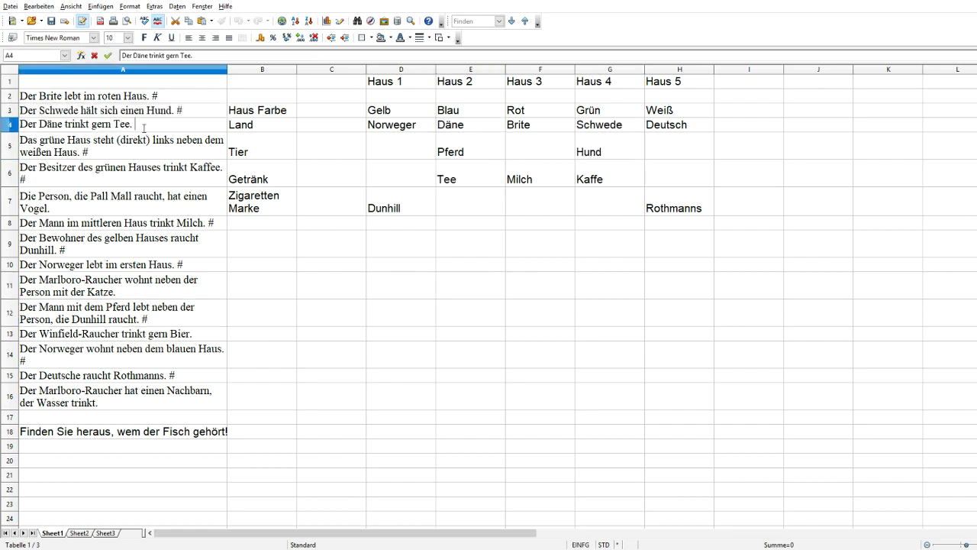
{"action": "key", "text": "F2"}
{"action": "type", "text": "#"}
Enter Katze in F5 as the animal of Haus 3 and mark the Marlboro cat clue in A11 as used with #
{"action": "left_click", "coordinate": [132, 294]}
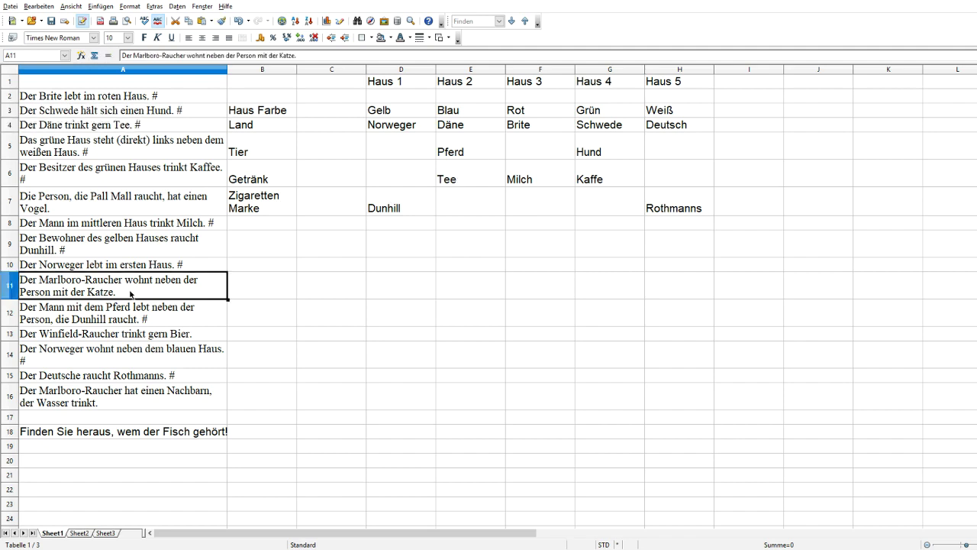
{"action": "left_click", "coordinate": [539, 149]}
{"action": "type", "text": "Katze"}
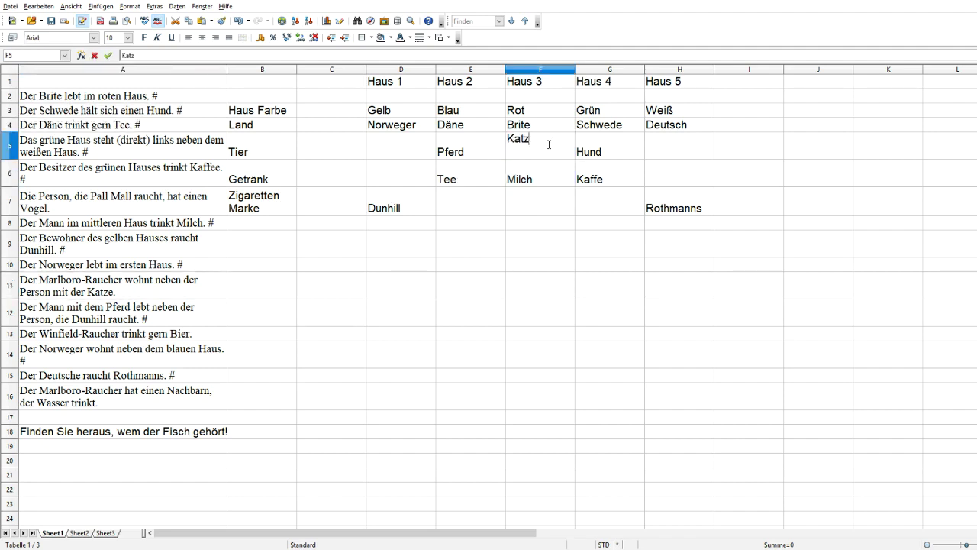
{"action": "left_click", "coordinate": [401, 285]}
{"action": "double_click", "coordinate": [133, 289]}
{"action": "type", "text": "#"}
Following the Marlboro water neighbour clue, enter Wasser in D5 under Haus 1 and Marlboro in E7 under Haus 2
{"action": "left_click", "coordinate": [109, 405]}
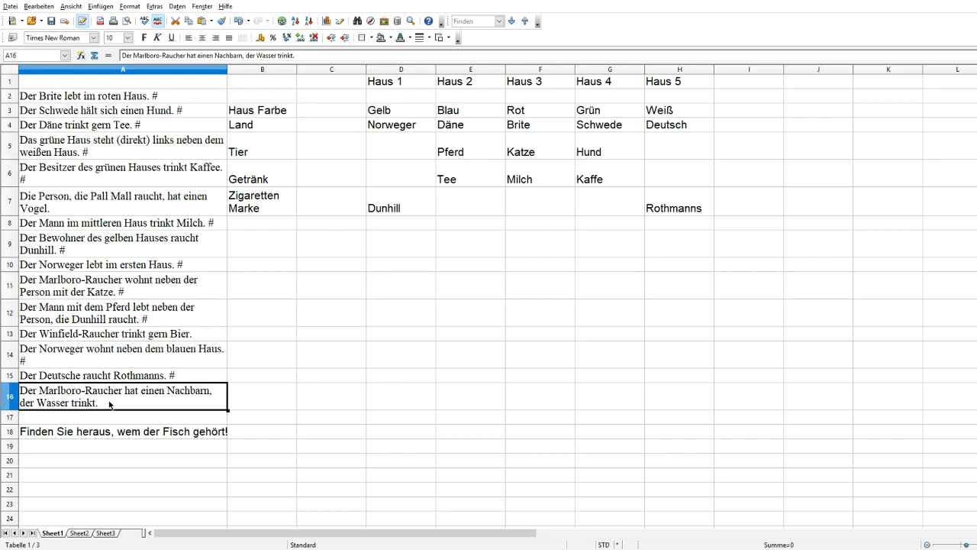
{"action": "left_click", "coordinate": [401, 149]}
{"action": "type", "text": "W"}
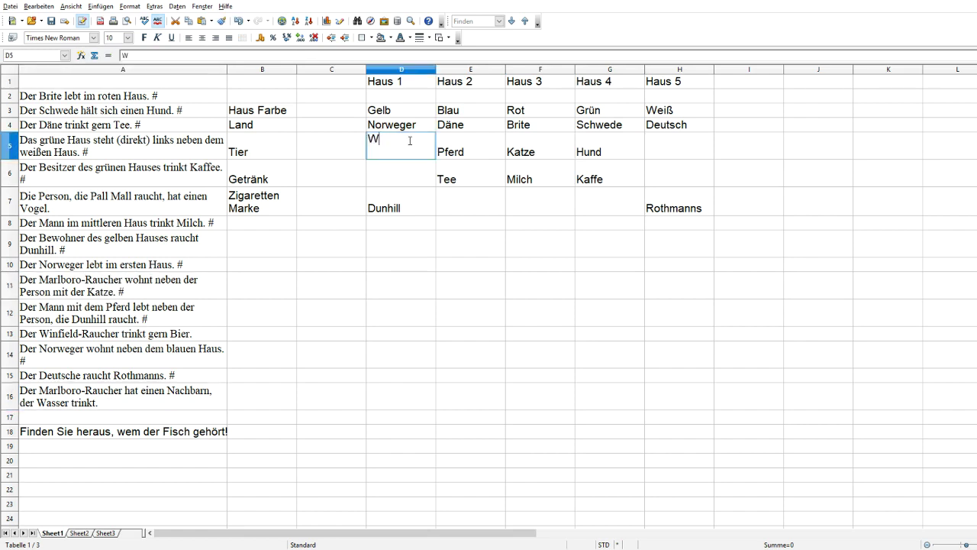
{"action": "type", "text": "asser"}
{"action": "left_click", "coordinate": [478, 204]}
{"action": "type", "text": "Marlboro"}
{"action": "key", "text": "Return"}
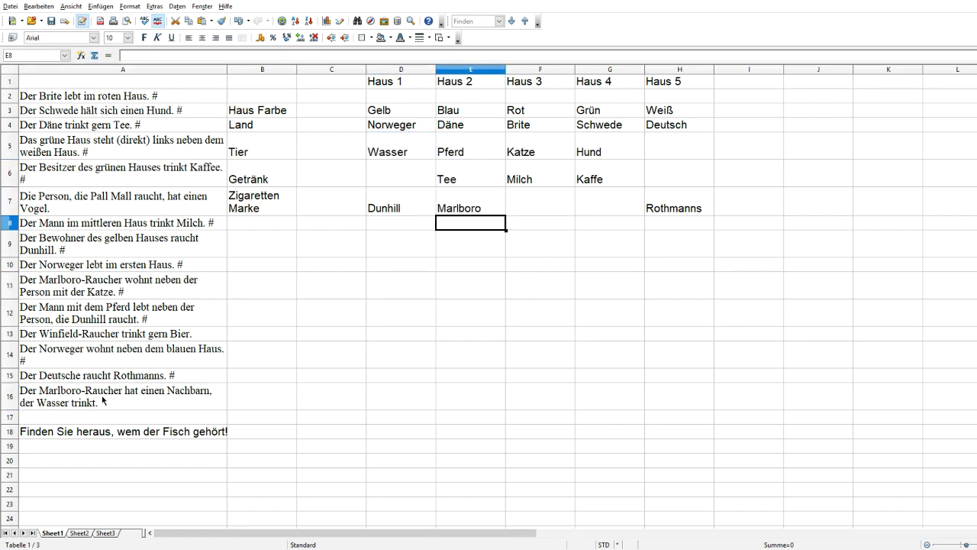
Move Wasser from the animal row in D5 to the drink row in D6 for Haus 1
{"action": "left_click", "coordinate": [402, 151]}
{"action": "left_click", "coordinate": [438, 190]}
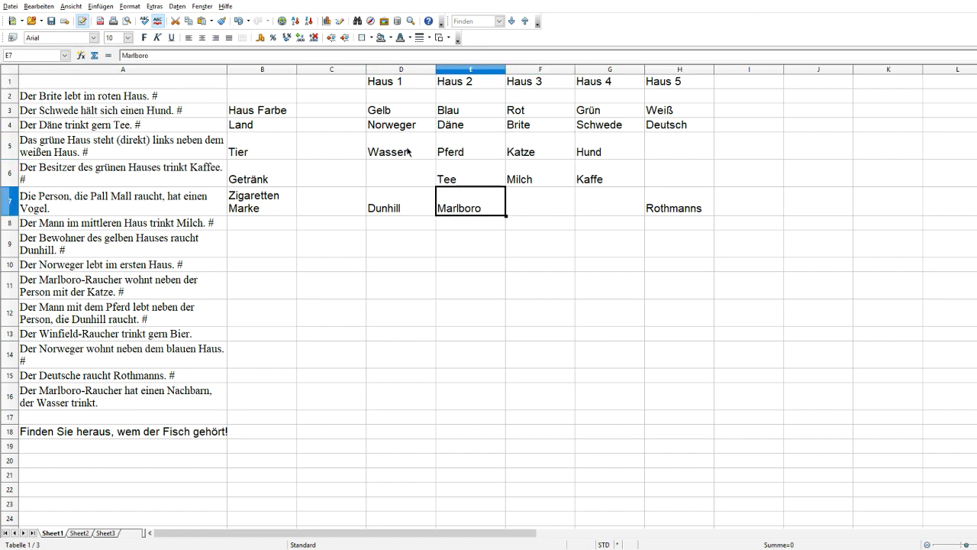
{"action": "left_click", "coordinate": [407, 152]}
{"action": "left_click", "coordinate": [200, 336]}
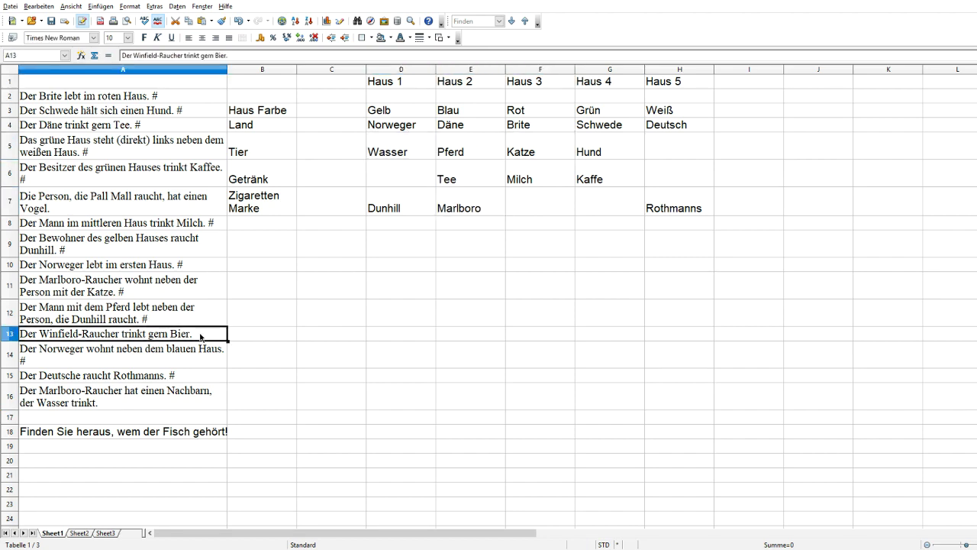
{"action": "left_click", "coordinate": [390, 152]}
{"action": "left_click_drag", "start_coordinate": [390, 152], "coordinate": [391, 180]}
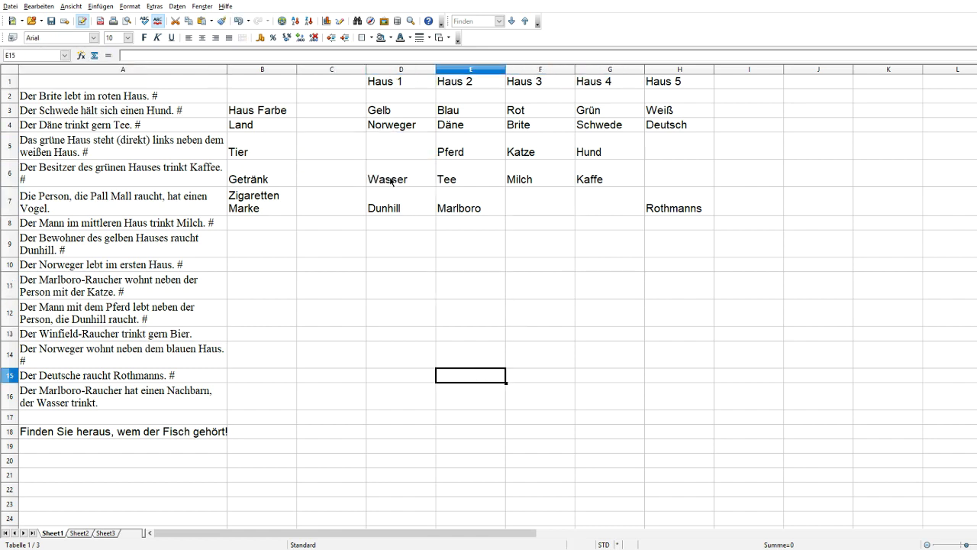
Clear all the attribute entries of the five houses from D3:H7 to restart the puzzle
{"action": "left_click", "coordinate": [471, 207]}
{"action": "double_click", "coordinate": [485, 203]}
{"action": "key", "text": "ctrl+z"}
{"action": "key", "text": "ctrl+z"}
{"action": "key", "text": "ctrl+z"}
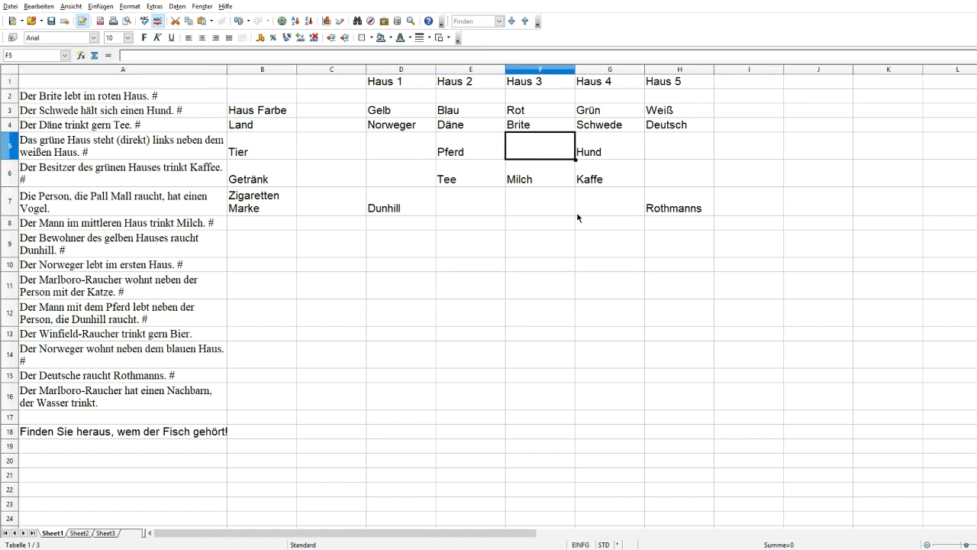
{"action": "key", "text": "ctrl+z"}
{"action": "key", "text": "ctrl+z"}
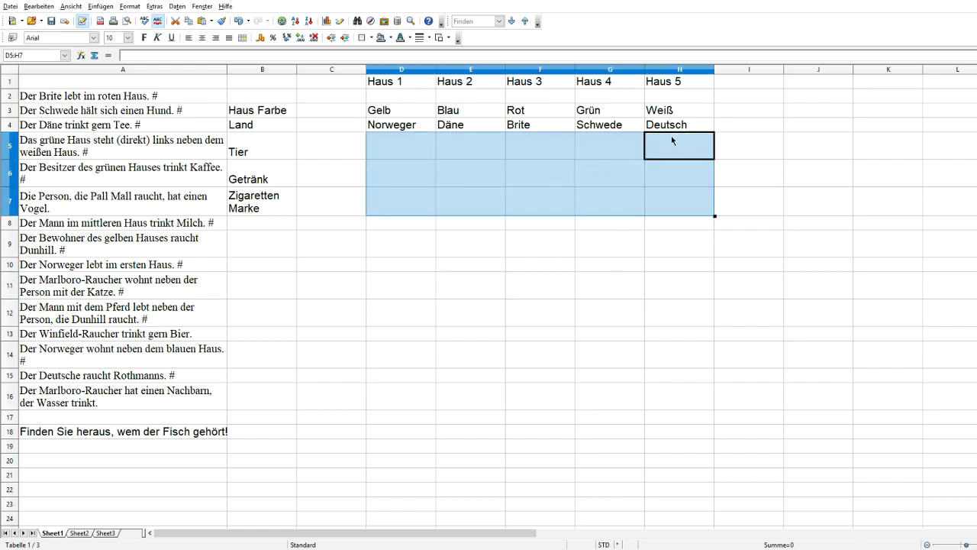
{"action": "key", "text": "ctrl+z"}
{"action": "key", "text": "ctrl+z"}
Enter Norweger in D4 as the country of Haus 1
{"action": "left_click", "coordinate": [396, 132]}
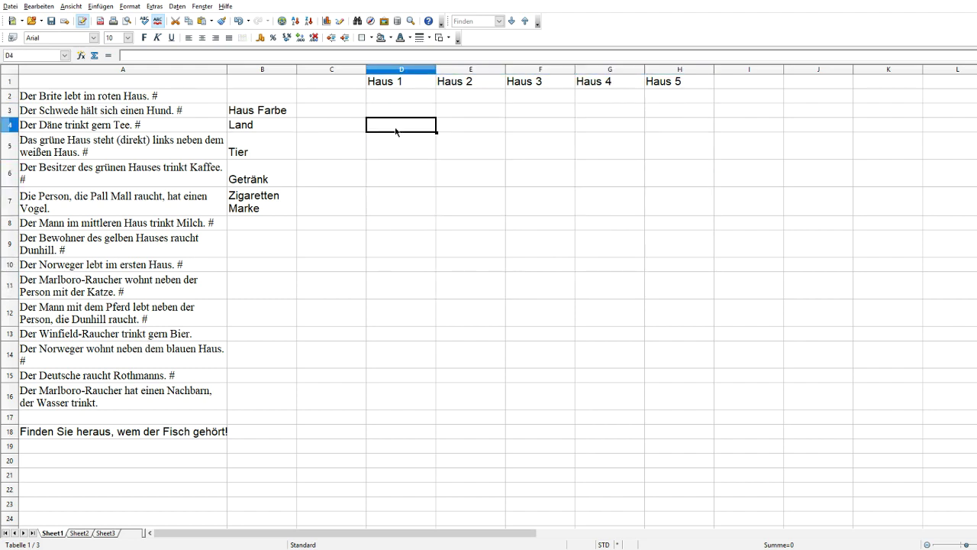
{"action": "type", "text": "Nrowe"}
{"action": "key", "text": "BackSpace"}
{"action": "key", "text": "BackSpace"}
{"action": "key", "text": "BackSpace"}
{"action": "key", "text": "BackSpace"}
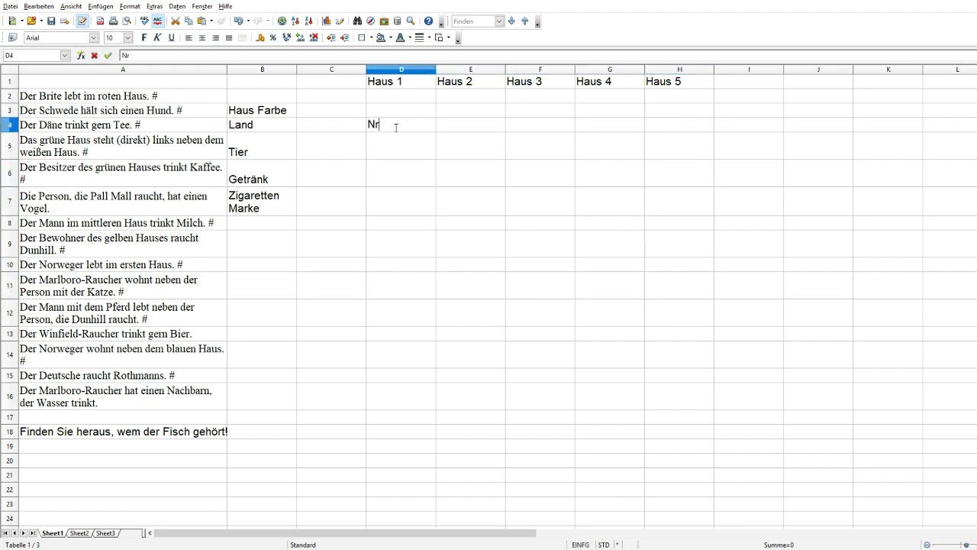
{"action": "type", "text": "orwefe"}
{"action": "key", "text": "BackSpace"}
{"action": "key", "text": "BackSpace"}
{"action": "type", "text": "ger"}
Enter Milch in F5 under Haus 3
{"action": "left_click", "coordinate": [531, 137]}
{"action": "double_click", "coordinate": [531, 137]}
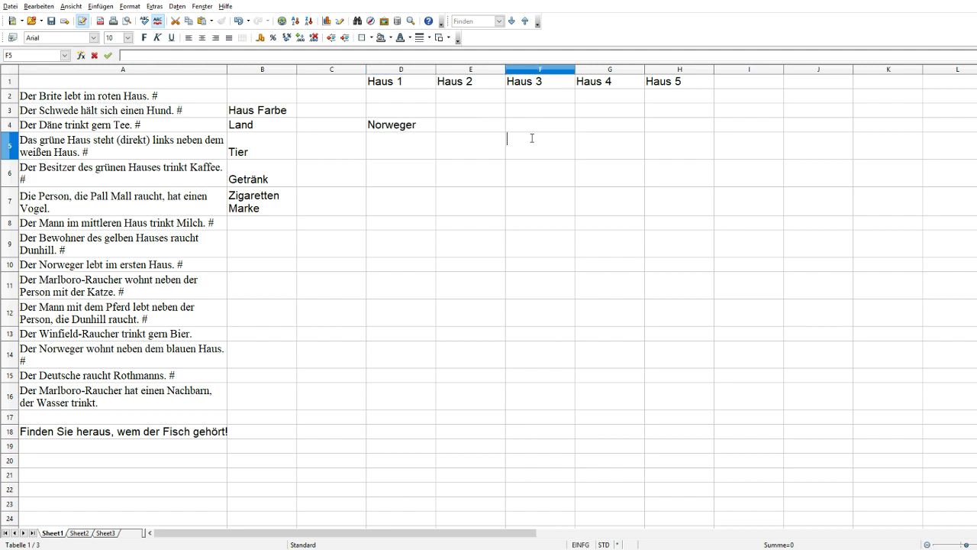
{"action": "type", "text": "milc"}
{"action": "key", "text": "BackSpace"}
{"action": "key", "text": "BackSpace"}
{"action": "key", "text": "BackSpace"}
{"action": "key", "text": "BackSpace"}
{"action": "type", "text": "Milchg"}
{"action": "key", "text": "BackSpace"}
Enter Blau in E3 as the colour of Haus 2
{"action": "left_click", "coordinate": [481, 113]}
{"action": "type", "text": "Blau"}
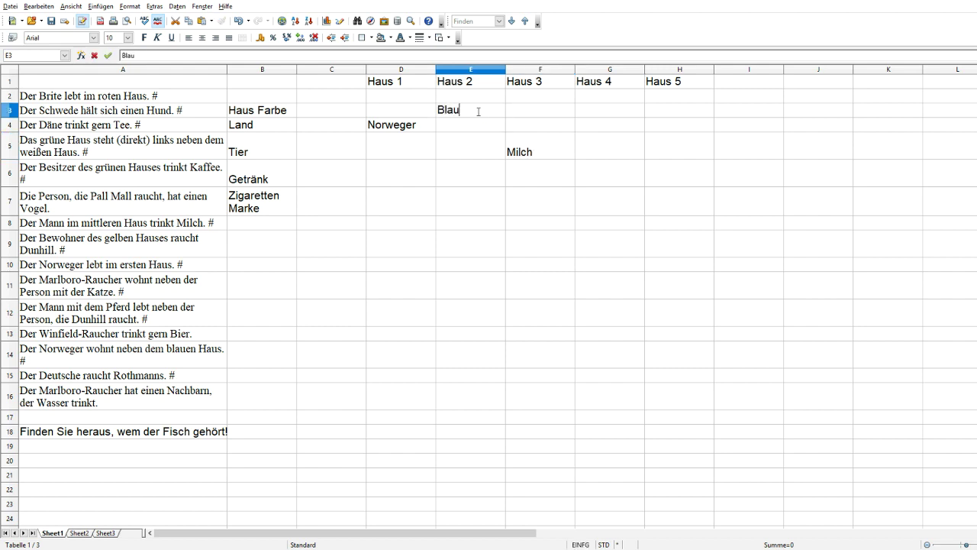
{"action": "key", "text": "BackSpace"}
{"action": "key", "text": "BackSpace"}
{"action": "key", "text": "BackSpace"}
{"action": "key", "text": "BackSpace"}
{"action": "type", "text": "Blau"}
Enter Grün in F3 as the colour of Haus 3 and Weiß in G3 as the colour of Haus 4
{"action": "left_click", "coordinate": [605, 111]}
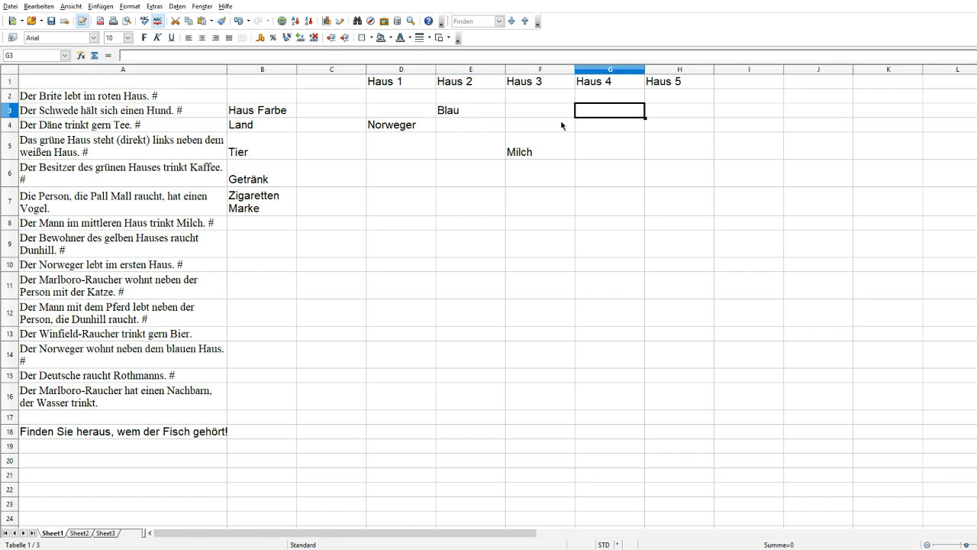
{"action": "left_click", "coordinate": [564, 114]}
{"action": "left_click", "coordinate": [603, 111]}
{"action": "left_click", "coordinate": [558, 114]}
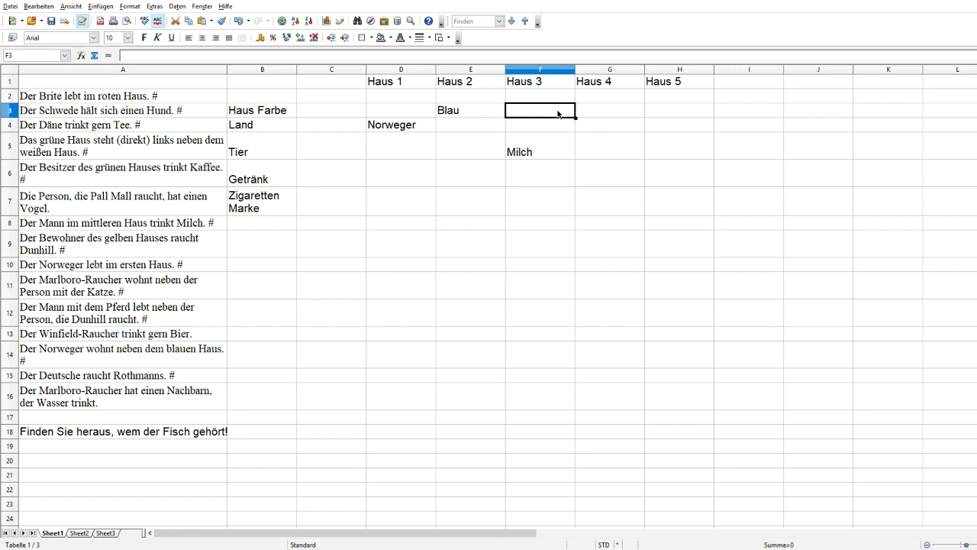
{"action": "type", "text": "Gr"}
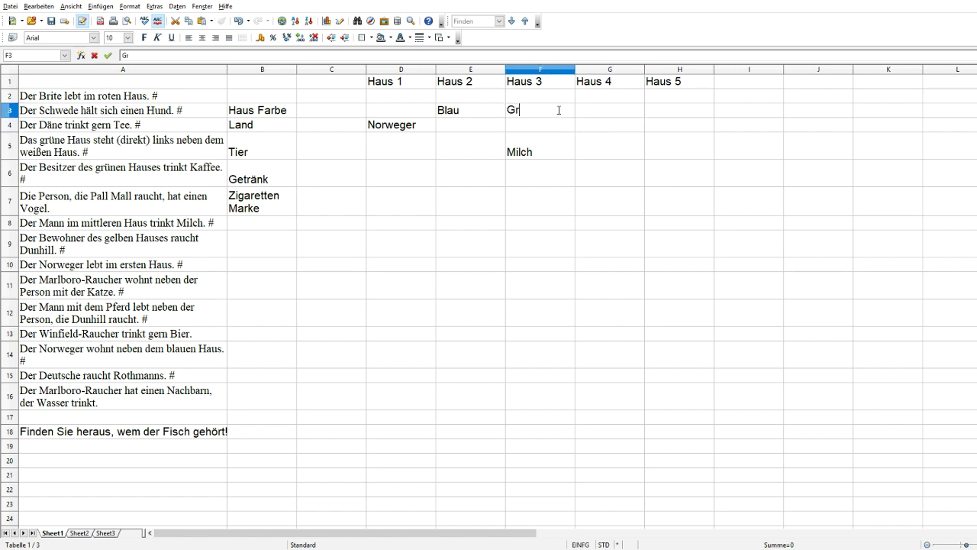
{"action": "type", "text": "ün"}
{"action": "left_click", "coordinate": [628, 109]}
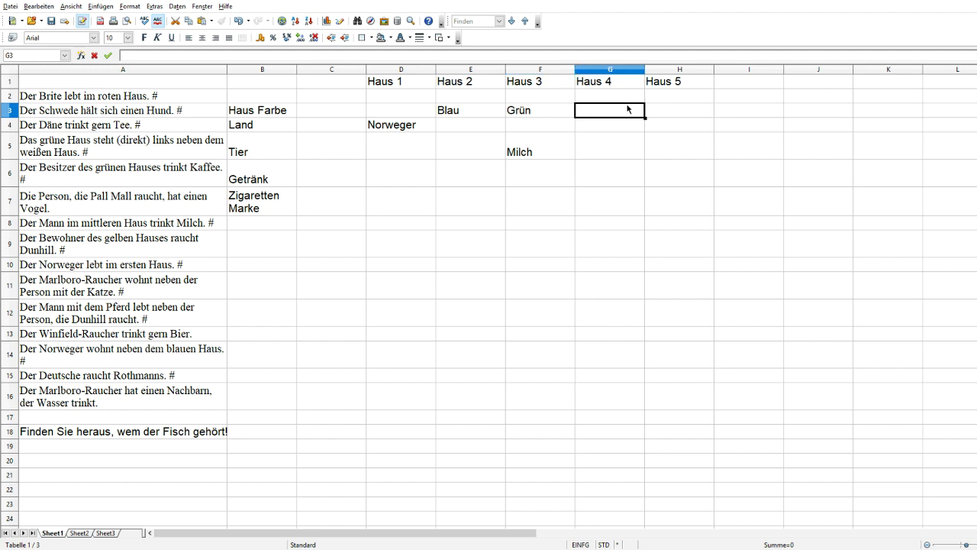
{"action": "type", "text": "Weiß"}
Enter Rot in H3 as the colour of Haus 5 and Gelb in D3 as the colour of Haus 1
{"action": "left_click", "coordinate": [674, 110]}
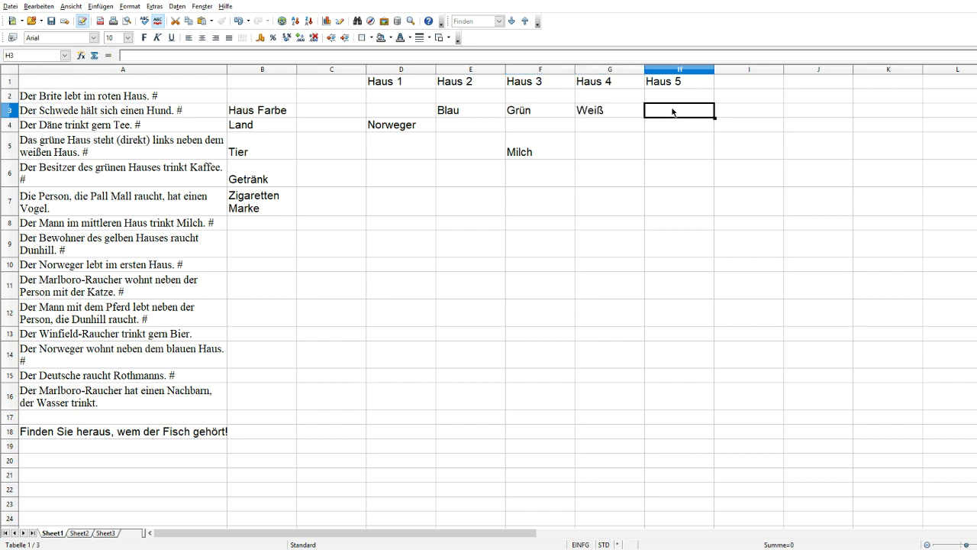
{"action": "type", "text": "Rot"}
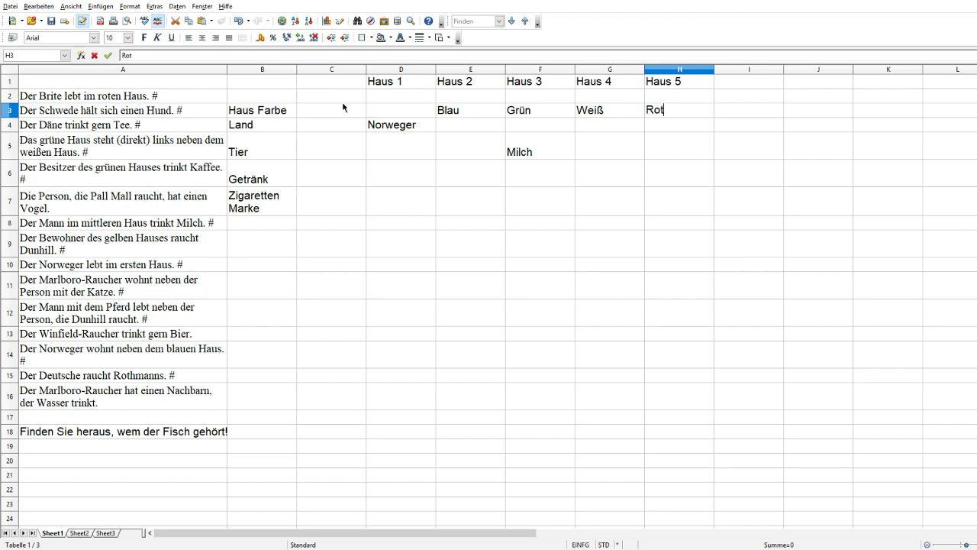
{"action": "left_click", "coordinate": [373, 109]}
{"action": "type", "text": "Gelb"}
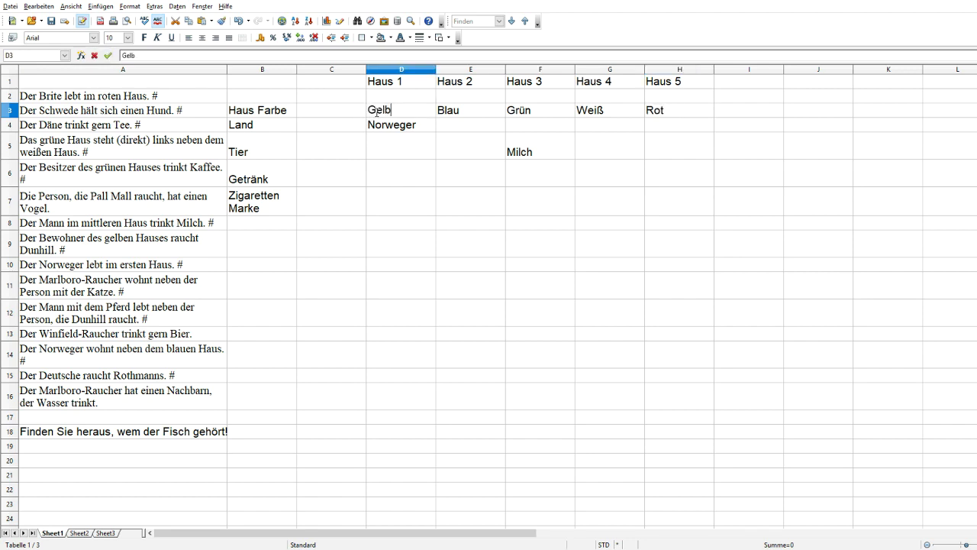
Enter Brite in H4 as the country of Haus 5
{"action": "left_click", "coordinate": [489, 286]}
{"action": "left_click", "coordinate": [668, 131]}
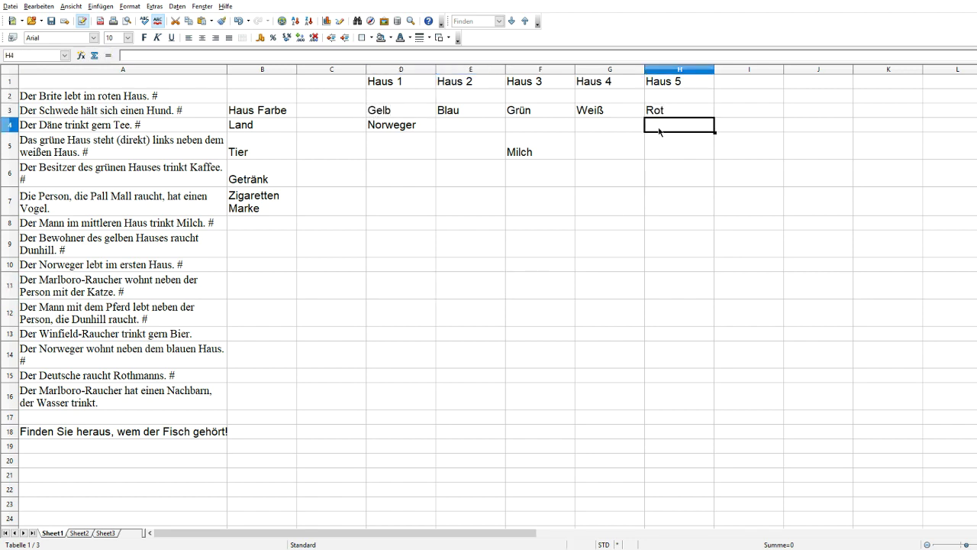
{"action": "type", "text": "Brite"}
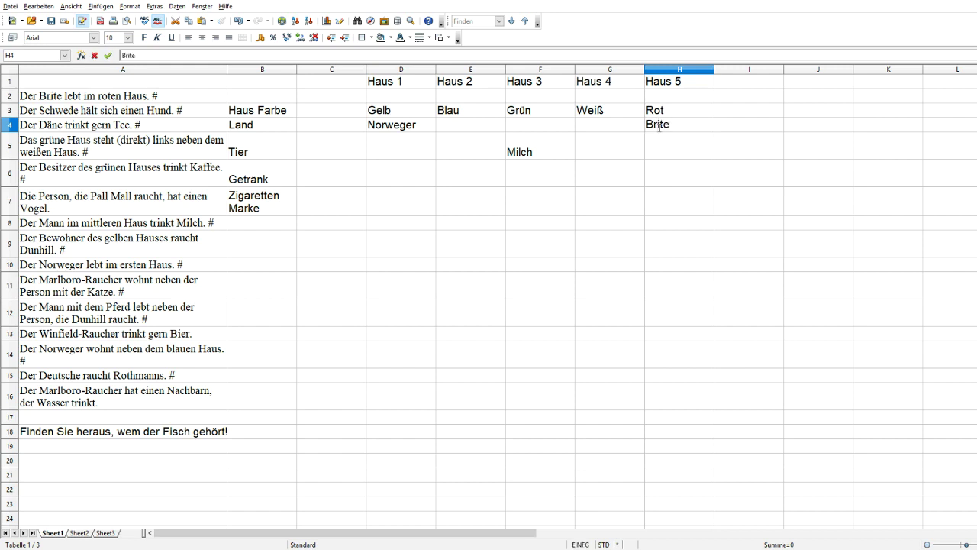
Remove the trailing # marks from the clues in A2 through A5
{"action": "left_click", "coordinate": [173, 96]}
{"action": "key", "text": "F2"}
{"action": "key", "text": "BackSpace"}
{"action": "key", "text": "BackSpace"}
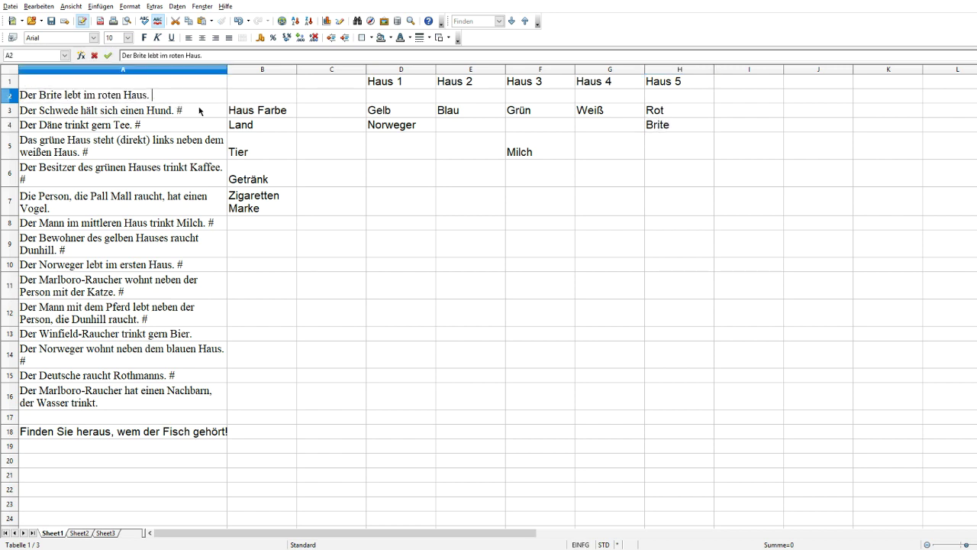
{"action": "key", "text": "Return"}
{"action": "key", "text": "F2"}
{"action": "key", "text": "BackSpace"}
{"action": "key", "text": "BackSpace"}
{"action": "key", "text": "Return"}
{"action": "key", "text": "F2"}
{"action": "key", "text": "BackSpace"}
{"action": "key", "text": "BackSpace"}
{"action": "key", "text": "Return"}
{"action": "key", "text": "F2"}
{"action": "key", "text": "BackSpace"}
{"action": "key", "text": "BackSpace"}
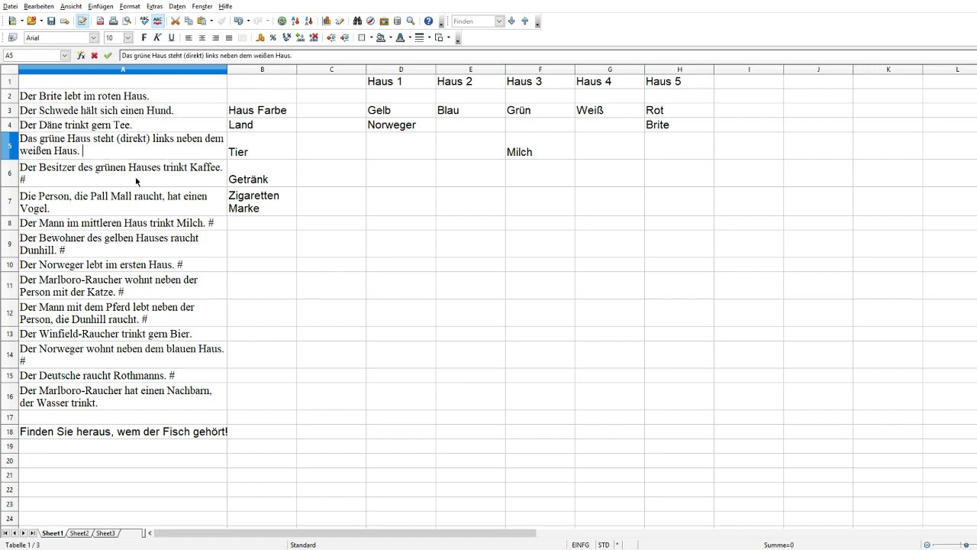
{"action": "key", "text": "Return"}
Remove the trailing # marks from the clues in A6, A8, A9 and A10
{"action": "left_click", "coordinate": [112, 194]}
{"action": "double_click", "coordinate": [115, 182]}
{"action": "key", "text": "BackSpace"}
{"action": "key", "text": "BackSpace"}
{"action": "left_click", "coordinate": [221, 223]}
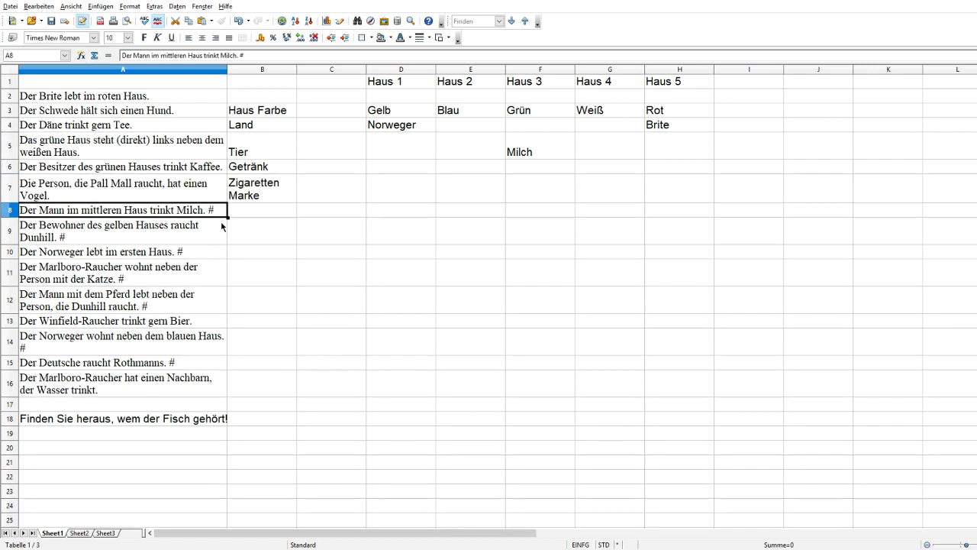
{"action": "key", "text": "F2"}
{"action": "key", "text": "BackSpace"}
{"action": "key", "text": "Return"}
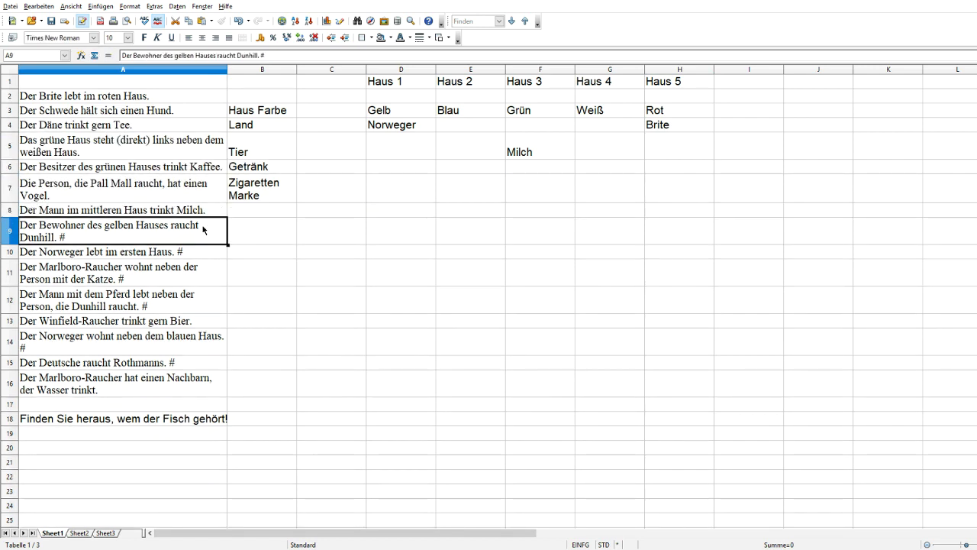
{"action": "key", "text": "F2"}
{"action": "key", "text": "BackSpace"}
{"action": "key", "text": "BackSpace"}
{"action": "key", "text": "Return"}
{"action": "key", "text": "F2"}
{"action": "key", "text": "BackSpace"}
{"action": "key", "text": "BackSpace"}
{"action": "key", "text": "Return"}
Remove the trailing # marks from the clues in A11, A12, A14 and A15
{"action": "key", "text": "F2"}
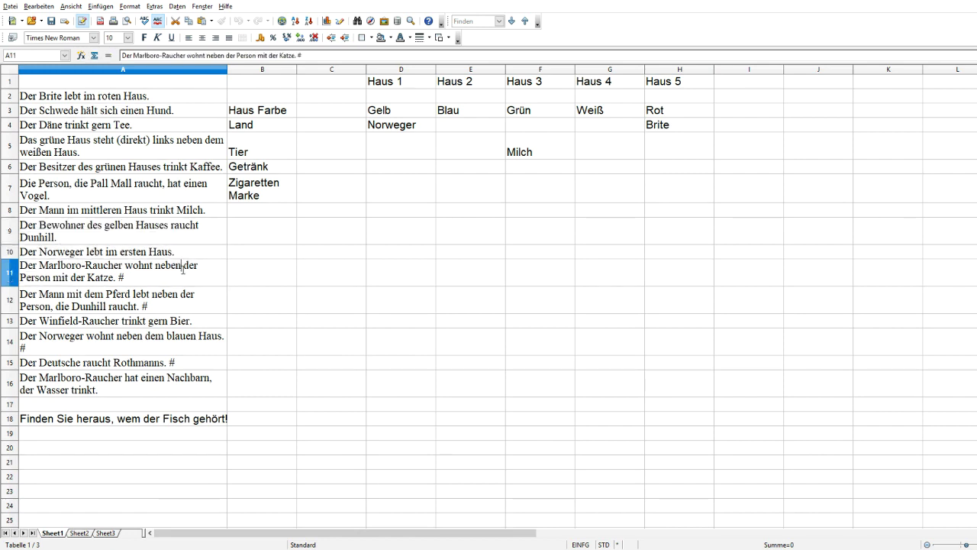
{"action": "key", "text": "BackSpace"}
{"action": "key", "text": "BackSpace"}
{"action": "key", "text": "Return"}
{"action": "key", "text": "F2"}
{"action": "key", "text": "BackSpace"}
{"action": "key", "text": "BackSpace"}
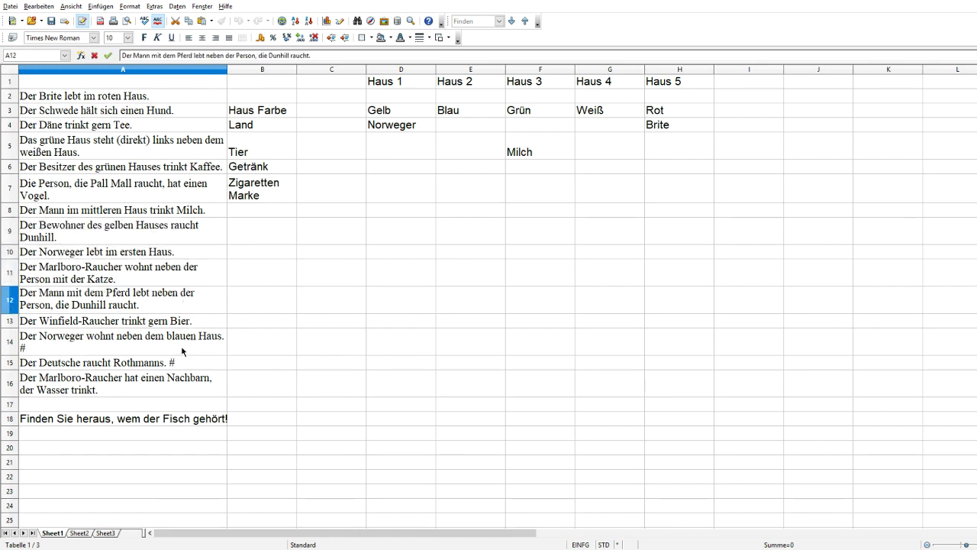
{"action": "key", "text": "Return"}
{"action": "key", "text": "Return"}
{"action": "key", "text": "F2"}
{"action": "key", "text": "BackSpace"}
{"action": "key", "text": "BackSpace"}
{"action": "key", "text": "Return"}
{"action": "key", "text": "F2"}
{"action": "key", "text": "BackSpace"}
{"action": "key", "text": "BackSpace"}
{"action": "key", "text": "BackSpace"}
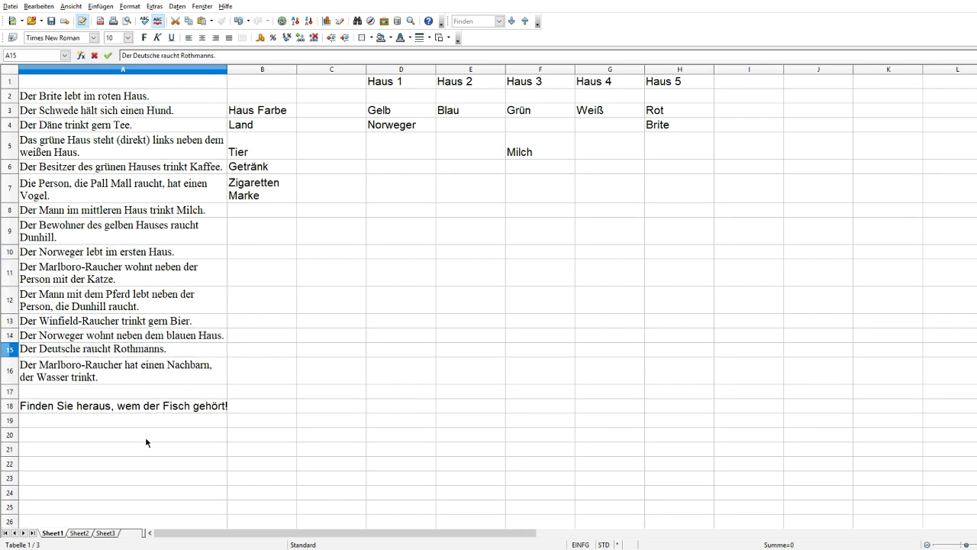
{"action": "left_click", "coordinate": [145, 448]}
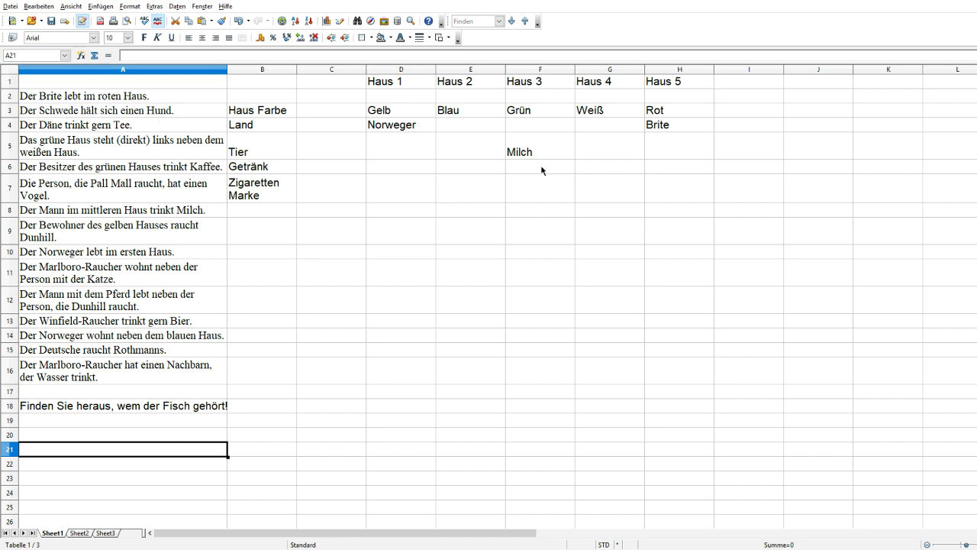
Move Milch from the animal row in F5 to the drink row in F6 for Haus 3
{"action": "left_click", "coordinate": [539, 144]}
{"action": "double_click", "coordinate": [527, 142]}
{"action": "left_click", "coordinate": [498, 191]}
{"action": "left_click_drag", "start_coordinate": [526, 147], "coordinate": [537, 181]}
{"action": "left_click", "coordinate": [428, 200]}
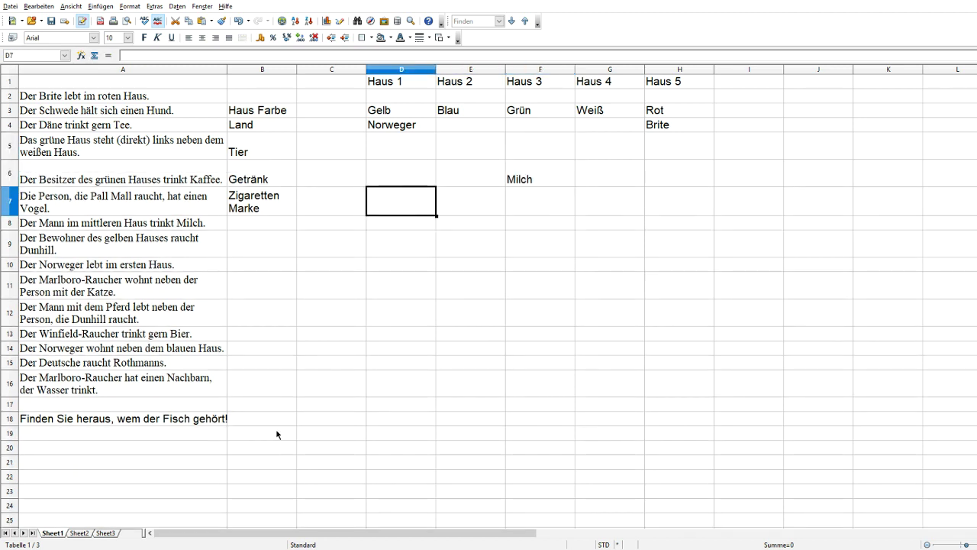
Append a trailing # to the clues in A5, A2 and A14
{"action": "left_click", "coordinate": [96, 503]}
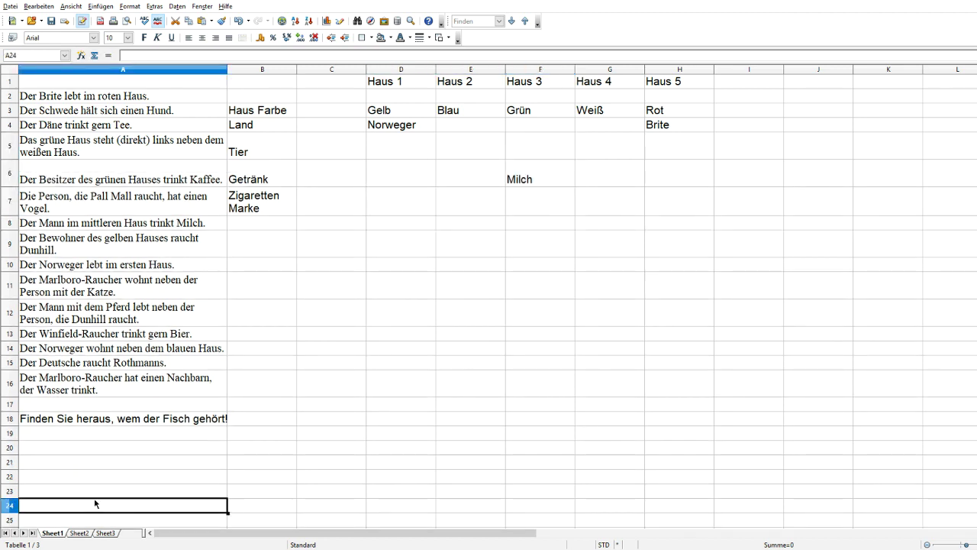
{"action": "double_click", "coordinate": [167, 174]}
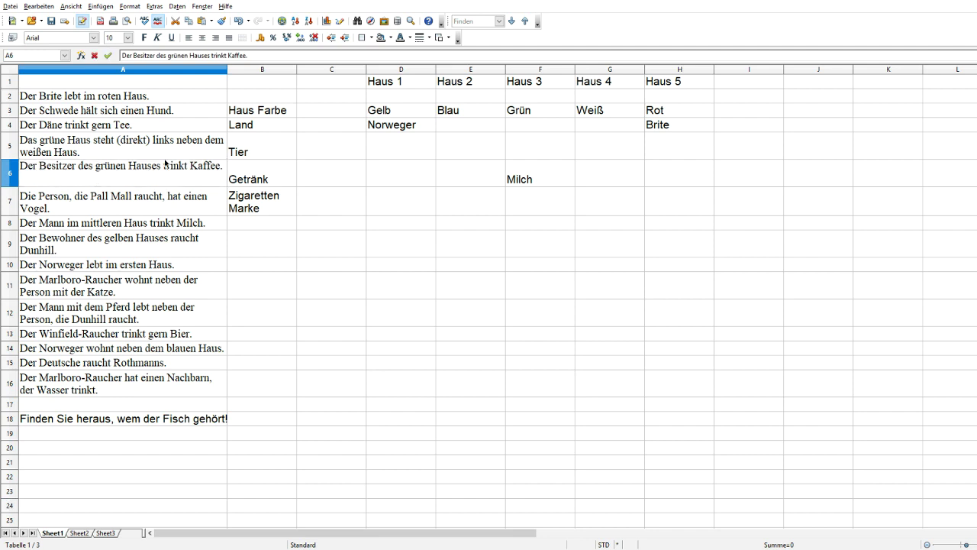
{"action": "double_click", "coordinate": [165, 152]}
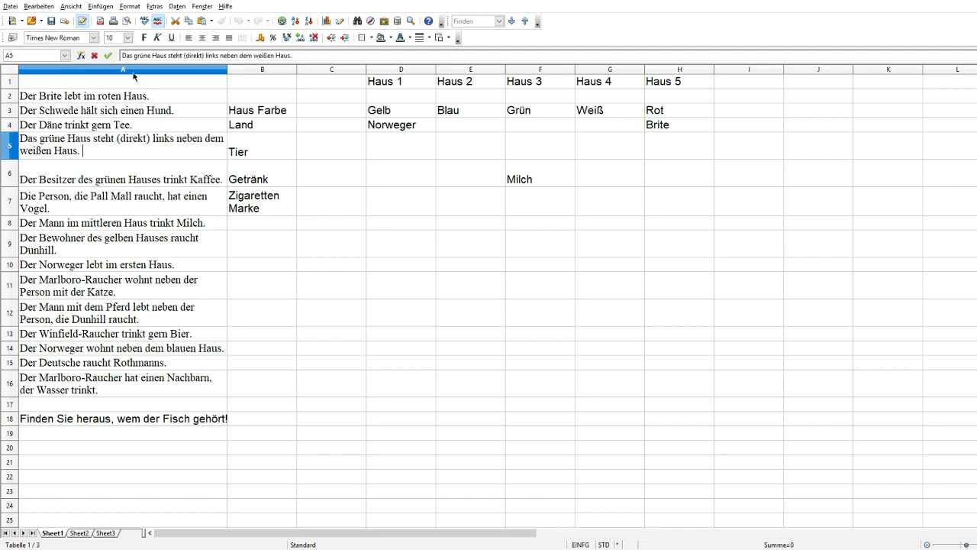
{"action": "type", "text": "#"}
{"action": "double_click", "coordinate": [165, 99]}
{"action": "type", "text": "#"}
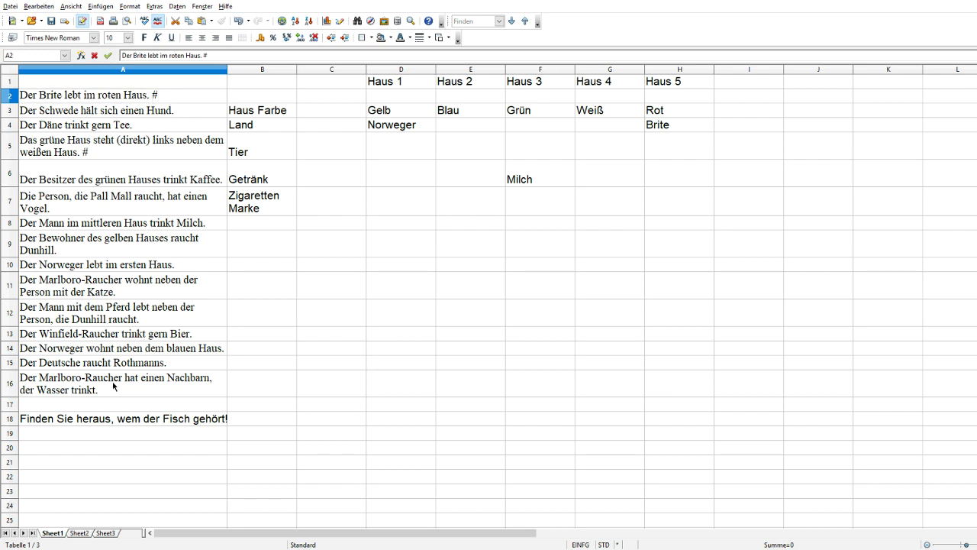
{"action": "double_click", "coordinate": [224, 352]}
{"action": "type", "text": "#"}
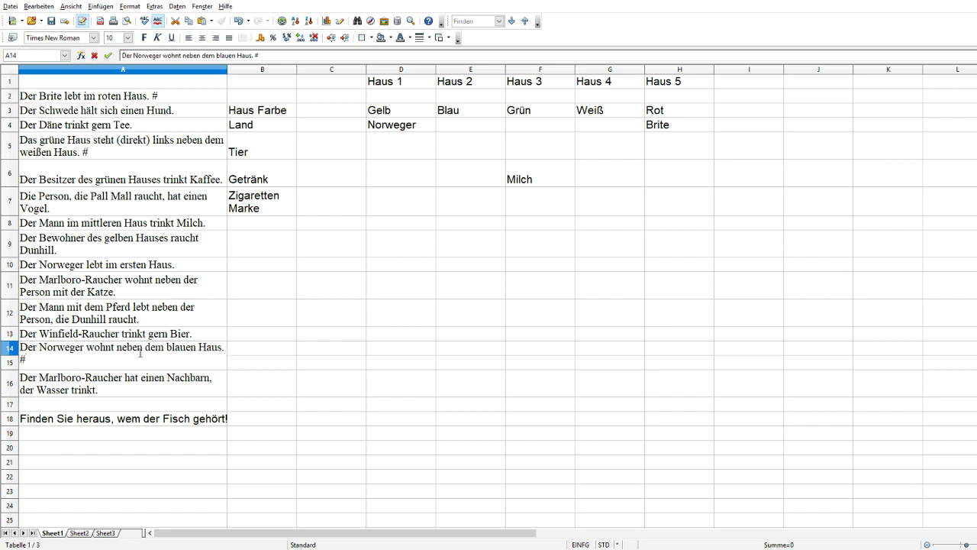
{"action": "left_click", "coordinate": [181, 268]}
{"action": "double_click", "coordinate": [181, 267]}
{"action": "key", "text": "shift+Home"}
{"action": "key", "text": "BackSpace"}
{"action": "type", "text": "#"}
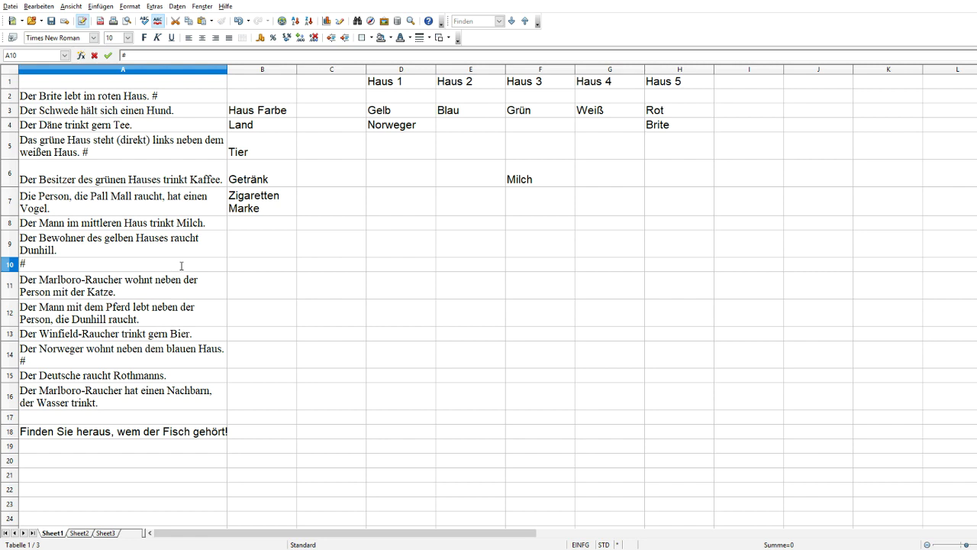
{"action": "key", "text": "ctrl+z"}
{"action": "key", "text": "ctrl+z"}
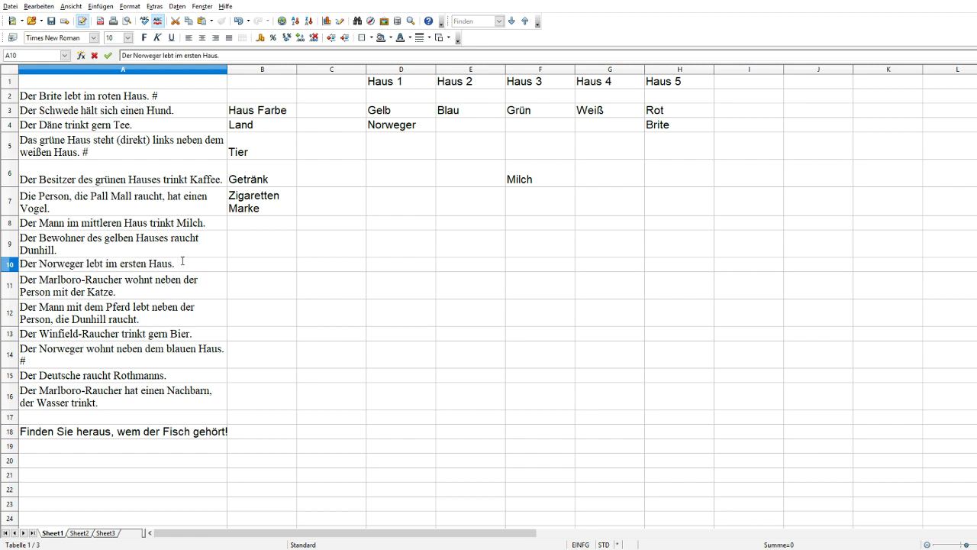
Append a trailing # to the clues in A10 and A8
{"action": "type", "text": "#"}
{"action": "double_click", "coordinate": [210, 223]}
{"action": "type", "text": "#"}
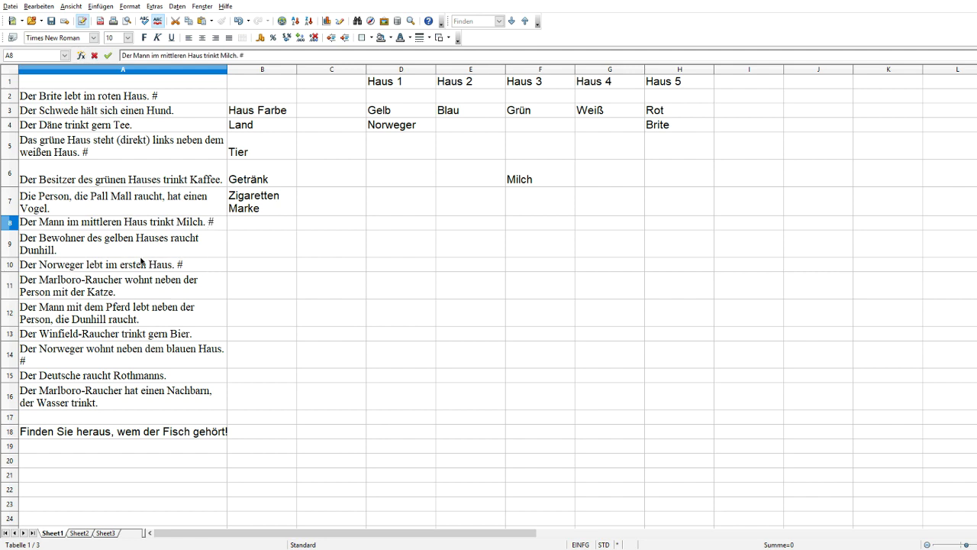
Enter Dunhill as the cigarette brand for Haus 1 in D7 and append # to the clue in A9
{"action": "left_click", "coordinate": [402, 204]}
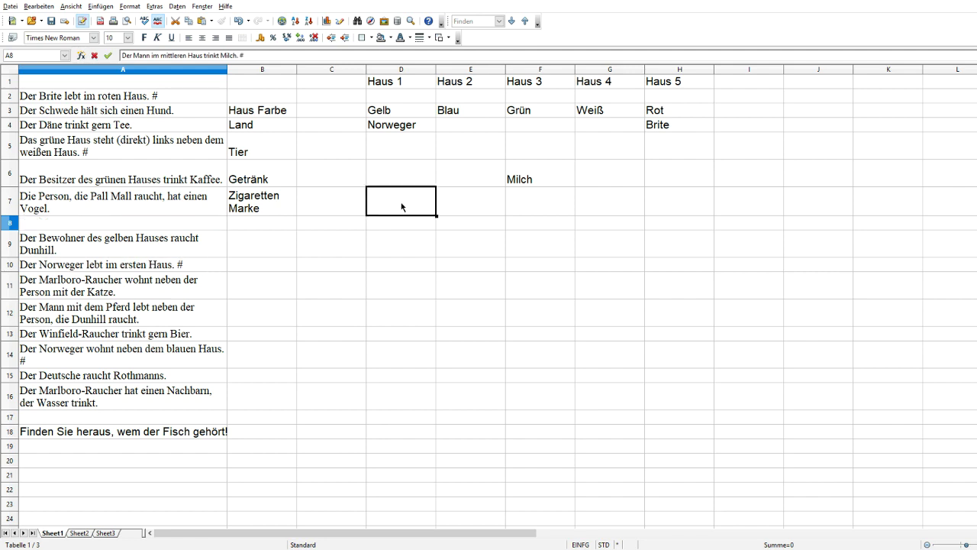
{"action": "type", "text": "Dunhill"}
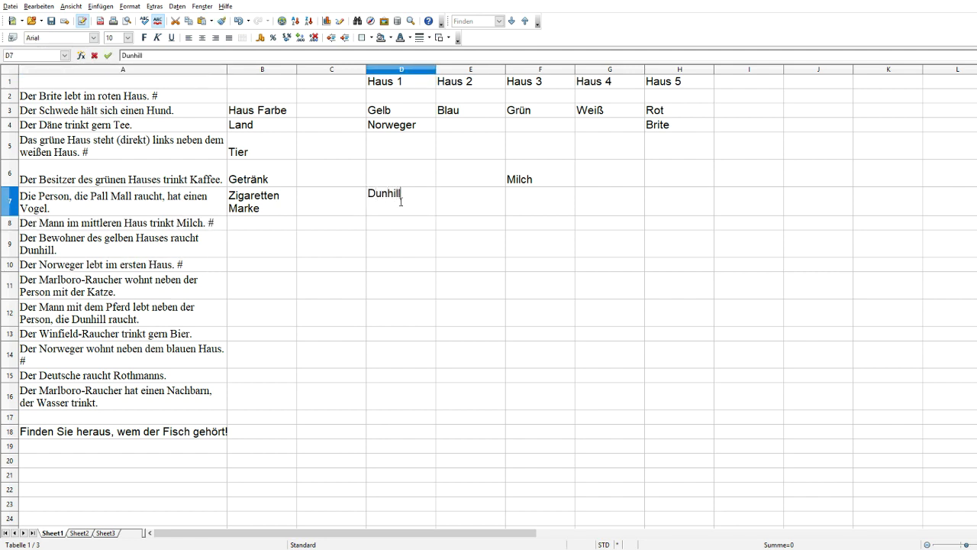
{"action": "key", "text": "Return"}
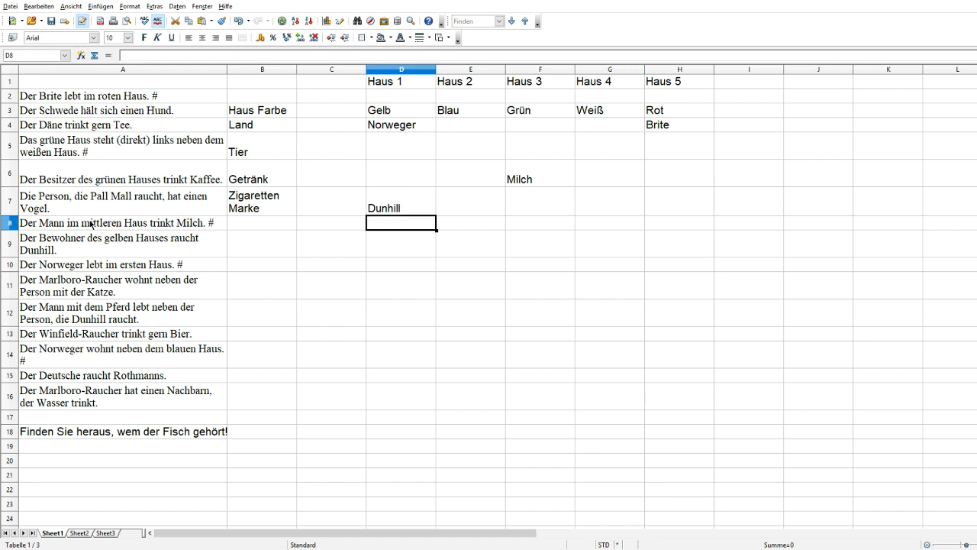
{"action": "double_click", "coordinate": [80, 250]}
{"action": "type", "text": "#"}
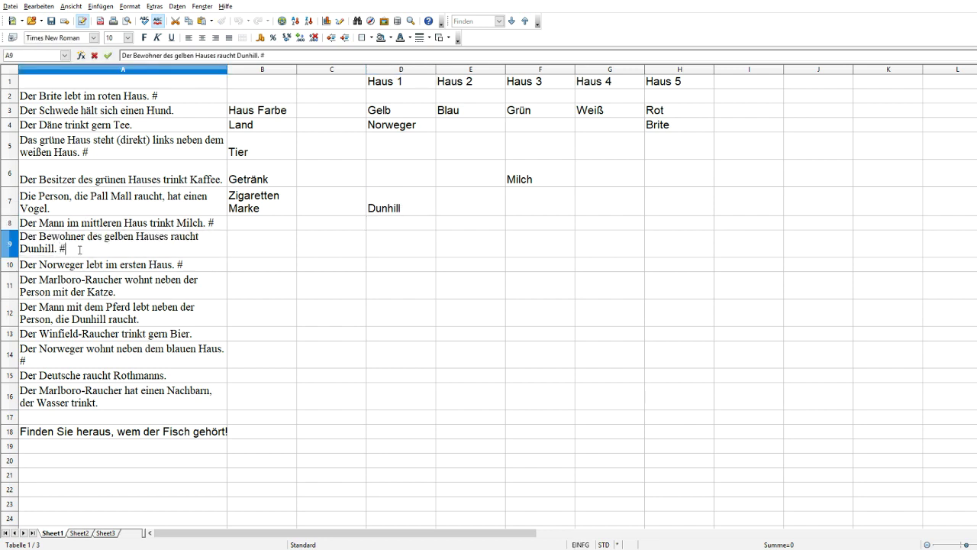
{"action": "left_click", "coordinate": [315, 308]}
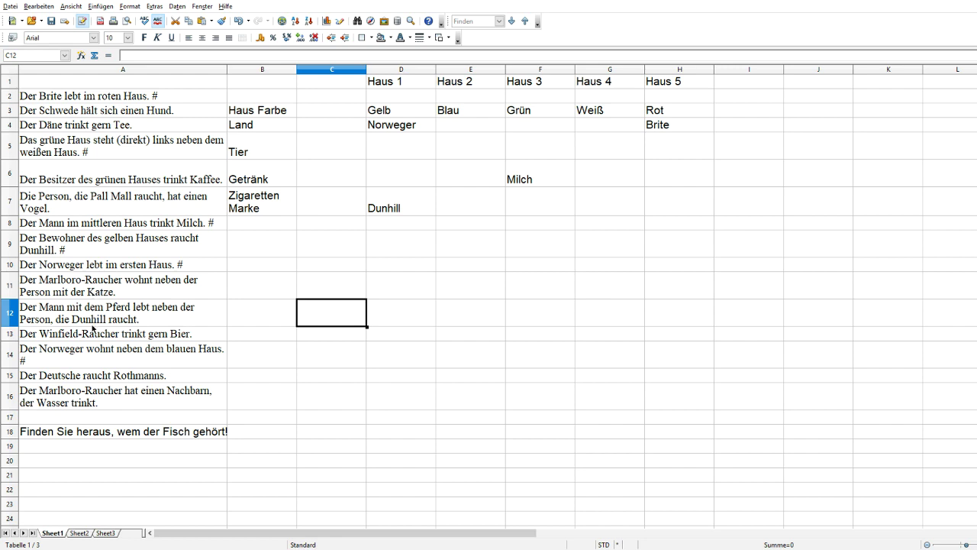
Enter Pferd as the animal for Haus 2 in E5 and append # to the clue in A12
{"action": "left_click", "coordinate": [91, 325]}
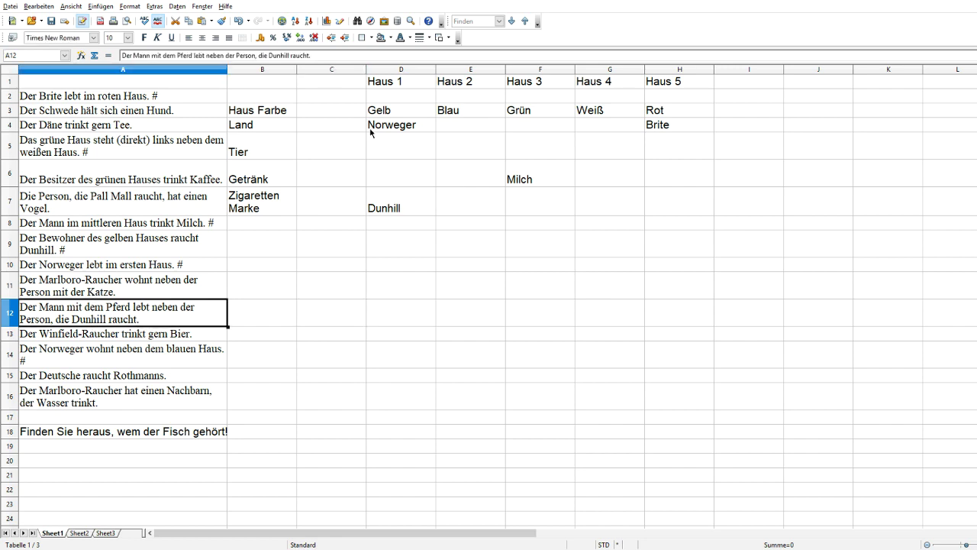
{"action": "left_click", "coordinate": [479, 146]}
{"action": "type", "text": "Pfer"}
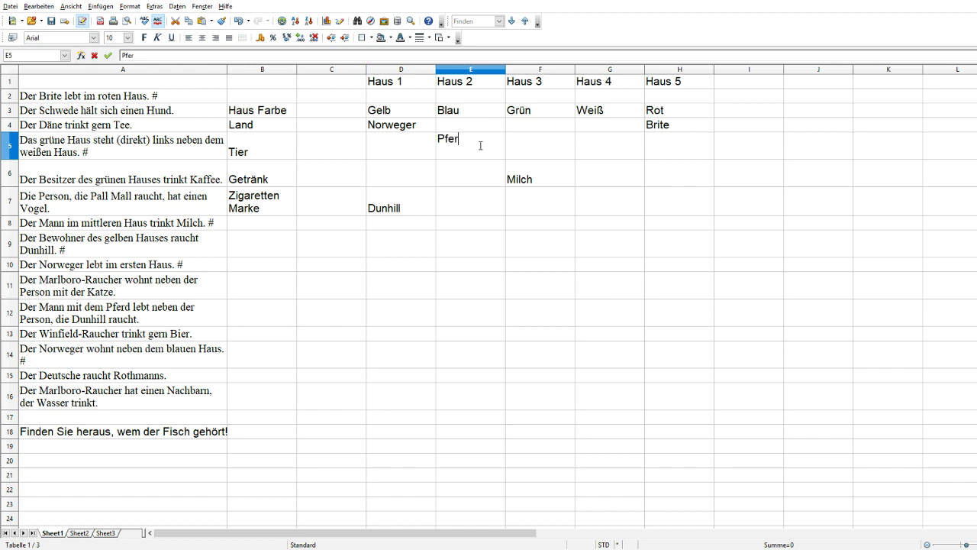
{"action": "type", "text": "d"}
{"action": "double_click", "coordinate": [175, 316]}
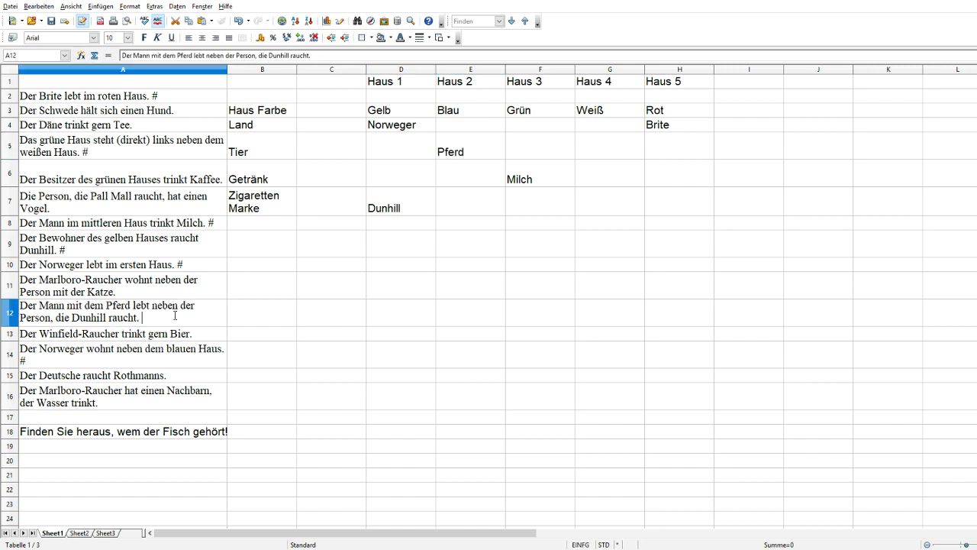
{"action": "type", "text": "#"}
{"action": "left_click", "coordinate": [92, 420]}
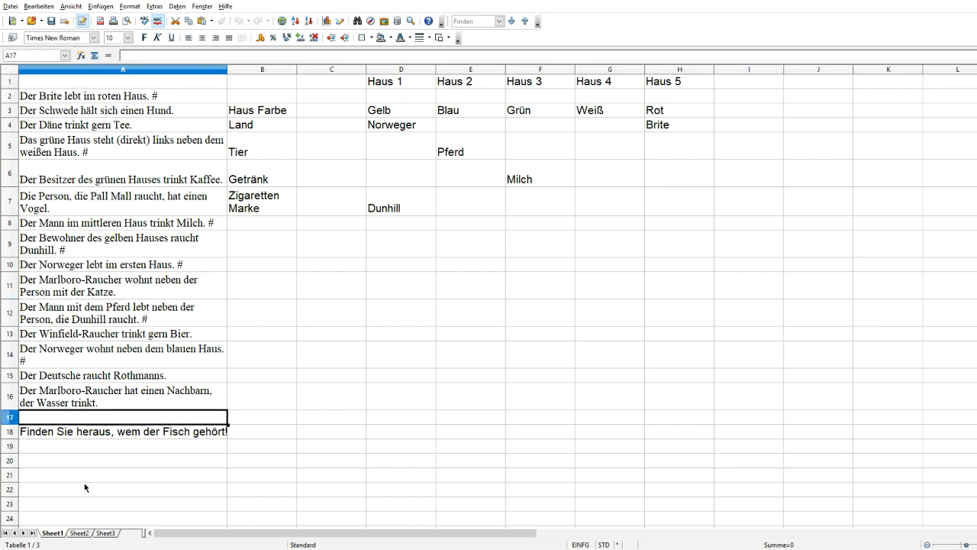
Review the unmarked clues and compare the green house coffee clue in A6 with the drink and colour of Haus 3
{"action": "left_click", "coordinate": [84, 490]}
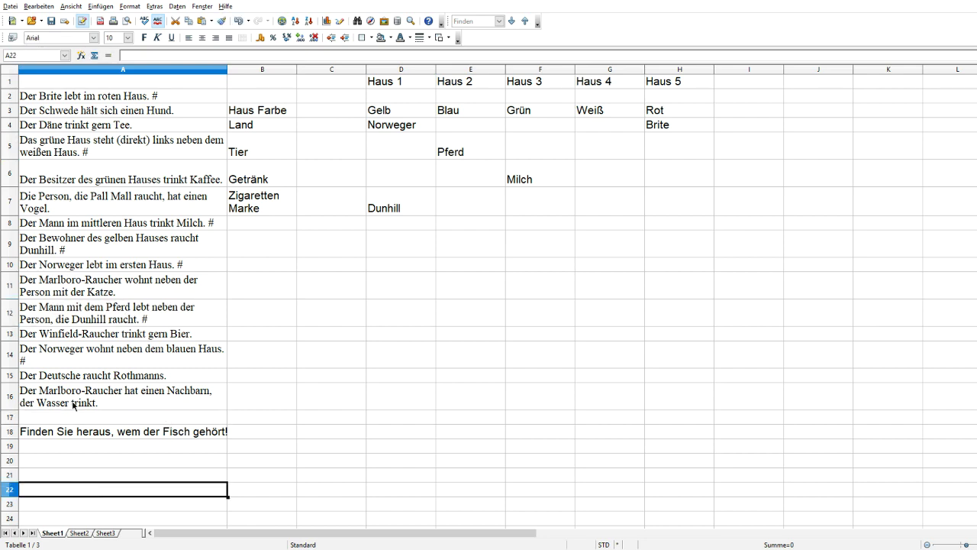
{"action": "left_click", "coordinate": [176, 380]}
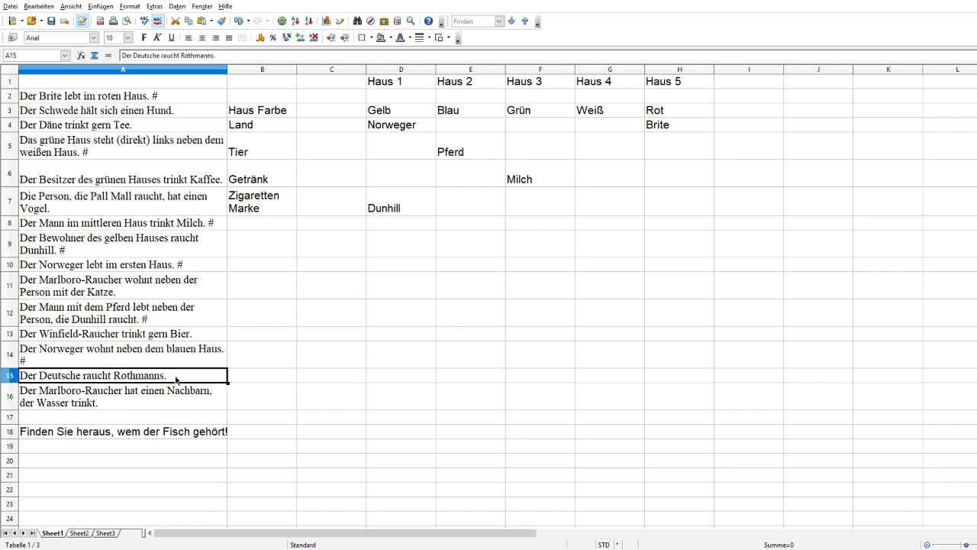
{"action": "left_click", "coordinate": [117, 408]}
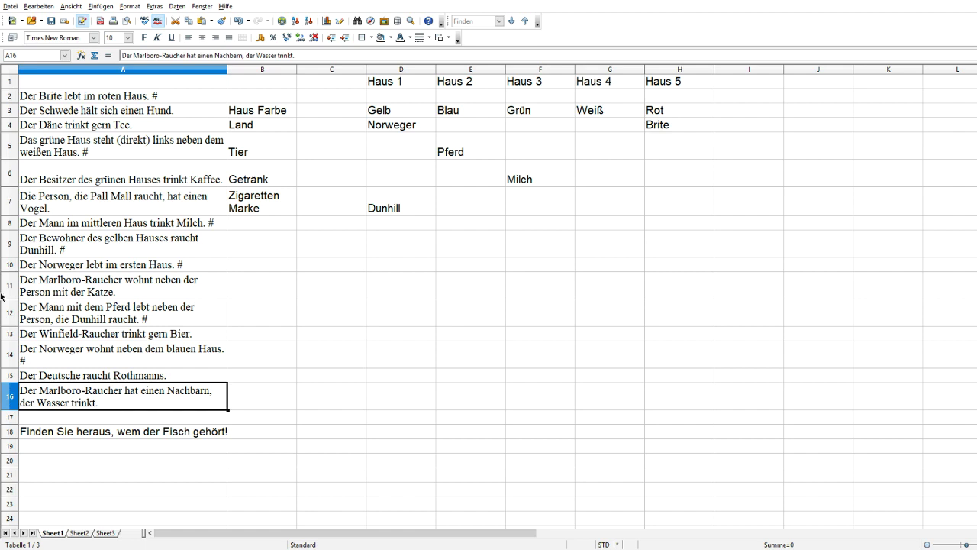
{"action": "left_click", "coordinate": [71, 211]}
{"action": "left_click", "coordinate": [67, 179]}
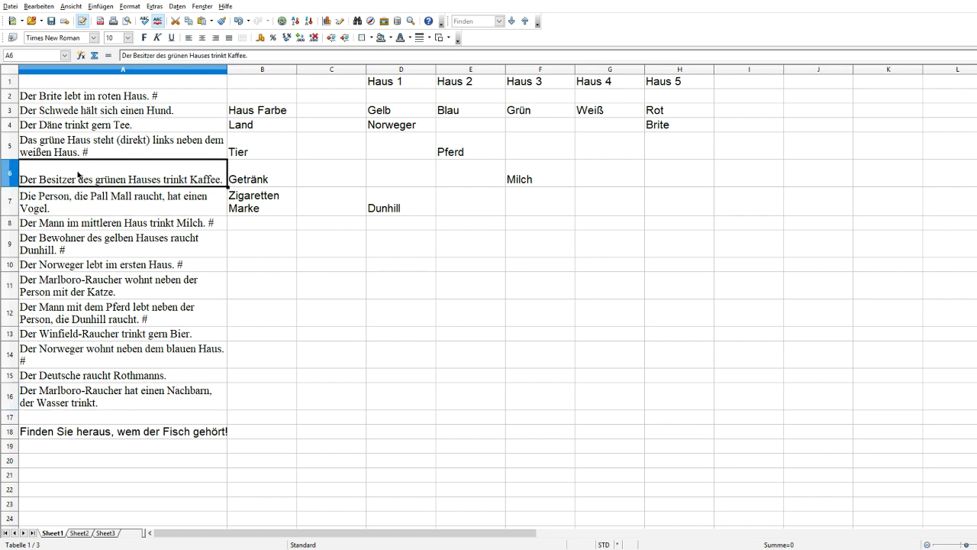
{"action": "left_click", "coordinate": [543, 178]}
{"action": "left_click", "coordinate": [535, 113]}
{"action": "mouse_move", "coordinate": [534, 113]}
{"action": "left_mouse_down"}
{"action": "mouse_move", "coordinate": [537, 165]}
{"action": "mouse_move", "coordinate": [529, 115]}
{"action": "left_mouse_up"}
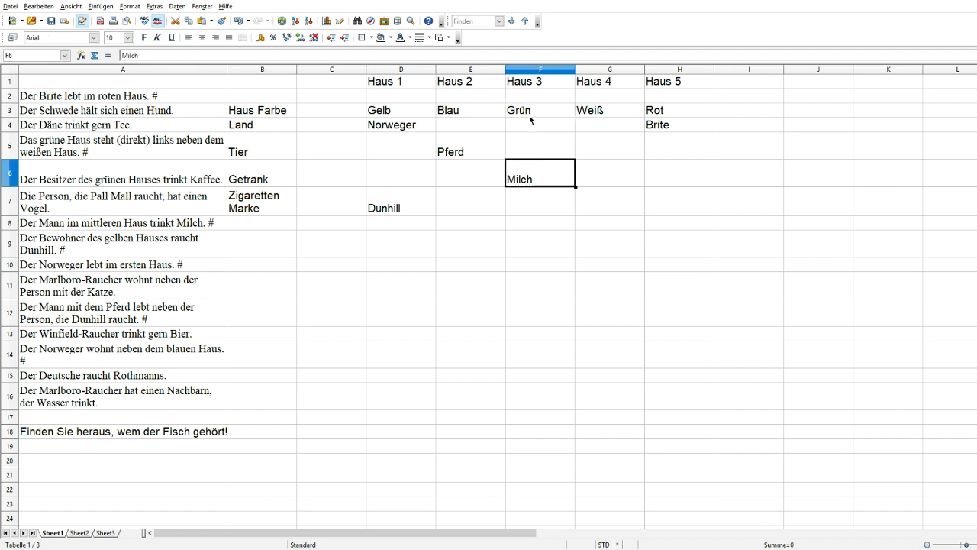
Clear all attributes entered for the five houses in D3:H7
{"action": "left_click_drag", "start_coordinate": [407, 213], "coordinate": [667, 111]}
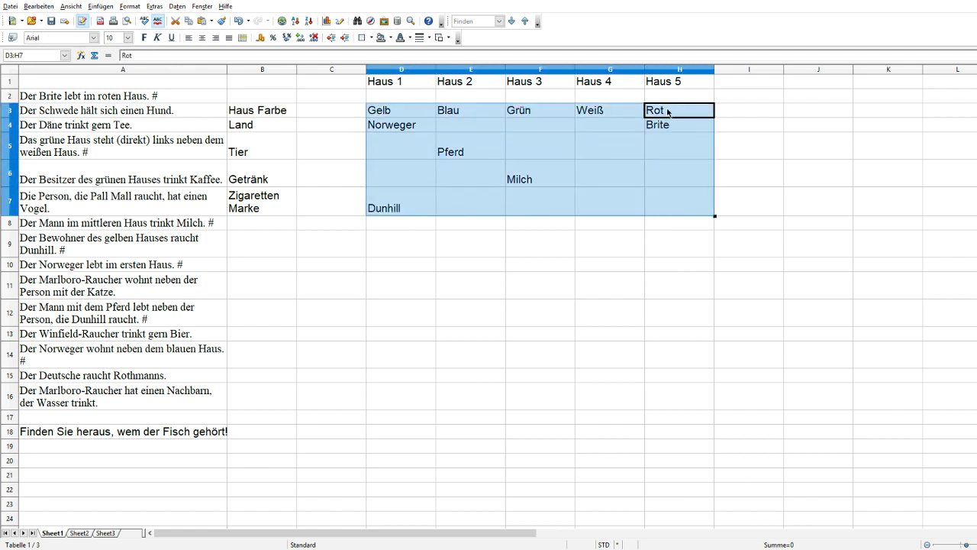
{"action": "key", "text": "Delete"}
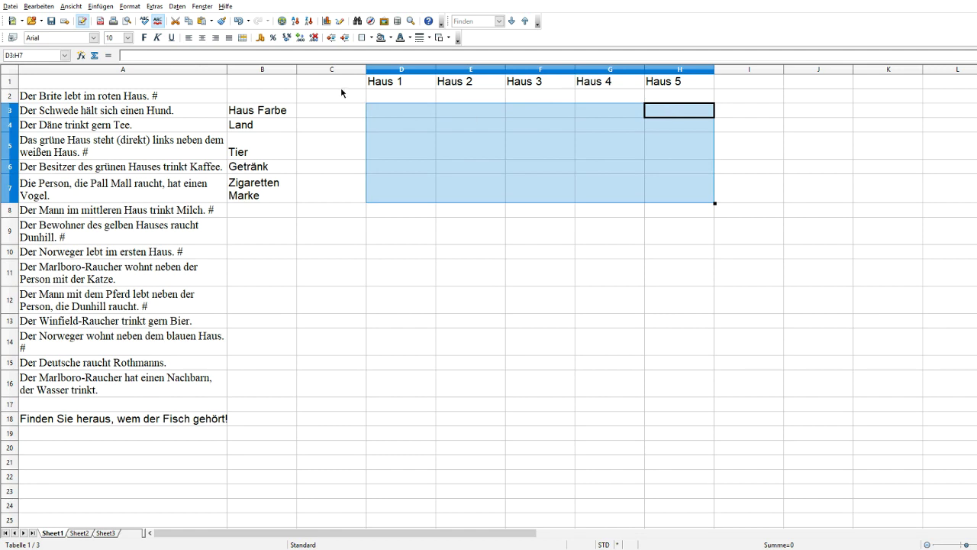
{"action": "left_click", "coordinate": [396, 116]}
Enter Norweger in D4 for Haus 1, Milch in F6 for Haus 3 and Blau in E3 for Haus 2
{"action": "left_click", "coordinate": [394, 126]}
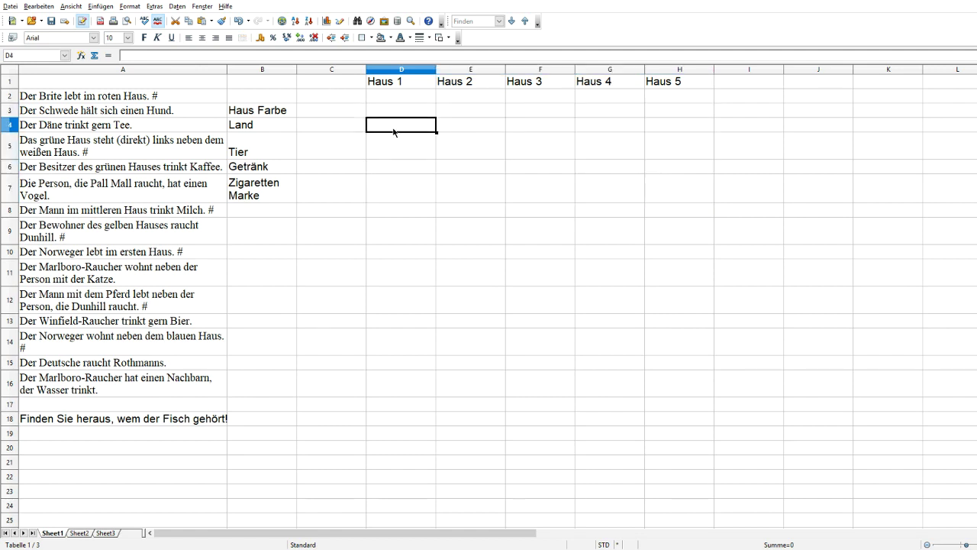
{"action": "type", "text": "Norweger"}
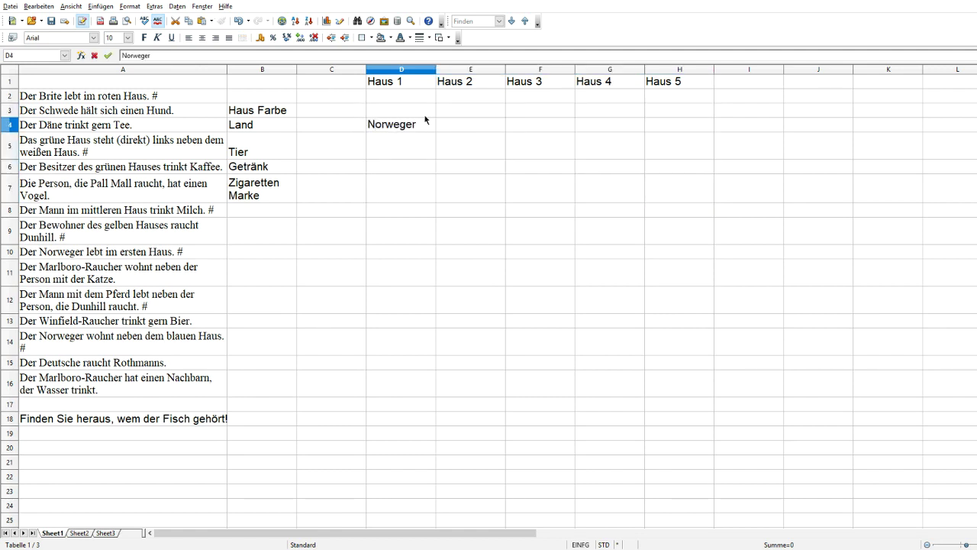
{"action": "left_click", "coordinate": [533, 171]}
{"action": "type", "text": "Milch"}
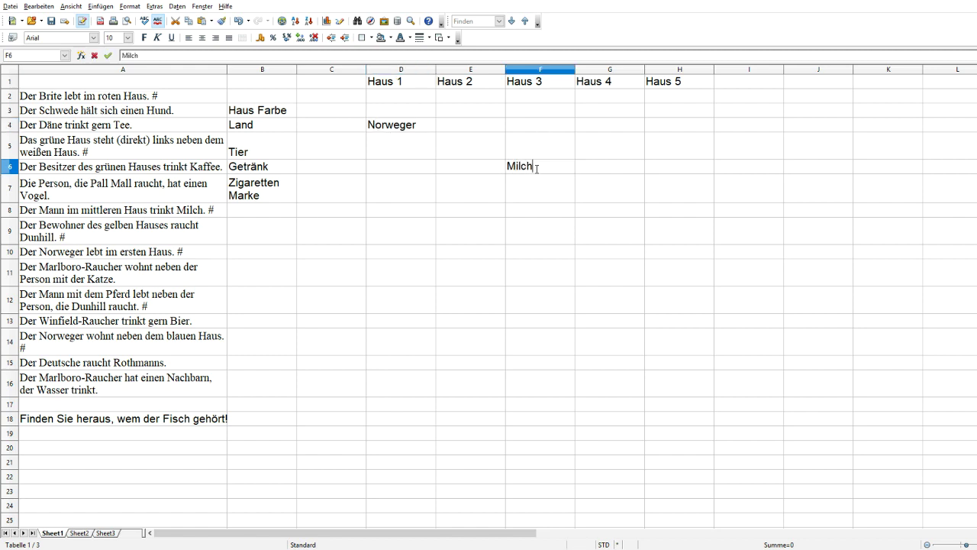
{"action": "left_click", "coordinate": [480, 115]}
{"action": "type", "text": "Blau"}
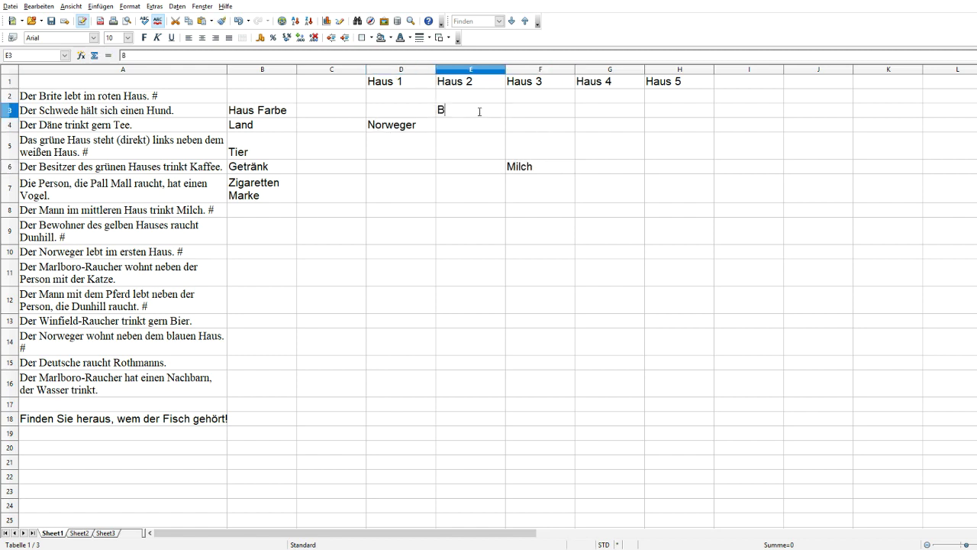
{"action": "left_click", "coordinate": [569, 238]}
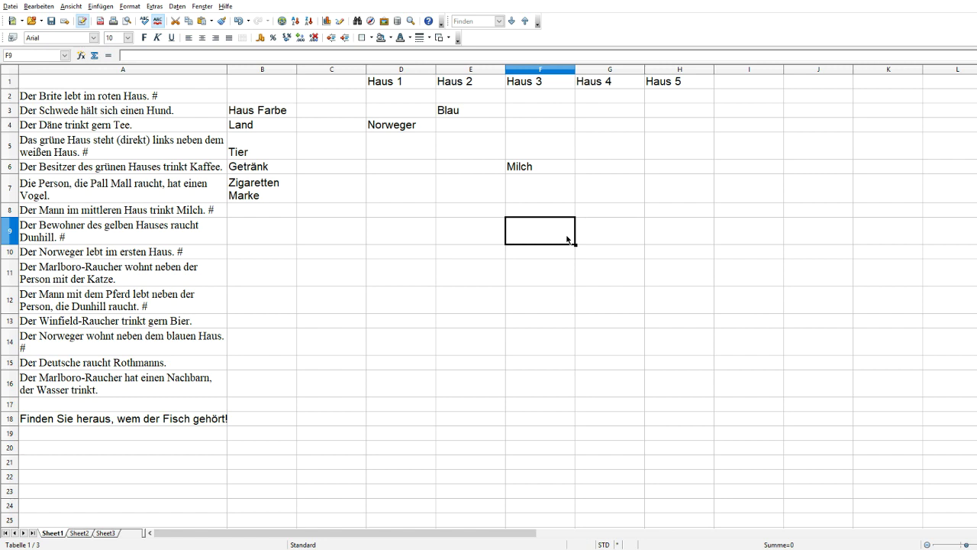
Remove the trailing # marks from the clues in A14, A12 and A10
{"action": "double_click", "coordinate": [191, 346]}
{"action": "key", "text": "BackSpace"}
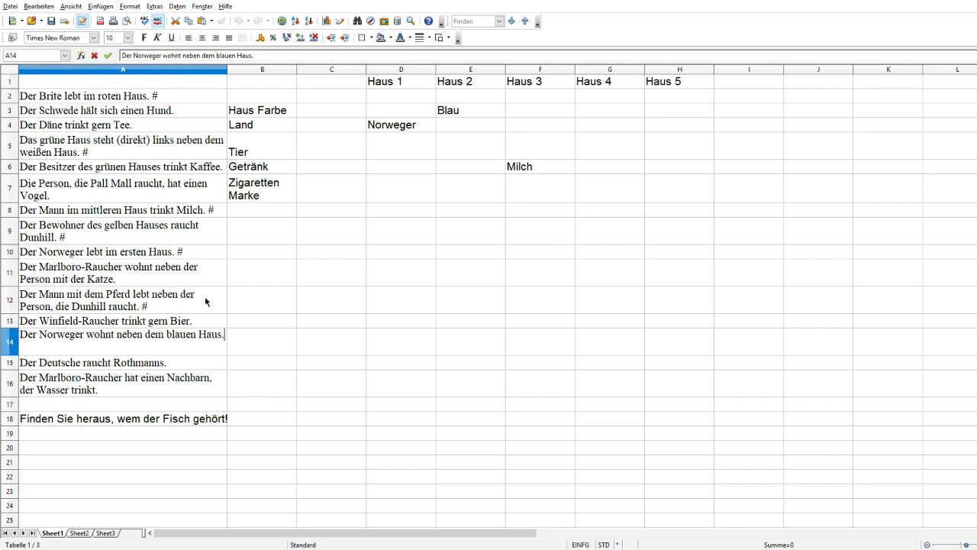
{"action": "double_click", "coordinate": [208, 303]}
{"action": "key", "text": "BackSpace"}
{"action": "double_click", "coordinate": [205, 251]}
{"action": "key", "text": "BackSpace"}
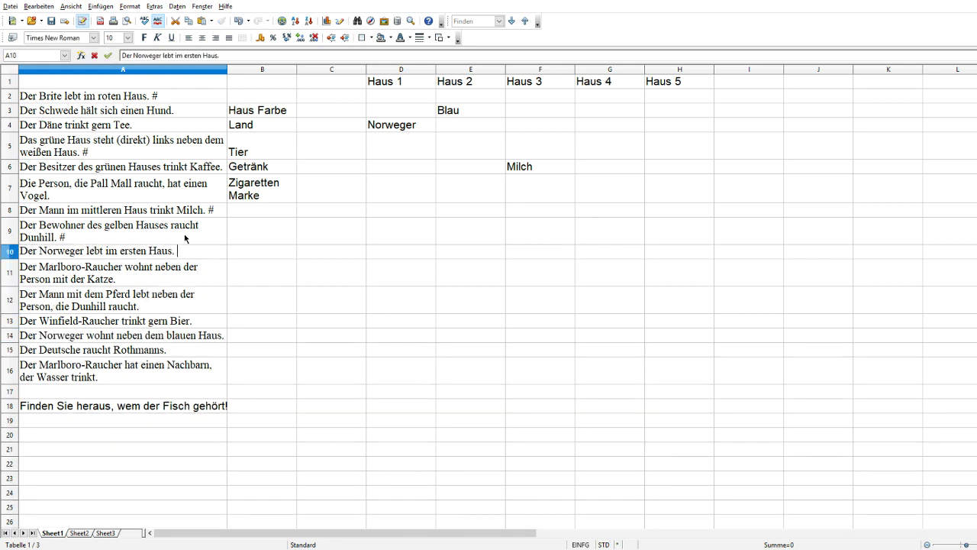
Remove the trailing # marks from the clues in A9, A8 and A5
{"action": "double_click", "coordinate": [203, 231]}
{"action": "key", "text": "BackSpace"}
{"action": "double_click", "coordinate": [218, 211]}
{"action": "key", "text": "BackSpace"}
{"action": "double_click", "coordinate": [157, 157]}
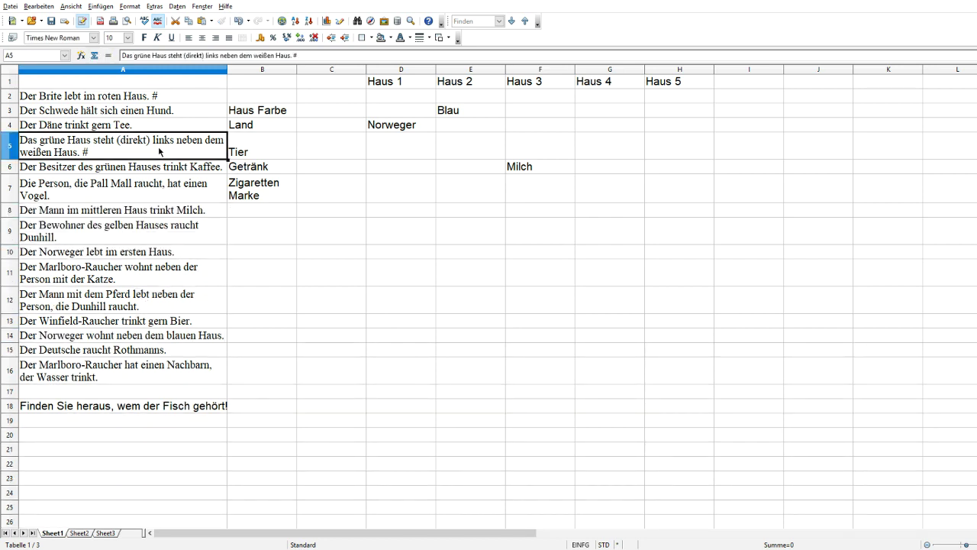
{"action": "key", "text": "BackSpace"}
{"action": "left_click", "coordinate": [206, 435]}
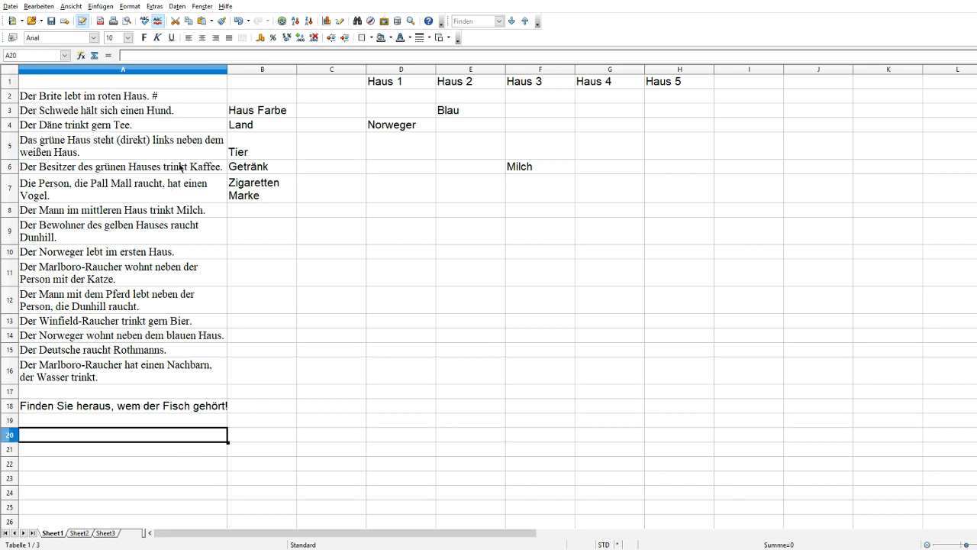
Compare the green and white house clue in A5 with the empty colour cells F3 to H3
{"action": "left_click", "coordinate": [135, 150]}
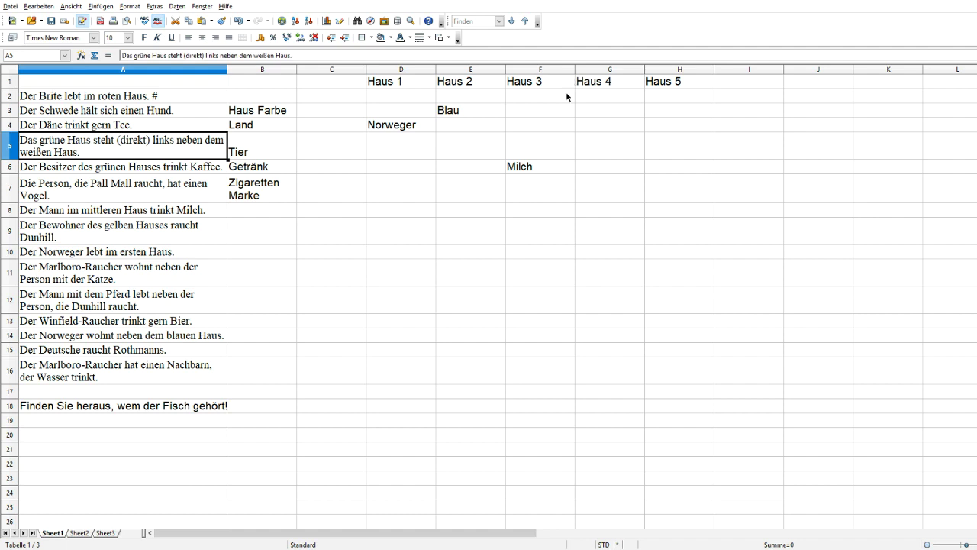
{"action": "left_click_drag", "start_coordinate": [549, 114], "coordinate": [668, 116]}
{"action": "left_click", "coordinate": [633, 146]}
{"action": "left_click", "coordinate": [668, 115]}
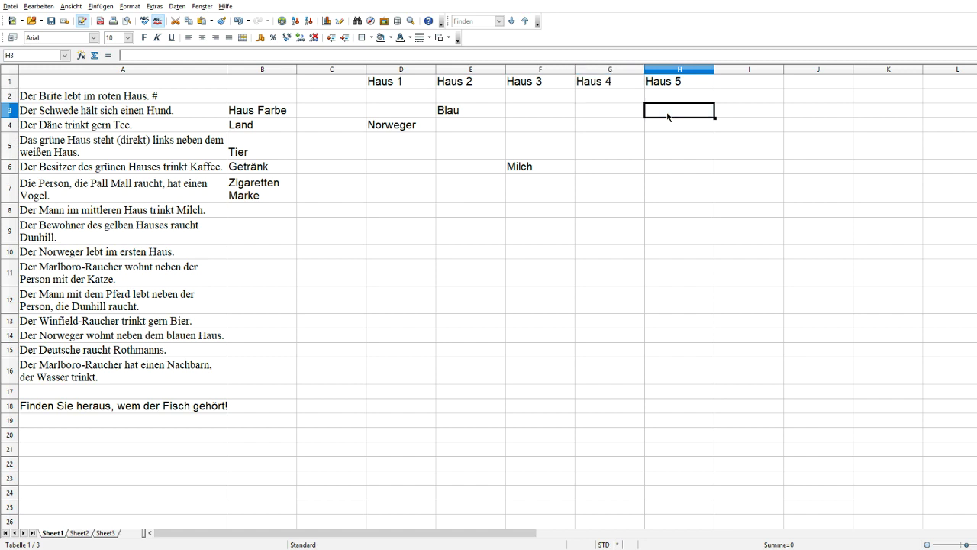
Enter Weiß in H3 for Haus 5, Grün in G3 for Haus 4 and Kaffe in G6 as the Haus 4 drink
{"action": "type", "text": "Weiß"}
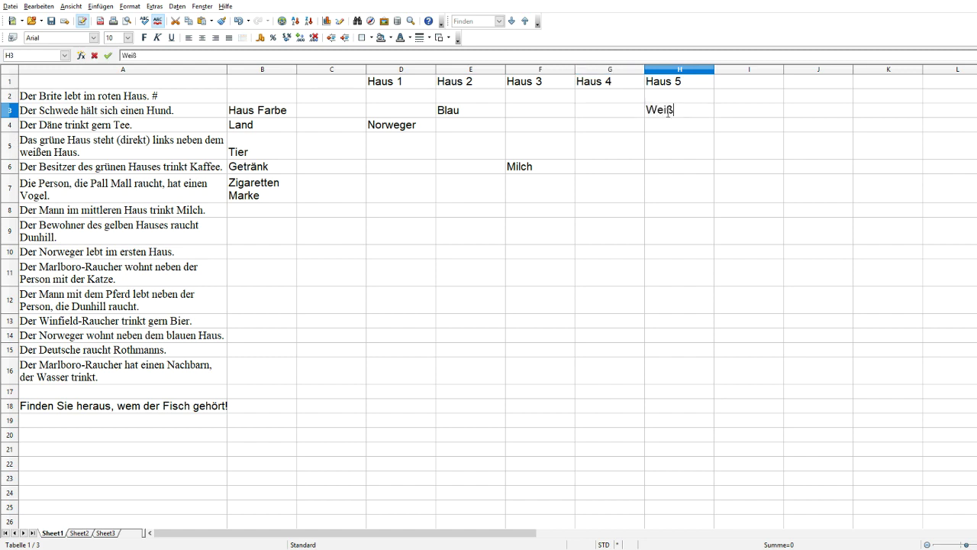
{"action": "key", "text": "Return"}
{"action": "left_click", "coordinate": [623, 108]}
{"action": "type", "text": "G"}
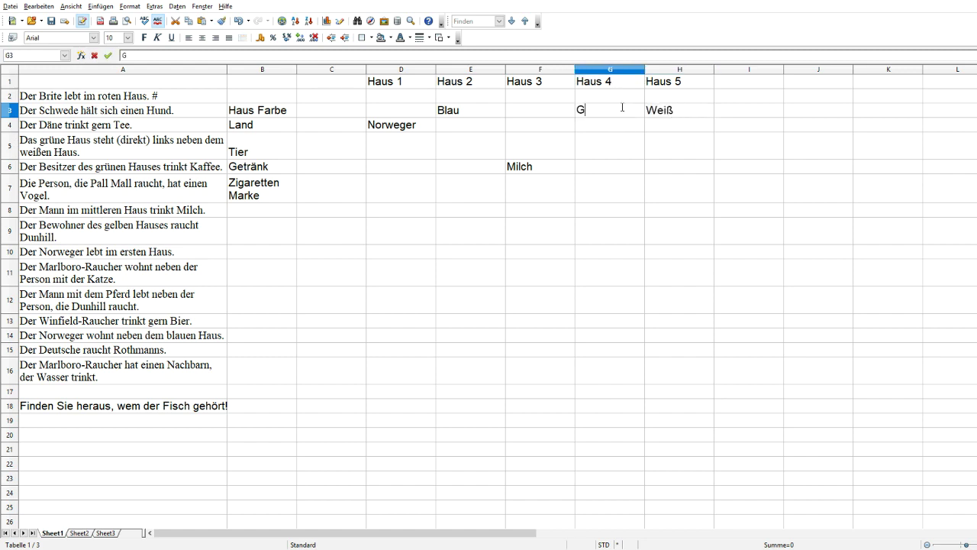
{"action": "type", "text": "rün"}
{"action": "left_click", "coordinate": [609, 169]}
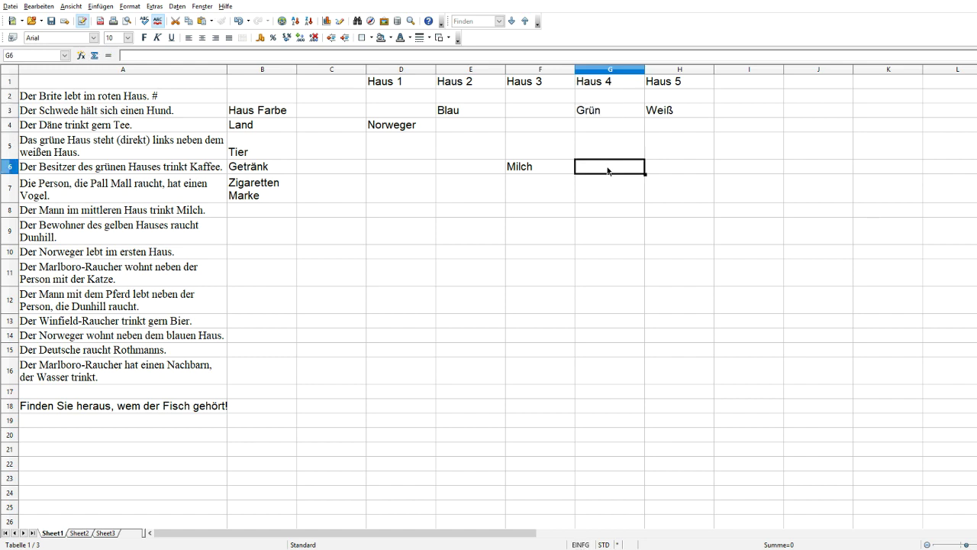
{"action": "type", "text": "Kaffe"}
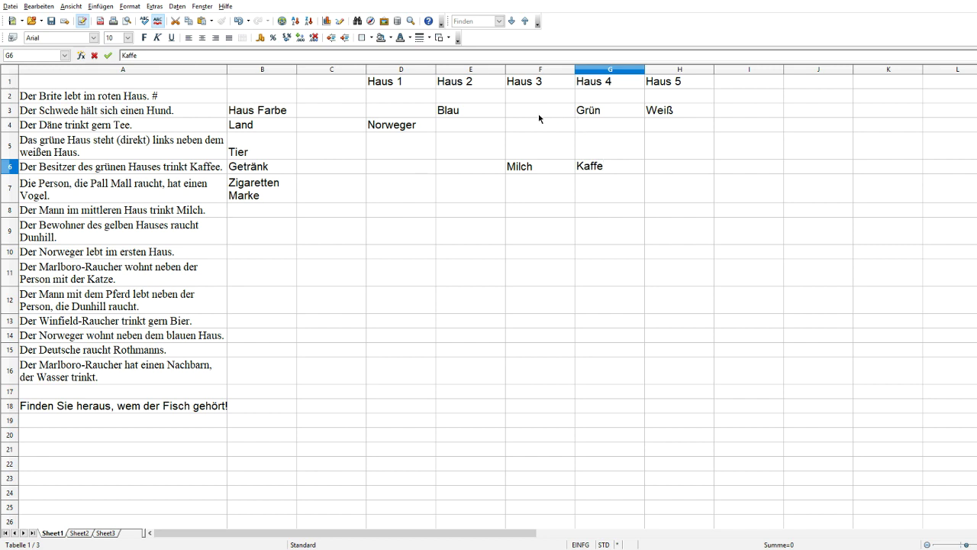
Remove the trailing # from the clue in A2 and append # to the green and white house clue in A5
{"action": "double_click", "coordinate": [219, 96]}
{"action": "key", "text": "BackSpace"}
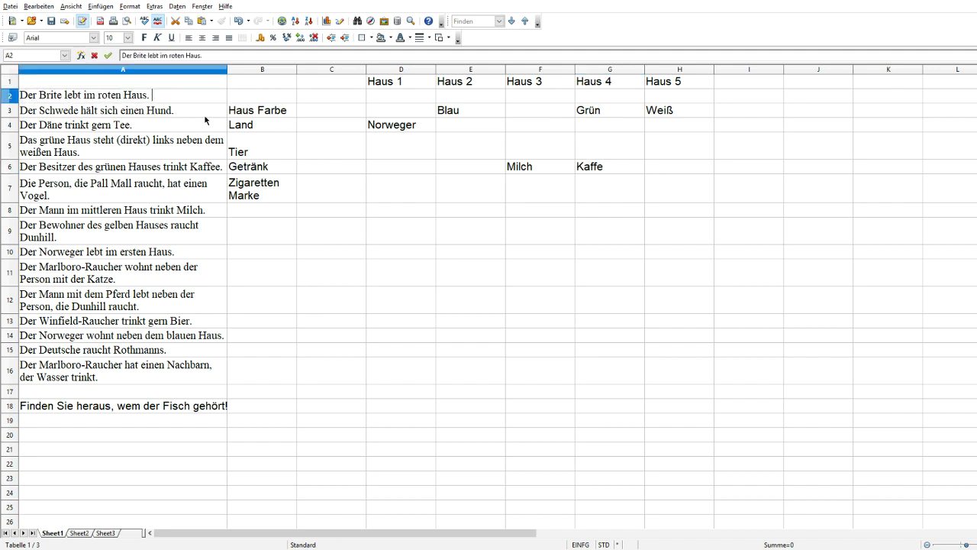
{"action": "left_click", "coordinate": [127, 158]}
{"action": "double_click", "coordinate": [127, 158]}
{"action": "type", "text": "#"}
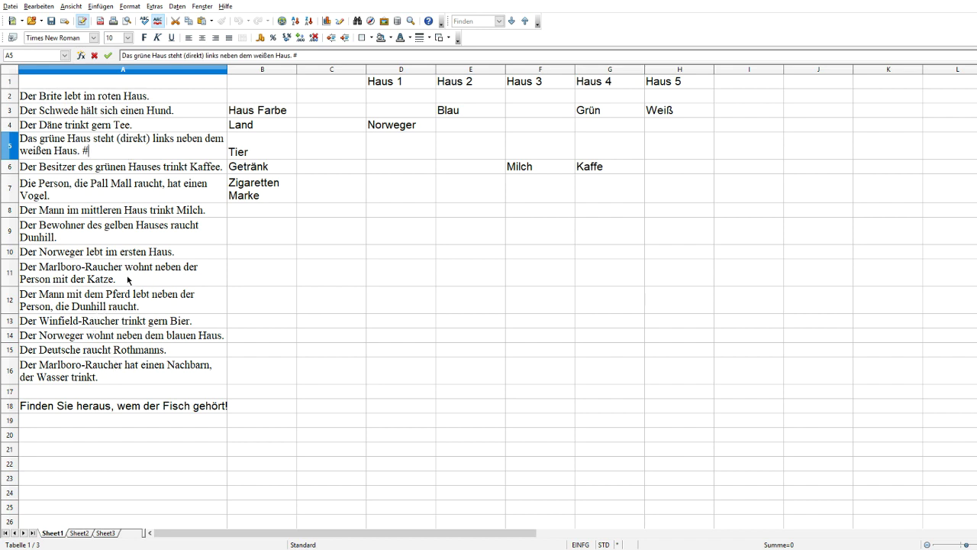
Append a # mark to the clues in A10, A8 and A6
{"action": "double_click", "coordinate": [175, 250]}
{"action": "type", "text": "#"}
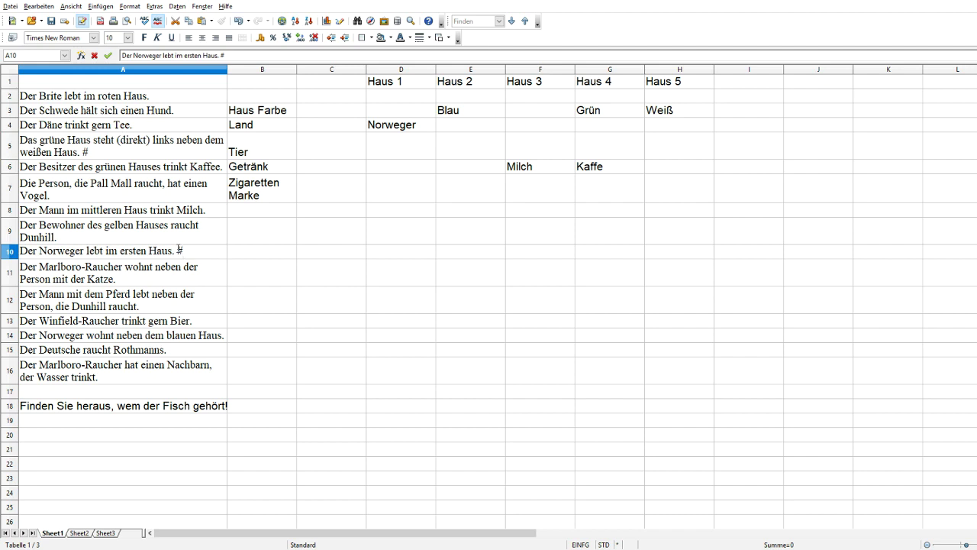
{"action": "left_click", "coordinate": [191, 210]}
{"action": "key", "text": "F2"}
{"action": "type", "text": "#"}
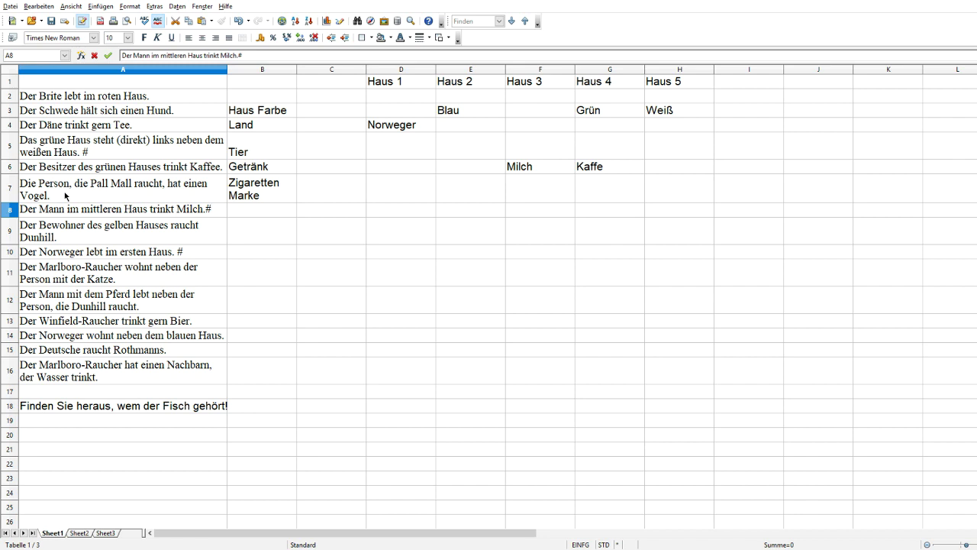
{"action": "left_click", "coordinate": [224, 170]}
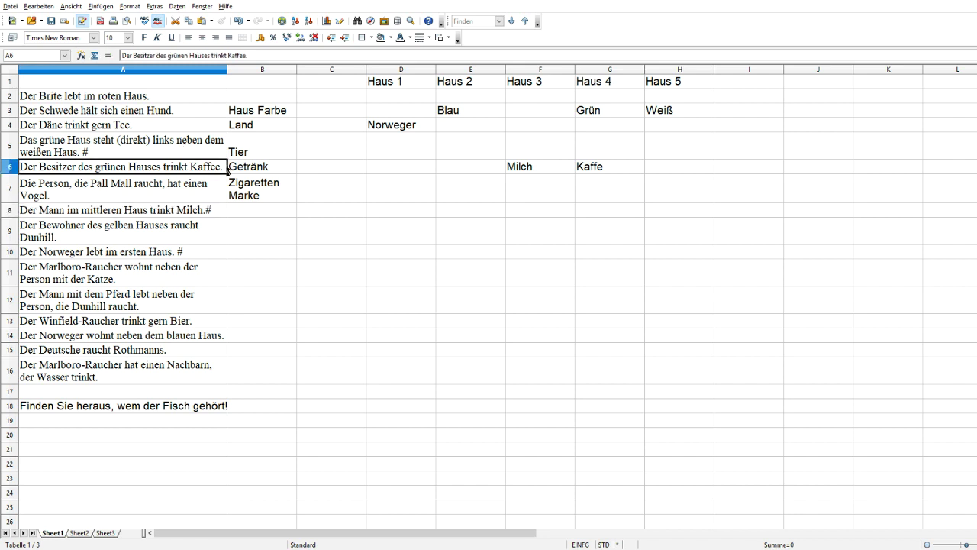
{"action": "key", "text": "F2"}
{"action": "type", "text": "#"}
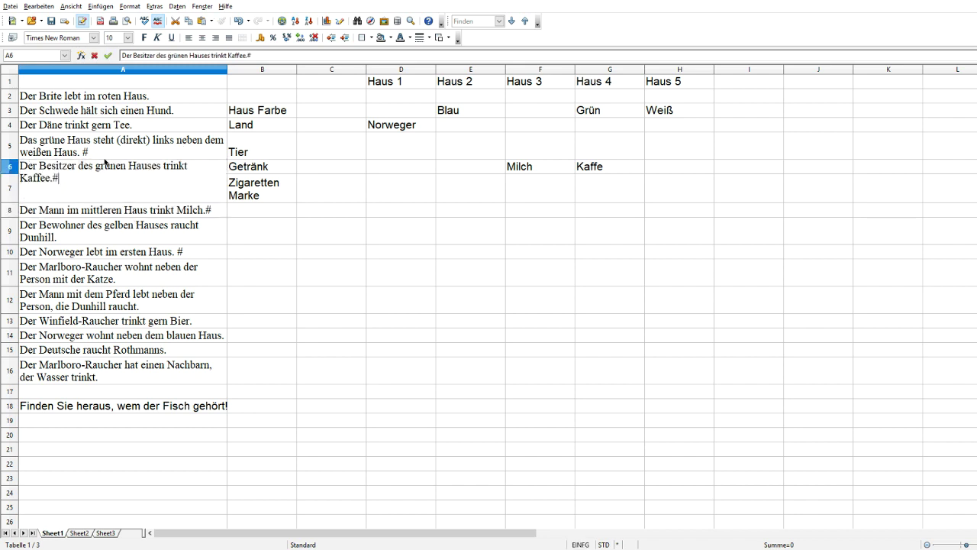
{"action": "left_click", "coordinate": [311, 352]}
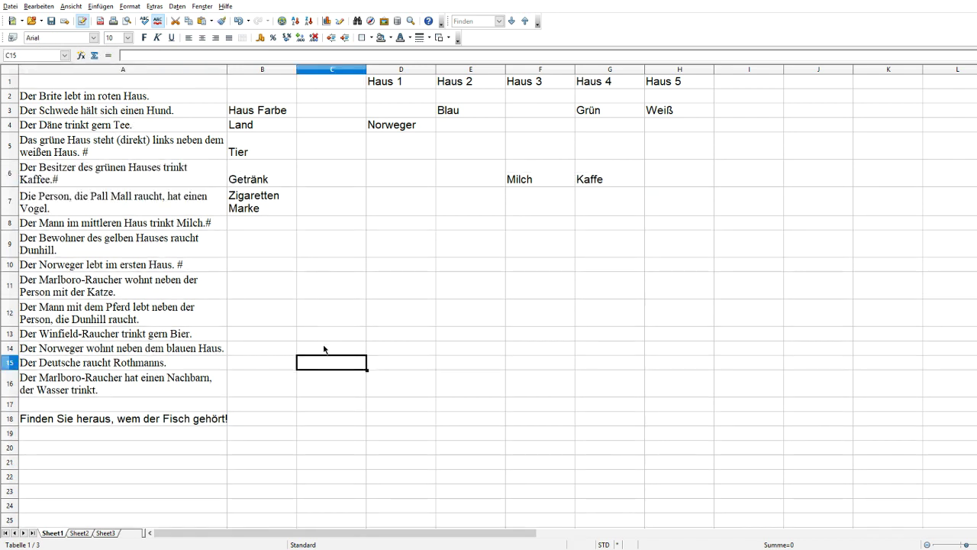
Append a # mark to the clue in A14 about the Norweger living next to the blue house
{"action": "left_click", "coordinate": [68, 437]}
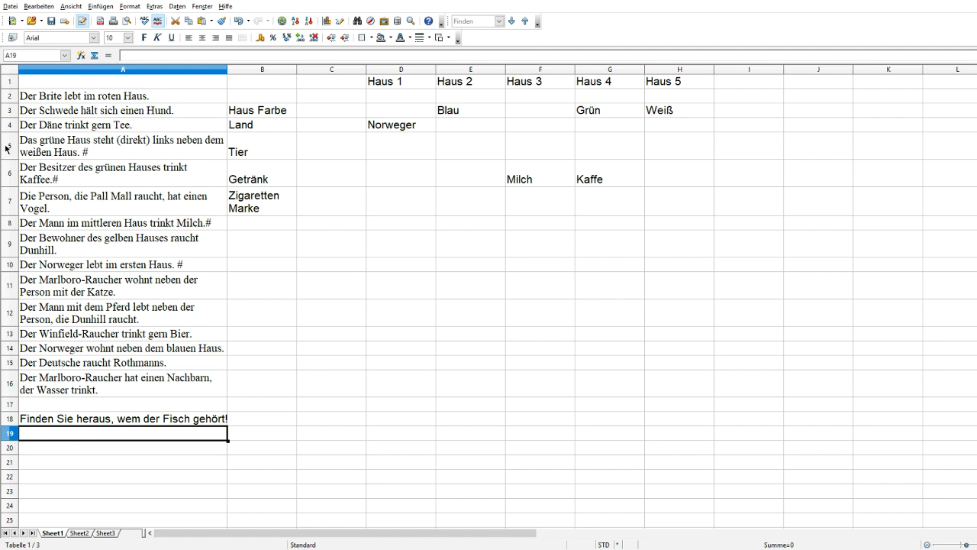
{"action": "left_click", "coordinate": [77, 318]}
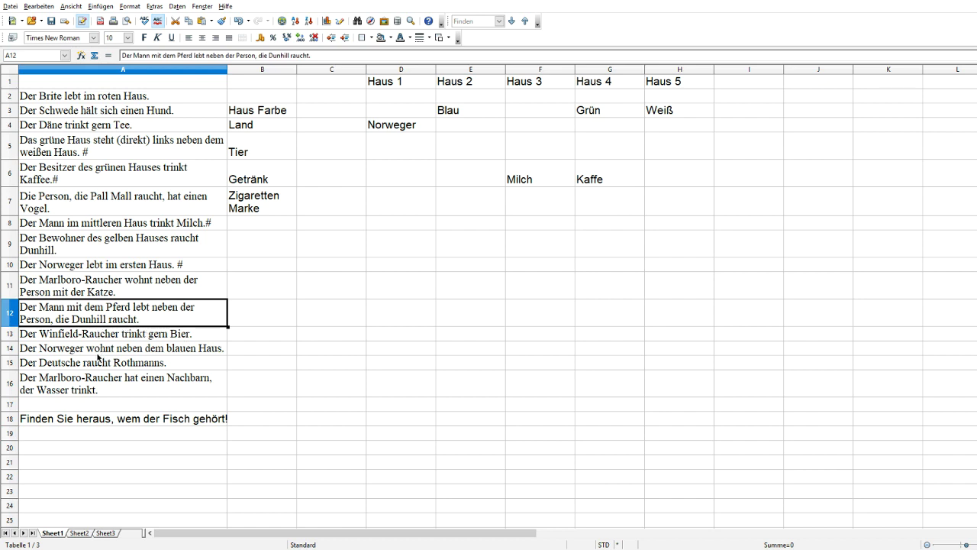
{"action": "double_click", "coordinate": [227, 354]}
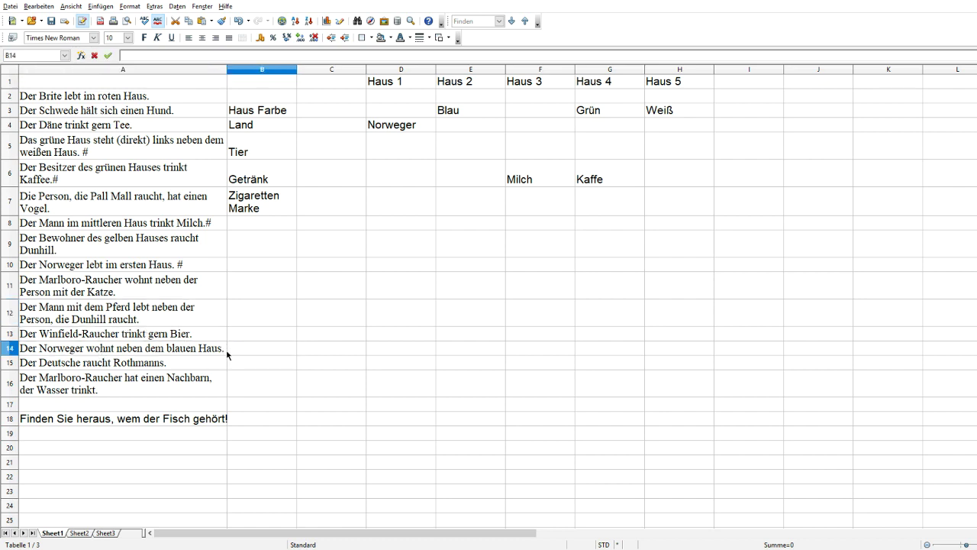
{"action": "left_click", "coordinate": [225, 353]}
{"action": "triple_click", "coordinate": [226, 353]}
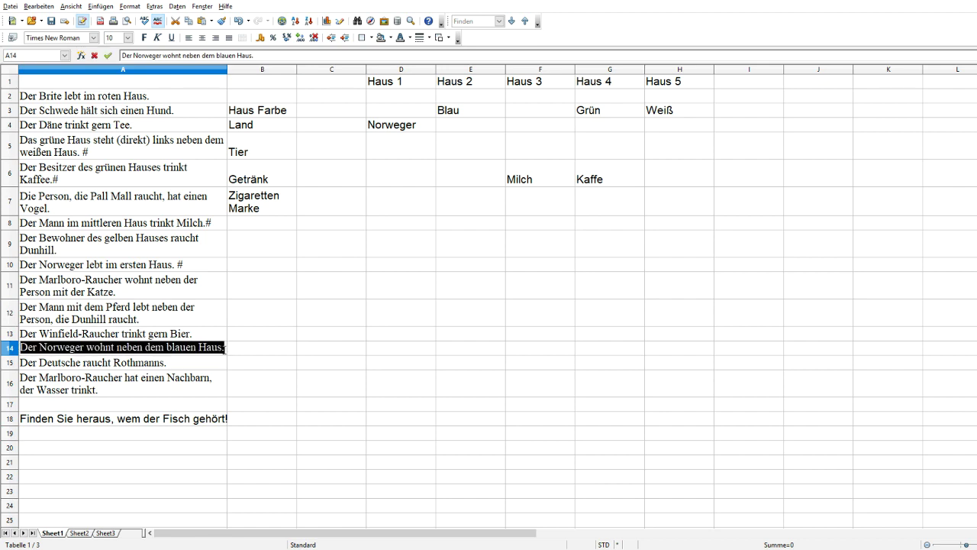
{"action": "left_click", "coordinate": [227, 350]}
{"action": "type", "text": "#"}
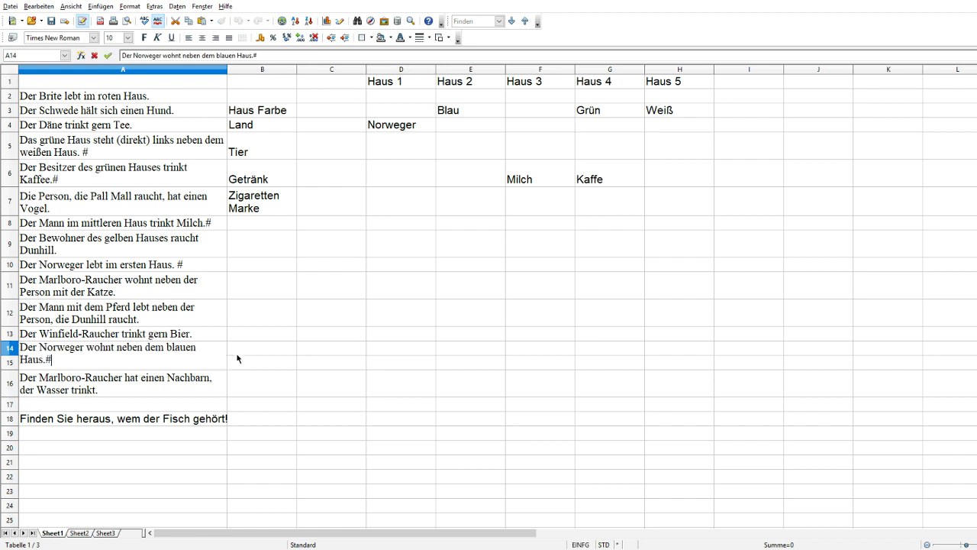
Enter the remaining house colours: Gelb in D3 for Haus 1 and Rot in F3 for Haus 3
{"action": "left_click", "coordinate": [98, 254]}
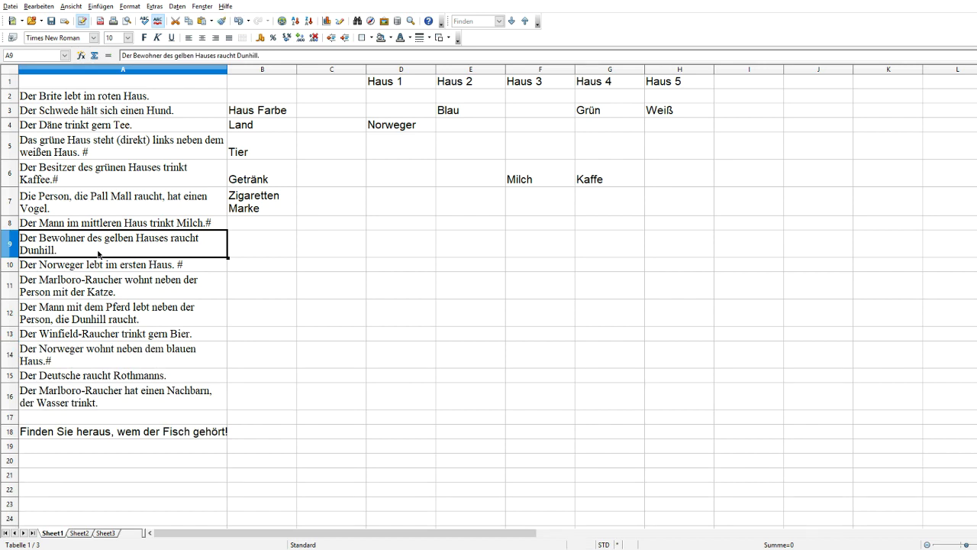
{"action": "left_click", "coordinate": [535, 116]}
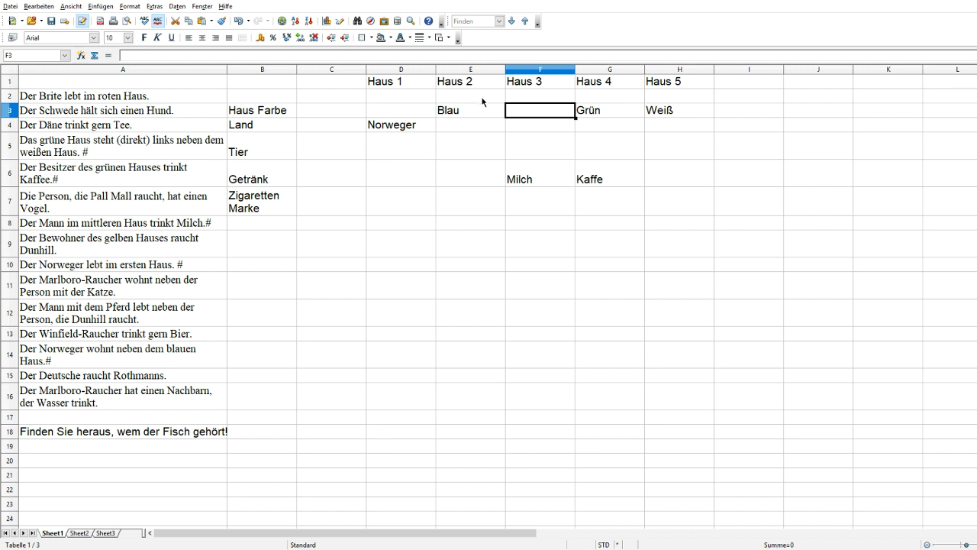
{"action": "left_click", "coordinate": [433, 114]}
{"action": "type", "text": "G"}
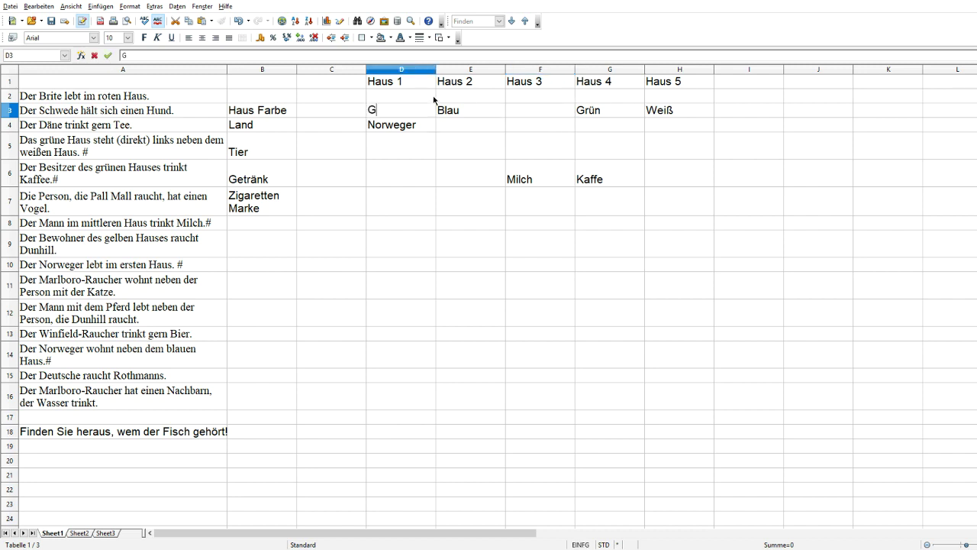
{"action": "type", "text": "elb"}
{"action": "left_click", "coordinate": [517, 113]}
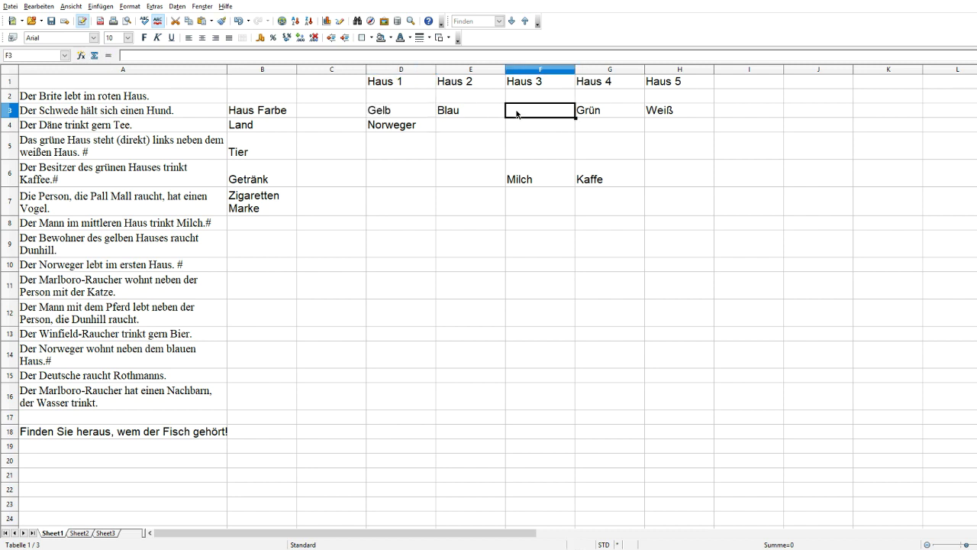
{"action": "type", "text": "Rot"}
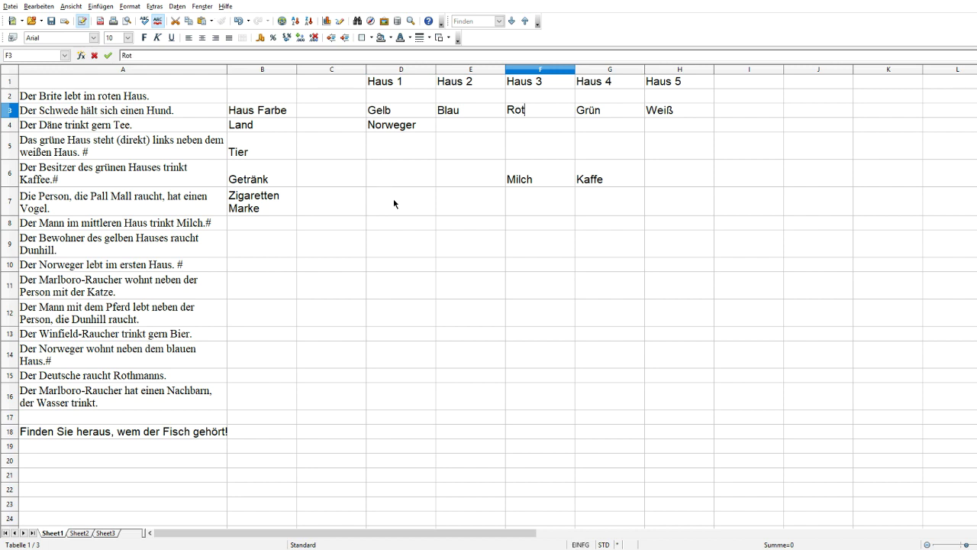
Enter Dunhill in D7 as the Haus 1 cigarette brand and Pferd in E5 as the Haus 2 animal
{"action": "left_click", "coordinate": [393, 198]}
{"action": "type", "text": "Dunhill"}
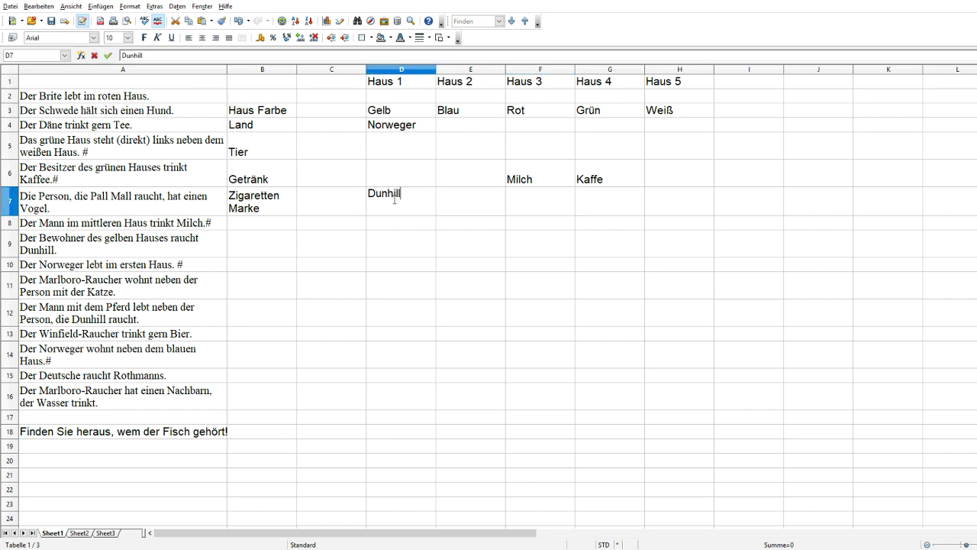
{"action": "left_click", "coordinate": [479, 145]}
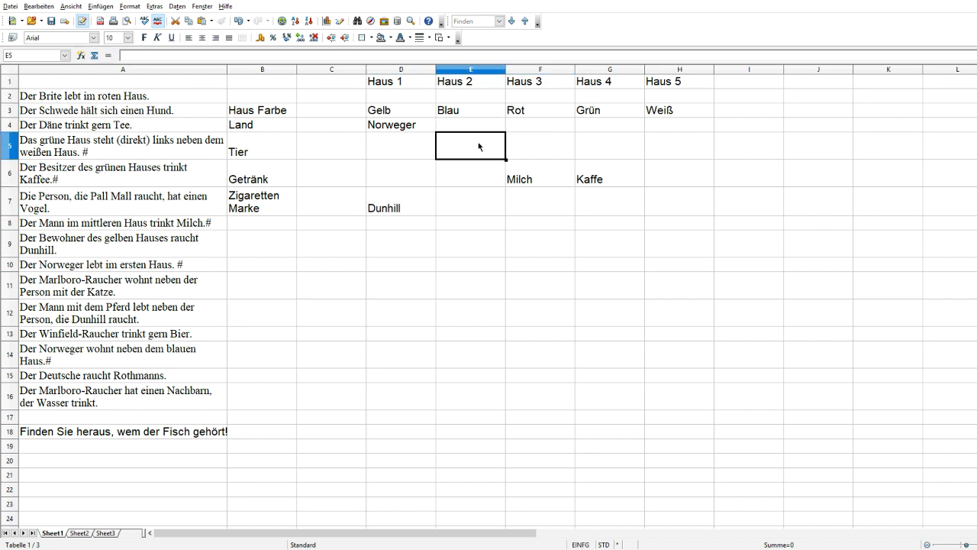
{"action": "type", "text": "Pferd"}
Enter Däne in E4 as the Haus 2 nationality and Tee in E6 as its drink
{"action": "left_click", "coordinate": [487, 128]}
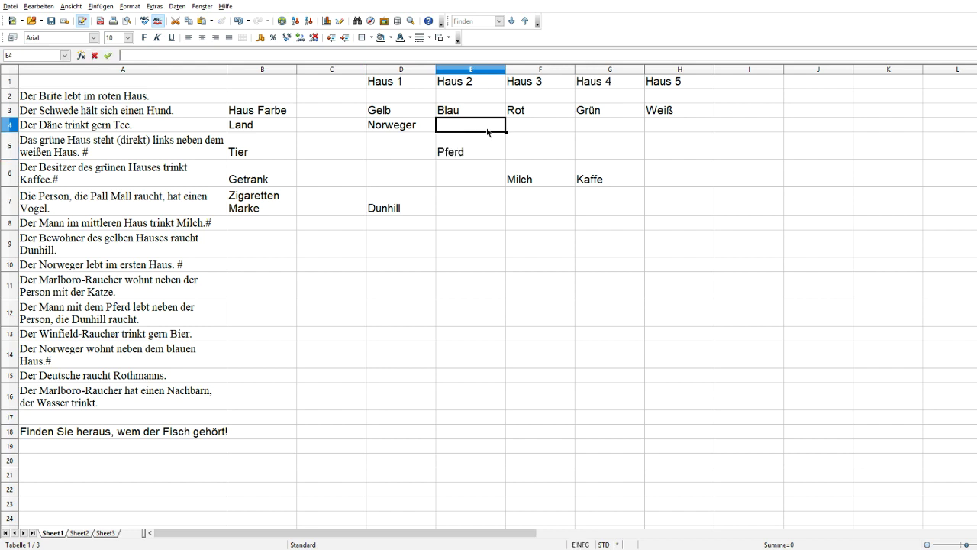
{"action": "type", "text": "D"}
{"action": "key", "text": "BackSpace"}
{"action": "type", "text": "Däne"}
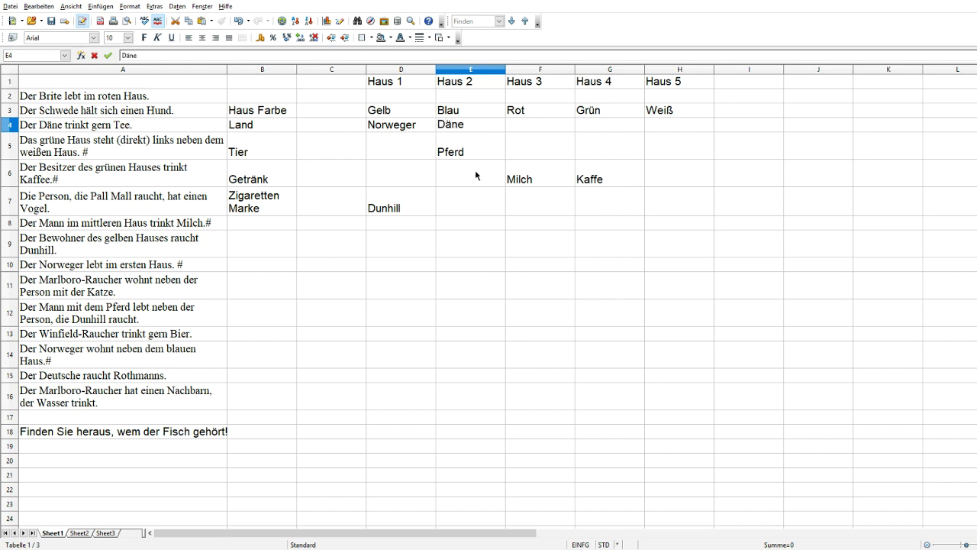
{"action": "left_click", "coordinate": [475, 175]}
{"action": "type", "text": "Tee"}
Enter Brite in F4 as the nationality for Haus 3
{"action": "left_click", "coordinate": [530, 125]}
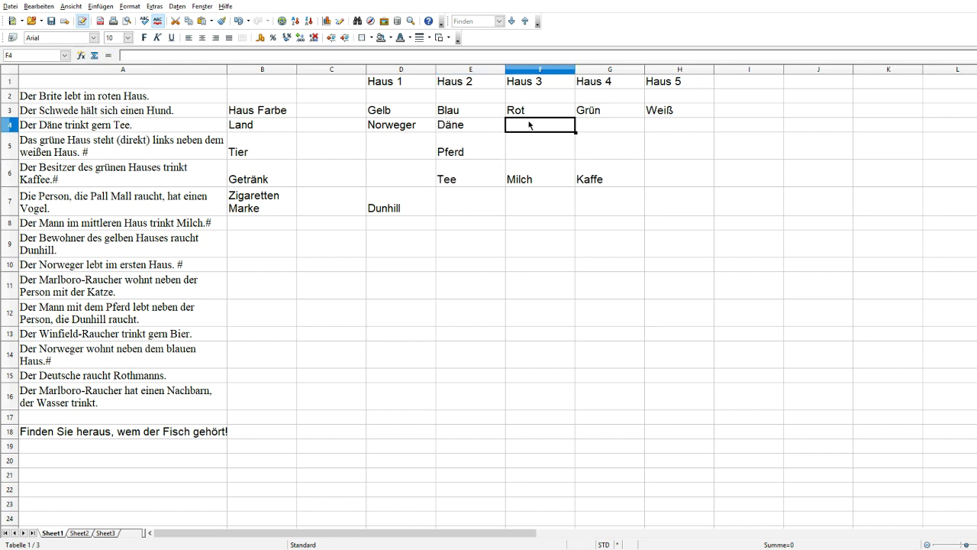
{"action": "type", "text": "Bri"}
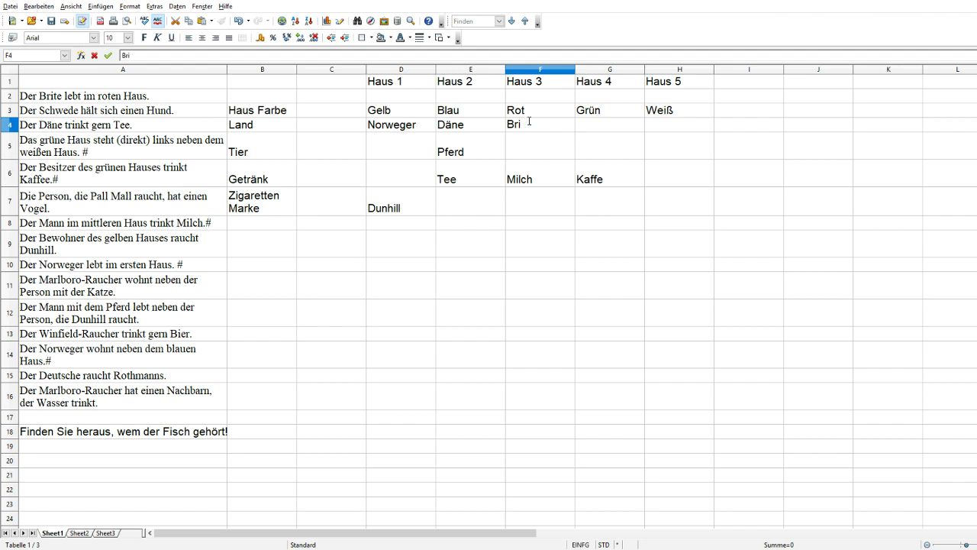
{"action": "type", "text": "te"}
{"action": "left_click", "coordinate": [510, 344]}
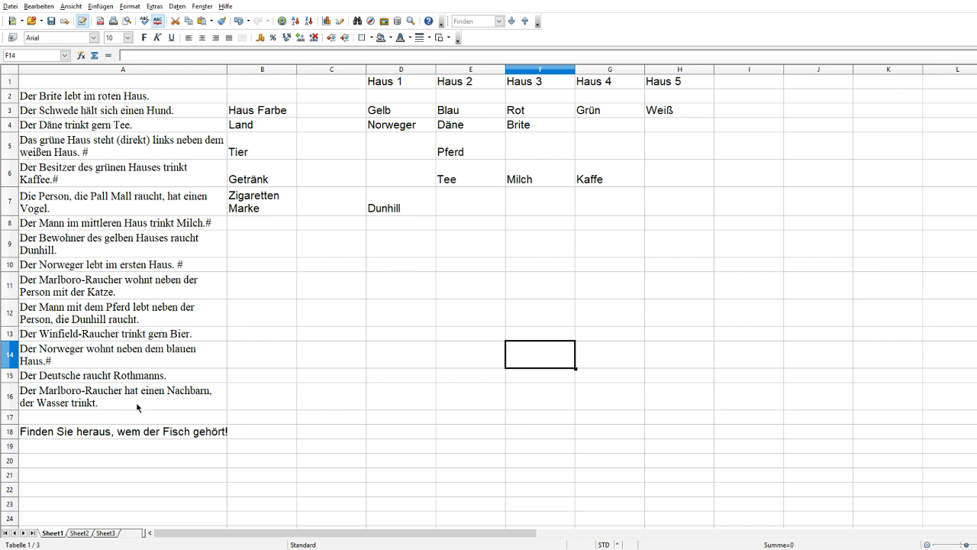
Try Marlboro in G7 as the Haus 4 brand with Wasser in H6 as the Haus 5 drink
{"action": "left_click", "coordinate": [603, 198]}
{"action": "type", "text": "Marlbora"}
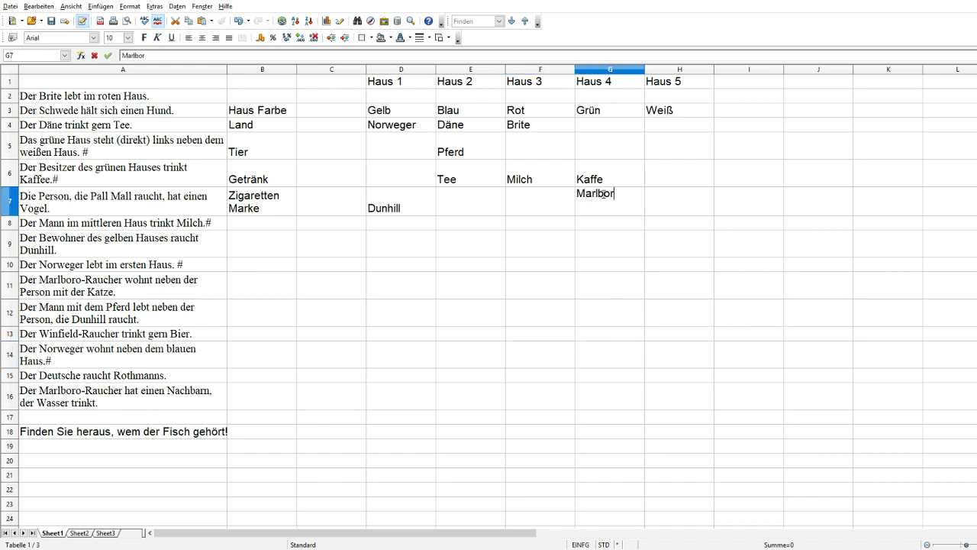
{"action": "left_click", "coordinate": [676, 172]}
{"action": "type", "text": "Wasser"}
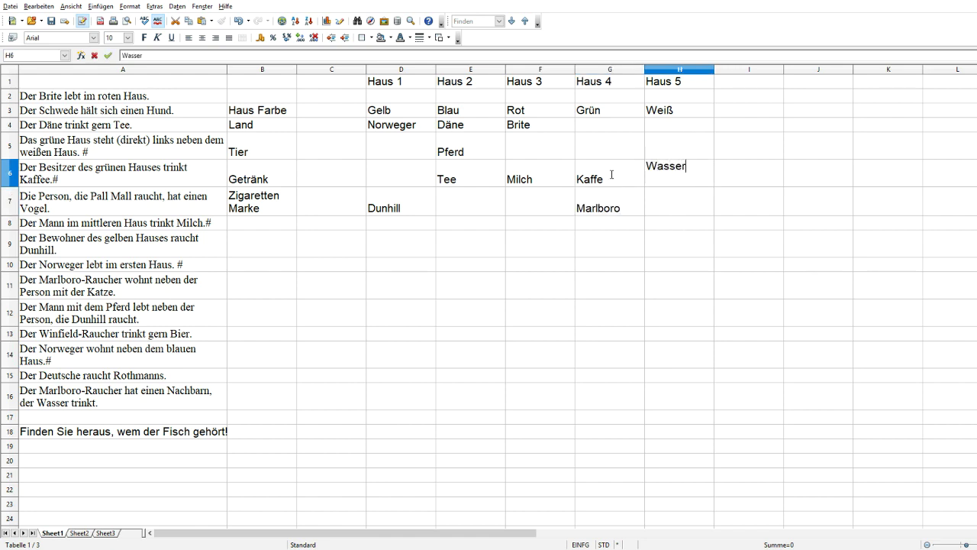
Clear the Wasser entry from H6 and the Marlboro entry from G7
{"action": "left_click_drag", "start_coordinate": [686, 166], "coordinate": [633, 168]}
{"action": "key", "text": "BackSpace"}
{"action": "left_click", "coordinate": [593, 211]}
{"action": "double_click", "coordinate": [617, 212]}
{"action": "double_click", "coordinate": [626, 191]}
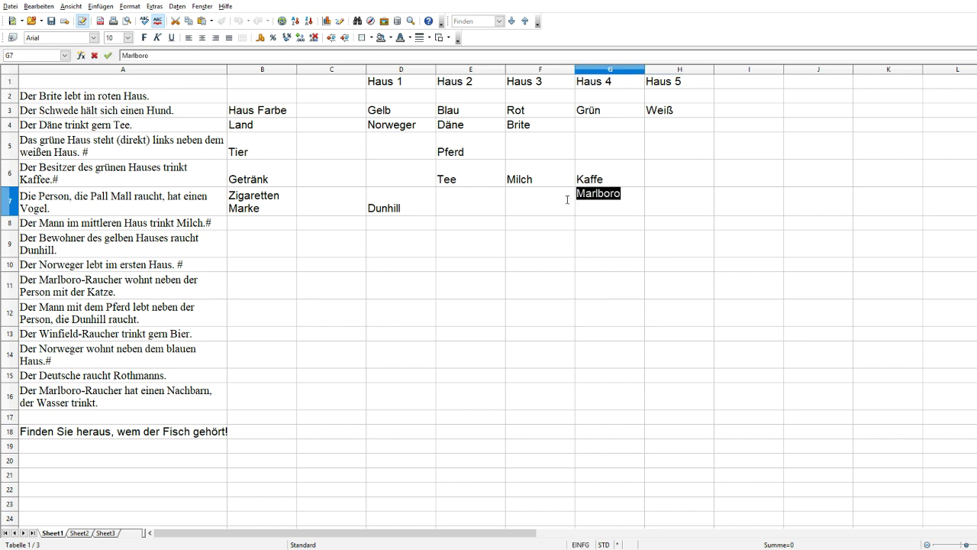
{"action": "key", "text": "BackSpace"}
Enter Bier in H6 as the Haus 5 drink and Rothmanns in H7 as its cigarette brand
{"action": "left_click", "coordinate": [656, 182]}
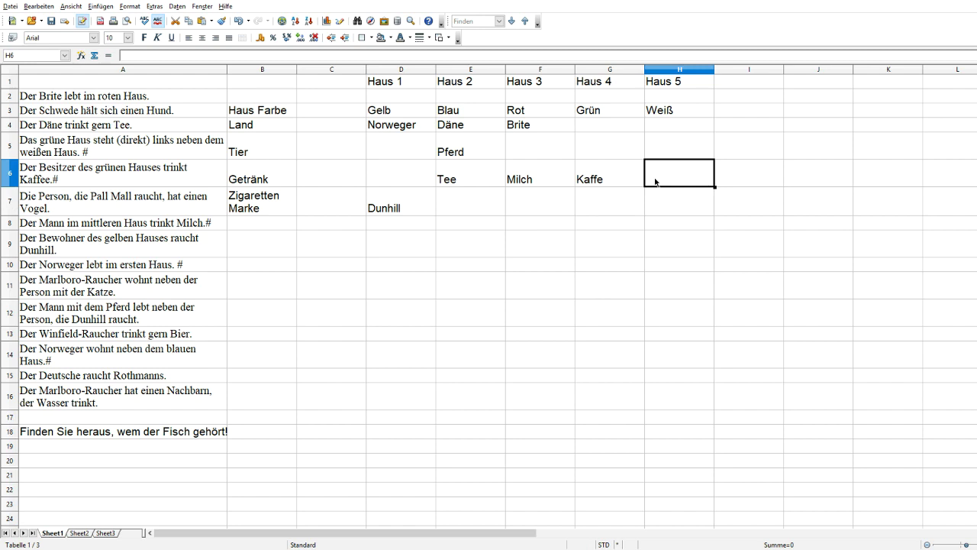
{"action": "type", "text": "Bier"}
{"action": "left_click", "coordinate": [662, 194]}
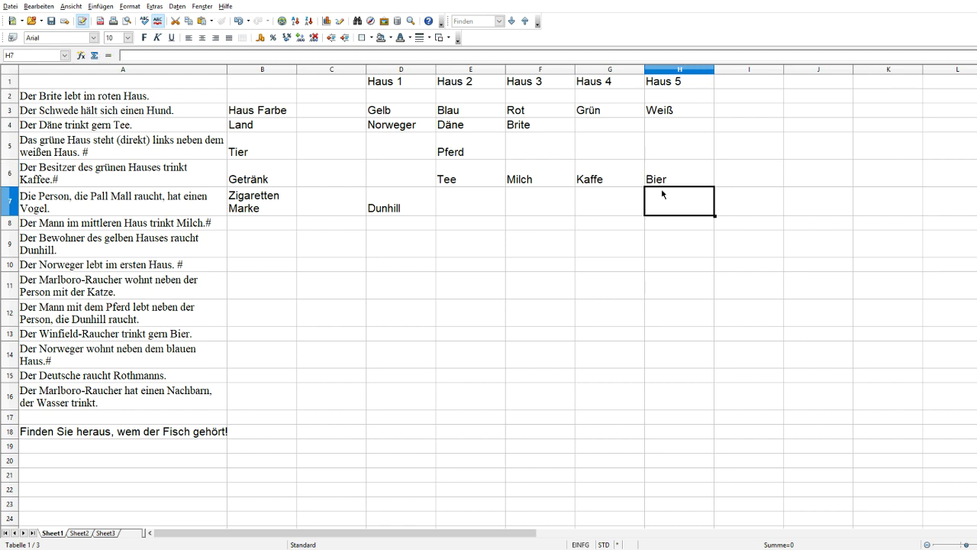
{"action": "type", "text": "Rothmanns"}
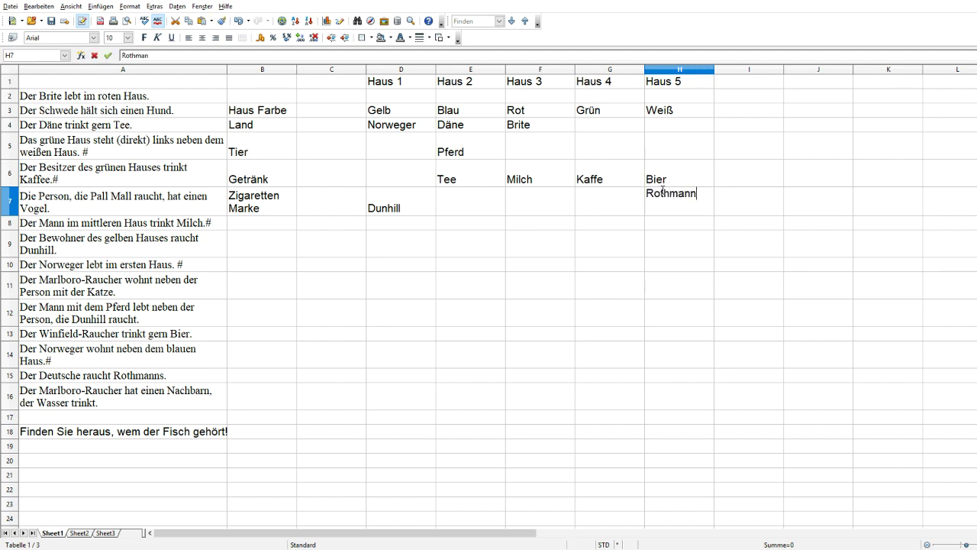
{"action": "left_click", "coordinate": [701, 290]}
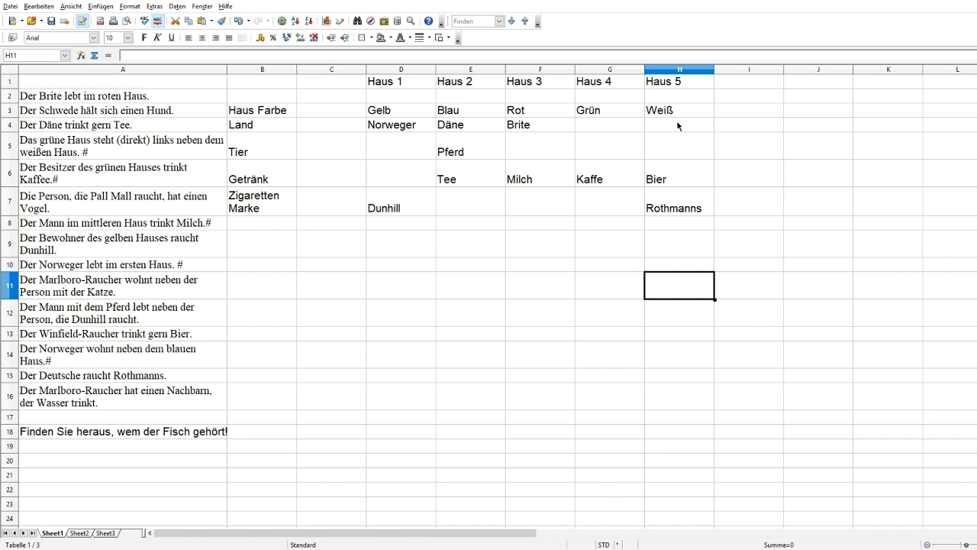
Clear the Bier entry from H6 and the Rothmanns entry from H7
{"action": "double_click", "coordinate": [676, 185]}
{"action": "key", "text": "shift+Home"}
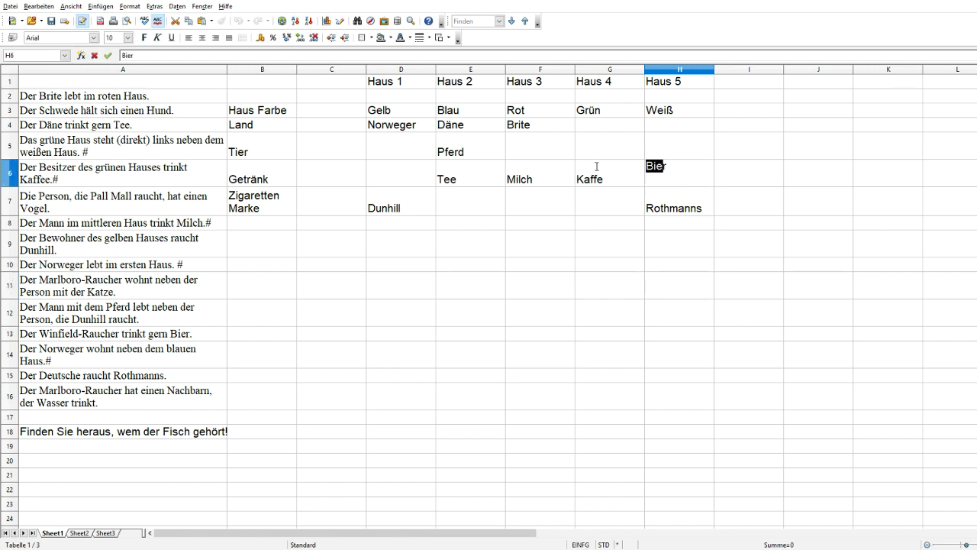
{"action": "key", "text": "BackSpace"}
{"action": "double_click", "coordinate": [701, 208]}
{"action": "key", "text": "shift+Home"}
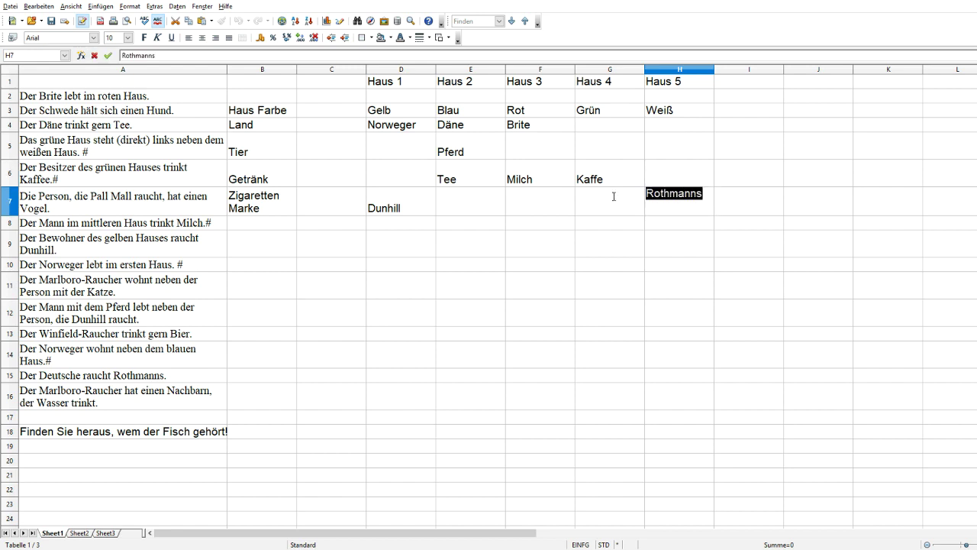
{"action": "key", "text": "BackSpace"}
{"action": "left_click", "coordinate": [557, 280]}
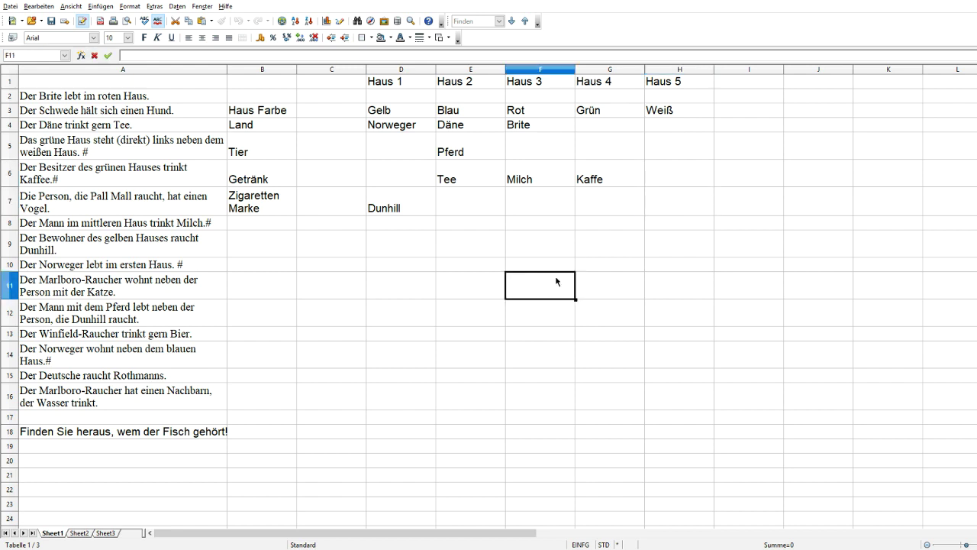
Mark the clues in A2, A4 and A12 as used by appending "#" to each
{"action": "left_click", "coordinate": [163, 98]}
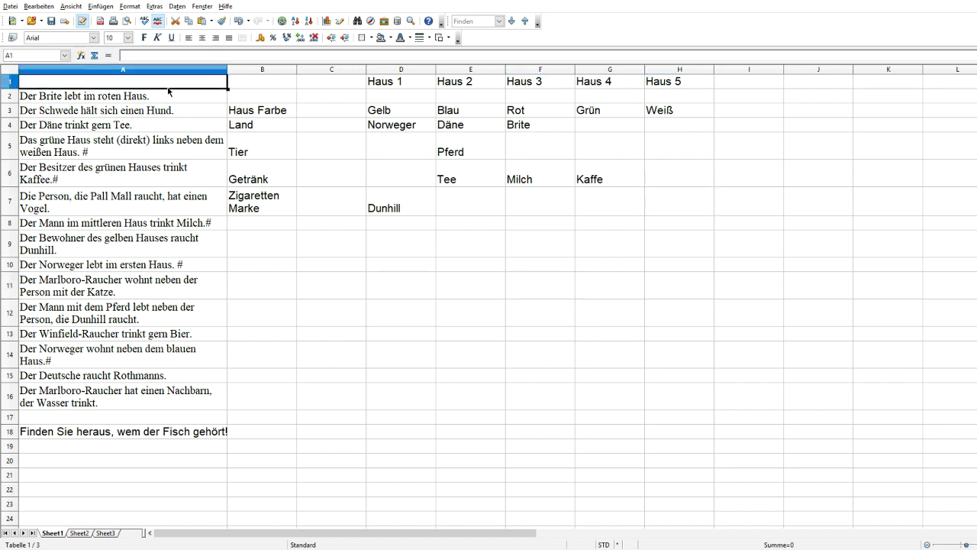
{"action": "double_click", "coordinate": [159, 95]}
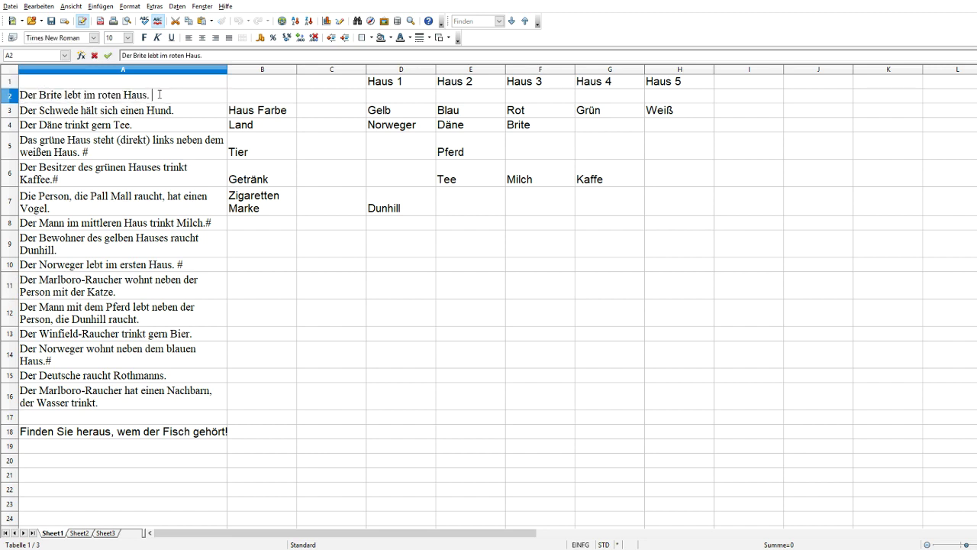
{"action": "type", "text": "#"}
{"action": "left_click", "coordinate": [144, 127]}
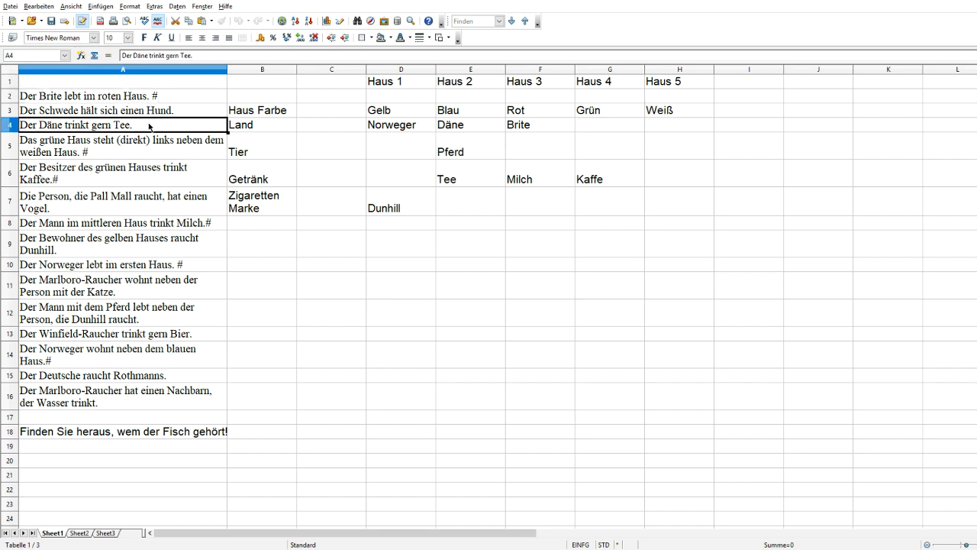
{"action": "double_click", "coordinate": [146, 125]}
{"action": "type", "text": "#"}
{"action": "left_click", "coordinate": [158, 324]}
{"action": "double_click", "coordinate": [159, 324]}
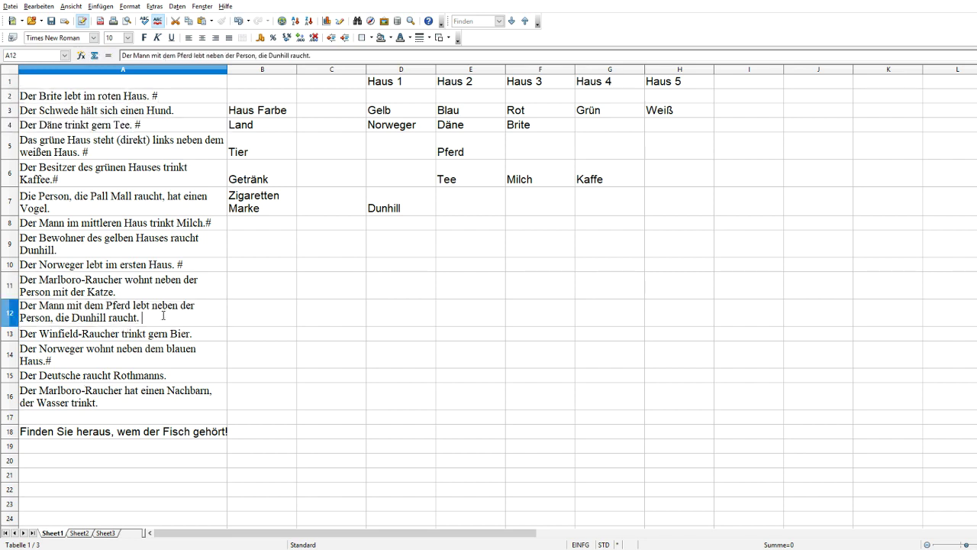
{"action": "type", "text": "#"}
{"action": "left_click", "coordinate": [132, 410]}
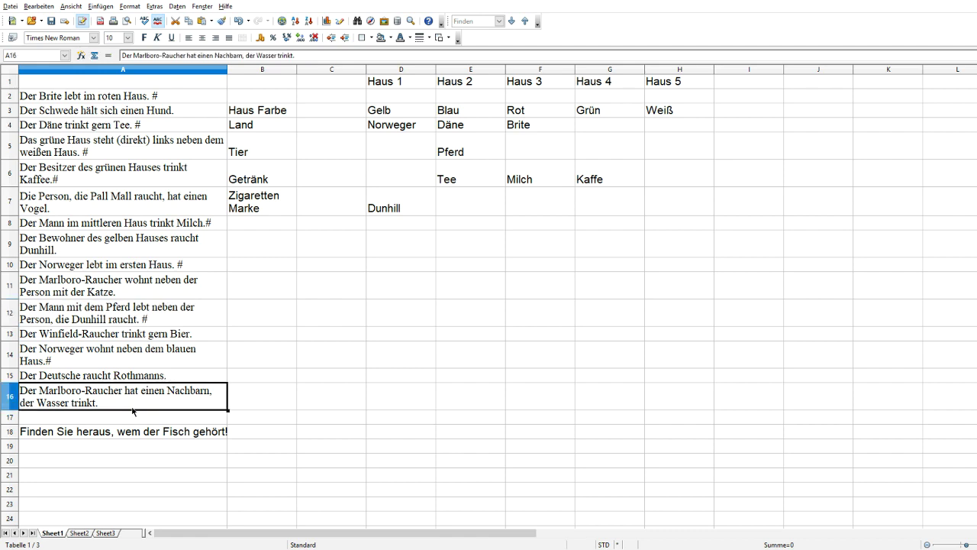
{"action": "left_click", "coordinate": [375, 174]}
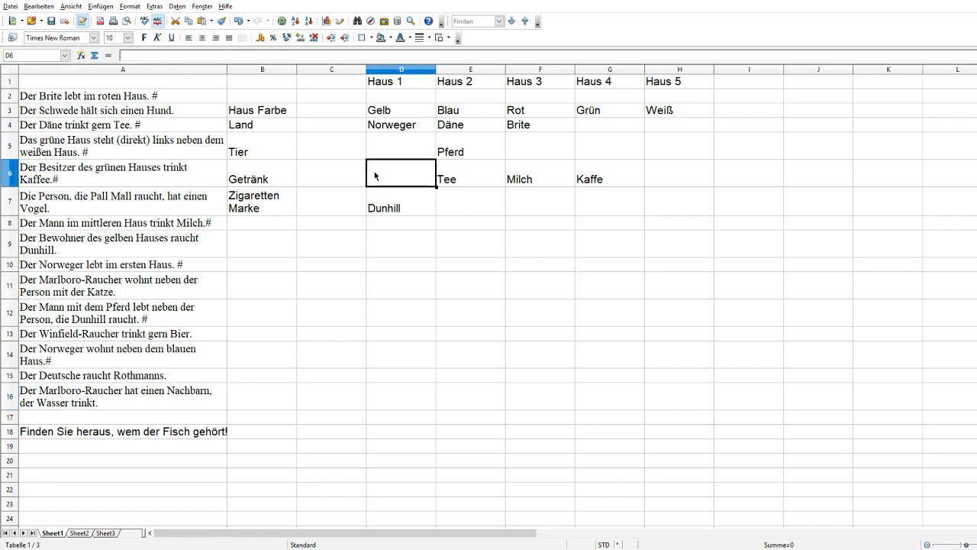
{"action": "type", "text": "Wasser"}
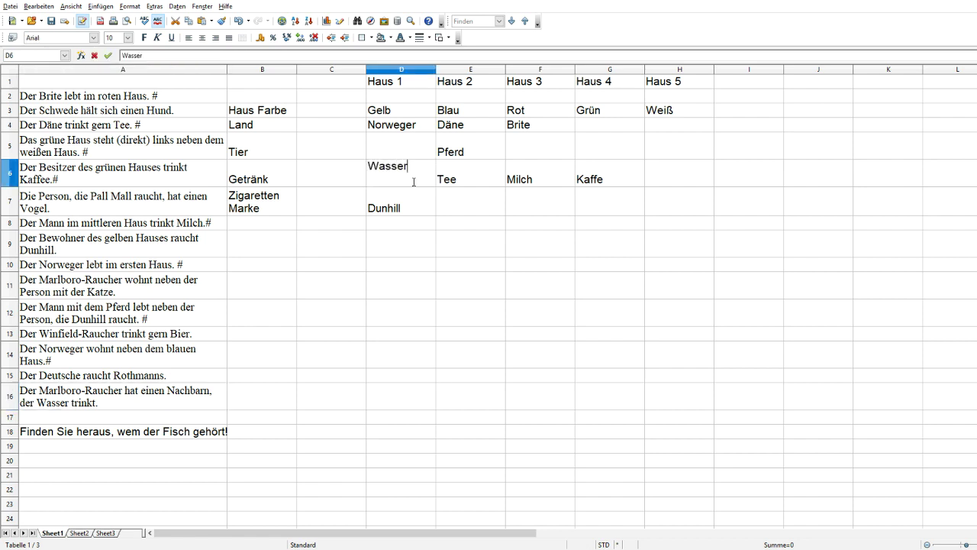
{"action": "key", "text": "BackSpace"}
{"action": "key", "text": "BackSpace"}
{"action": "key", "text": "BackSpace"}
{"action": "key", "text": "BackSpace"}
{"action": "key", "text": "BackSpace"}
{"action": "key", "text": "BackSpace"}
{"action": "left_click", "coordinate": [453, 248]}
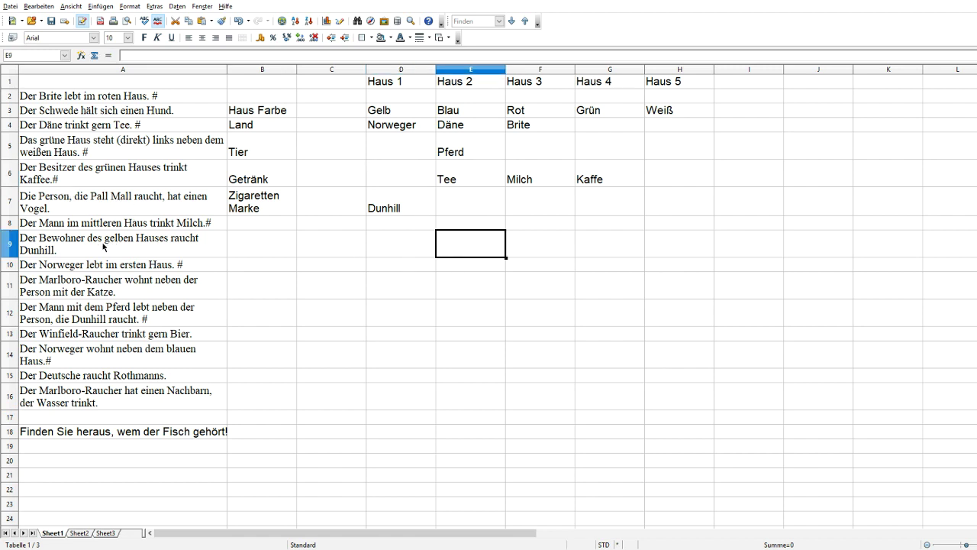
Enter Katze in D5 as the animal for Haus 1, following the Marlboro and cat clue in A11
{"action": "left_click", "coordinate": [126, 290]}
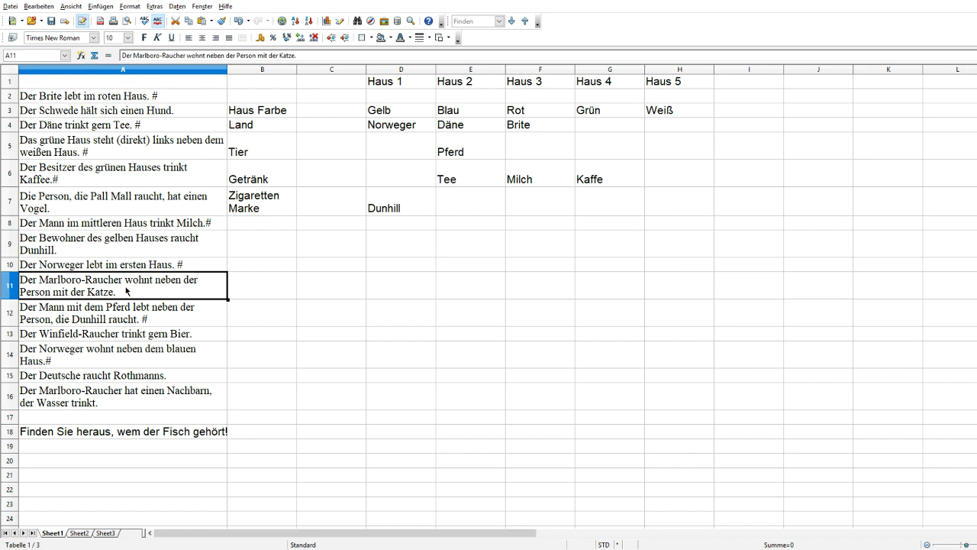
{"action": "left_click", "coordinate": [398, 152]}
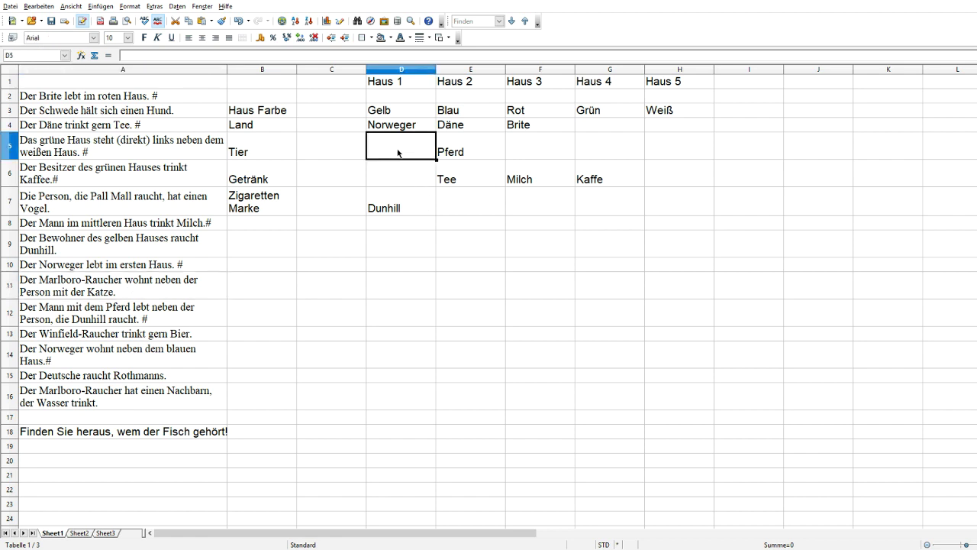
{"action": "type", "text": "Kar"}
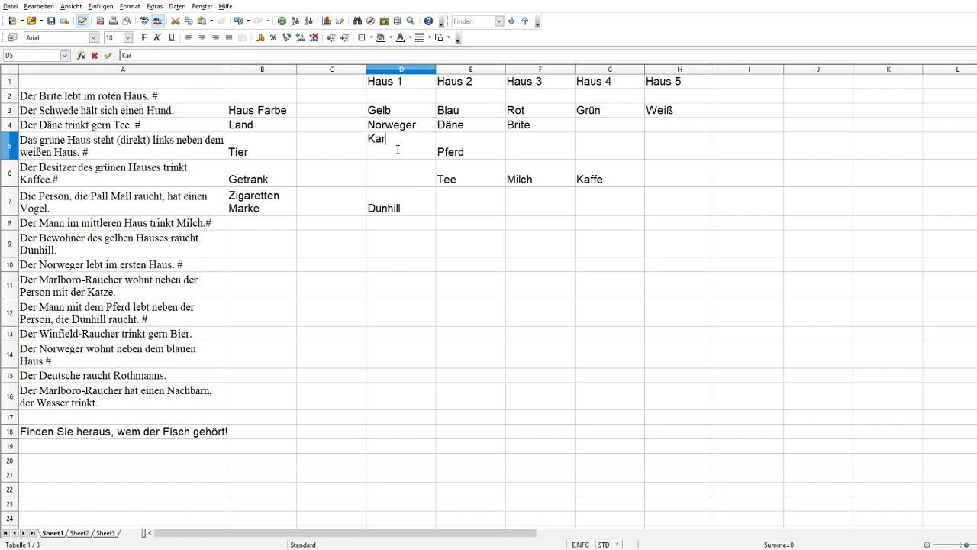
{"action": "type", "text": "tze"}
Enter Marlboro in E7 as the Haus 2 cigarette brand and Wasser in D6 as the Haus 1 drink
{"action": "left_click", "coordinate": [473, 206]}
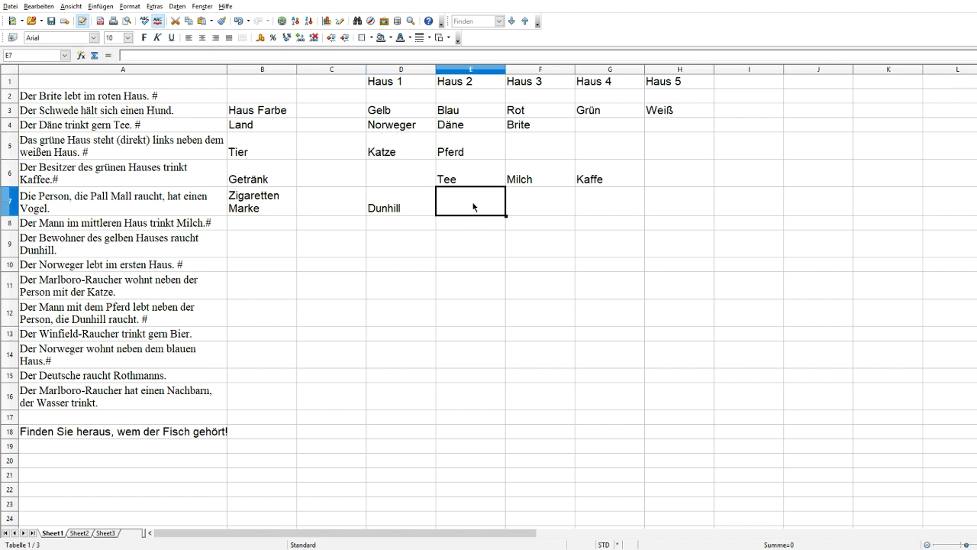
{"action": "type", "text": "Marlboro"}
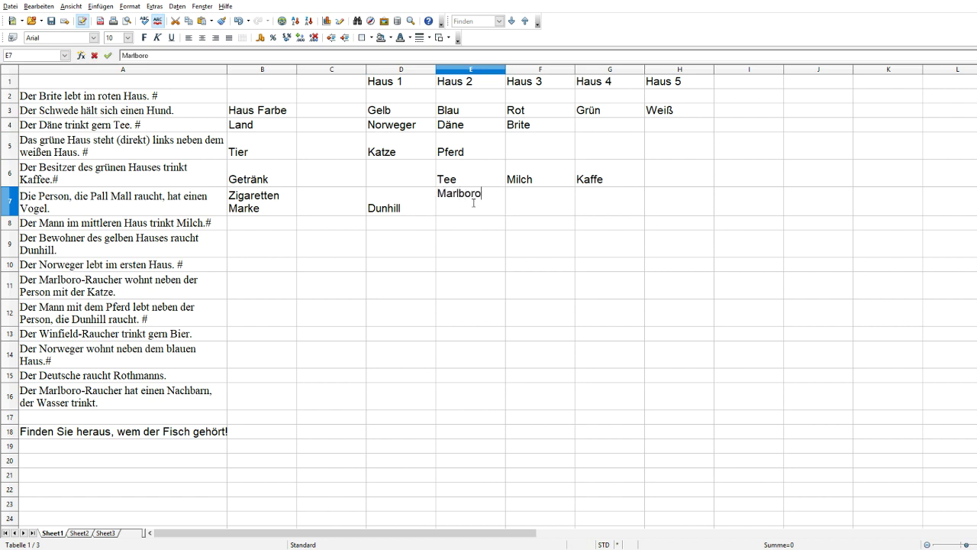
{"action": "left_click", "coordinate": [400, 175]}
{"action": "type", "text": "Wasser"}
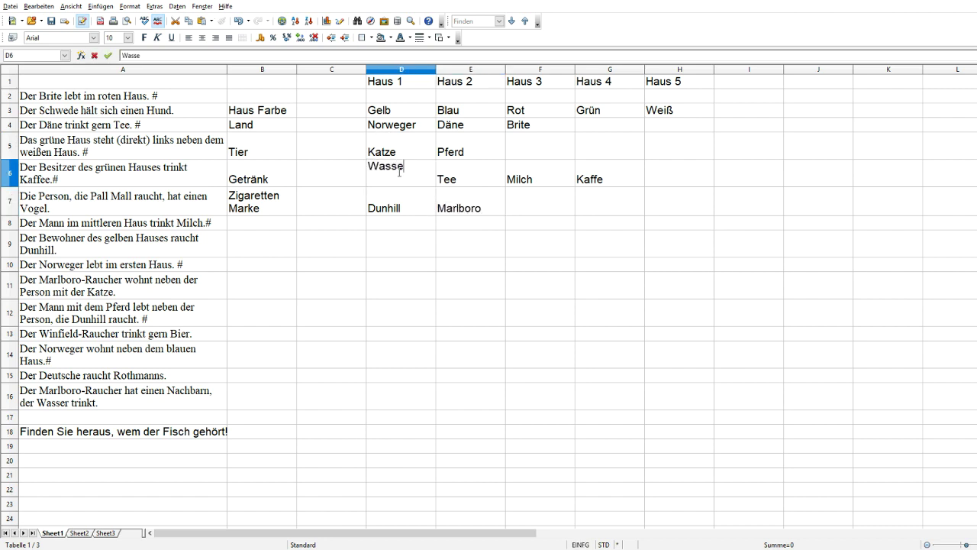
{"action": "left_click", "coordinate": [483, 305]}
Append "#" to the clues in A16, A11 and A9 to mark them as used
{"action": "left_click", "coordinate": [125, 404]}
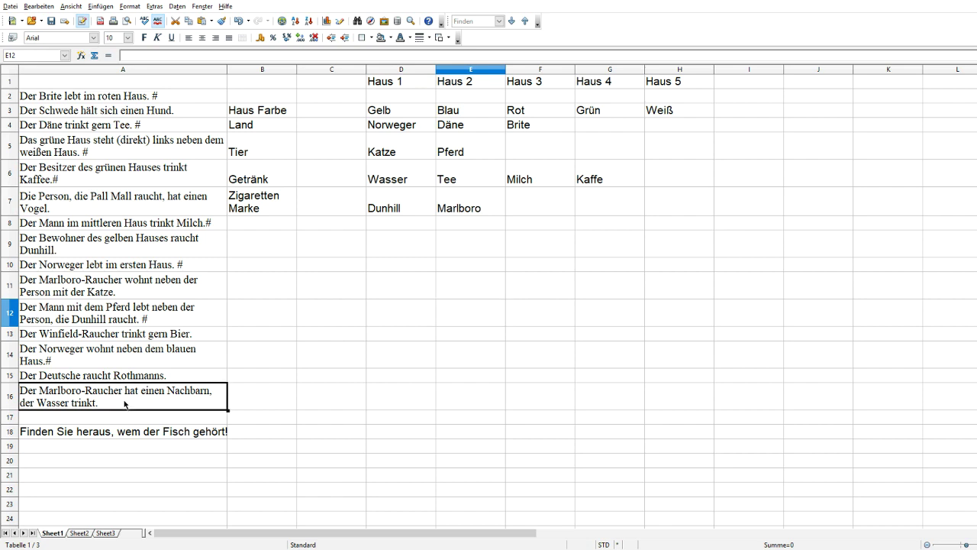
{"action": "double_click", "coordinate": [125, 404]}
{"action": "type", "text": "#"}
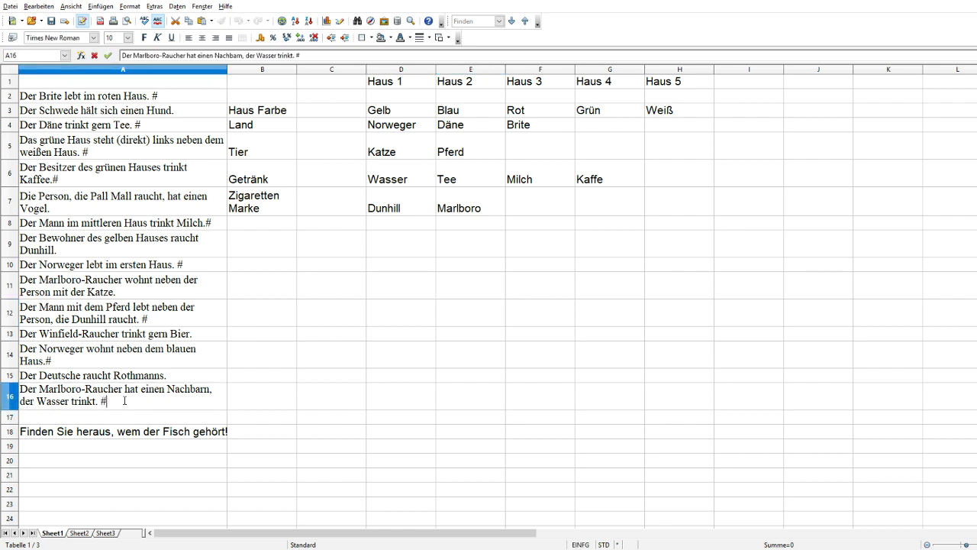
{"action": "double_click", "coordinate": [142, 298]}
{"action": "type", "text": "#"}
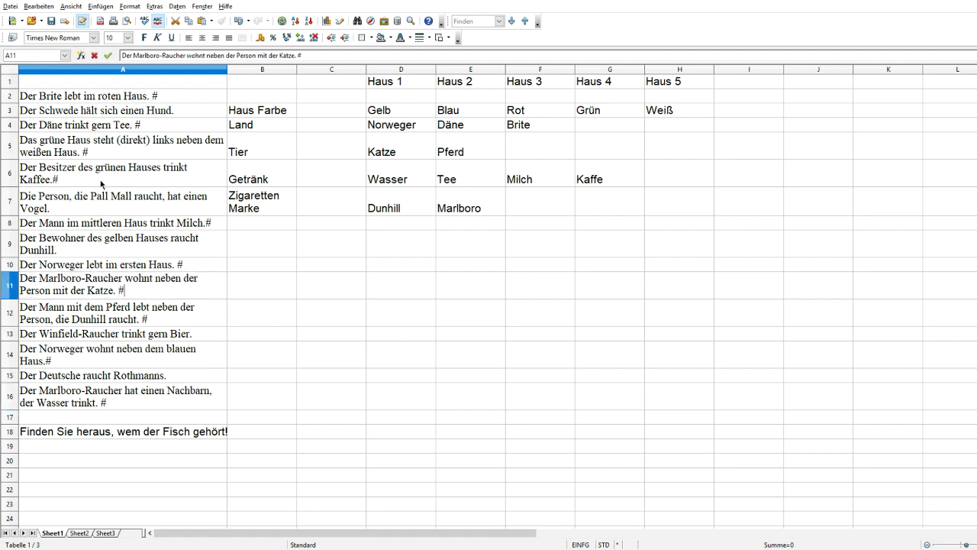
{"action": "double_click", "coordinate": [90, 251]}
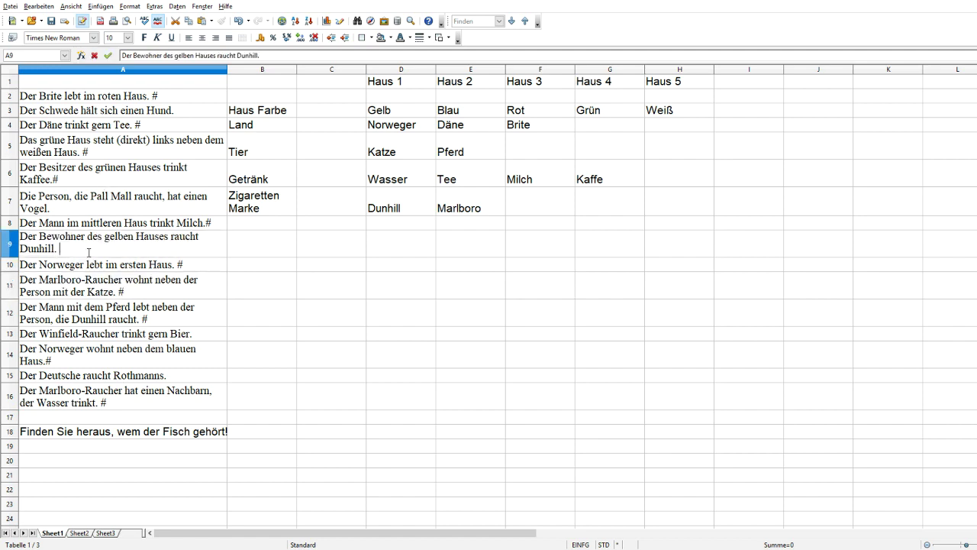
{"action": "type", "text": "#"}
Enter Bier in H6 as the Haus 5 drink and Winfield in H7 as its cigarette brand
{"action": "left_click", "coordinate": [677, 180]}
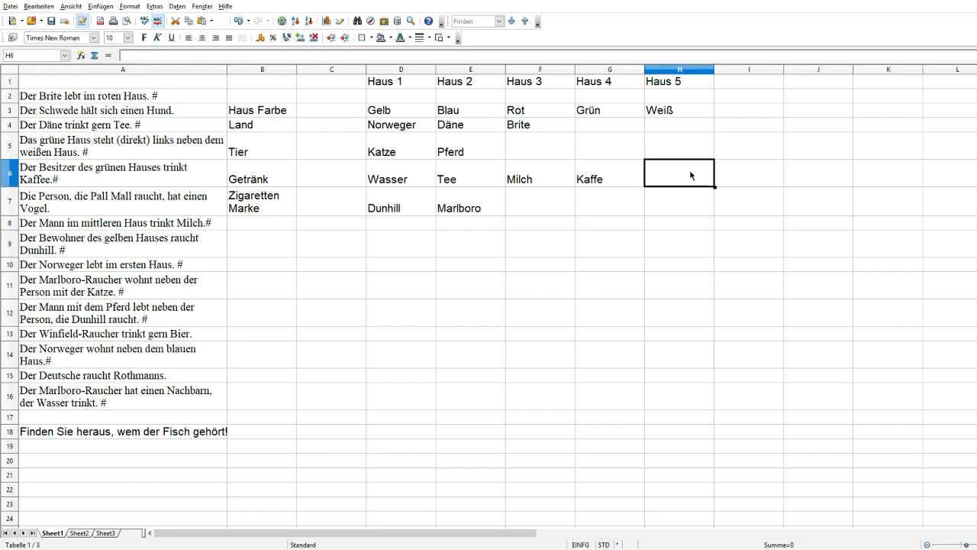
{"action": "type", "text": "Bier"}
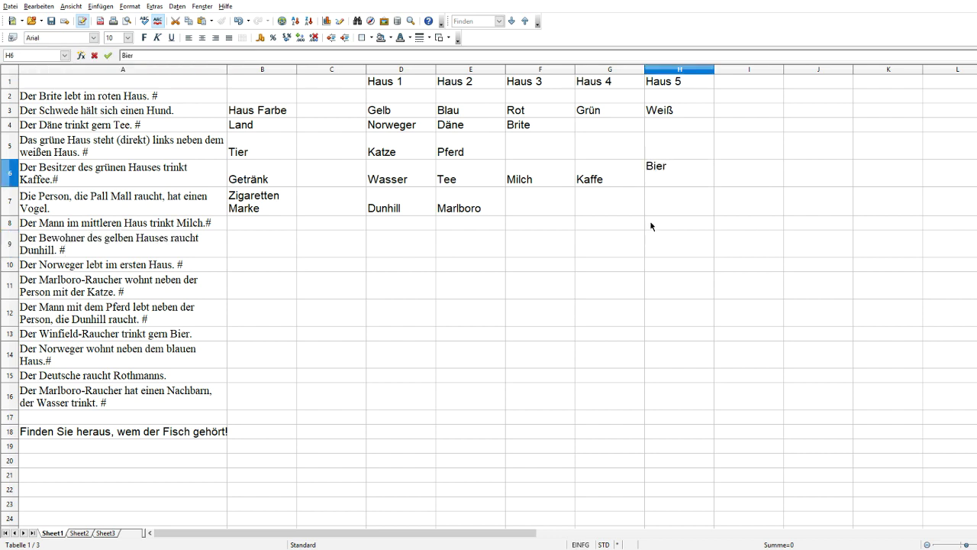
{"action": "key", "text": "Return"}
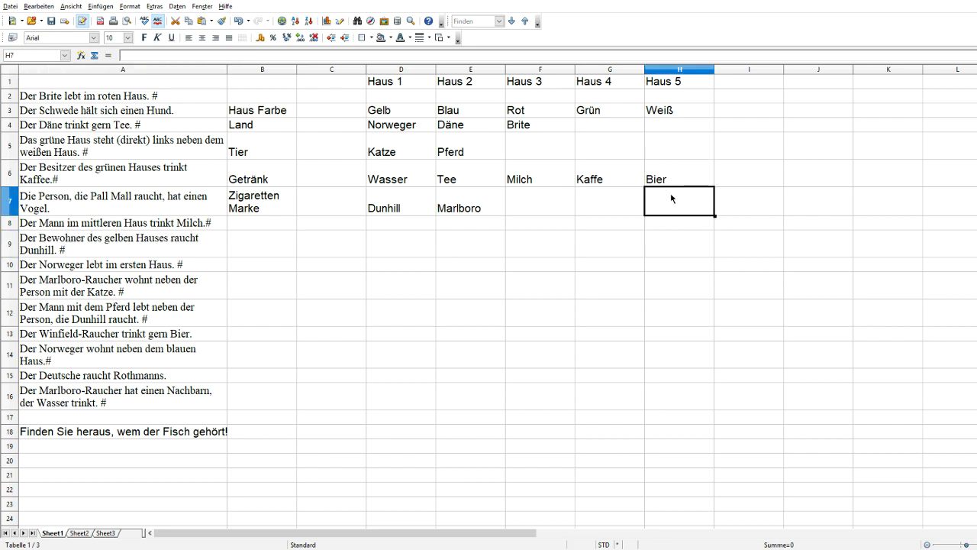
{"action": "type", "text": "Win"}
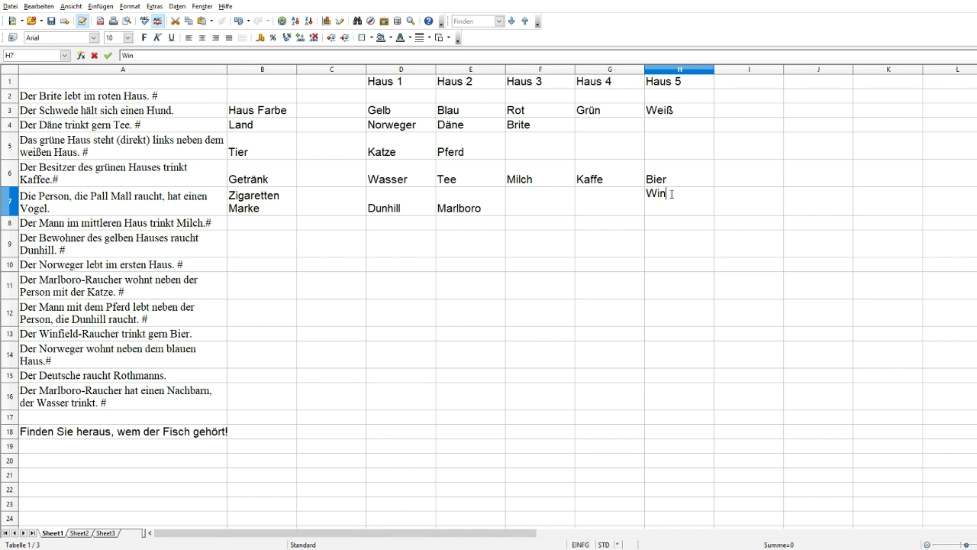
{"action": "type", "text": "f"}
{"action": "key", "text": "BackSpace"}
{"action": "type", "text": "field"}
{"action": "key", "text": "BackSpace"}
{"action": "key", "text": "BackSpace"}
{"action": "type", "text": "ld"}
{"action": "key", "text": "BackSpace"}
{"action": "key", "text": "BackSpace"}
{"action": "type", "text": "ld"}
{"action": "left_click", "coordinate": [532, 338]}
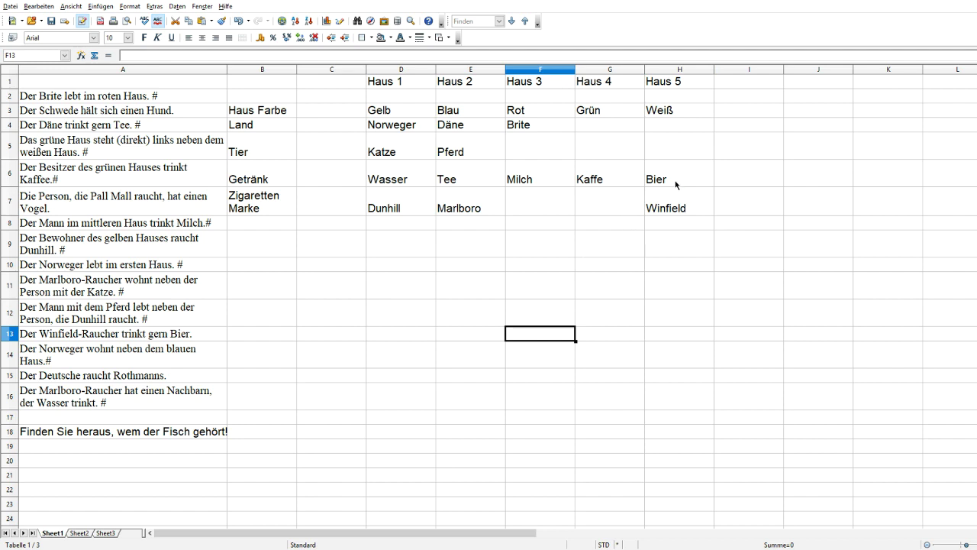
Enter Deutsch in G4 as the Haus 4 nationality and Rothmanns in G7 as its cigarette brand
{"action": "left_click", "coordinate": [594, 128]}
{"action": "type", "text": "Deutsch"}
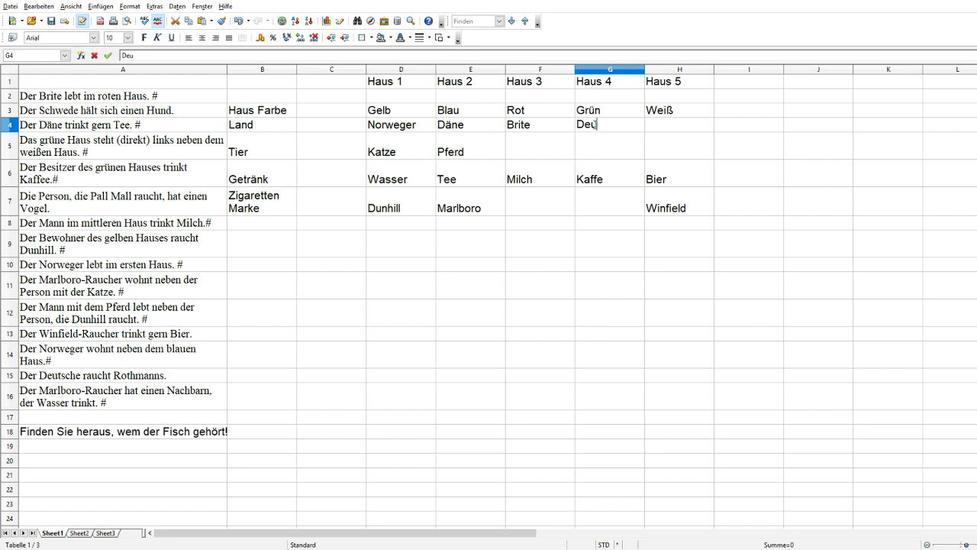
{"action": "left_click", "coordinate": [628, 197]}
{"action": "type", "text": "Rothmanns"}
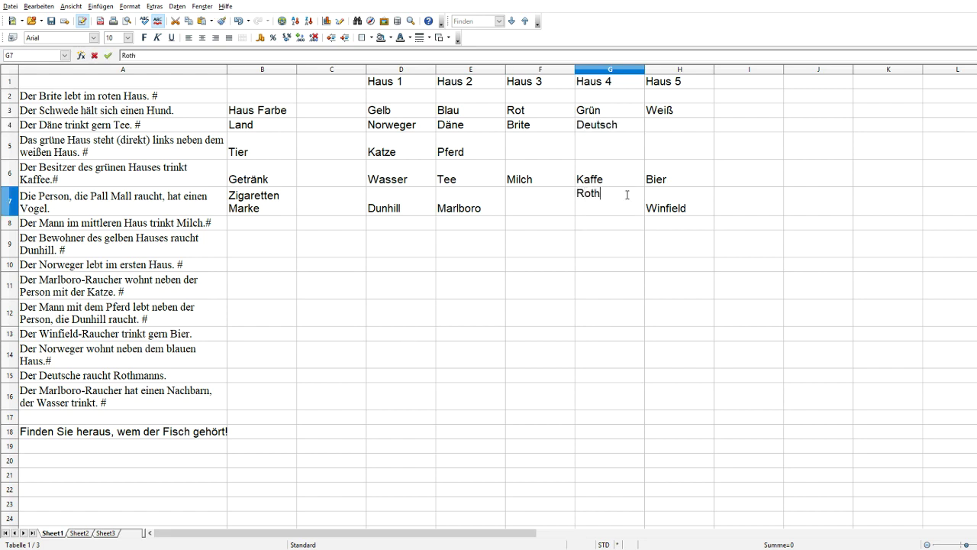
Enter Schwede in H4 as the Haus 5 nationality and Hund in H5 as its animal
{"action": "left_click", "coordinate": [663, 127]}
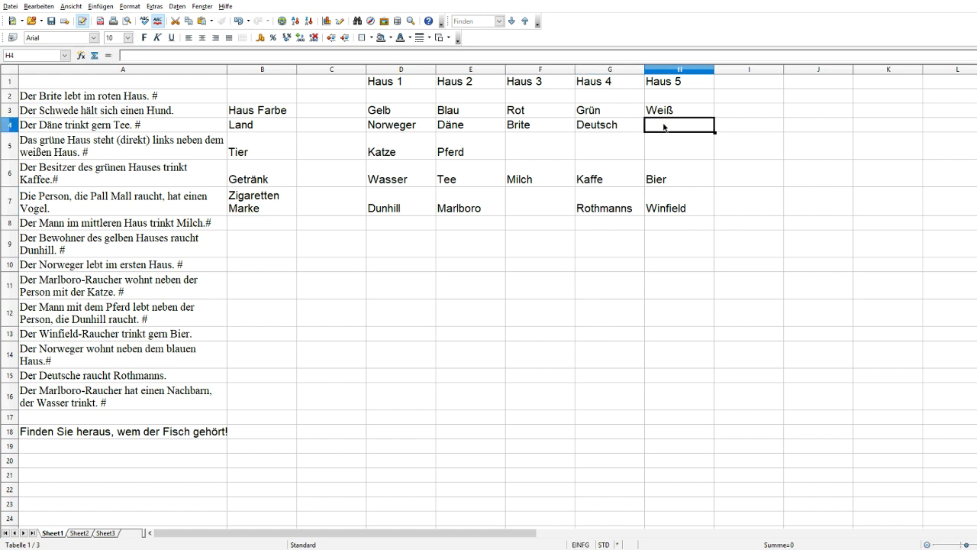
{"action": "type", "text": "Schwede"}
{"action": "left_click", "coordinate": [671, 152]}
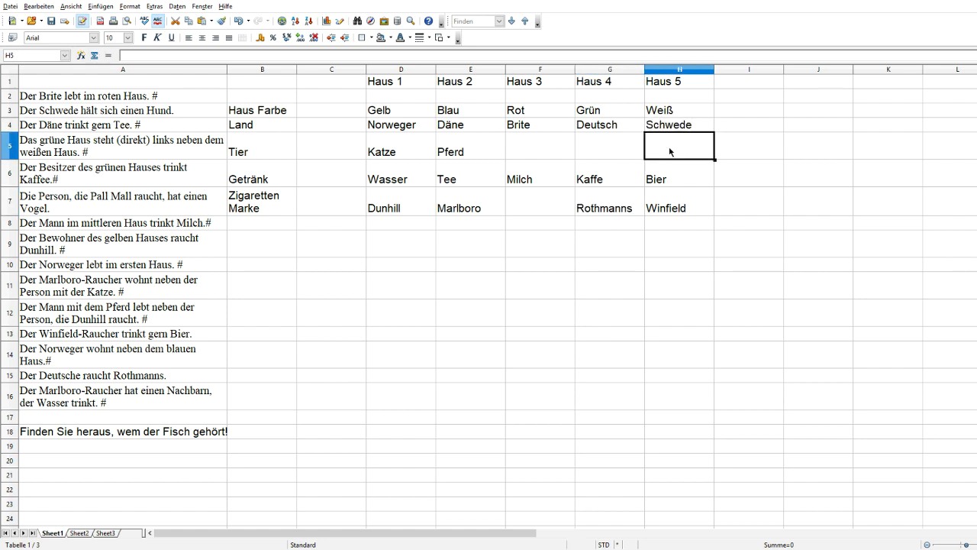
{"action": "type", "text": "Hun"}
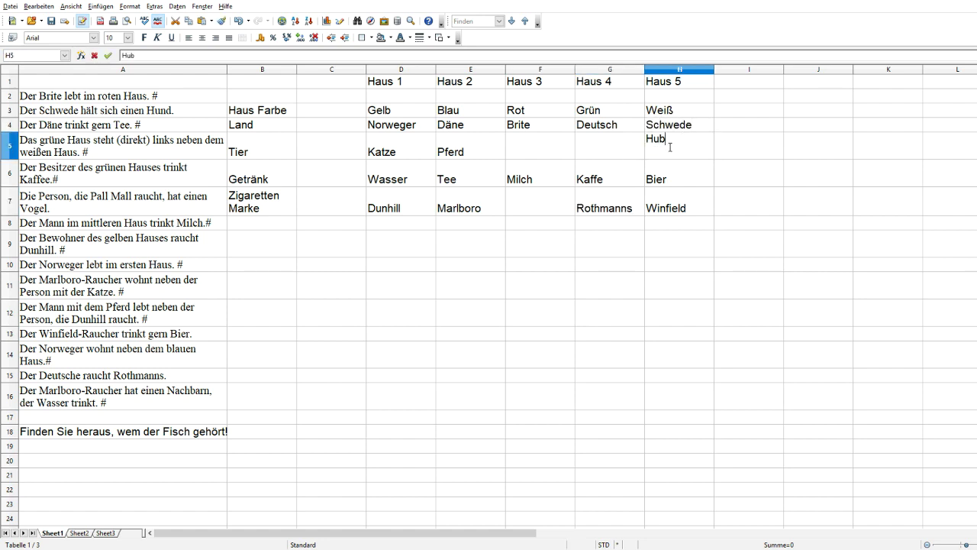
{"action": "key", "text": "BackSpace"}
{"action": "type", "text": "d"}
{"action": "key", "text": "BackSpace"}
{"action": "type", "text": "nd"}
{"action": "left_click", "coordinate": [607, 278]}
Enter Pall-Mall in F7 as the Haus 3 cigarette brand and Vogel in F5 as its animal
{"action": "left_click", "coordinate": [544, 202]}
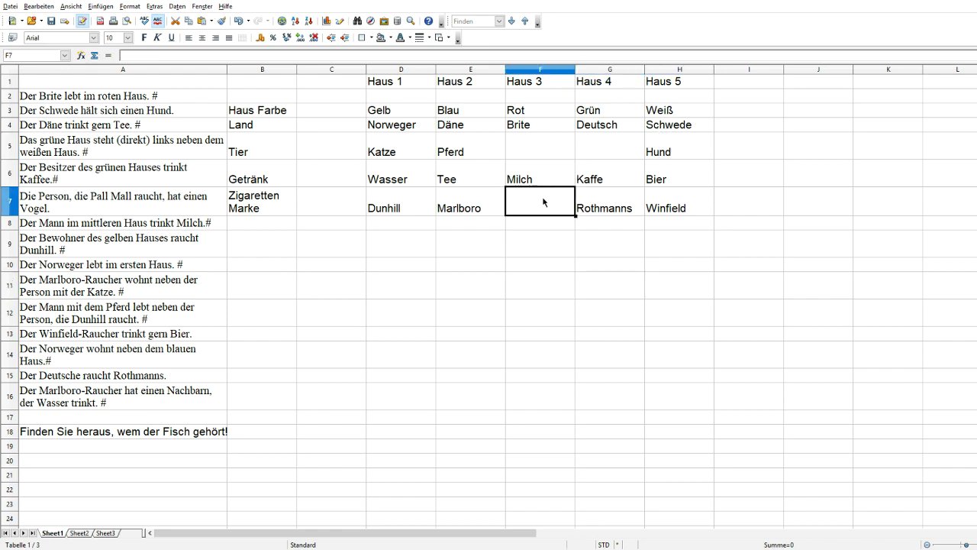
{"action": "type", "text": "Pall"}
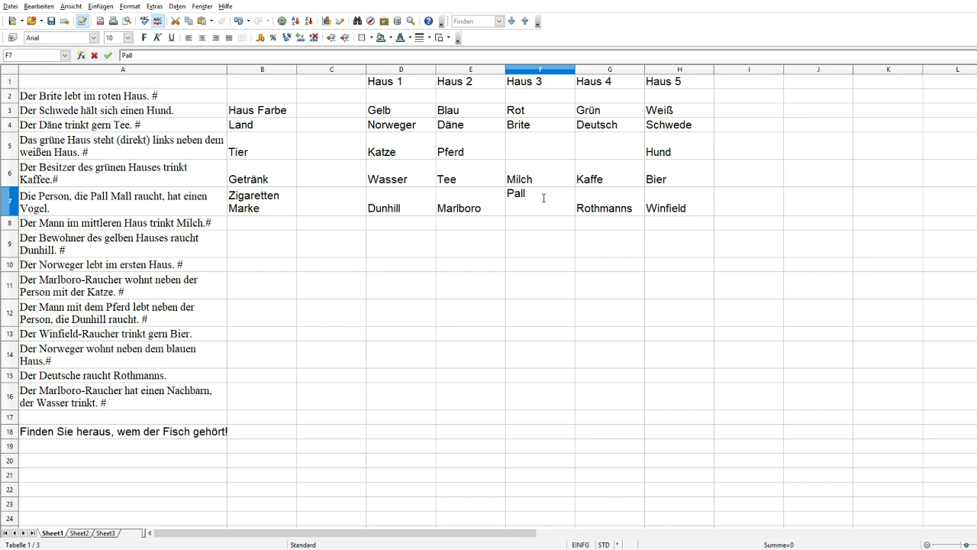
{"action": "type", "text": "-Mall"}
{"action": "left_click", "coordinate": [555, 149]}
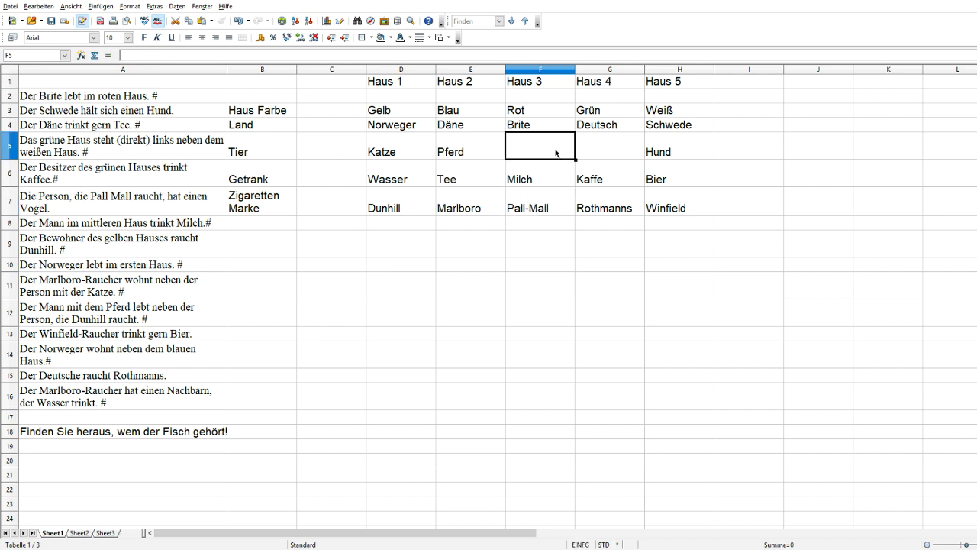
{"action": "type", "text": "Vogel"}
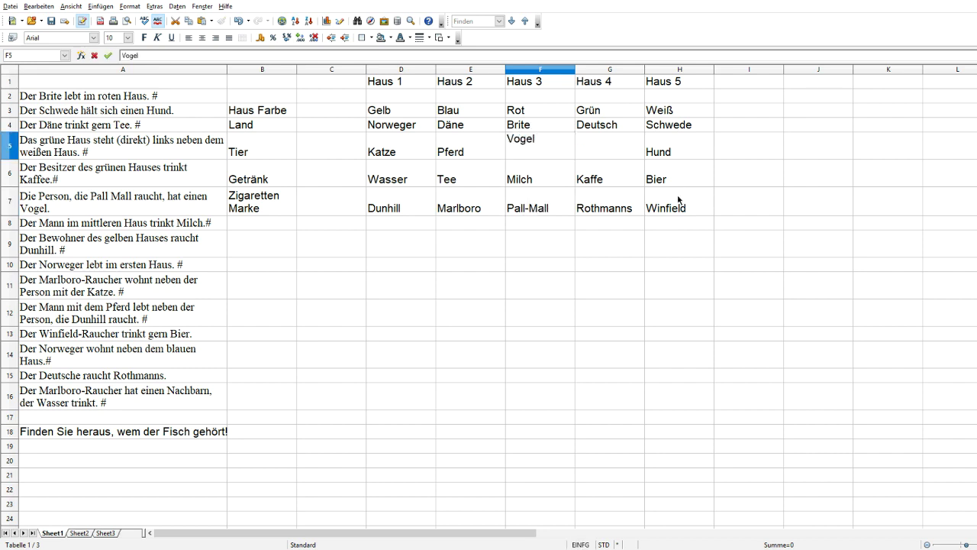
Mark the Rothmanns, Winfield, Pall Mall and Schwede clues as used by appending # in A15, A13, A7 and A3
{"action": "left_click", "coordinate": [558, 279]}
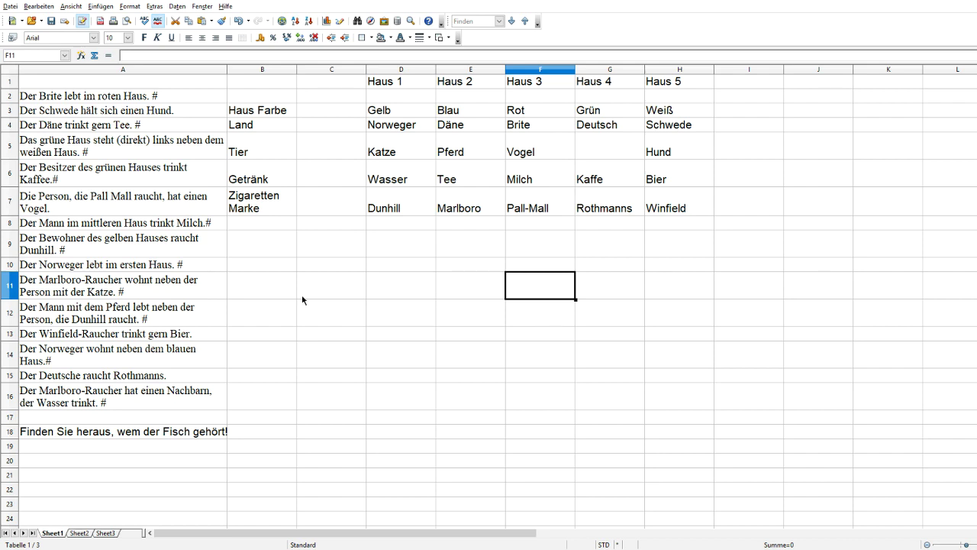
{"action": "double_click", "coordinate": [212, 371]}
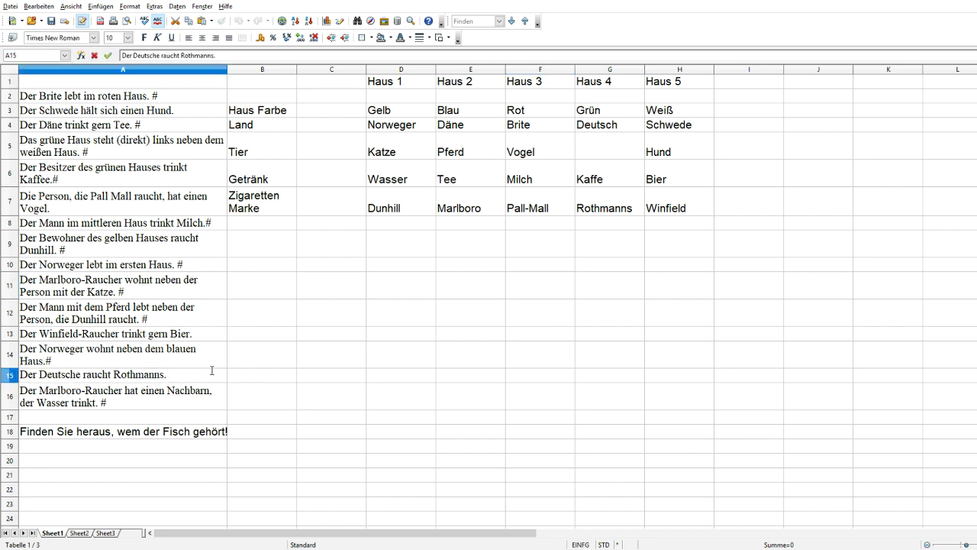
{"action": "type", "text": "#"}
{"action": "double_click", "coordinate": [200, 334]}
{"action": "type", "text": "#"}
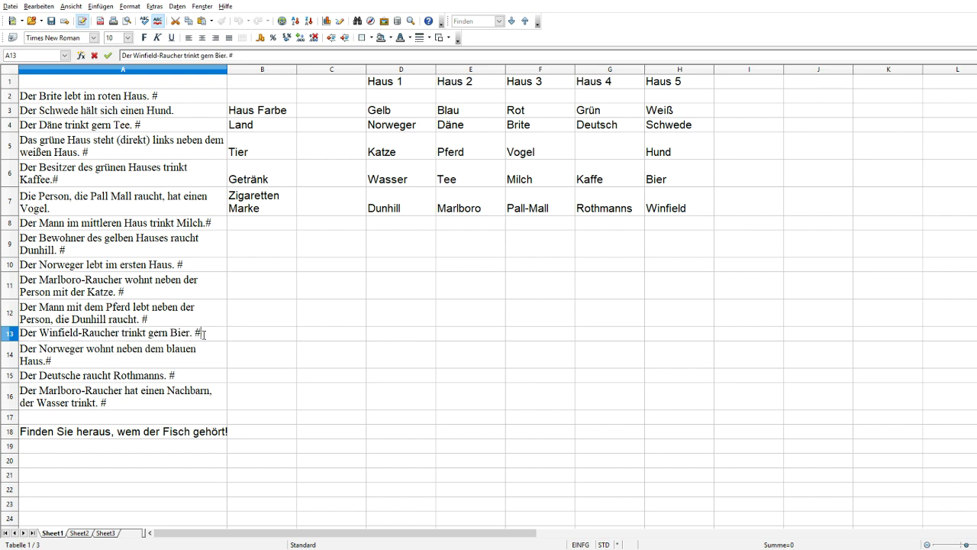
{"action": "double_click", "coordinate": [86, 211]}
{"action": "type", "text": "#"}
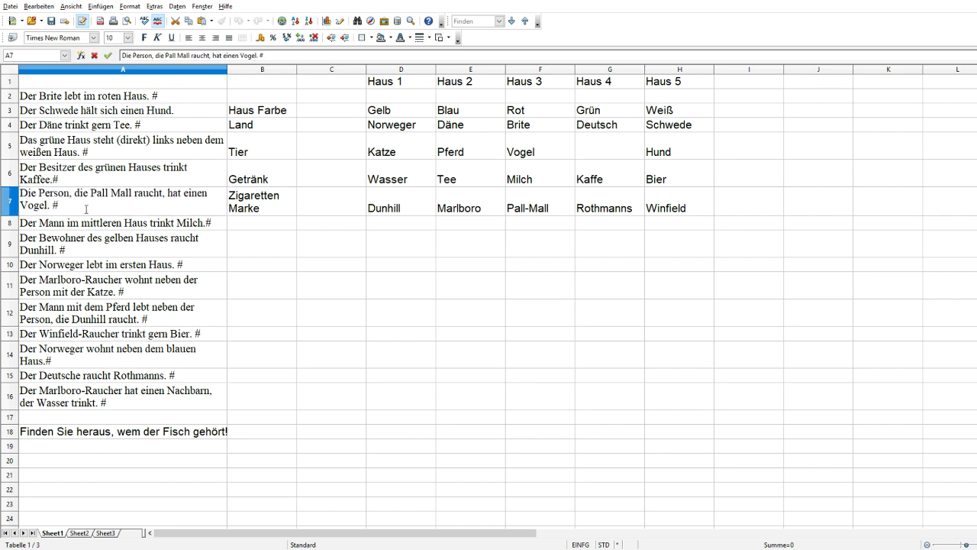
{"action": "double_click", "coordinate": [186, 110]}
{"action": "type", "text": "#"}
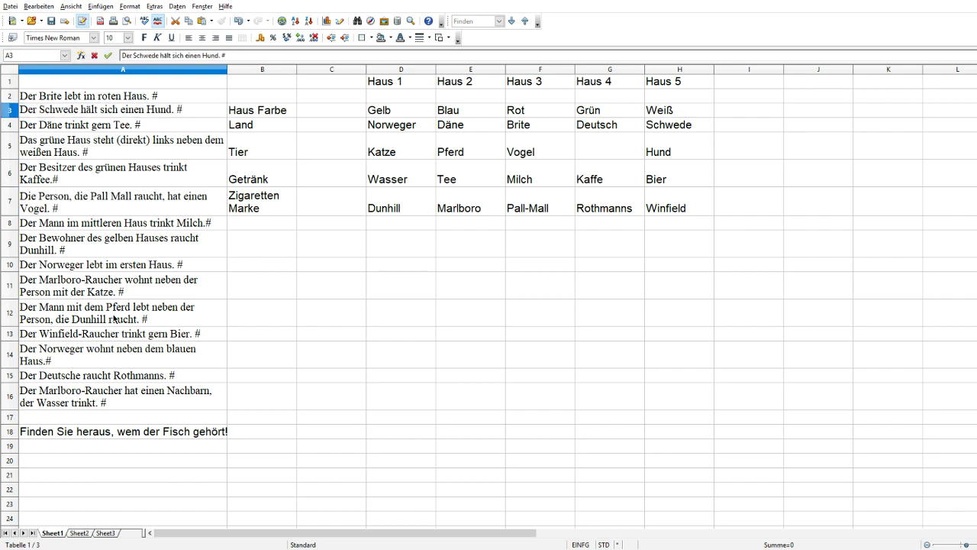
{"action": "left_click", "coordinate": [98, 446]}
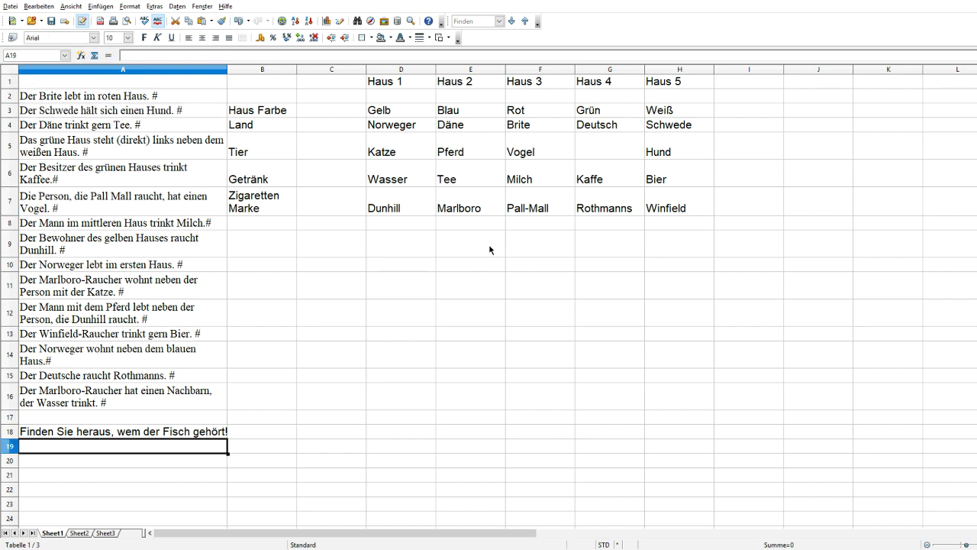
Enter Fisch in G5 as the Haus 4 animal
{"action": "left_click", "coordinate": [600, 156]}
{"action": "type", "text": "Fisch"}
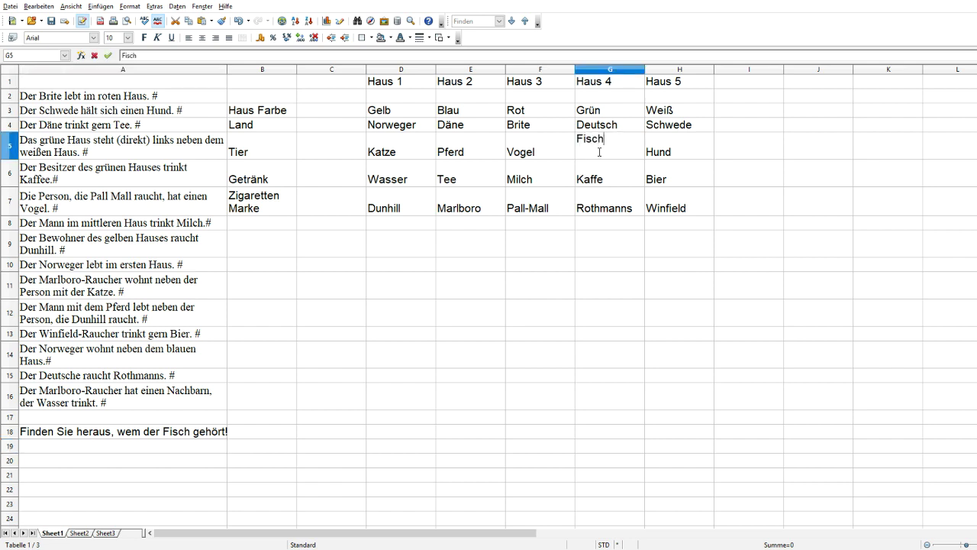
{"action": "left_click", "coordinate": [757, 265]}
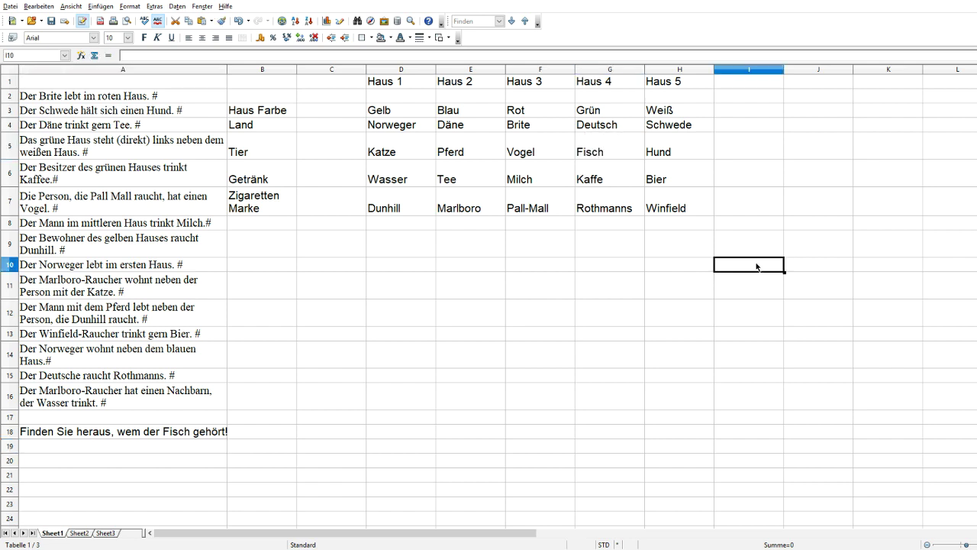
{"action": "left_click", "coordinate": [756, 224]}
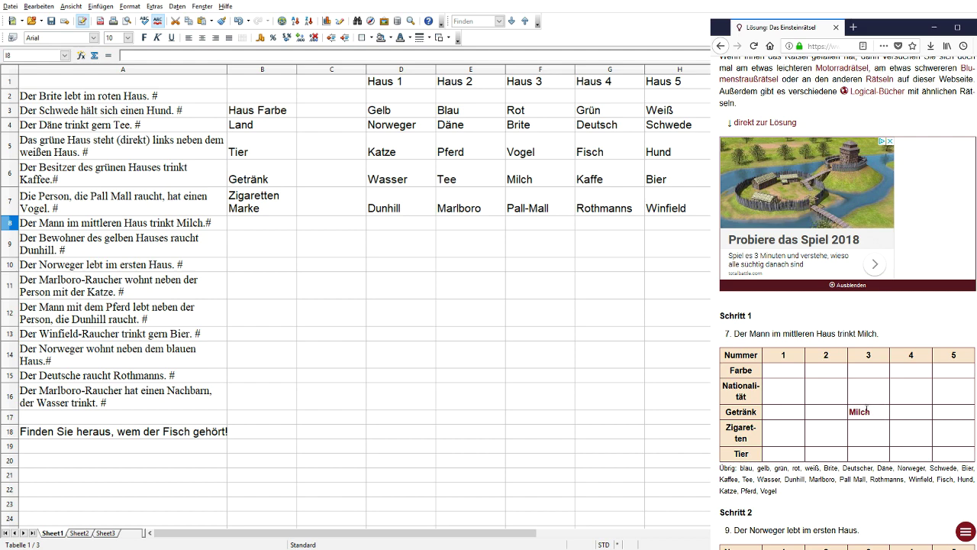
Compare the completed house table with the web page's worked solution of the Einsteinrätsel, from Schritt 1 through Schritt 16
{"action": "scroll", "coordinate": [869, 410], "scroll_direction": "down", "scroll_amount": 3}
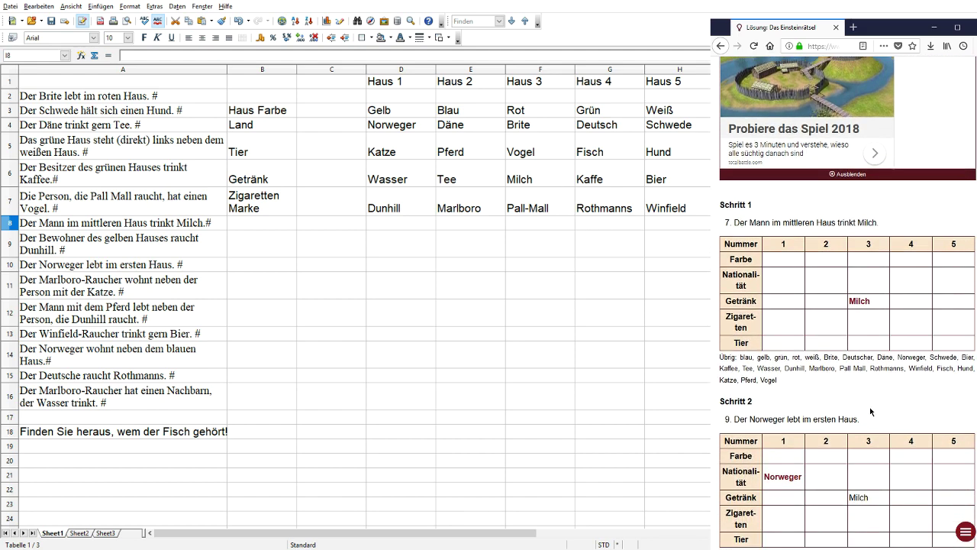
{"action": "scroll", "coordinate": [870, 411], "scroll_direction": "down", "scroll_amount": 2}
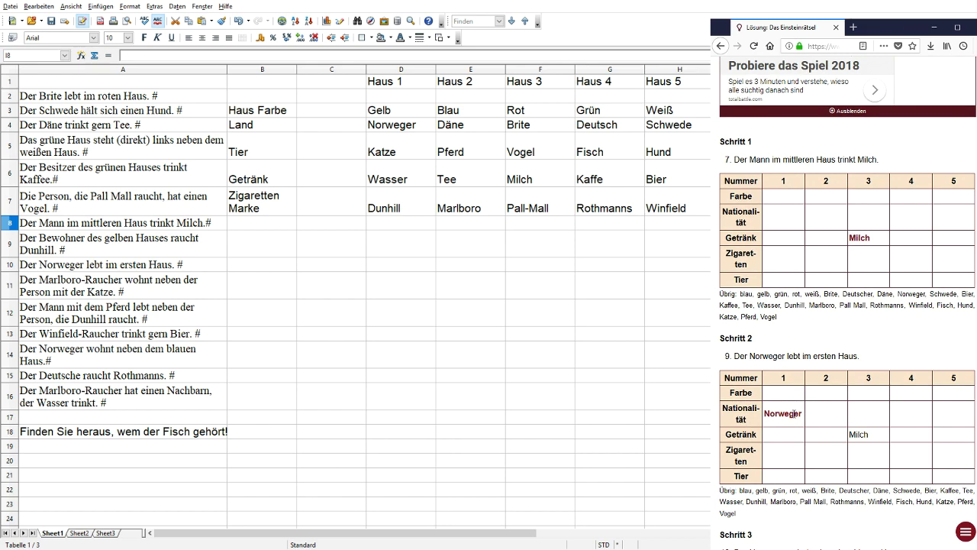
{"action": "scroll", "coordinate": [797, 413], "scroll_direction": "down", "scroll_amount": 6}
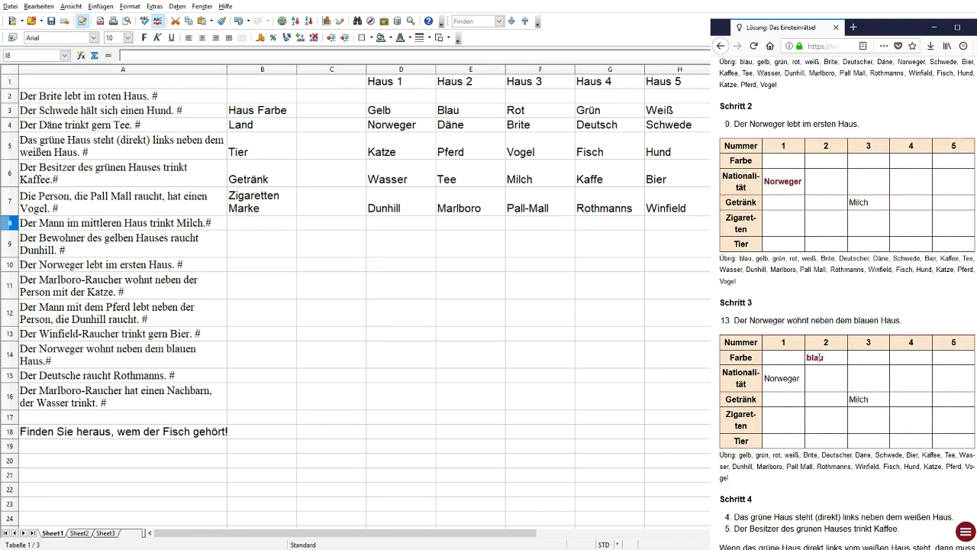
{"action": "scroll", "coordinate": [817, 357], "scroll_direction": "down", "scroll_amount": 6}
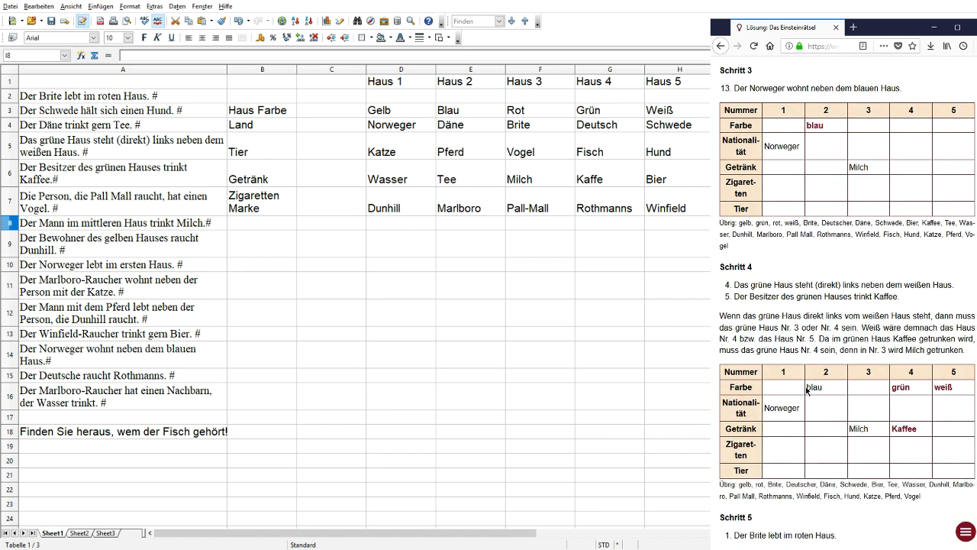
{"action": "scroll", "coordinate": [817, 390], "scroll_direction": "down", "scroll_amount": 1}
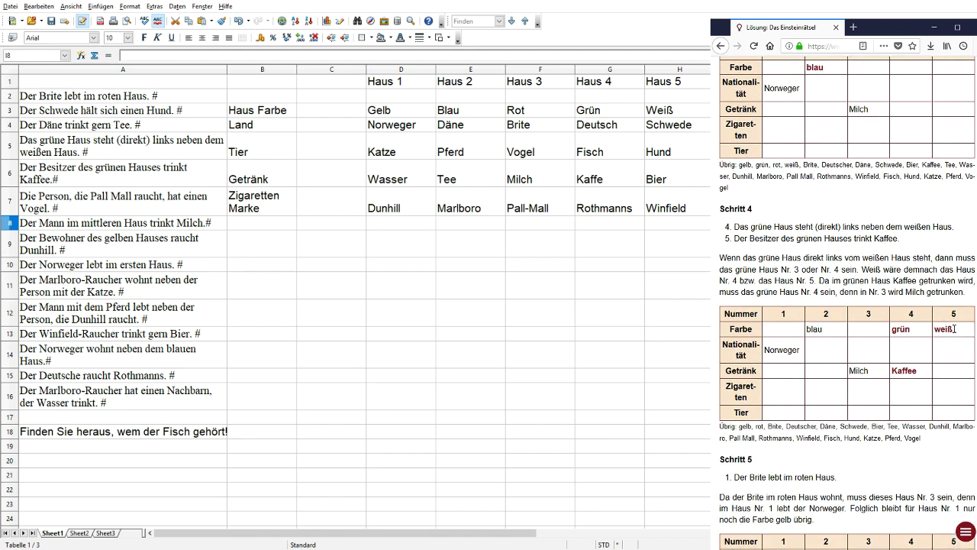
{"action": "scroll", "coordinate": [914, 370], "scroll_direction": "down", "scroll_amount": 4}
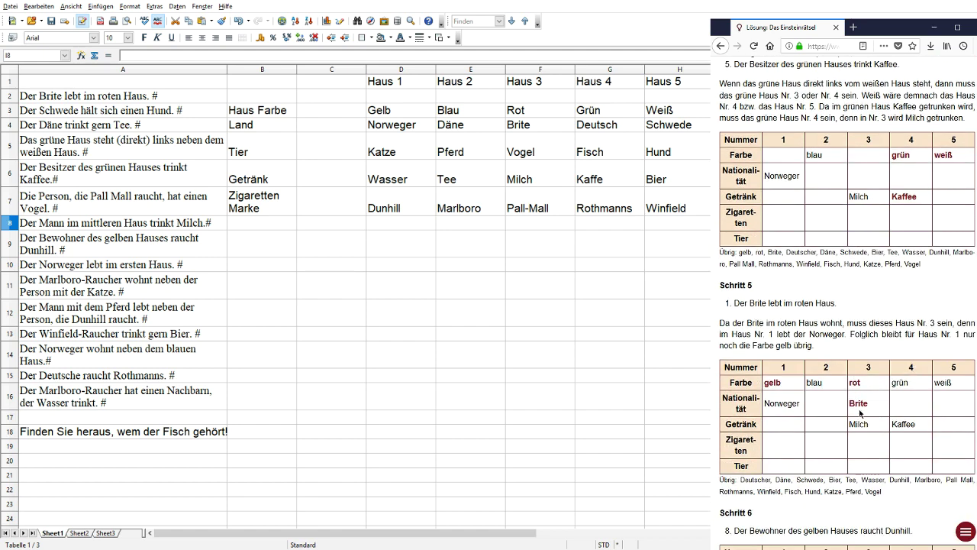
{"action": "scroll", "coordinate": [859, 401], "scroll_direction": "down", "scroll_amount": 7}
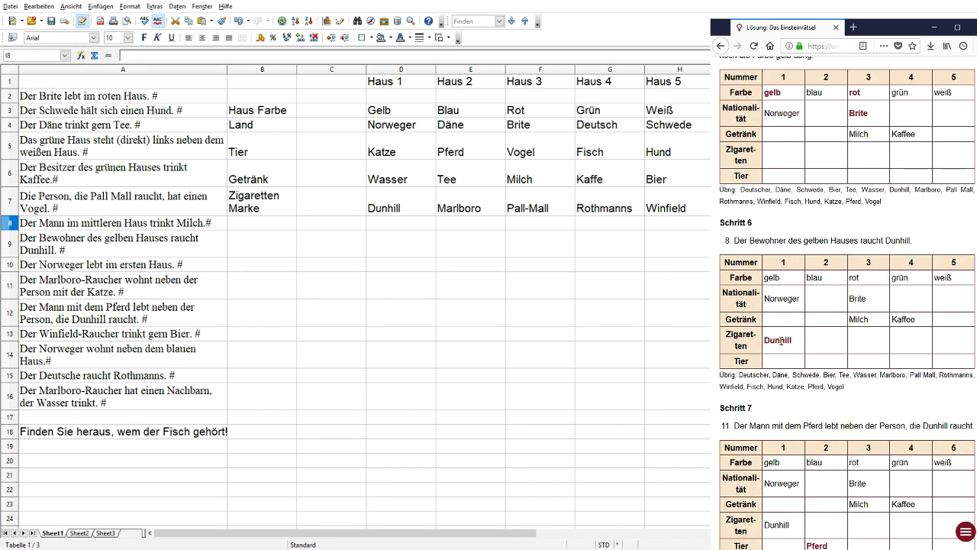
{"action": "scroll", "coordinate": [778, 341], "scroll_direction": "down", "scroll_amount": 4}
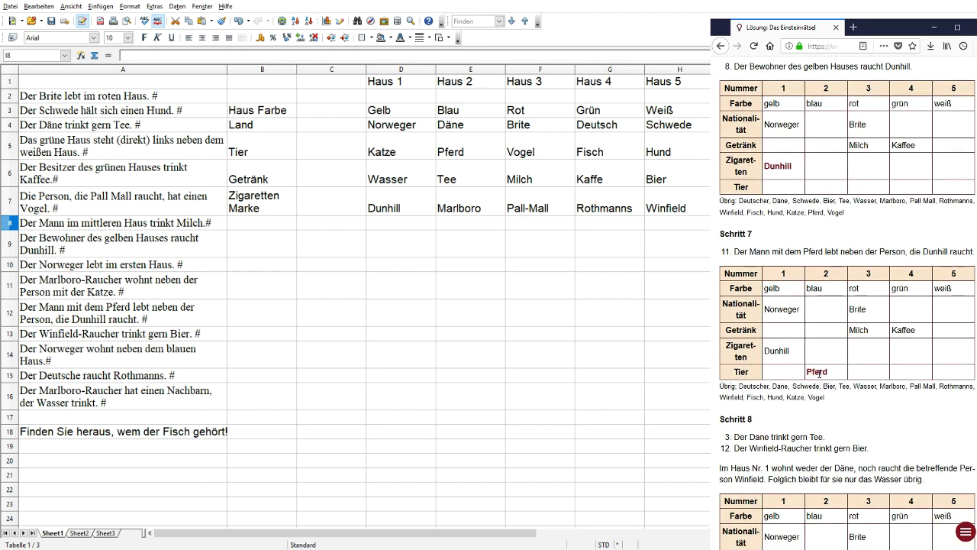
{"action": "scroll", "coordinate": [819, 373], "scroll_direction": "down", "scroll_amount": 4}
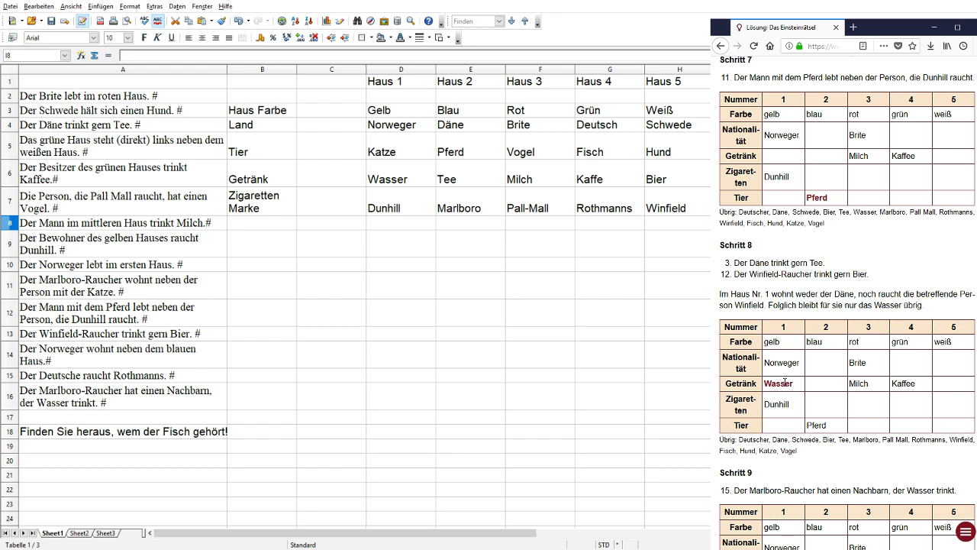
{"action": "scroll", "coordinate": [785, 382], "scroll_direction": "down", "scroll_amount": 5}
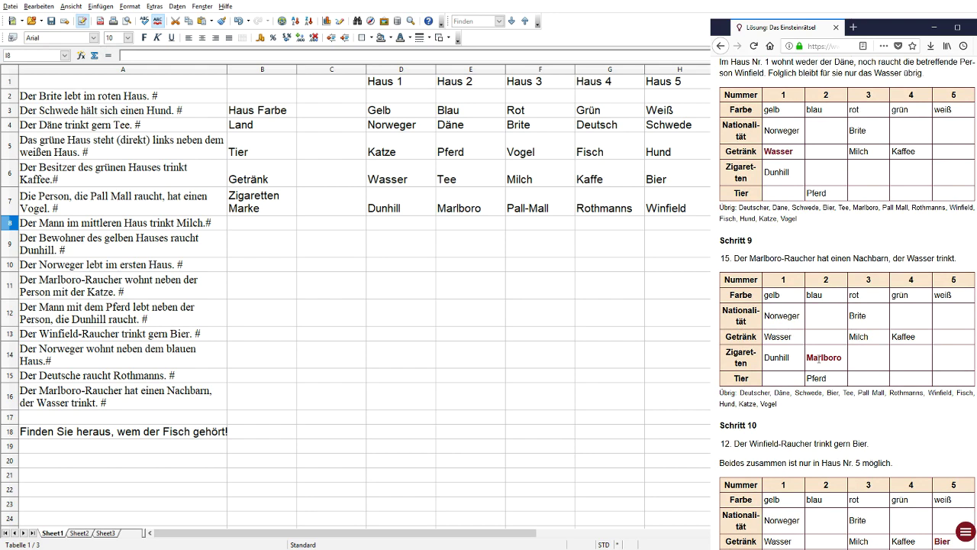
{"action": "scroll", "coordinate": [820, 359], "scroll_direction": "down", "scroll_amount": 4}
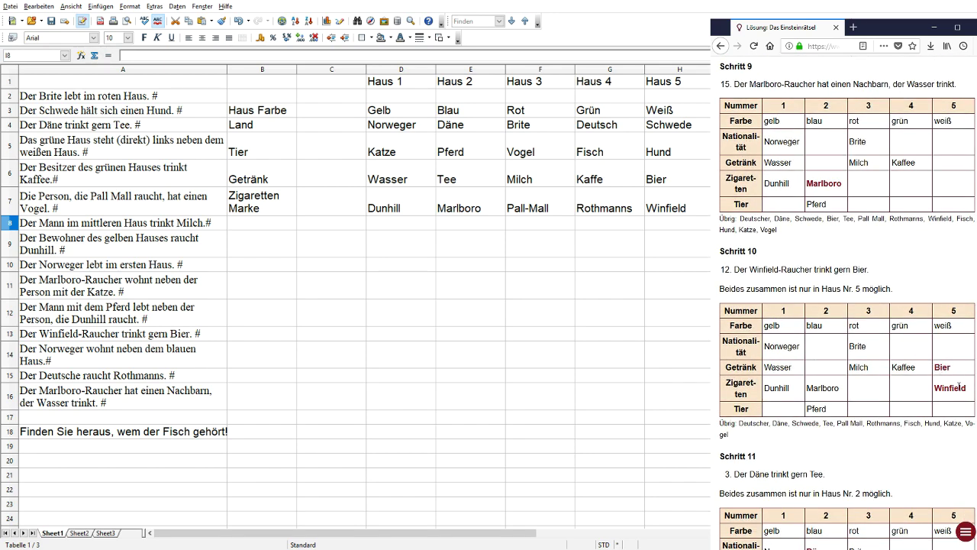
{"action": "scroll", "coordinate": [955, 389], "scroll_direction": "down", "scroll_amount": 6}
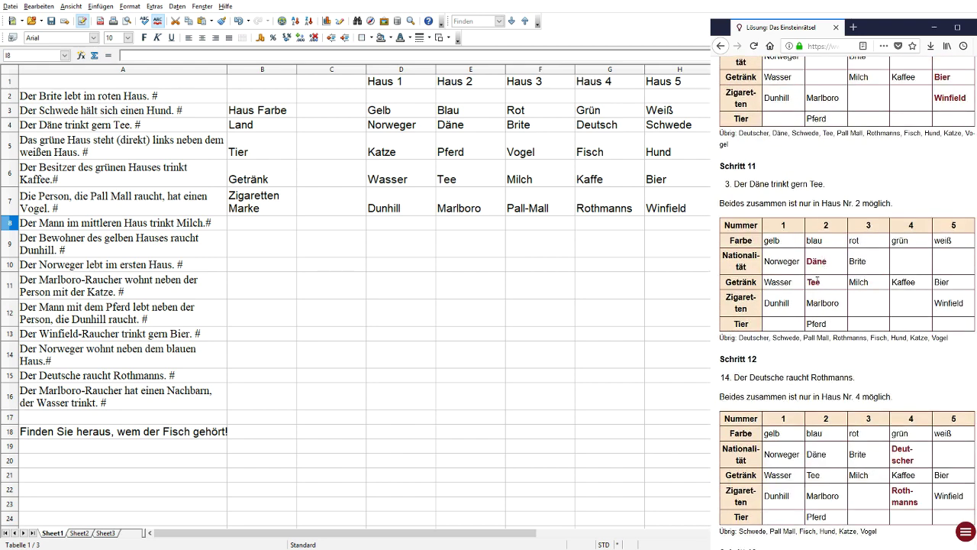
{"action": "scroll", "coordinate": [817, 282], "scroll_direction": "down", "scroll_amount": 5}
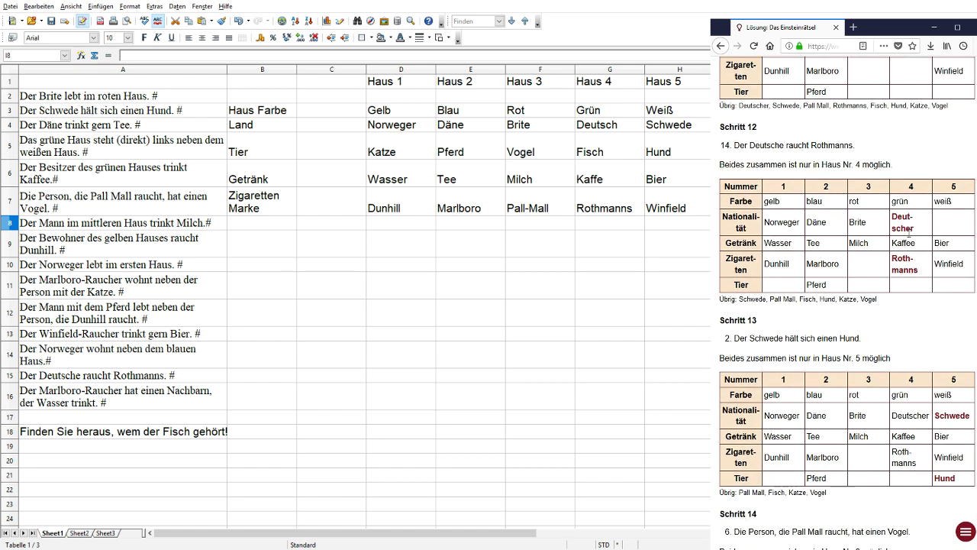
{"action": "scroll", "coordinate": [909, 263], "scroll_direction": "down", "scroll_amount": 1}
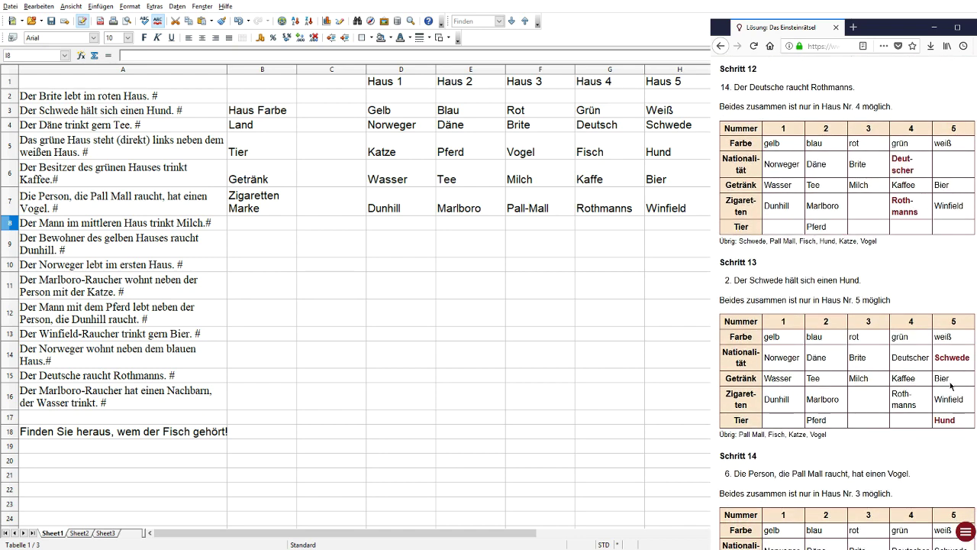
{"action": "scroll", "coordinate": [953, 419], "scroll_direction": "down", "scroll_amount": 3}
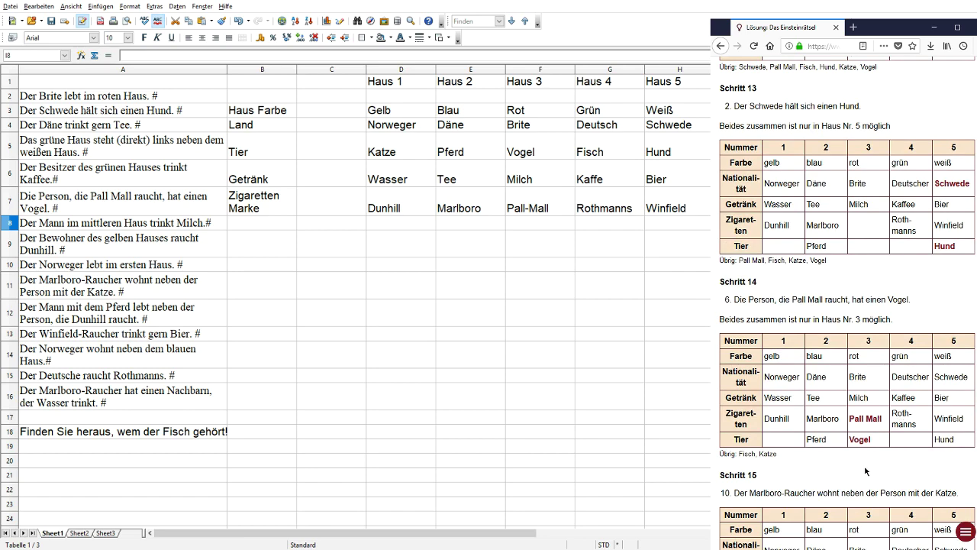
{"action": "scroll", "coordinate": [868, 449], "scroll_direction": "down", "scroll_amount": 4}
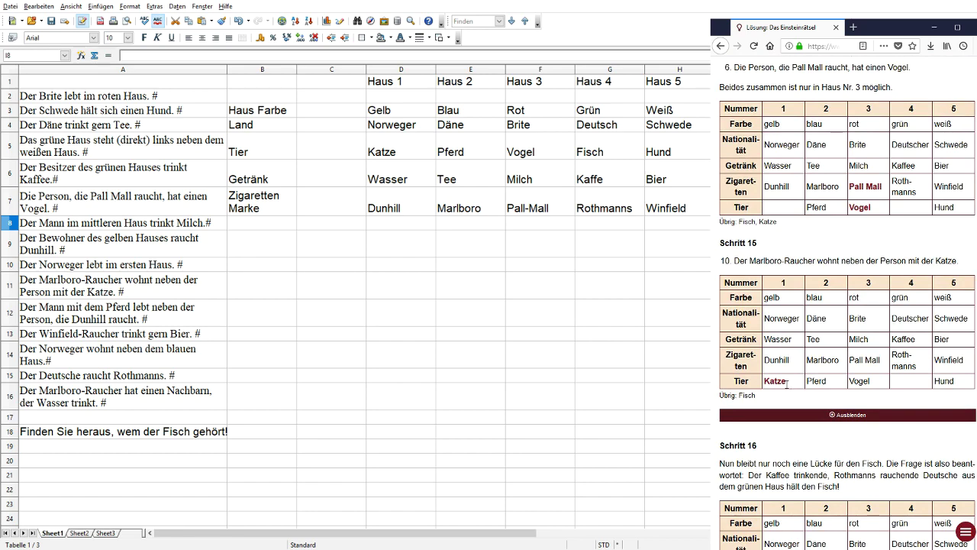
{"action": "scroll", "coordinate": [794, 389], "scroll_direction": "down", "scroll_amount": 4}
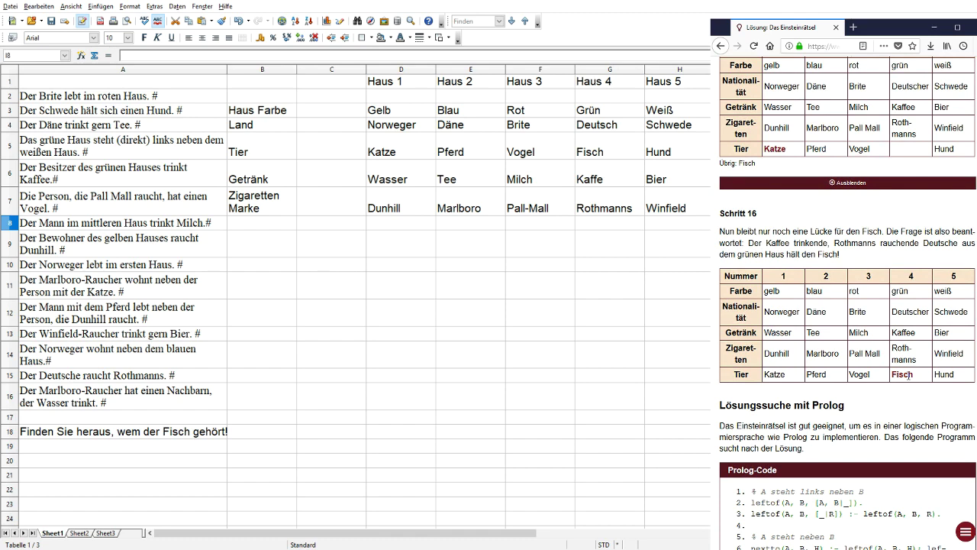
{"action": "scroll", "coordinate": [908, 374], "scroll_direction": "down", "scroll_amount": 4}
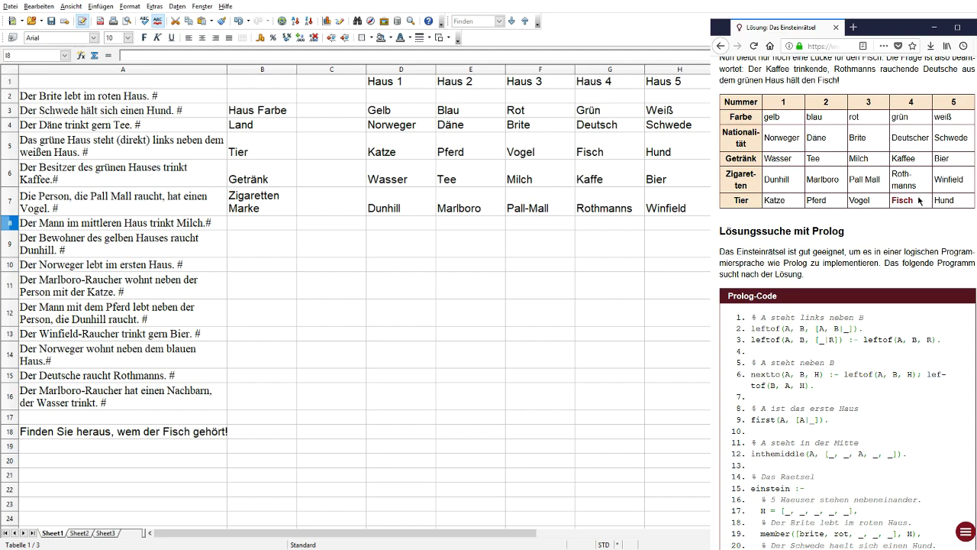
{"action": "scroll", "coordinate": [912, 202], "scroll_direction": "up", "scroll_amount": 15}
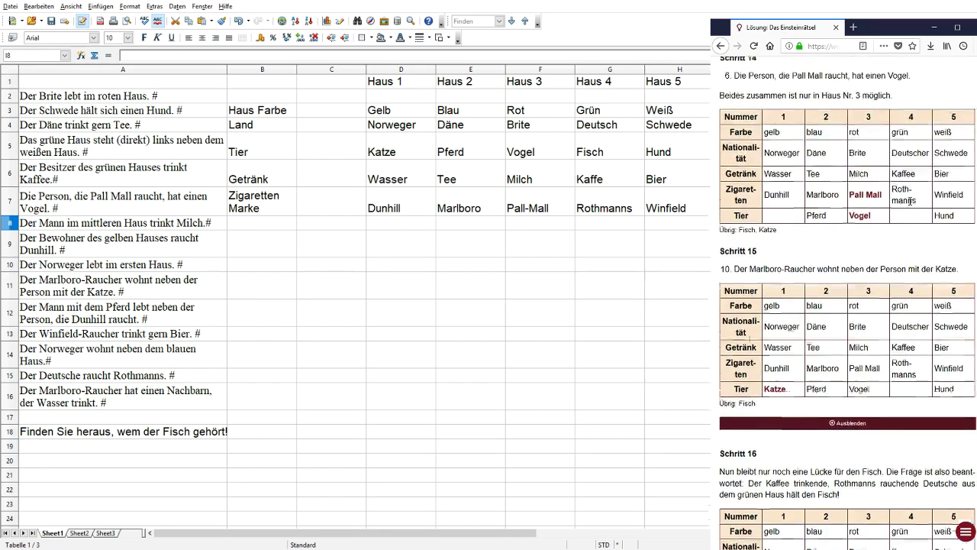
{"action": "scroll", "coordinate": [909, 202], "scroll_direction": "up", "scroll_amount": 15}
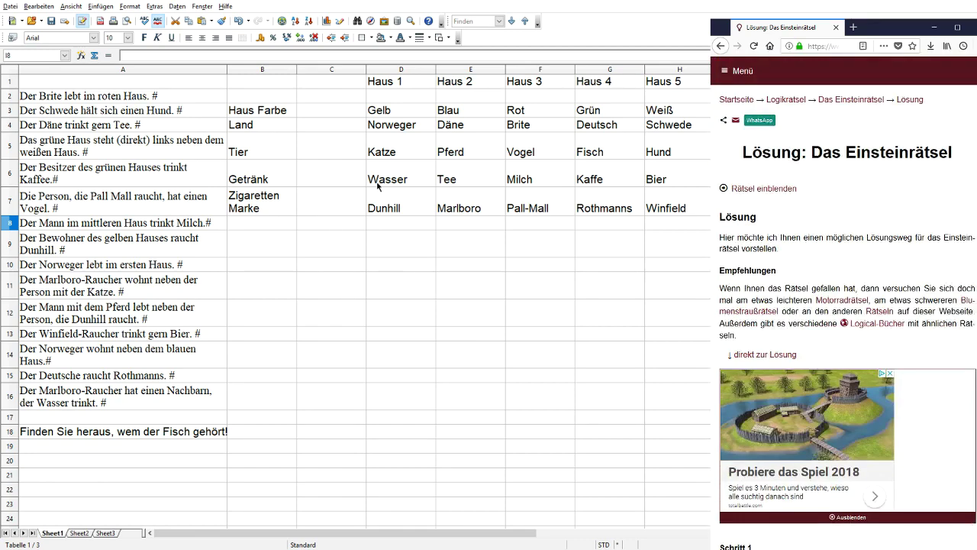
Review the stacked sheet layout by highlighting the clues in A6:A15, the house table below them and the empty range B6:F16
{"action": "left_click_drag", "start_coordinate": [257, 110], "coordinate": [310, 173]}
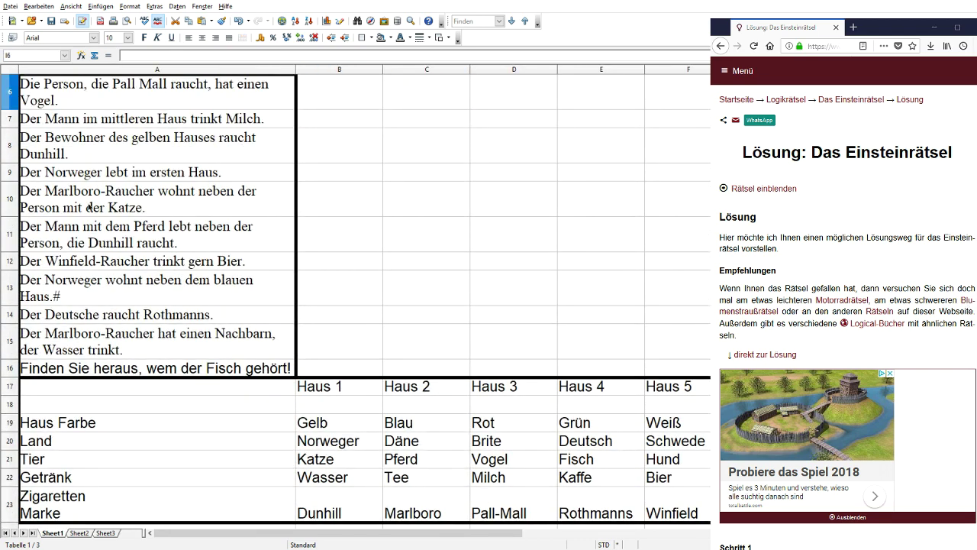
{"action": "left_click", "coordinate": [61, 103]}
{"action": "left_click_drag", "start_coordinate": [61, 103], "coordinate": [145, 353]}
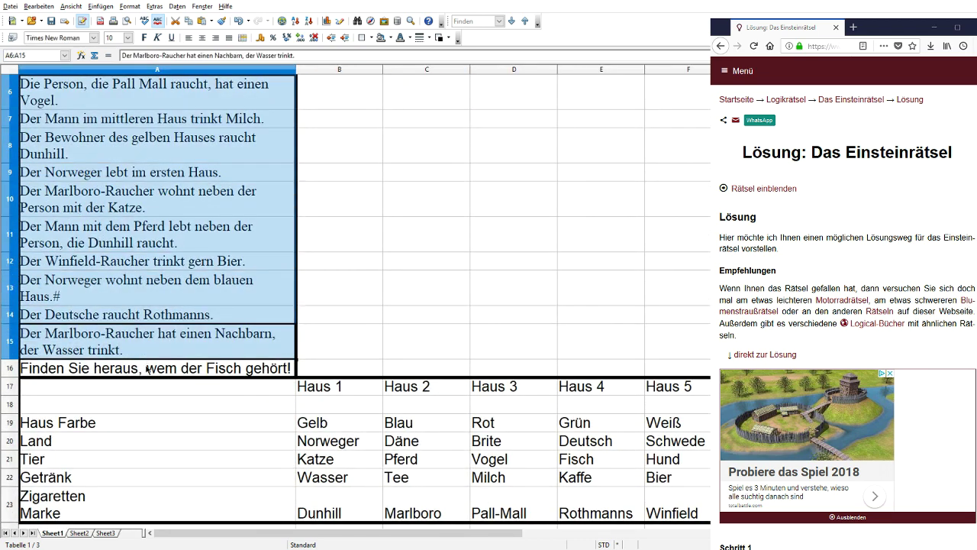
{"action": "left_click_drag", "start_coordinate": [96, 411], "coordinate": [672, 511]}
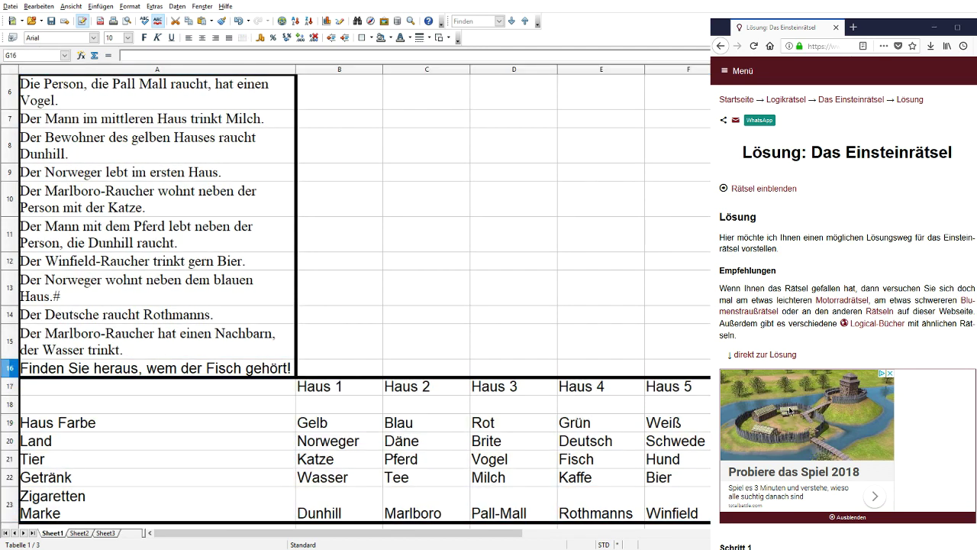
{"action": "left_click_drag", "start_coordinate": [341, 88], "coordinate": [689, 368]}
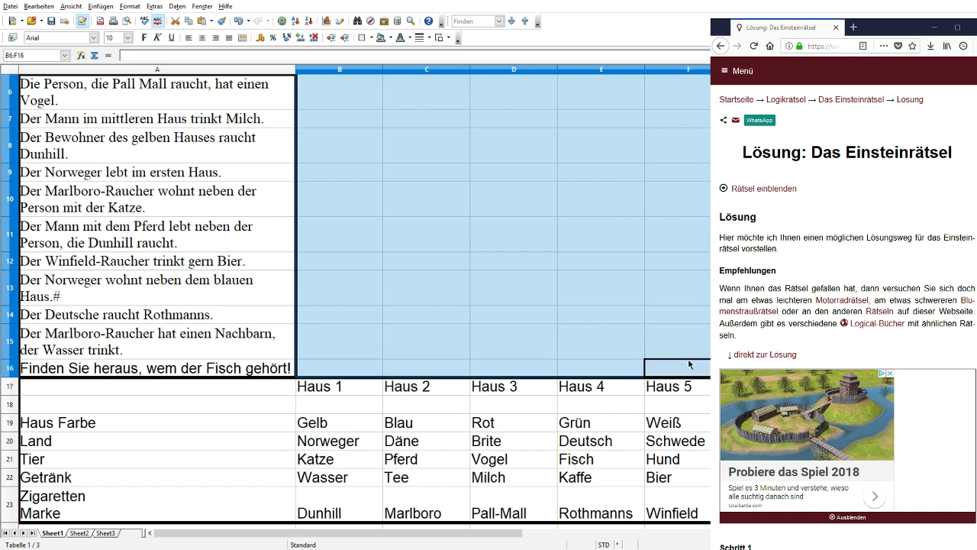
{"action": "left_click", "coordinate": [324, 100]}
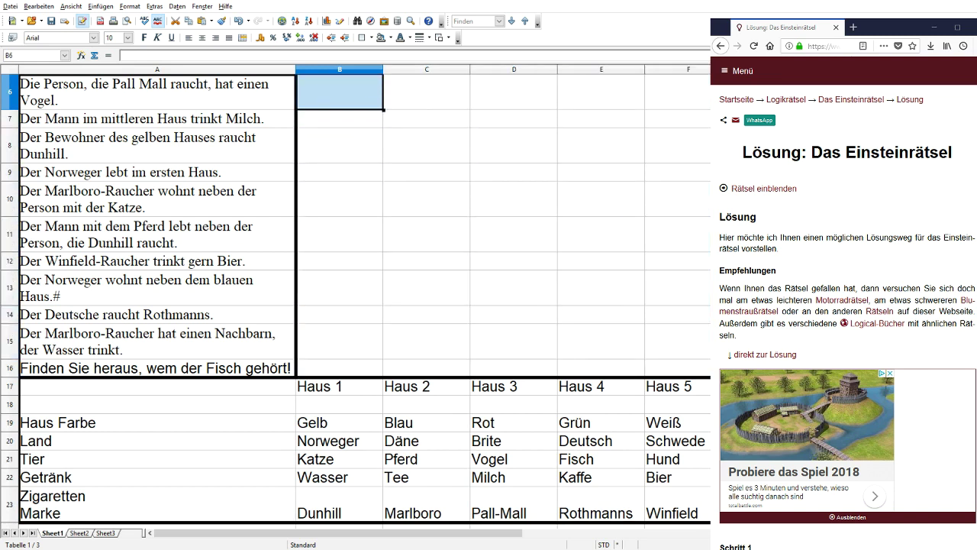